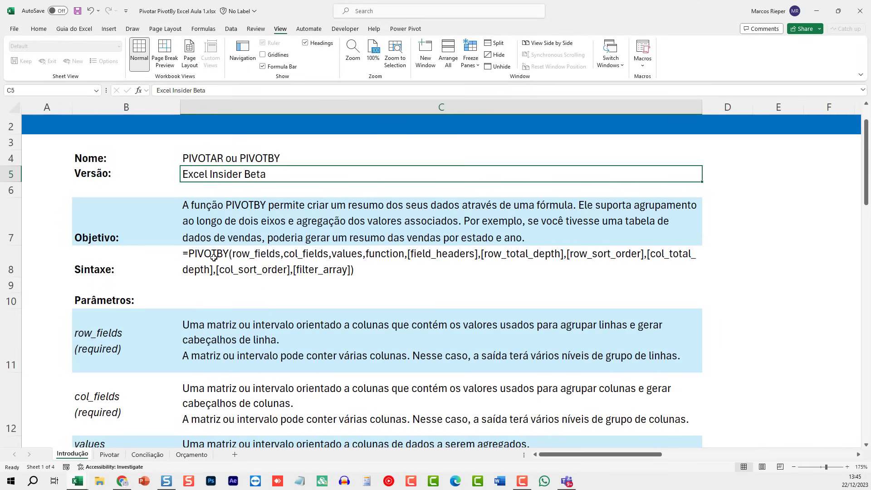
Read the objective and the full argument syntax of the PIVOTBY function on the Introdução sheet.
scroll(225, 218, "down", 1)
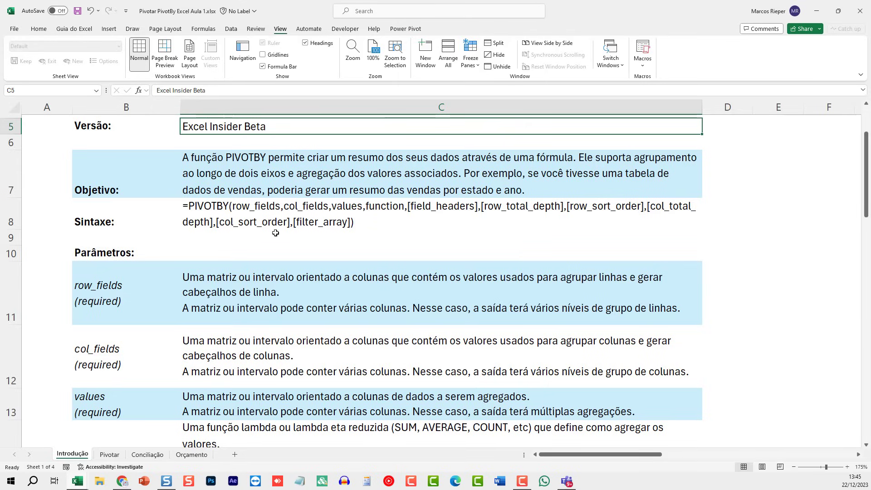
left_click(276, 181)
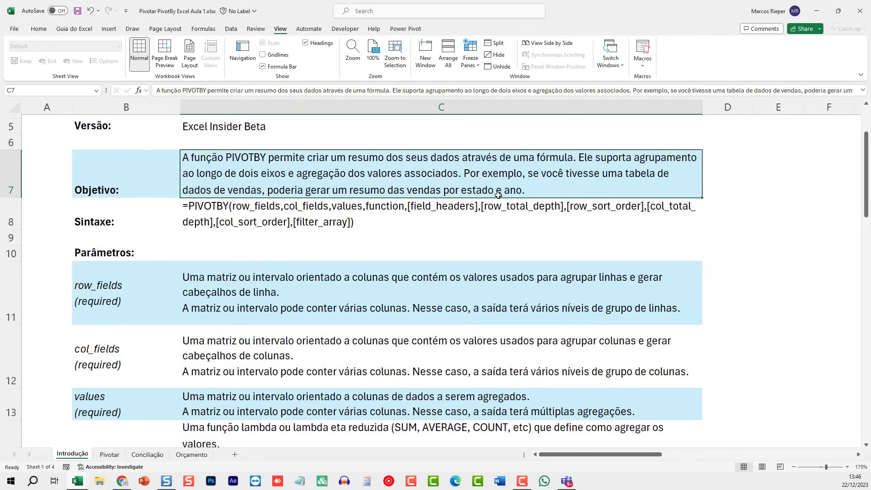
left_click(252, 218)
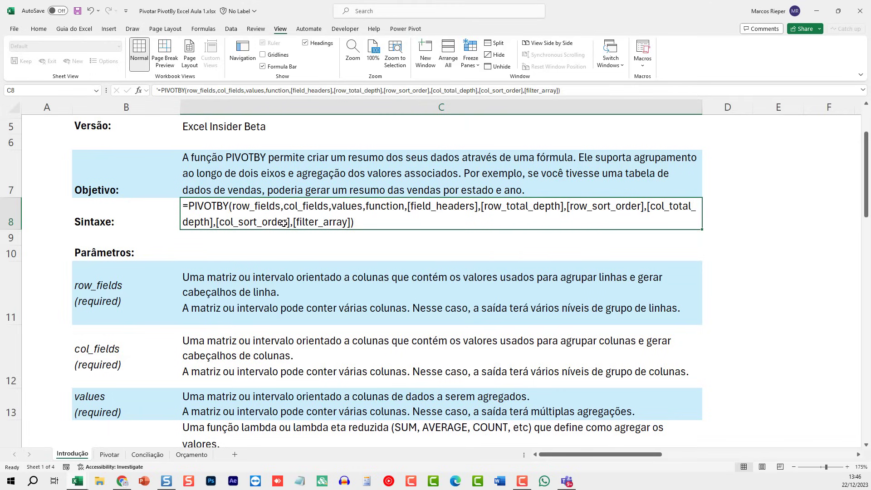
scroll(266, 232, "down", 1)
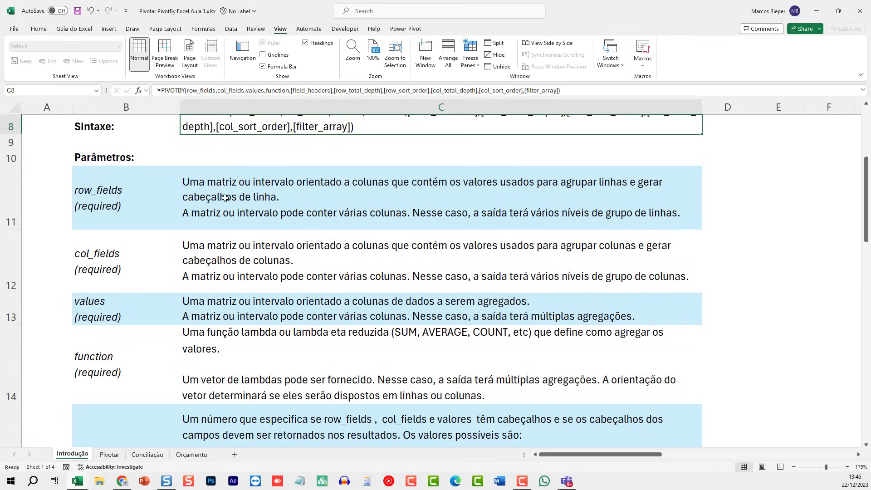
Review the description of the required row_fields parameter, marking the empty cells beside it to illustrate grouping by one or more columns.
left_click(225, 197)
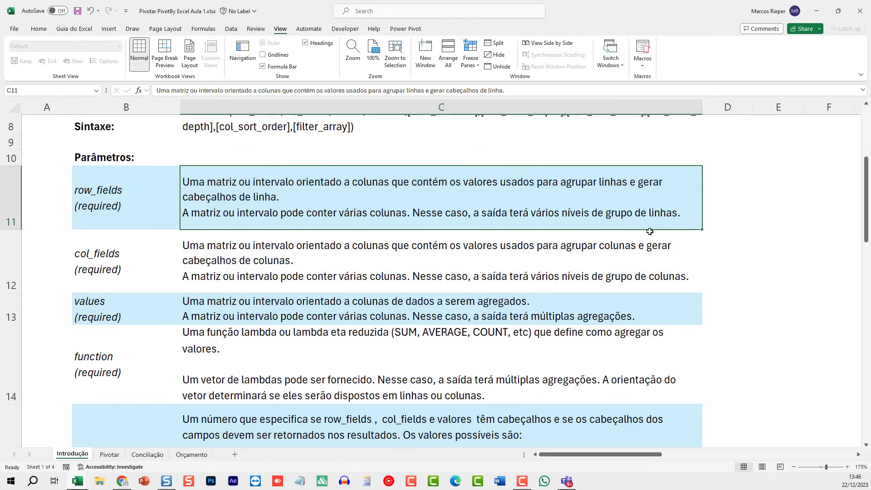
mouse_move(727, 176)
left_mouse_down()
mouse_move(732, 383)
mouse_move(726, 189)
left_mouse_up()
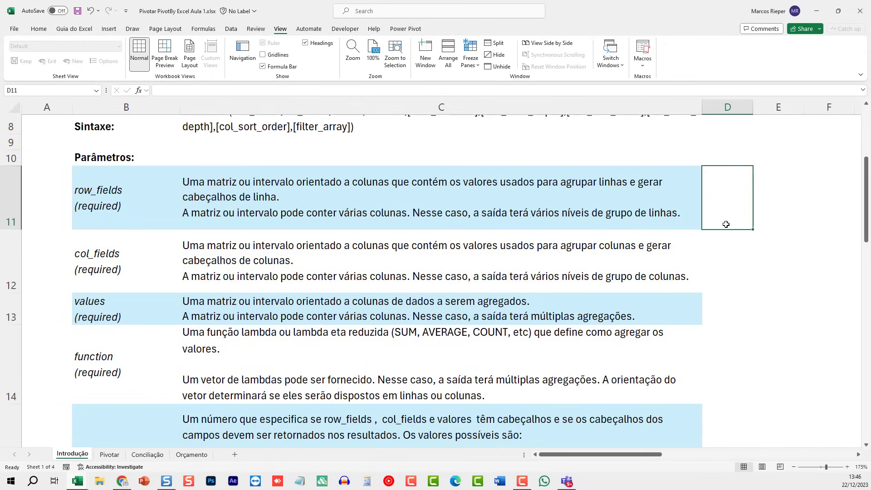
left_click_drag(726, 224, 731, 374)
left_click_drag(770, 181, 761, 391)
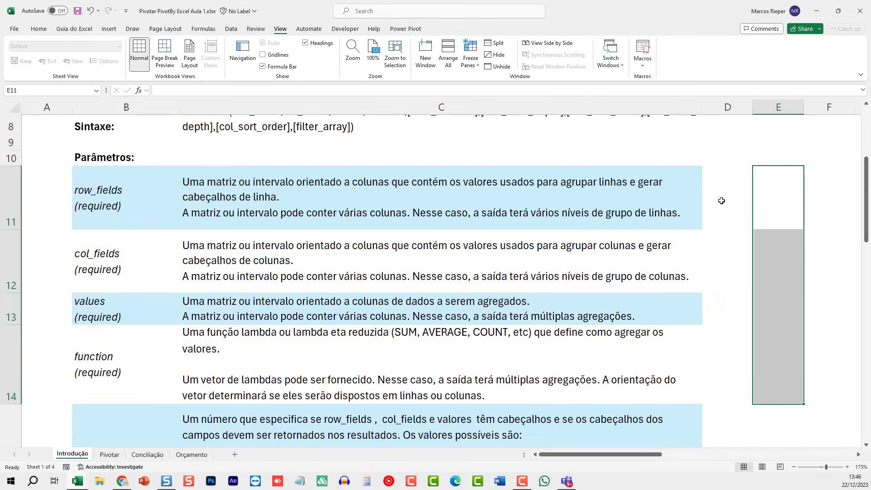
left_click_drag(719, 198, 719, 374)
left_click_drag(772, 222, 766, 366)
left_click_drag(721, 183, 729, 390)
left_click_drag(786, 203, 779, 348)
Review the description of the required col_fields parameter, marking empty cells across its row to illustrate column headers.
scroll(745, 314, "down", 1)
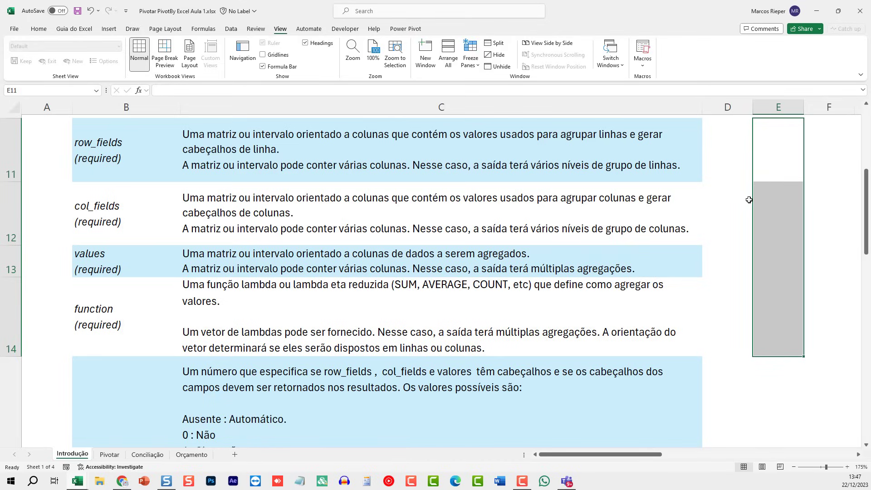
mouse_move(727, 197)
left_mouse_down()
mouse_move(841, 195)
mouse_move(754, 202)
mouse_move(805, 210)
mouse_move(724, 234)
mouse_move(721, 325)
left_mouse_up()
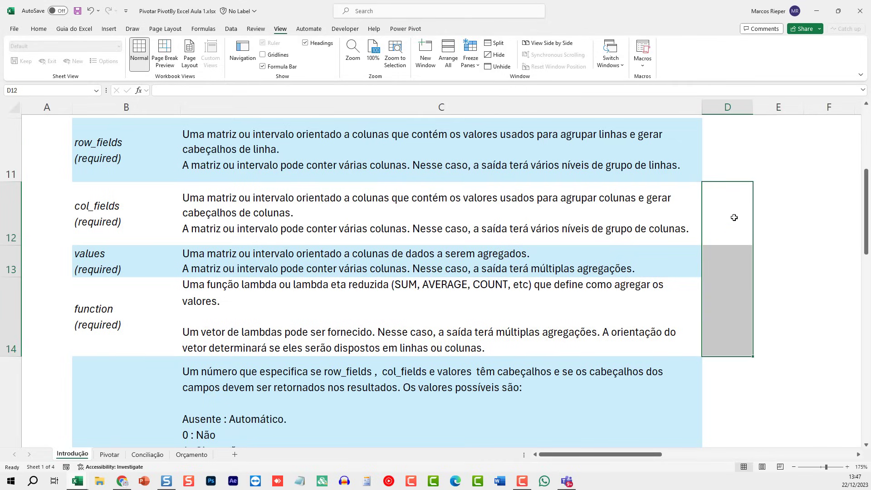
left_click_drag(734, 218, 832, 216)
left_click_drag(732, 220, 828, 207)
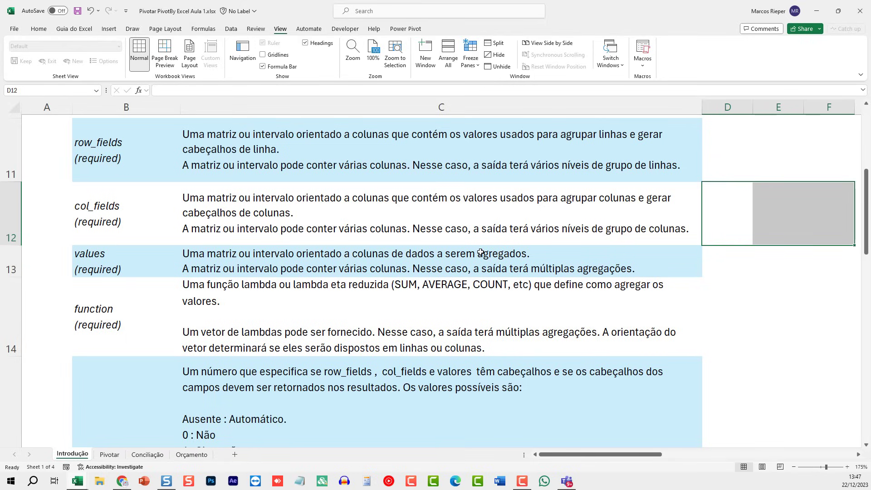
Review the description of the required values parameter, marking neighbouring empty ranges to illustrate the aggregated data area.
scroll(480, 252, "down", 1)
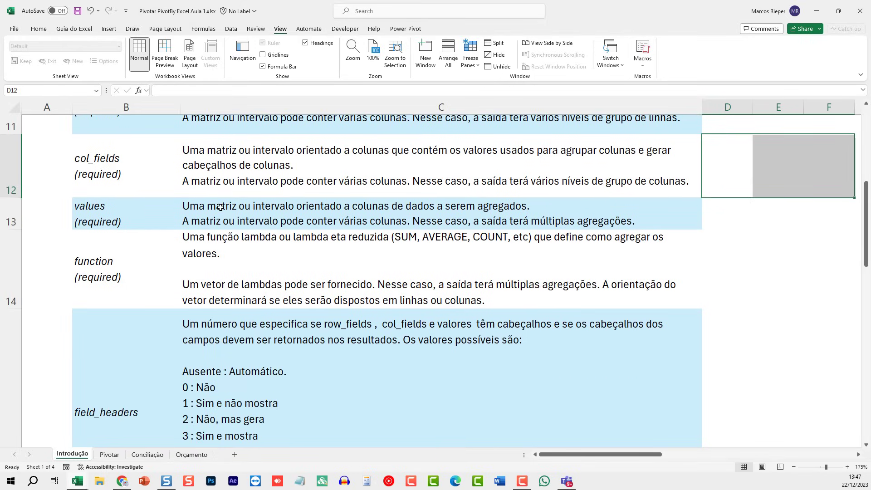
left_click(202, 216)
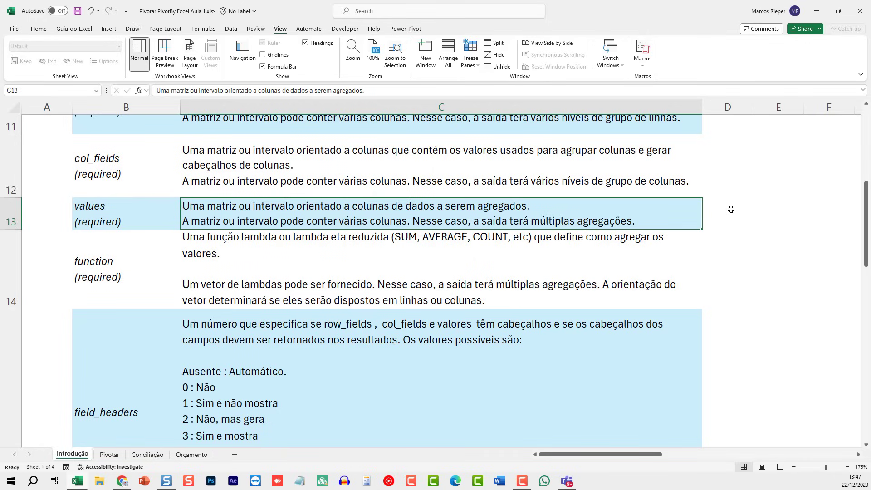
left_click_drag(731, 211, 723, 325)
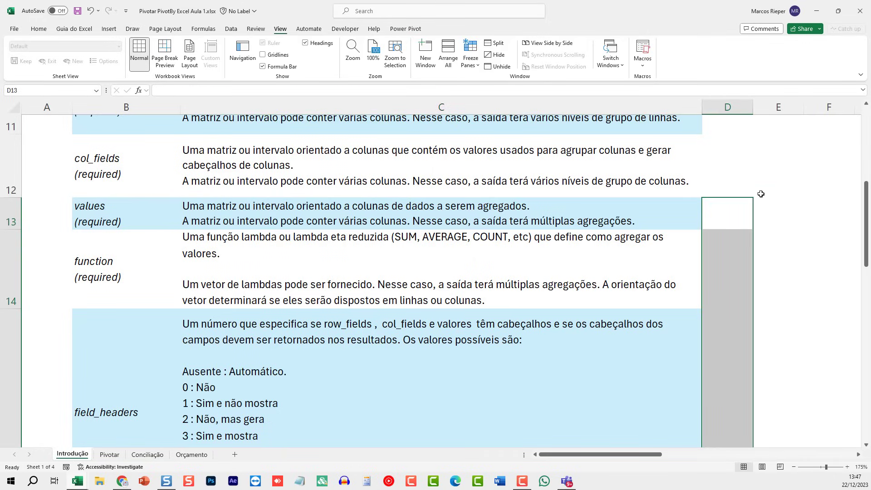
left_click_drag(749, 191, 807, 291)
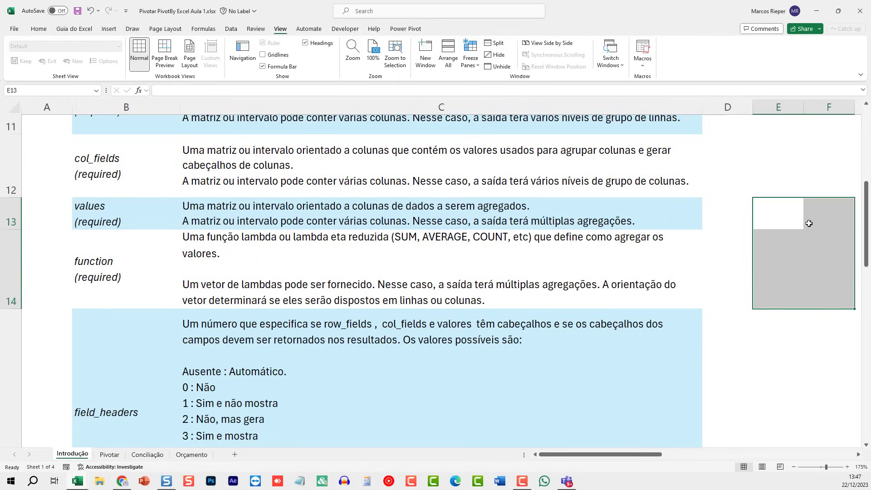
left_click(725, 209)
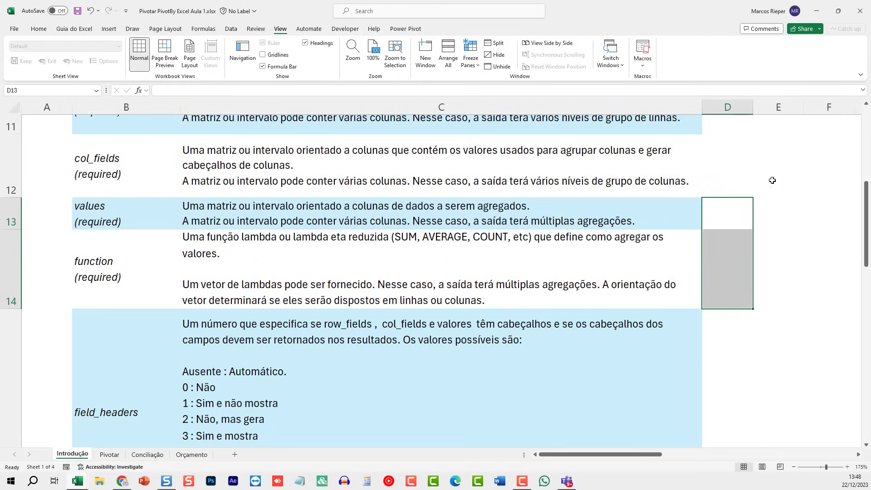
left_click_drag(773, 180, 823, 182)
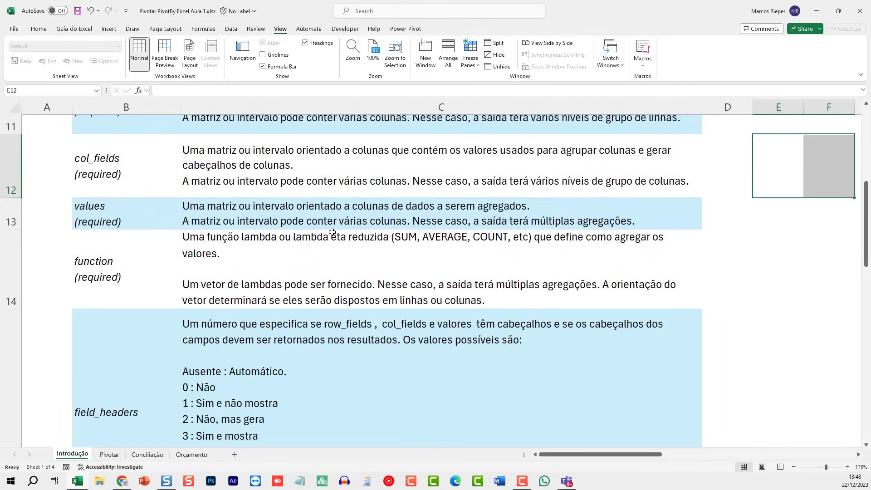
Read the description of the function parameter and highlight the four required parameter names from row_fields to function.
scroll(323, 259, "down", 1)
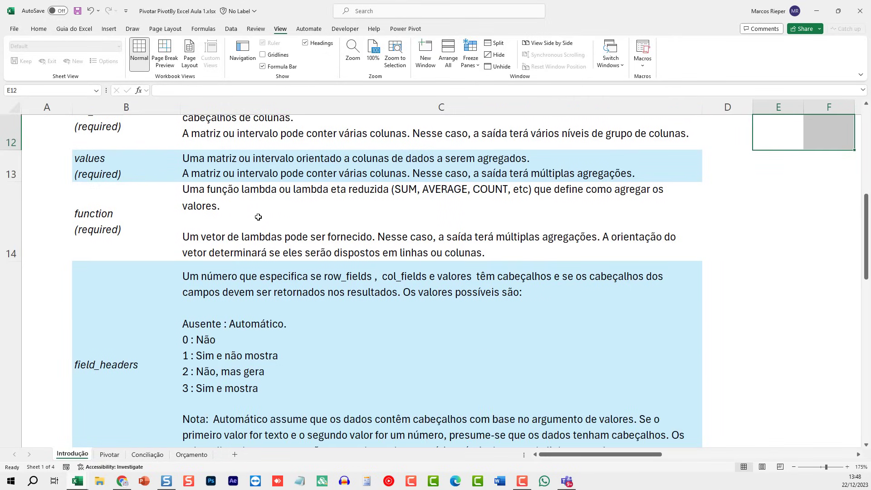
left_click(258, 217)
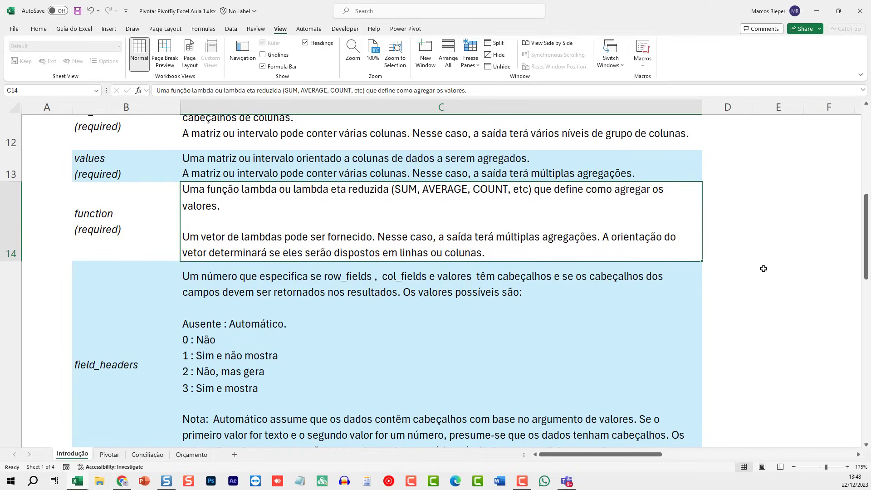
scroll(240, 202, "up", 2)
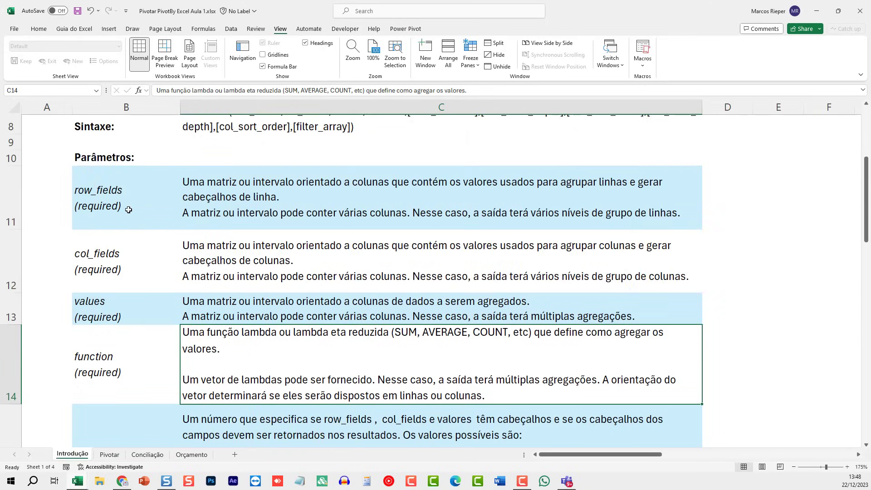
left_click_drag(122, 202, 106, 358)
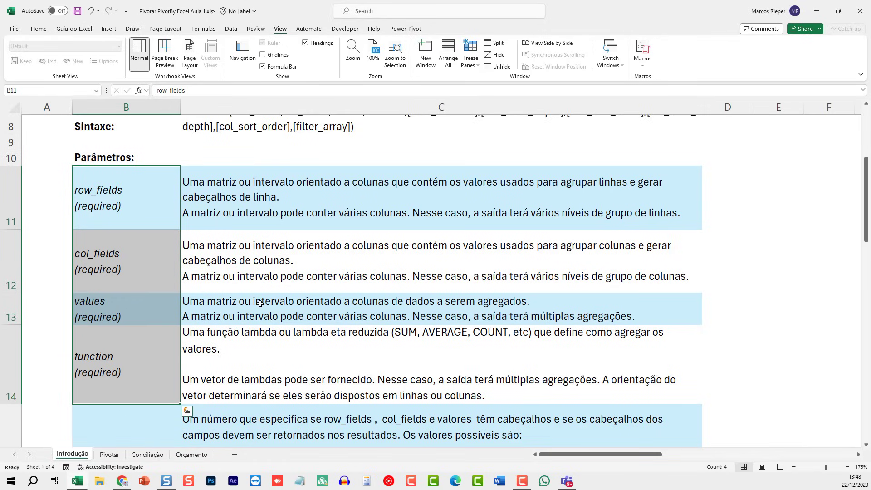
Examine the field_headers parameter, including its possible values and the note on automatic header detection.
scroll(263, 290, "down", 2)
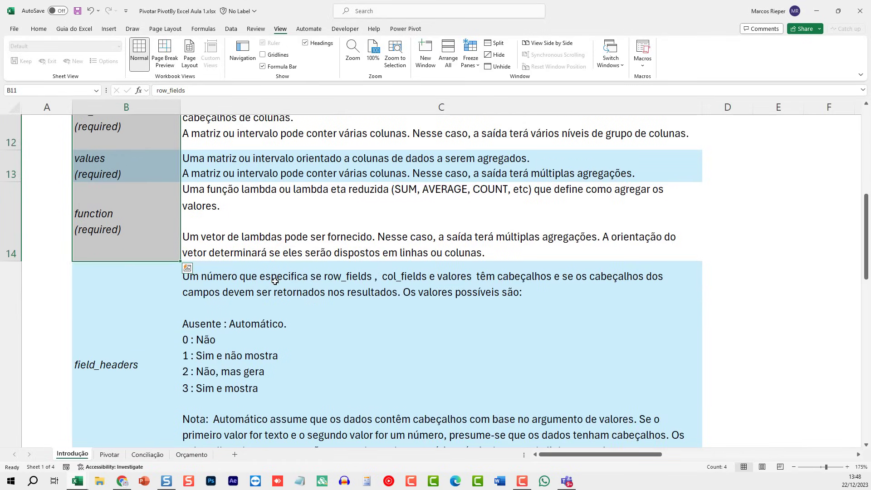
scroll(275, 282, "down", 2)
left_click(275, 229)
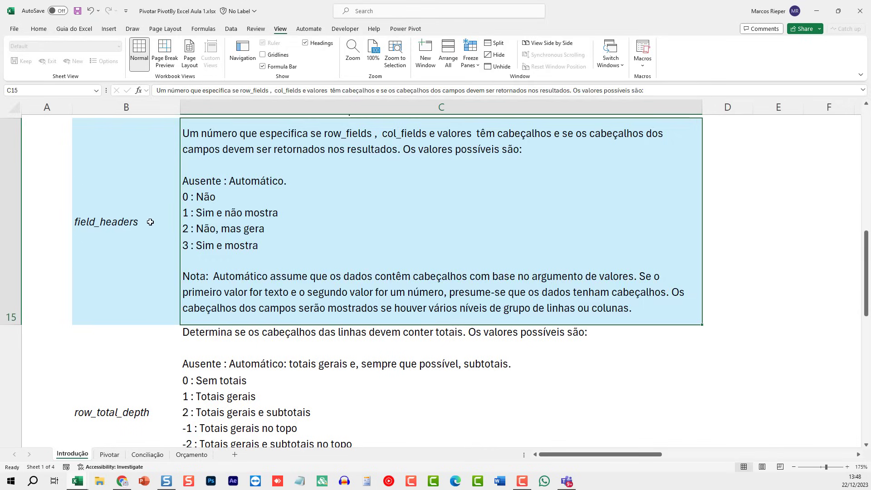
left_click_drag(151, 220, 198, 225)
left_click(233, 231)
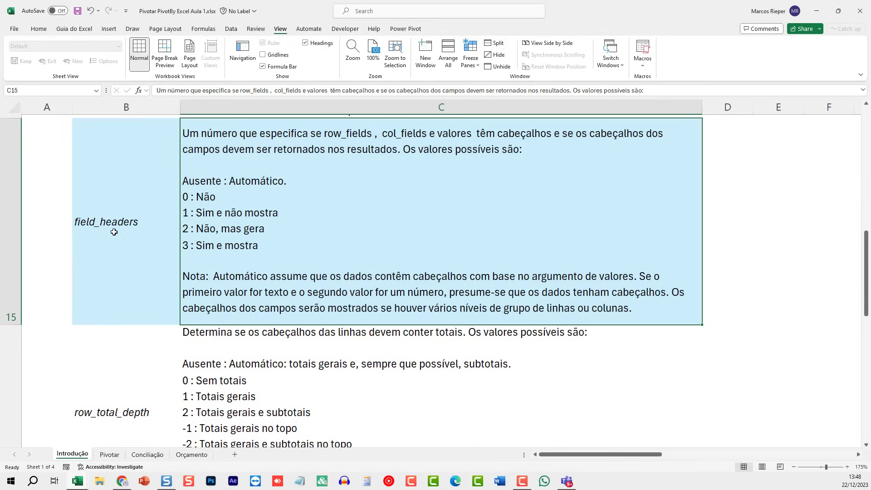
left_click_drag(116, 232, 228, 230)
left_click(252, 203)
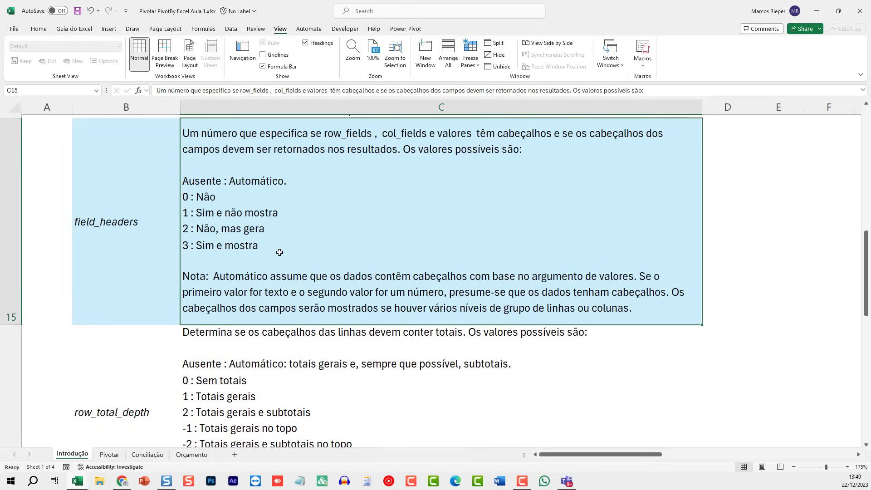
Examine the descriptions of the row_total_depth and row_sort_order parameters.
scroll(287, 262, "down", 3)
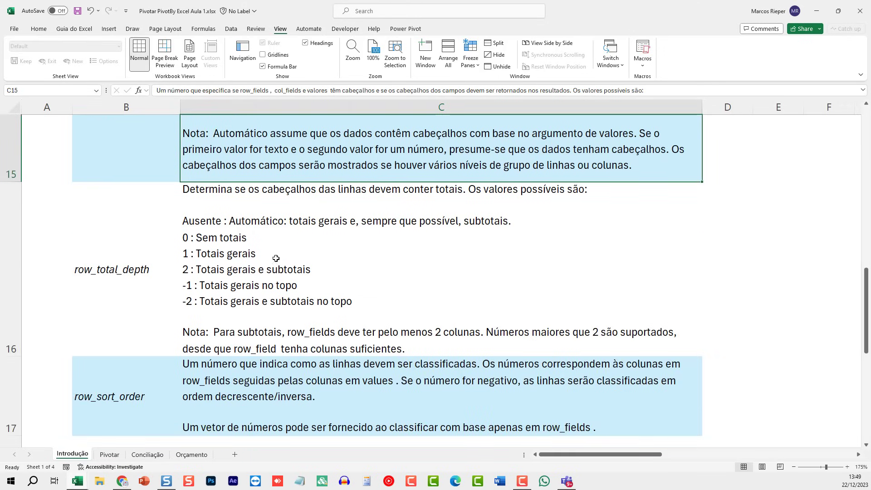
left_click(246, 218)
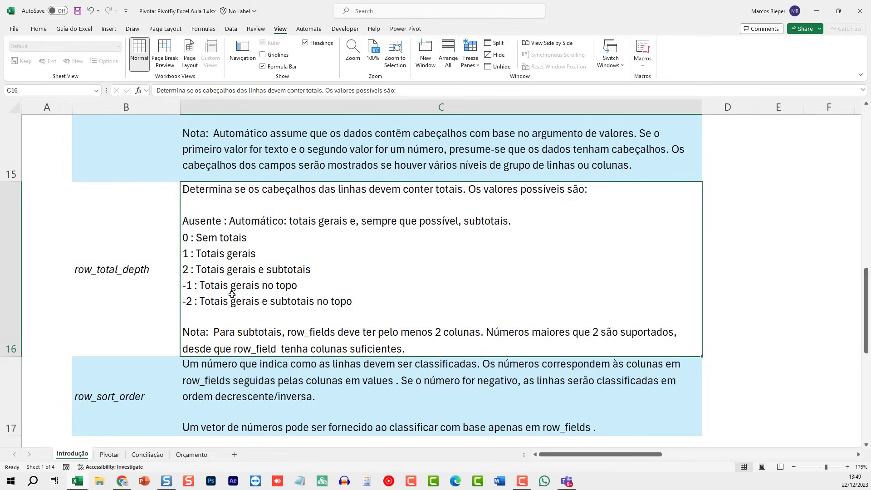
scroll(259, 289, "down", 2)
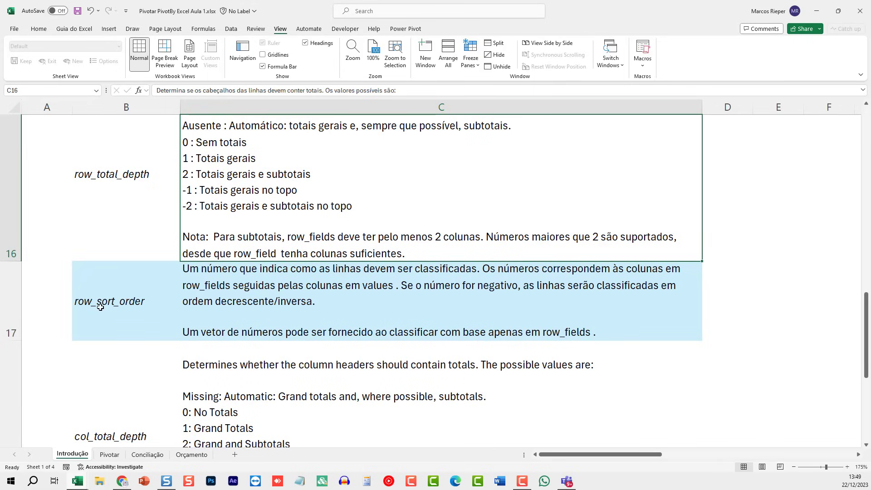
left_click(215, 272)
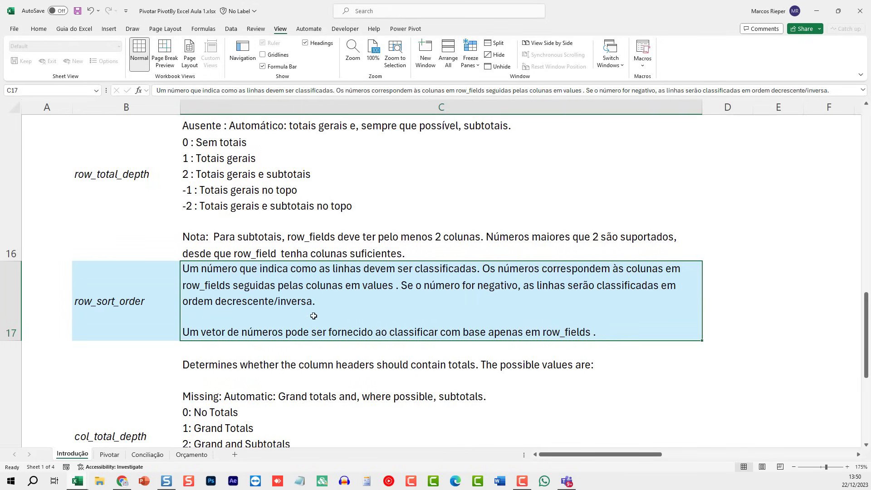
scroll(280, 334, "down", 3)
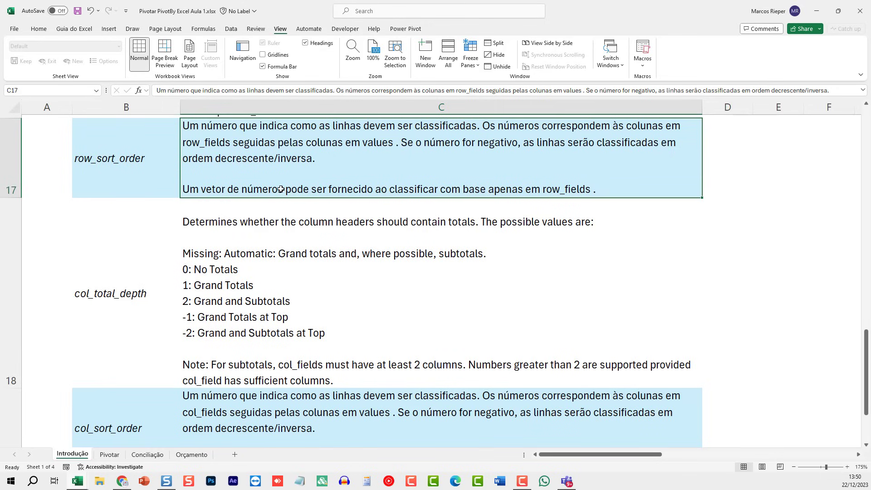
scroll(282, 190, "up", 2)
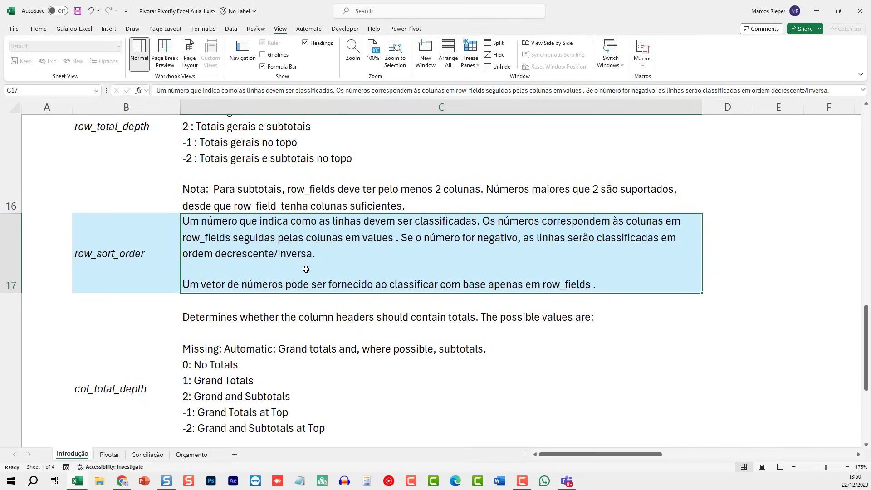
scroll(305, 272, "down", 2)
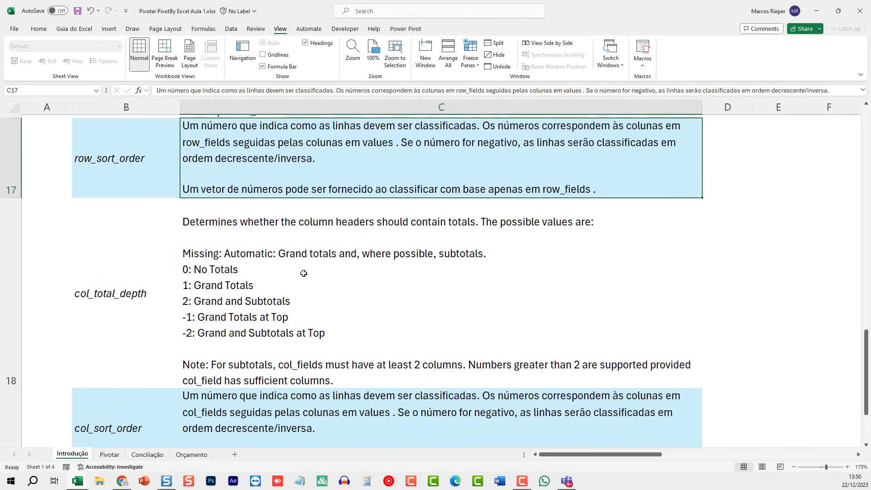
Examine the col_total_depth parameter, marking empty cells beside it to illustrate where column totals go.
left_click(255, 255)
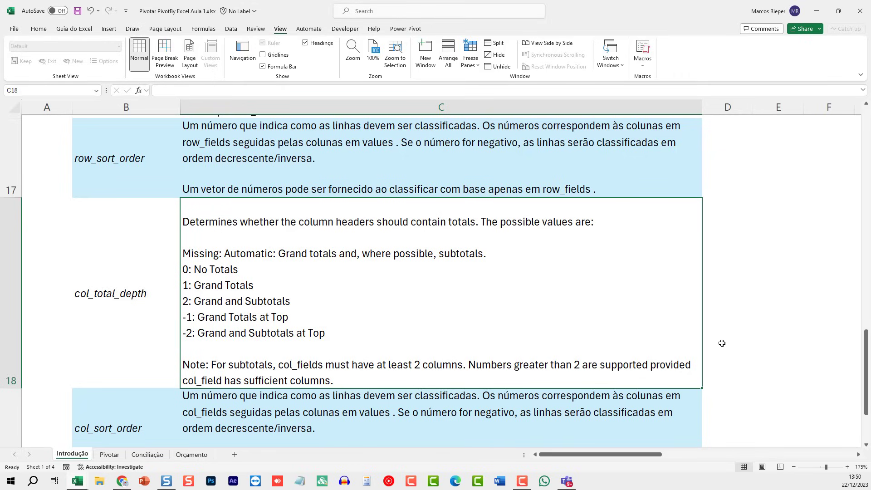
left_click_drag(722, 343, 807, 340)
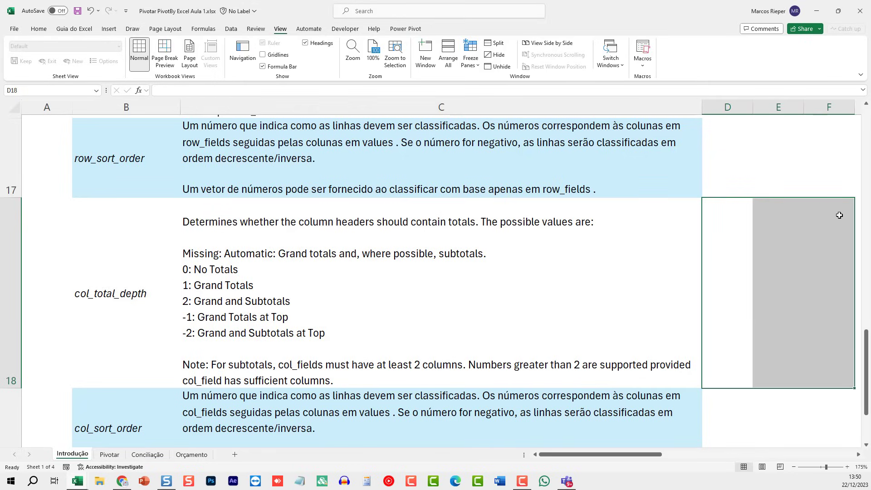
left_click_drag(841, 223, 834, 347)
left_click_drag(834, 354, 816, 268)
scroll(808, 341, "up", 2)
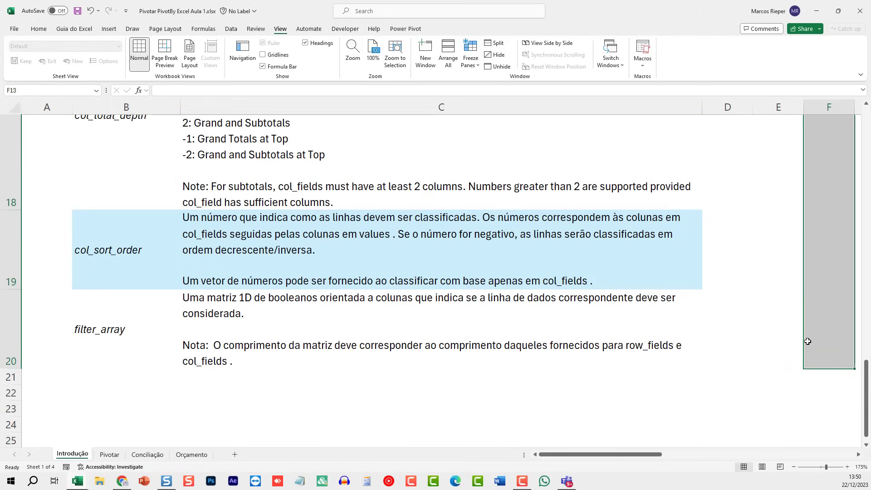
scroll(808, 341, "up", 3)
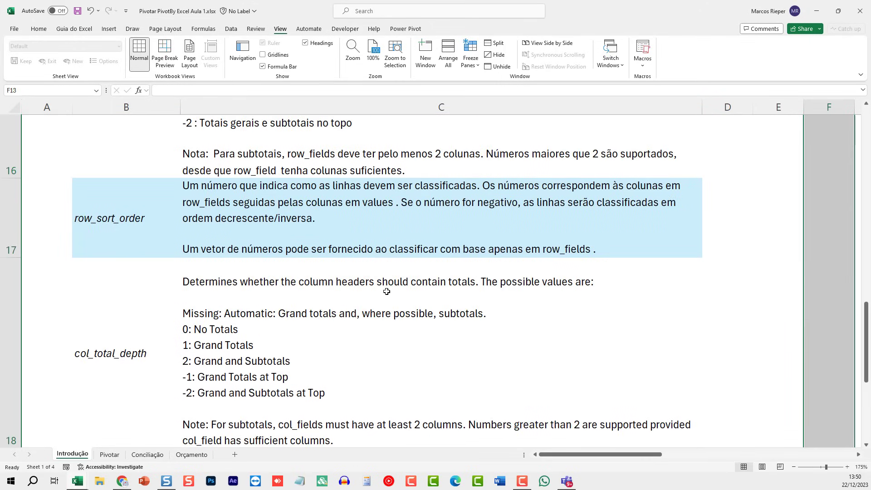
Examine the descriptions of the col_total_depth, col_sort_order and filter_array parameters.
scroll(387, 292, "down", 1)
left_click(279, 275)
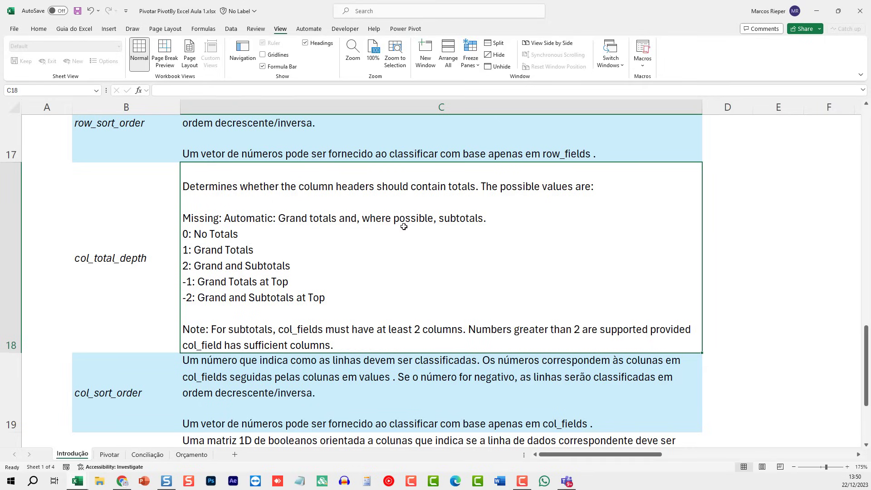
scroll(471, 222, "down", 2)
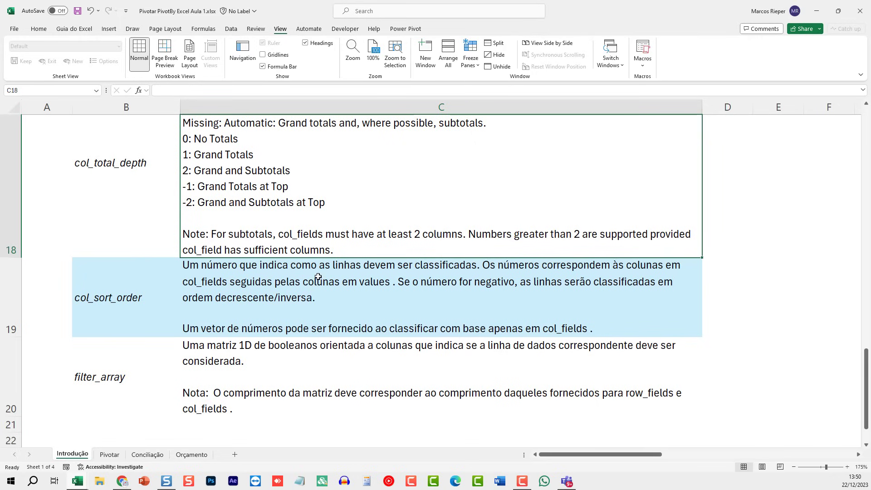
scroll(293, 308, "down", 1)
left_click(236, 254)
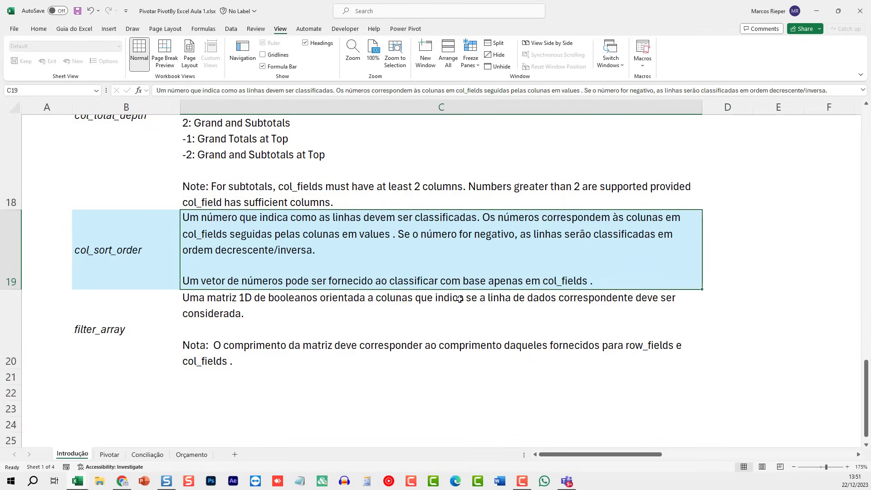
scroll(501, 341, "down", 1)
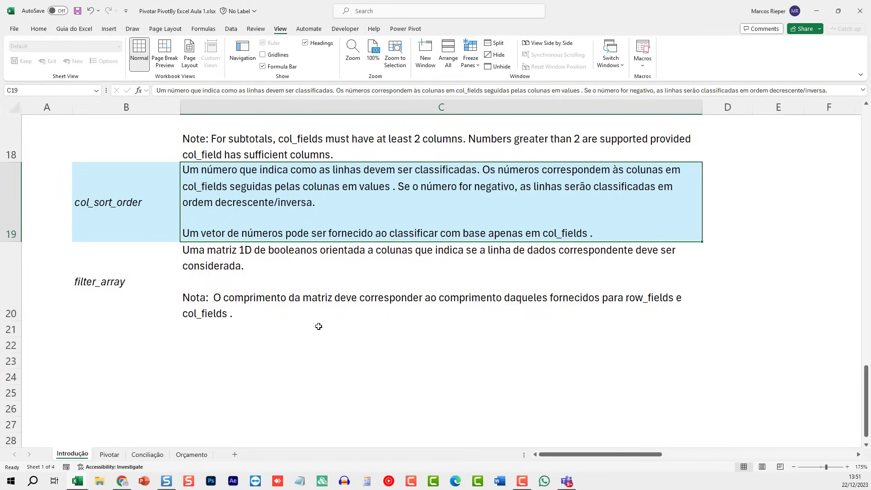
left_click(250, 276)
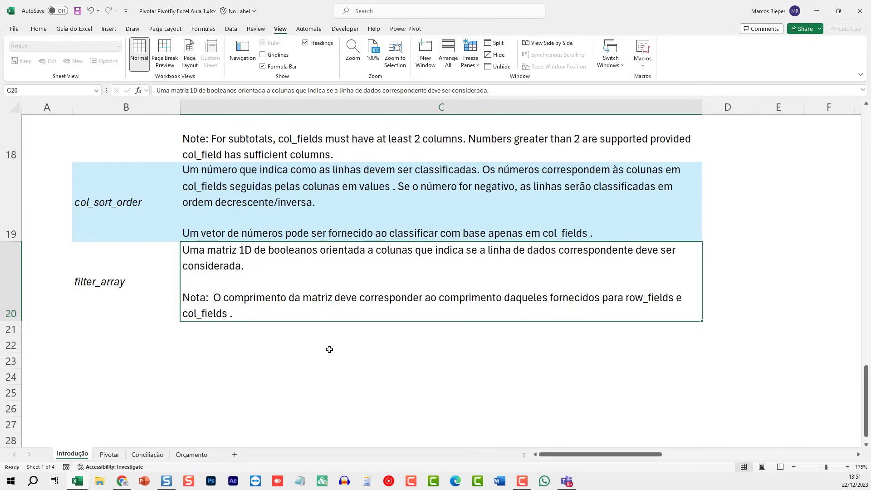
Return to the start of the introduction sheet and point out the function's name entry in C4.
scroll(332, 362, "up", 5)
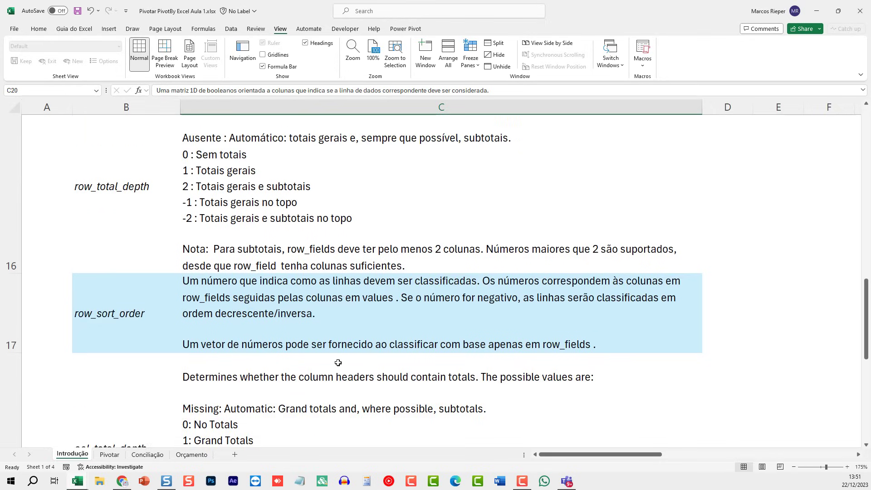
scroll(344, 363, "up", 6)
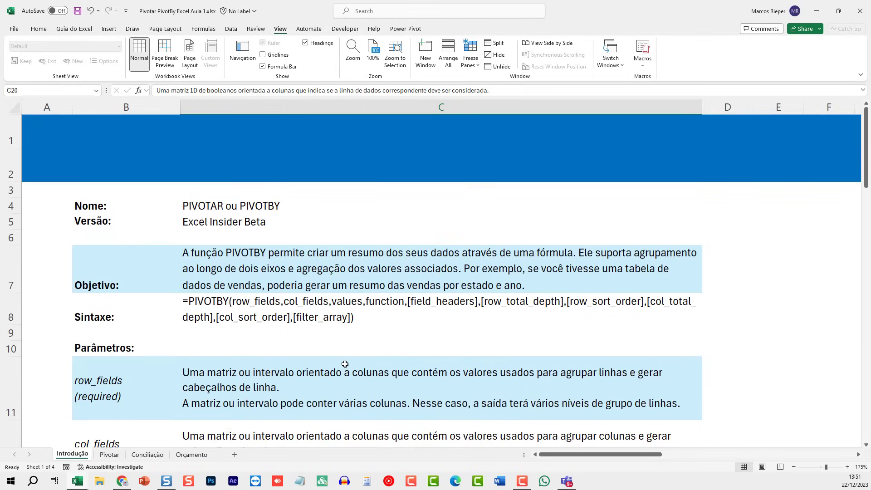
left_click(259, 202)
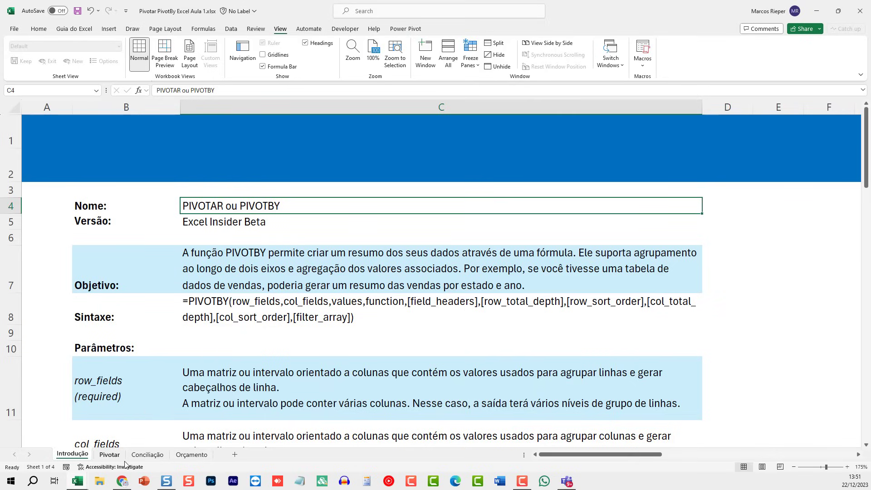
Open the Pivotar sheet, widen the sales table's IMAGEM column and enlarge the view to 115%.
left_click(110, 455)
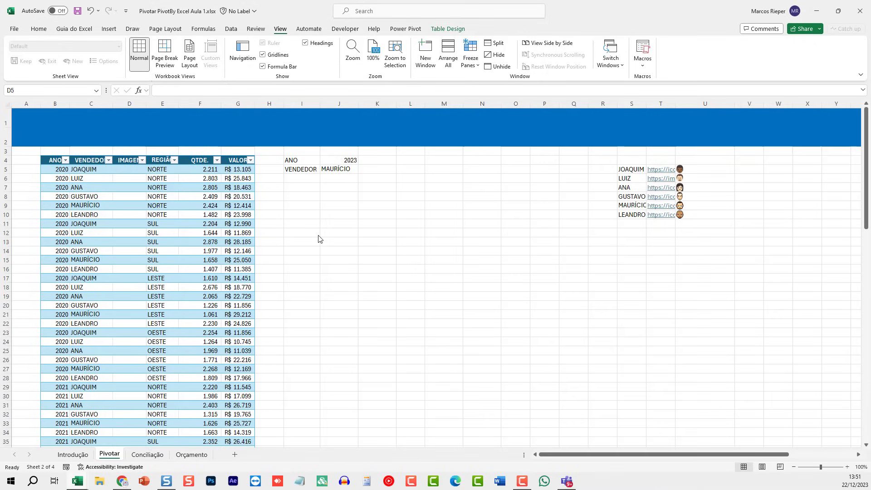
left_click_drag(147, 103, 167, 104)
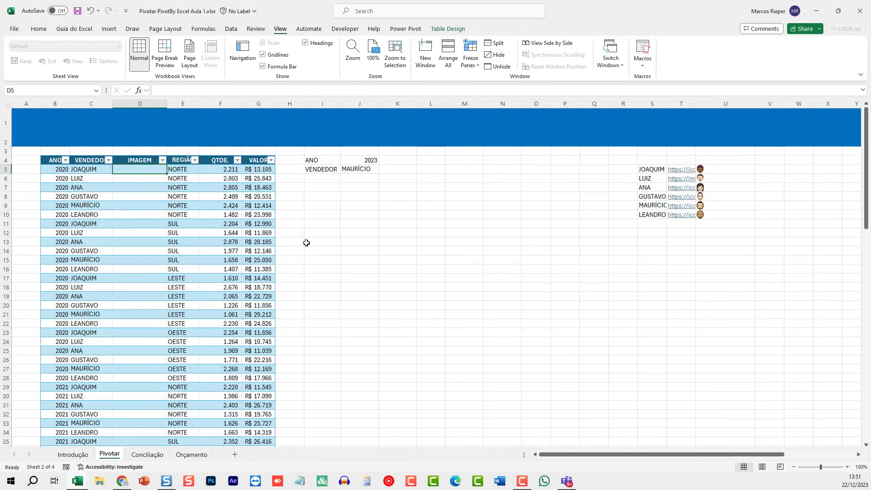
scroll(306, 245, "up", 2, "ctrl")
scroll(306, 247, "down", 1, "ctrl")
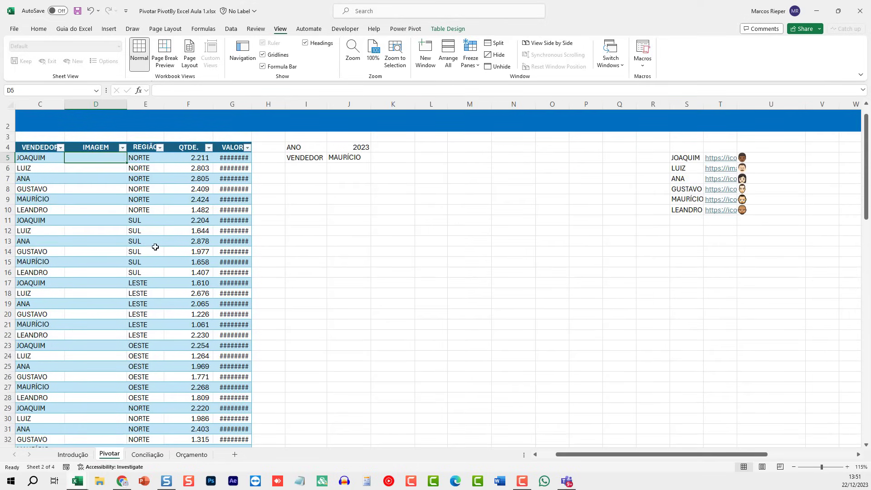
left_click_drag(147, 239, 160, 198)
left_click(167, 160)
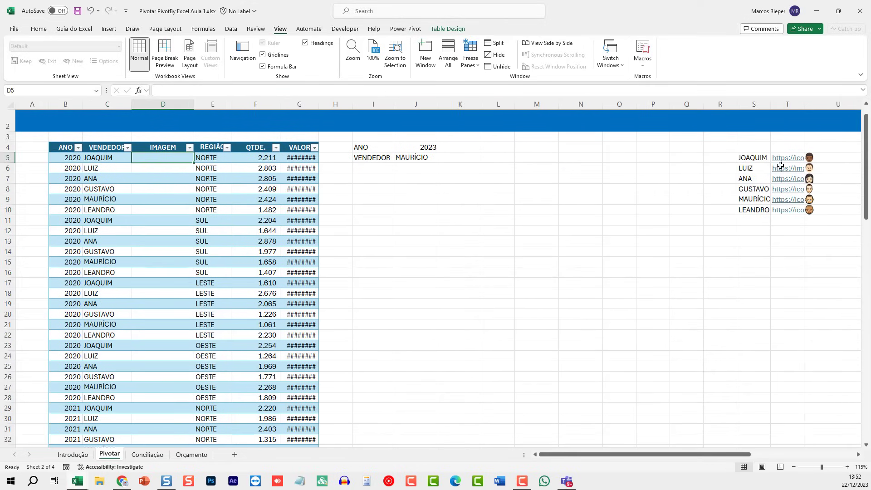
View the picture behind the image link in T5 in the browser, then return to the workbook.
left_click(781, 156)
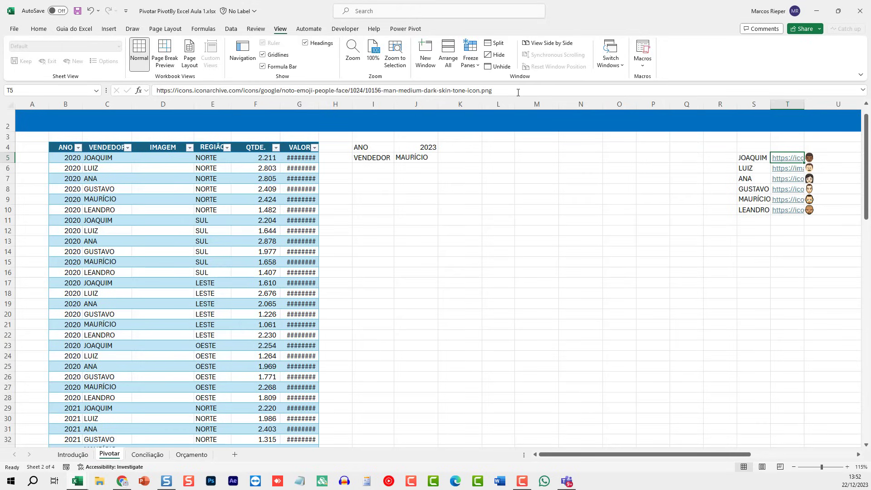
left_click_drag(518, 93, 156, 89)
key("Escape")
key("alt+Tab")
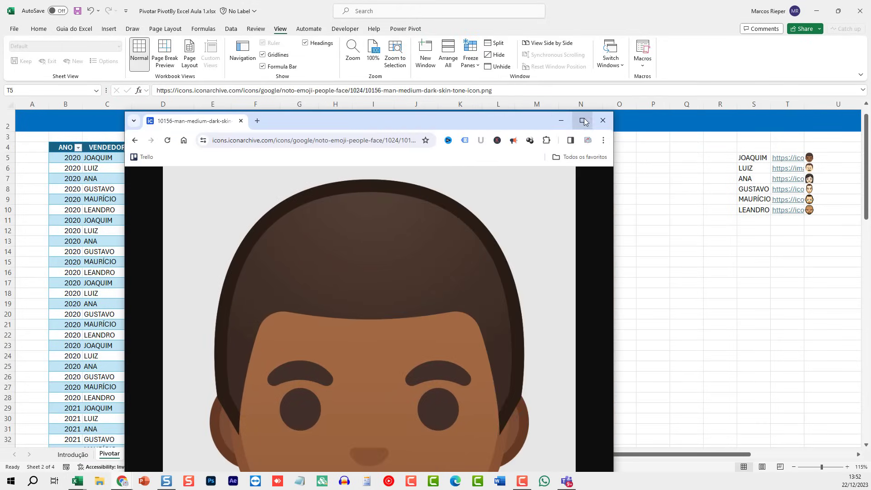
left_click(582, 121)
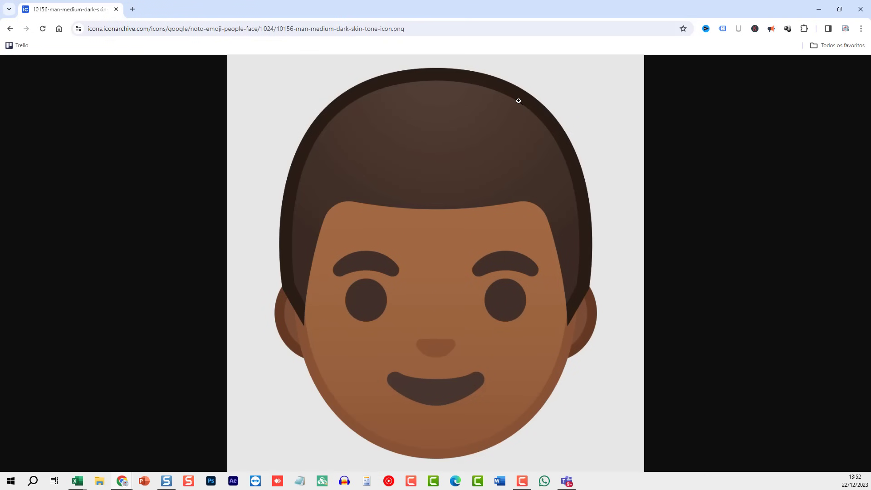
left_click(861, 9)
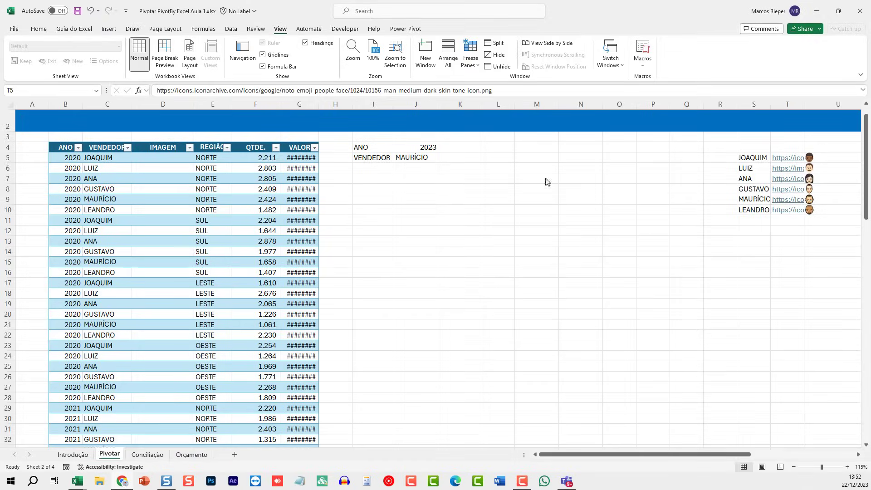
left_click(145, 159)
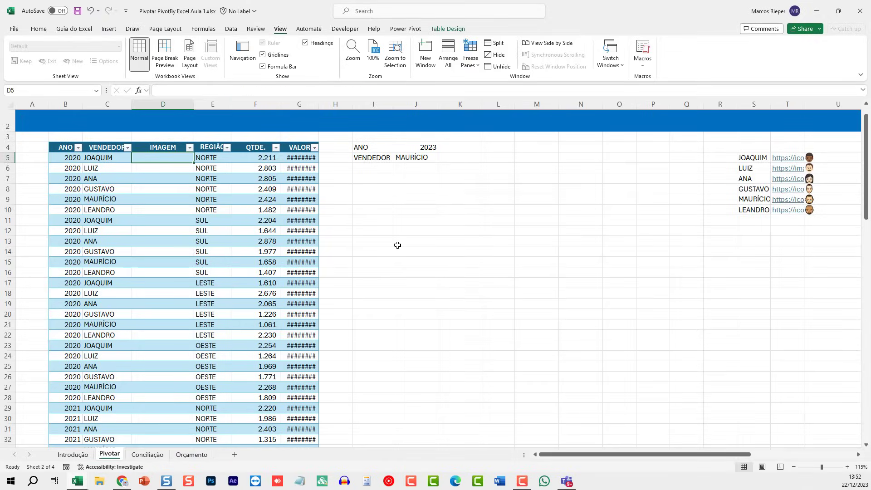
type("=")
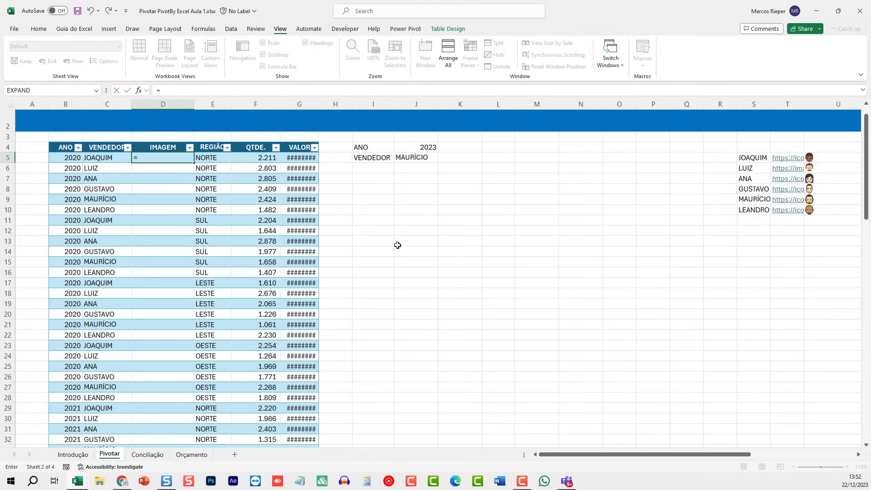
type("vlo")
key("Tab")
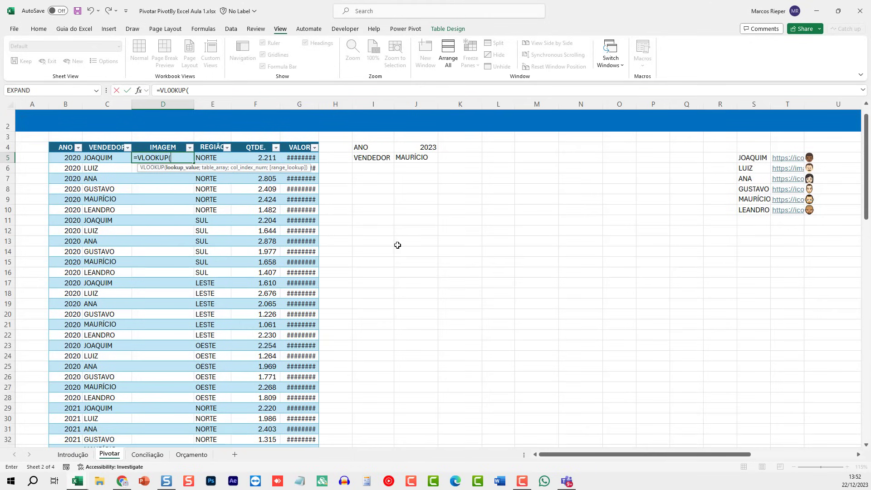
key("Right")
left_click(105, 158)
type(";")
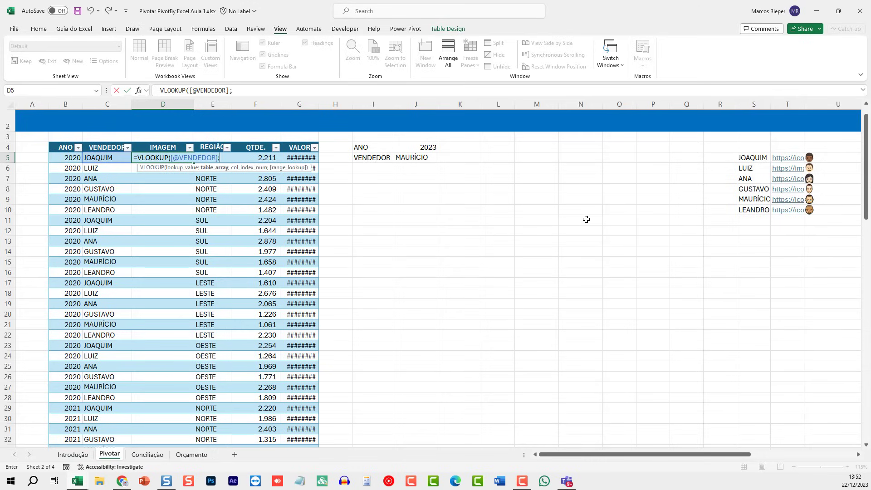
left_click_drag(749, 158, 811, 211)
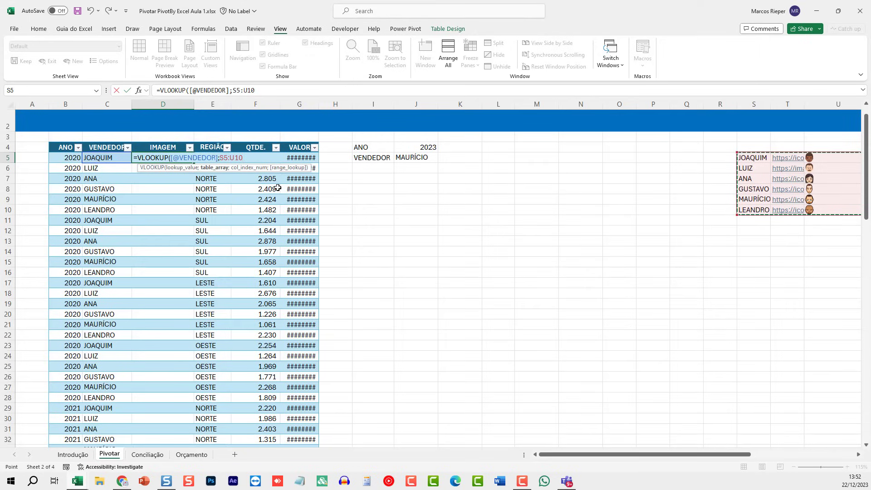
key("F4")
type(";3;0")
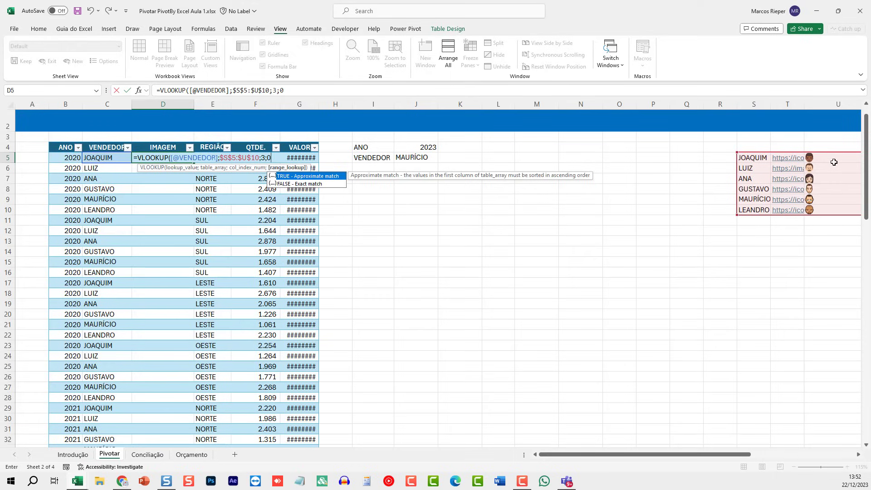
type(")")
key("Return")
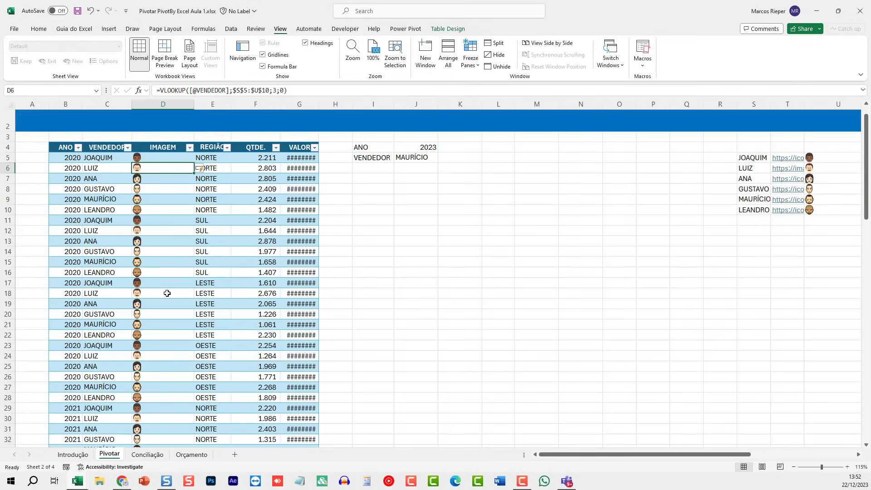
Inspect the IMAGE formula in U5 and the link cell it references.
left_click(829, 154)
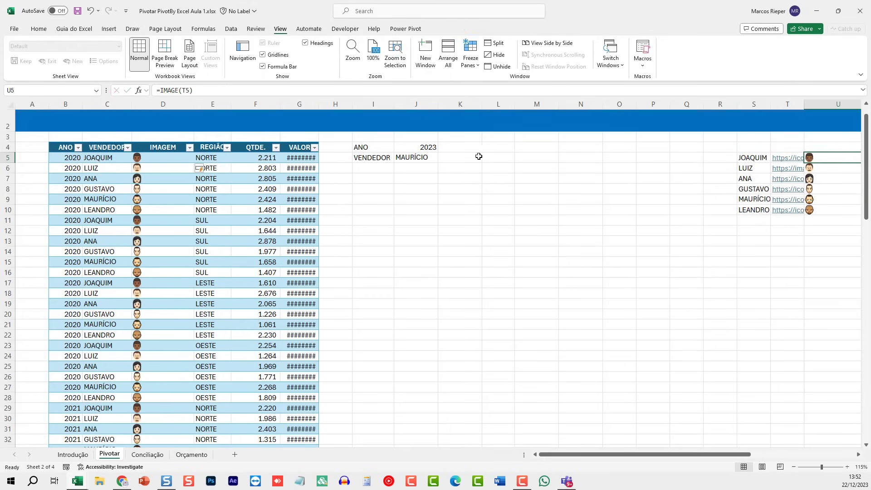
key("F2")
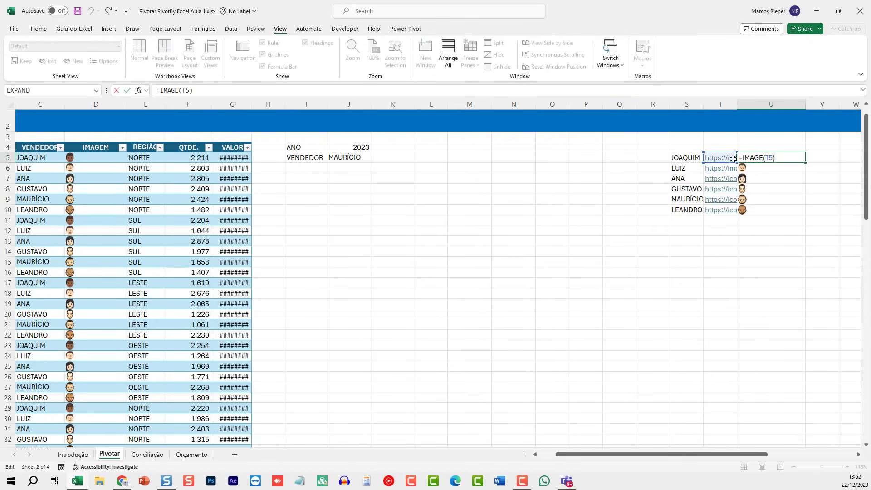
key("ctrl+Return")
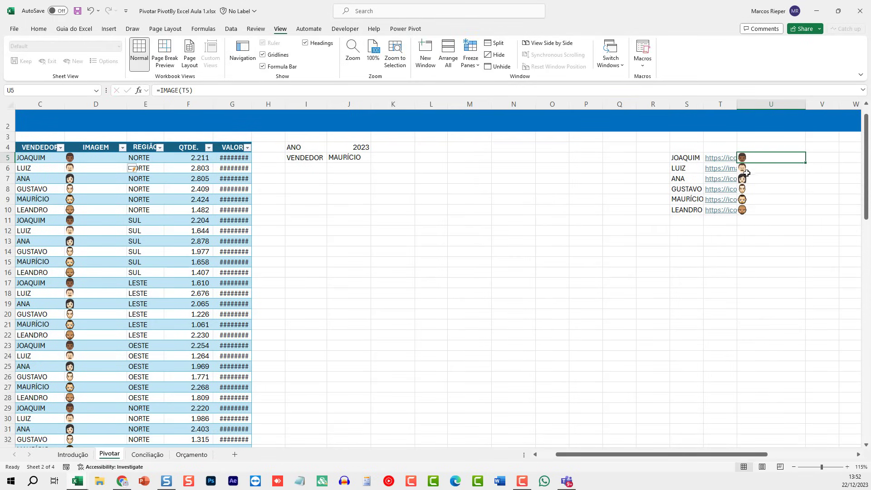
scroll(752, 241, "left", 2)
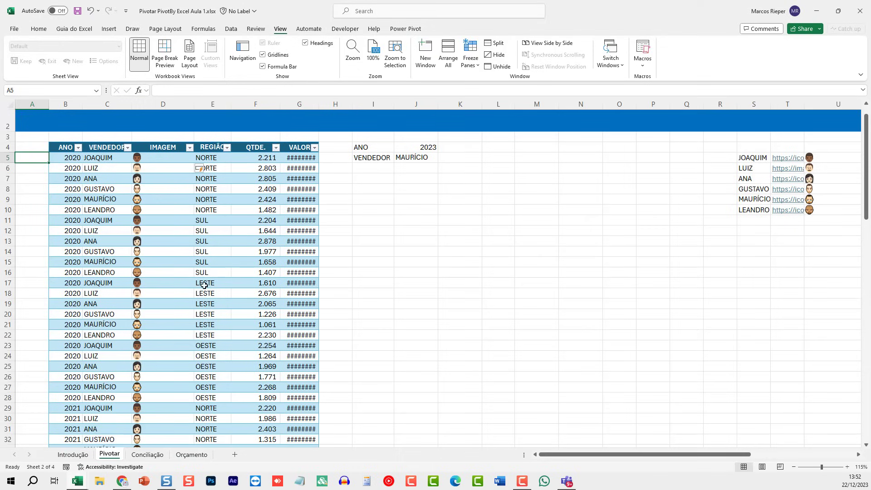
Check the lookup formula in D7 and the seller pictures along the IMAGEM column.
left_click(146, 180)
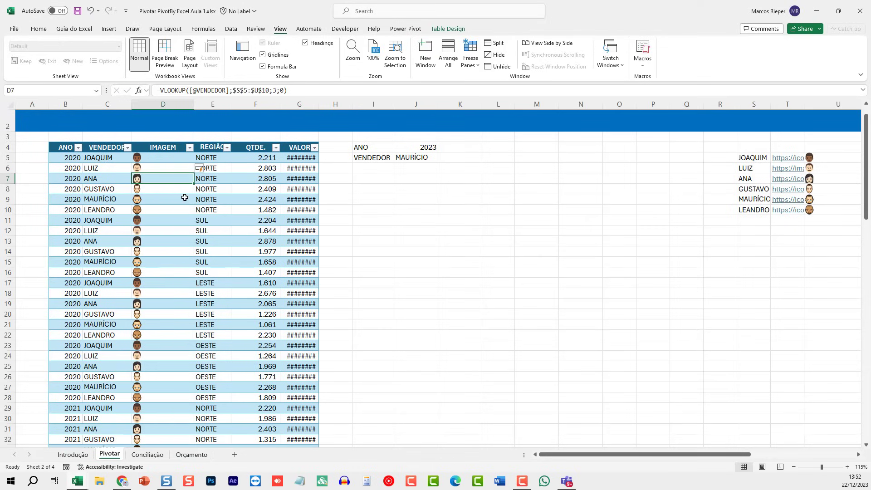
scroll(183, 213, "down", 2)
scroll(183, 212, "up", 2)
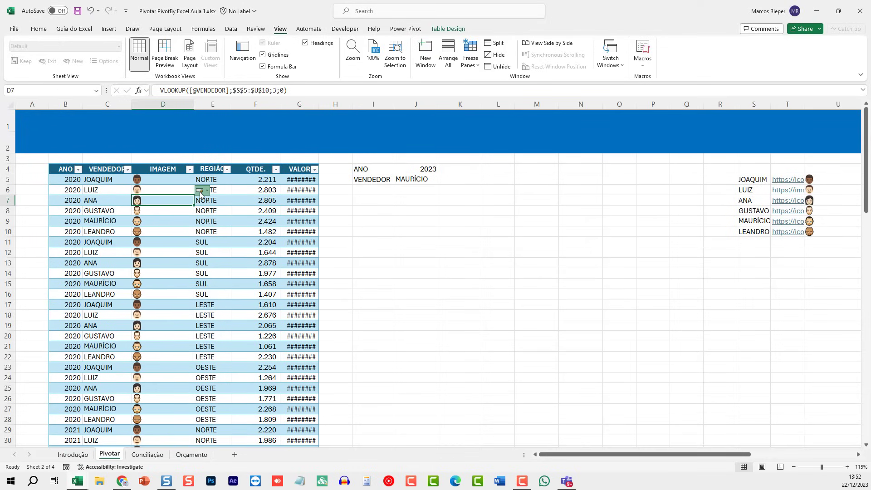
left_click(202, 190)
left_click(381, 232)
left_click(246, 198)
scroll(262, 254, "down", 1)
scroll(200, 189, "up", 1)
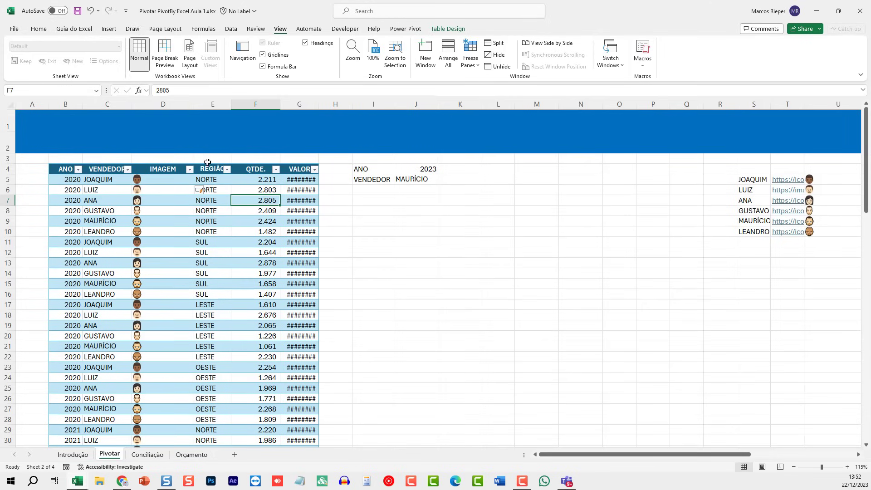
Widen the sales table's VALOR column enough to fit its currency amounts.
left_click_drag(322, 105, 332, 105)
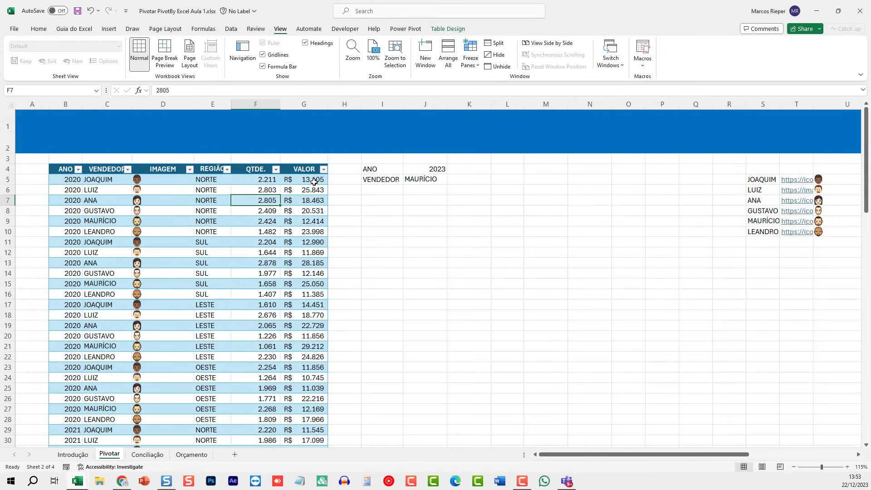
left_click(313, 180)
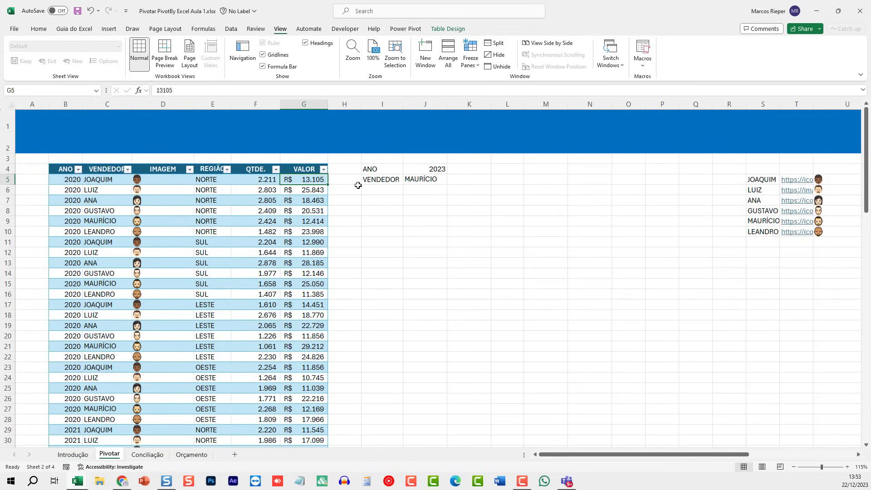
left_click(381, 199)
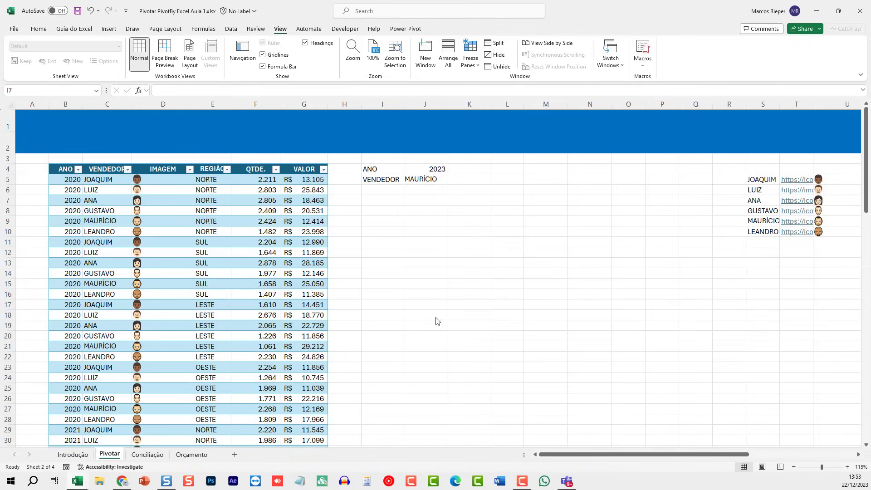
left_click(377, 283)
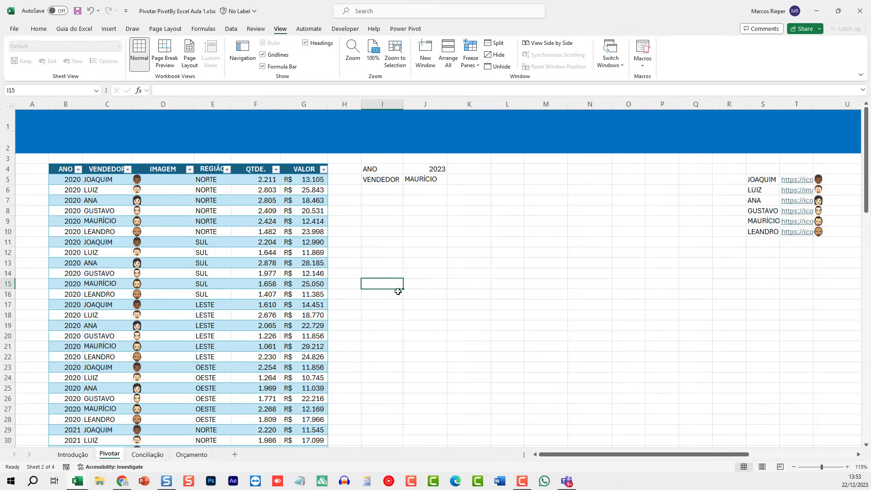
left_click(385, 295)
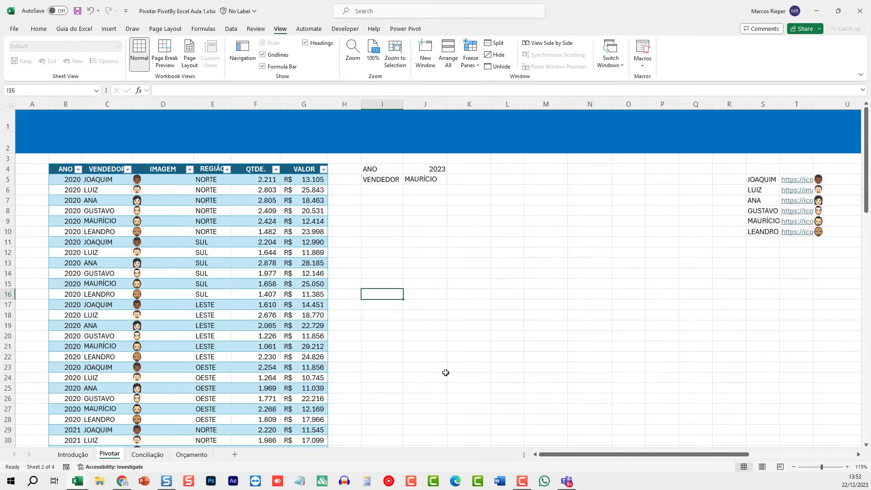
Begin a PIVOTBY formula in cell I16 of the Pivotar sheet.
type("=pv")
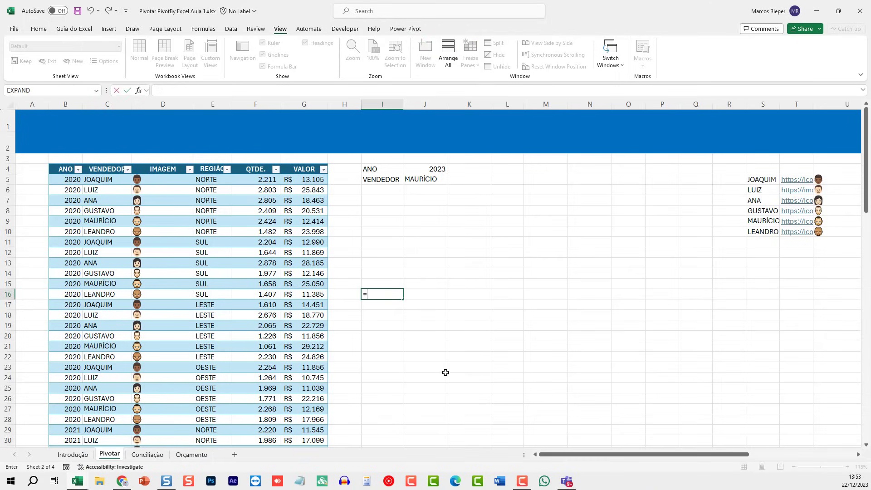
key("Escape")
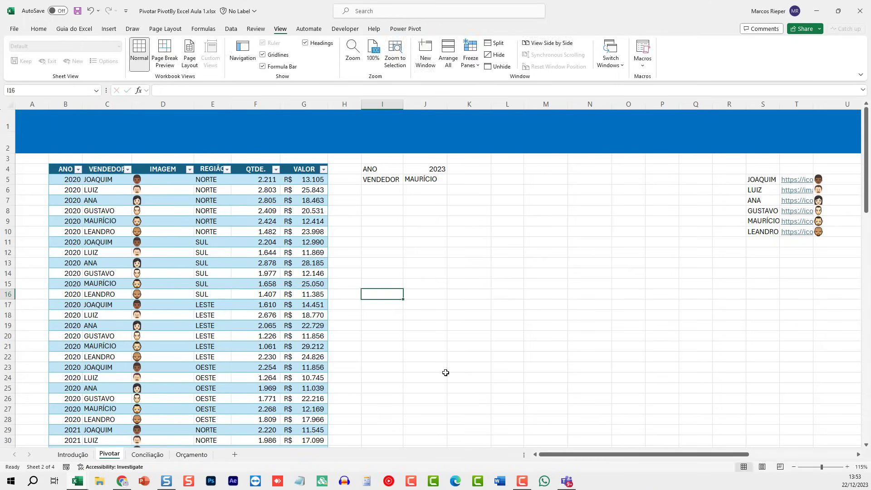
scroll(445, 373, "up", 3, "ctrl")
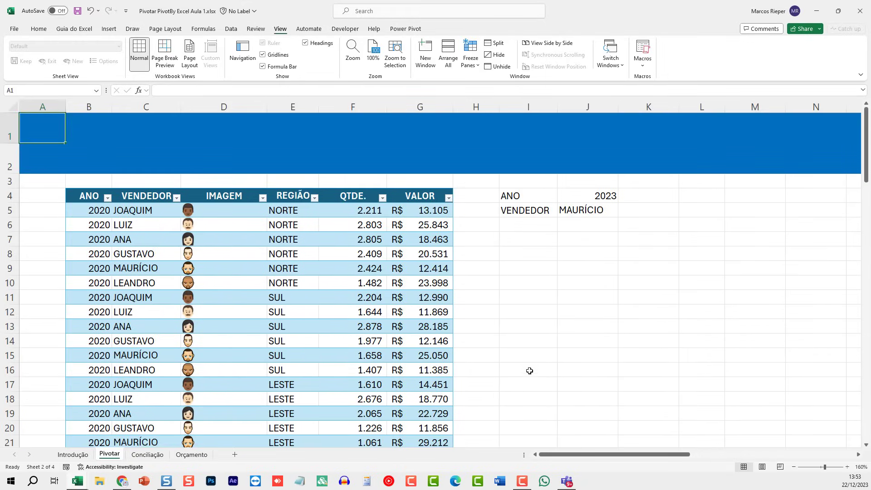
type("=PIVO")
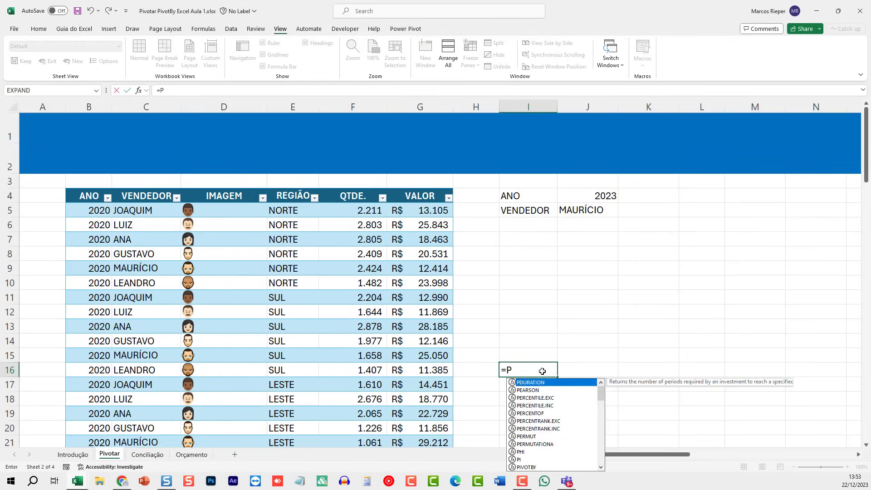
key("BackSpace")
key("BackSpace")
key("BackSpace")
type("RI")
key("BackSpace")
key("BackSpace")
type("IVO")
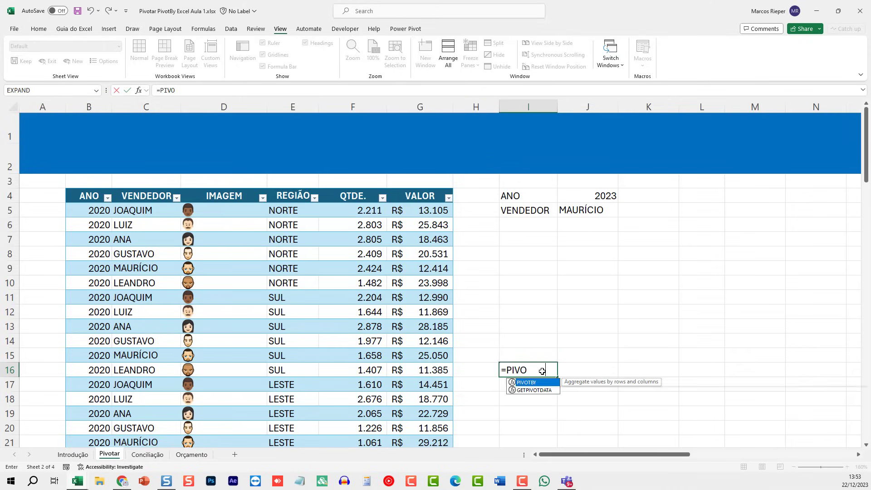
key("Tab")
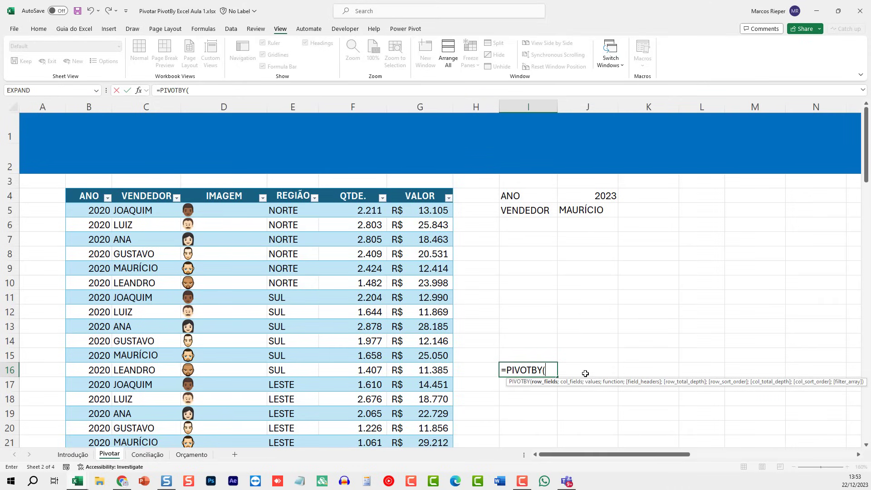
Supply the table's whole VENDEDOR column as row fields, ANO as column fields and VALOR as values, headers included.
left_click(142, 211)
left_click(139, 193)
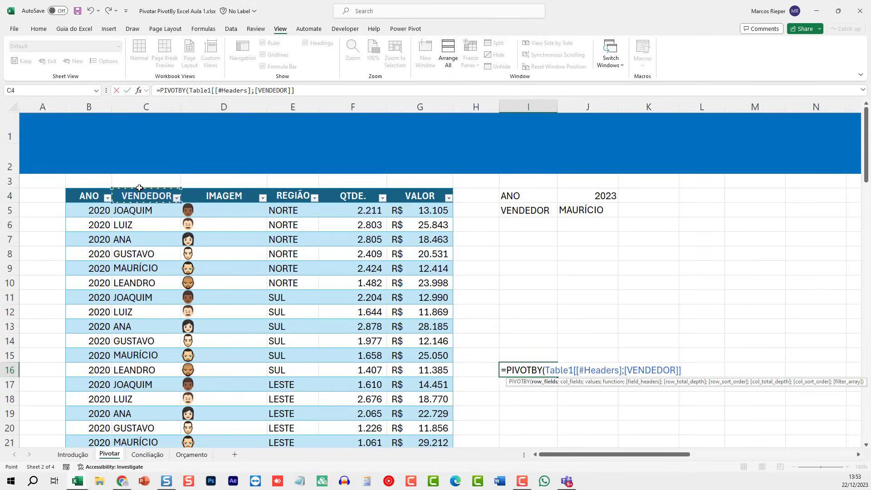
left_click(137, 189)
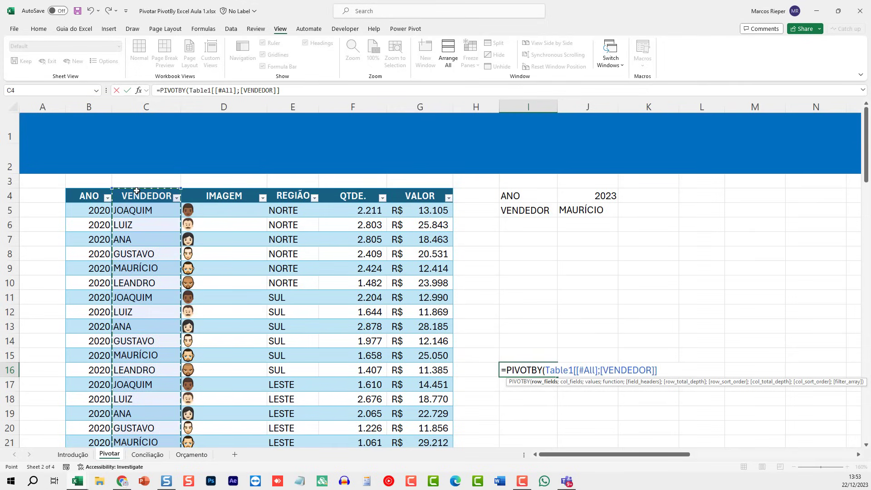
type(";")
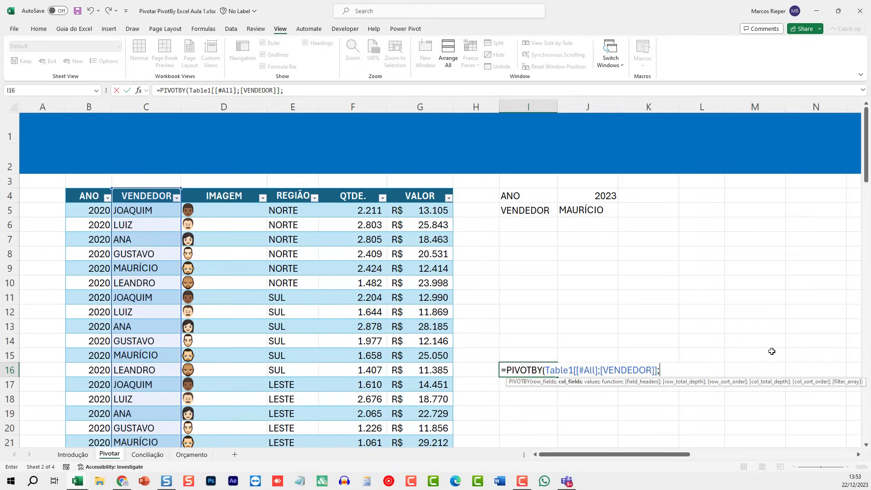
left_click(87, 188)
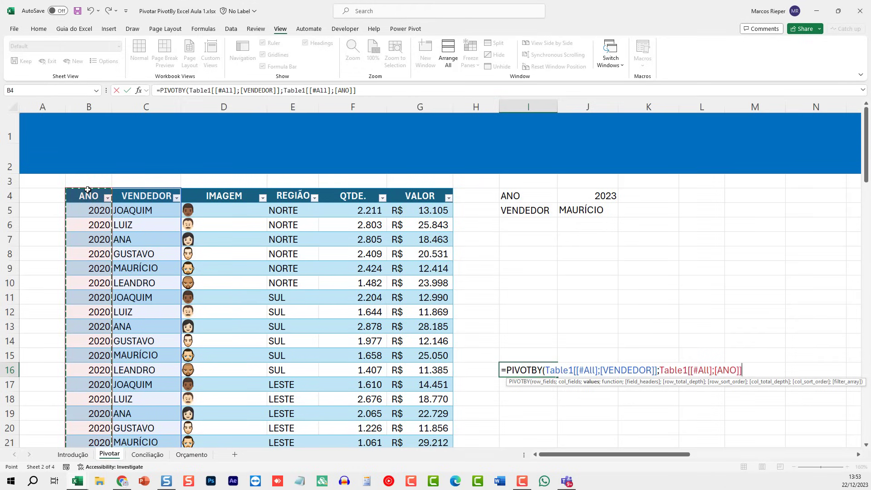
type(";")
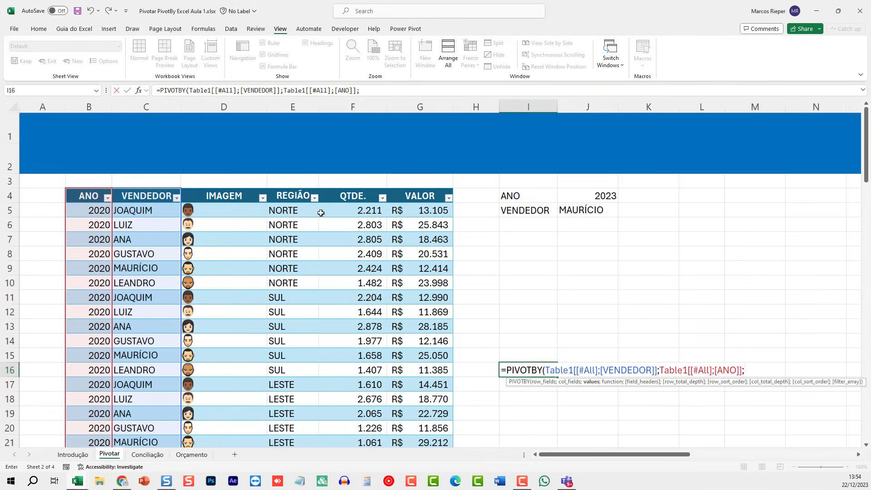
left_click(414, 187)
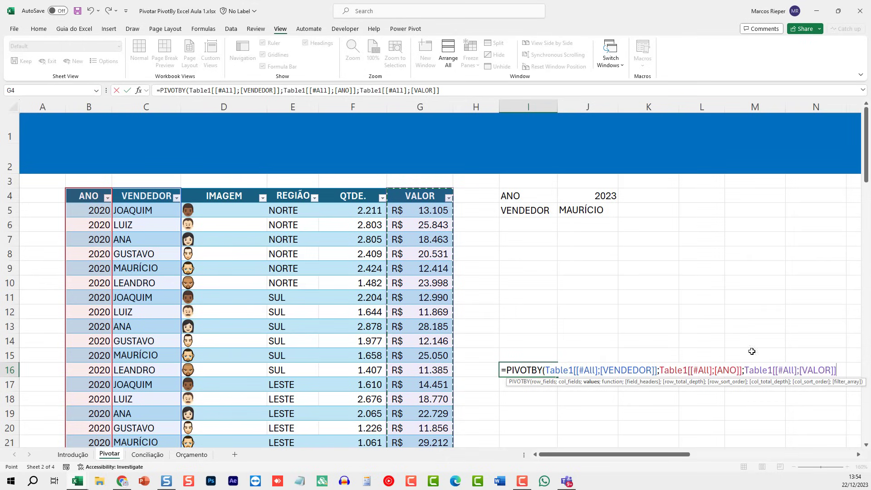
type(";")
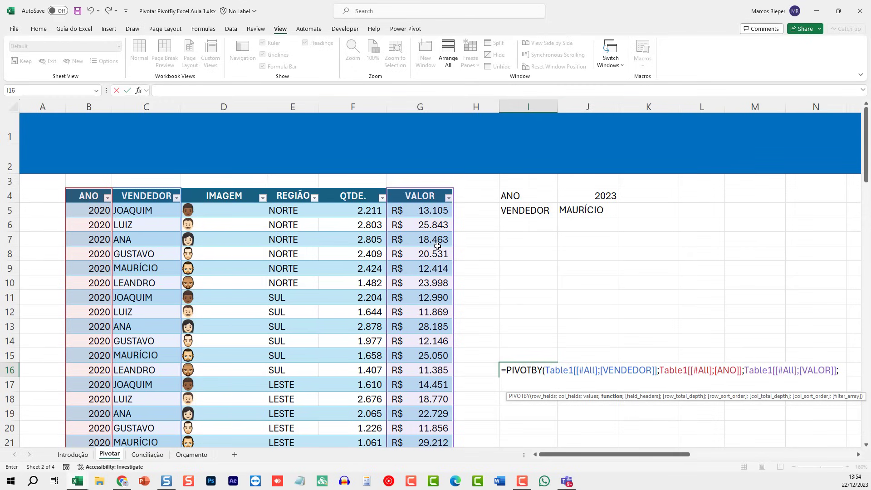
Complete the PIVOTBY formula with AVERAGE as the function, field headers 3 (Yes and show) and row total depth 1 (Grand totals).
type("A")
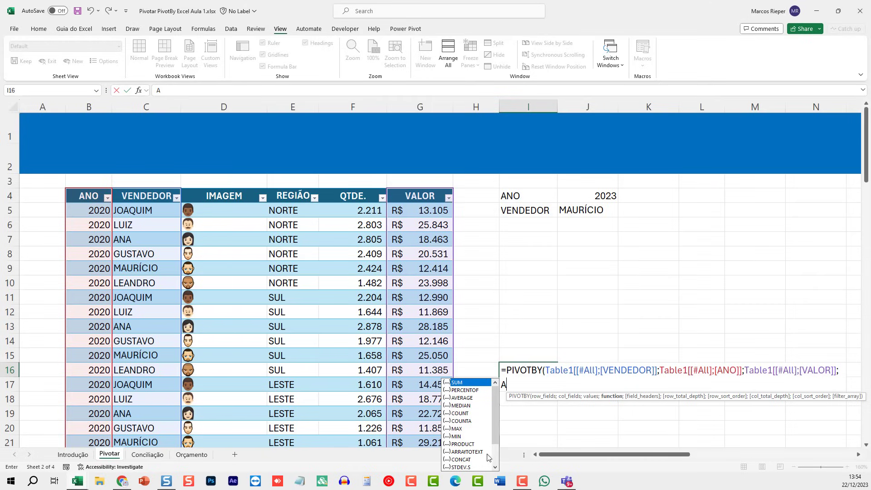
left_click_drag(494, 410, 502, 393)
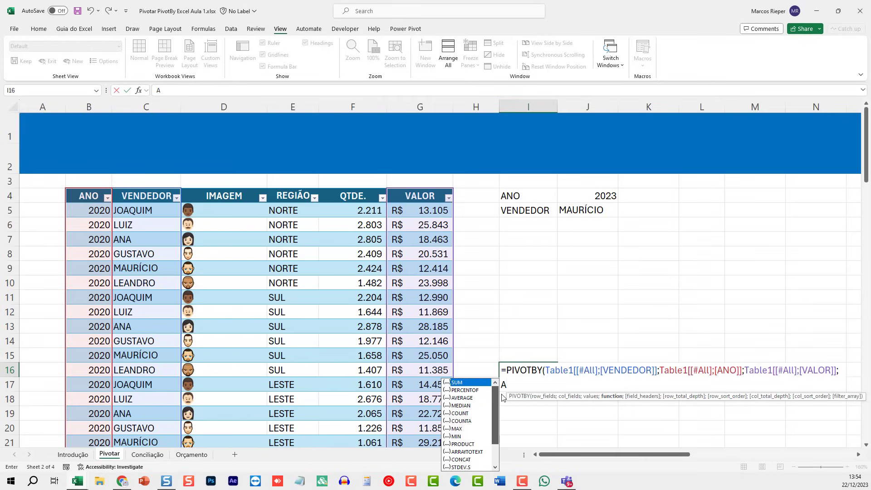
double_click(463, 398)
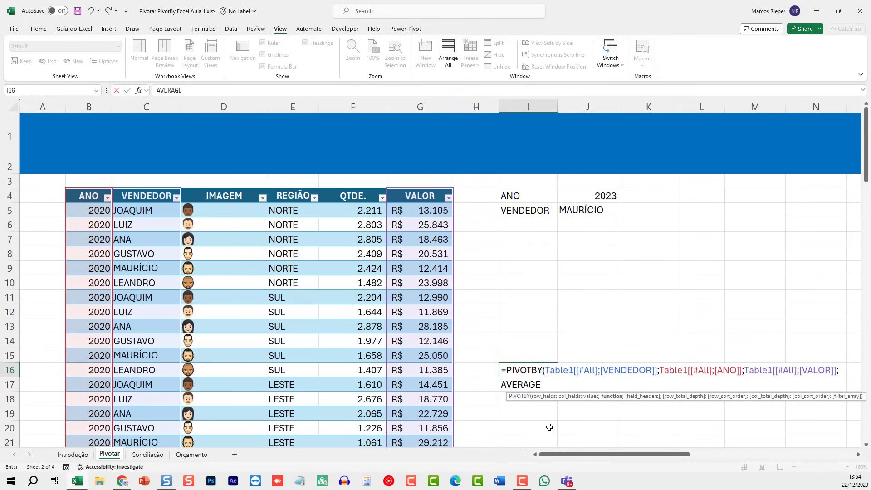
type(";3")
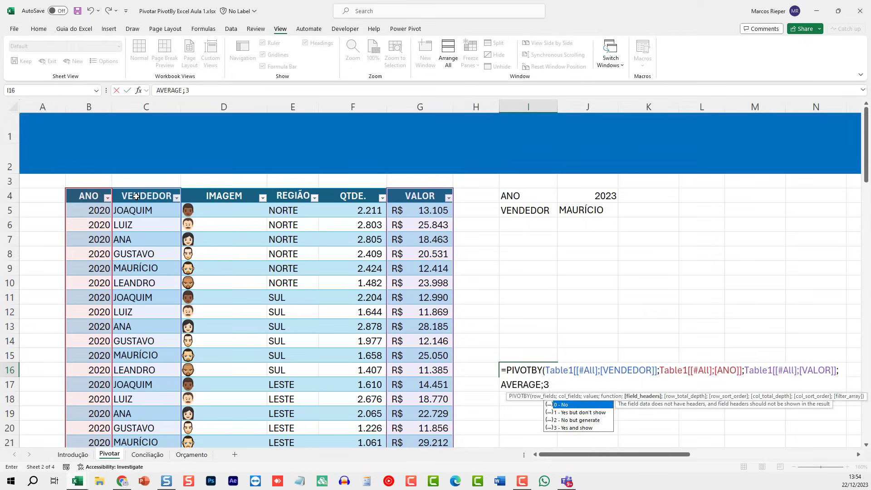
type(";1")
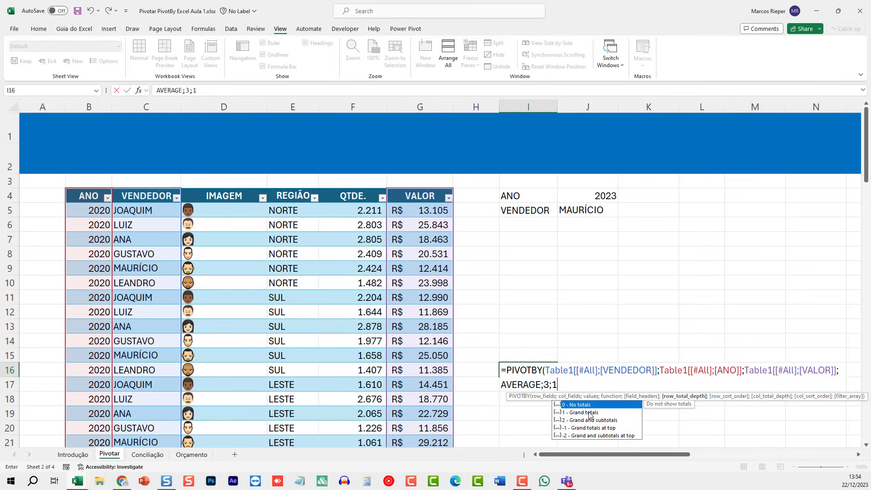
type(")")
key("Return")
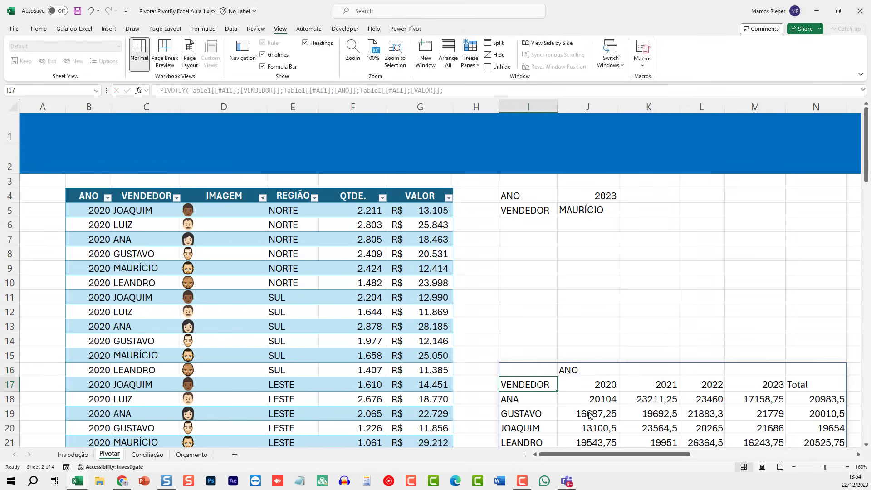
Format the PIVOTBY results in J18:N24 with thousands separators and no decimal places.
key("Up")
scroll(597, 383, "down", 2)
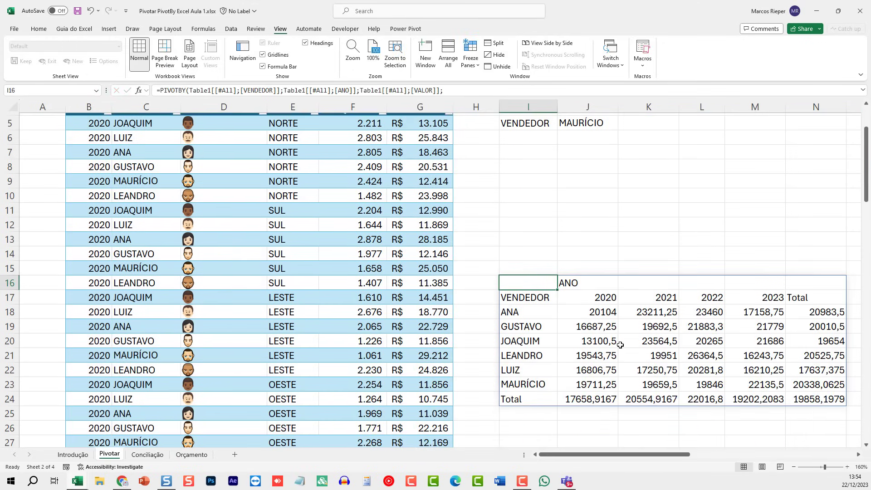
left_click_drag(603, 318, 817, 397)
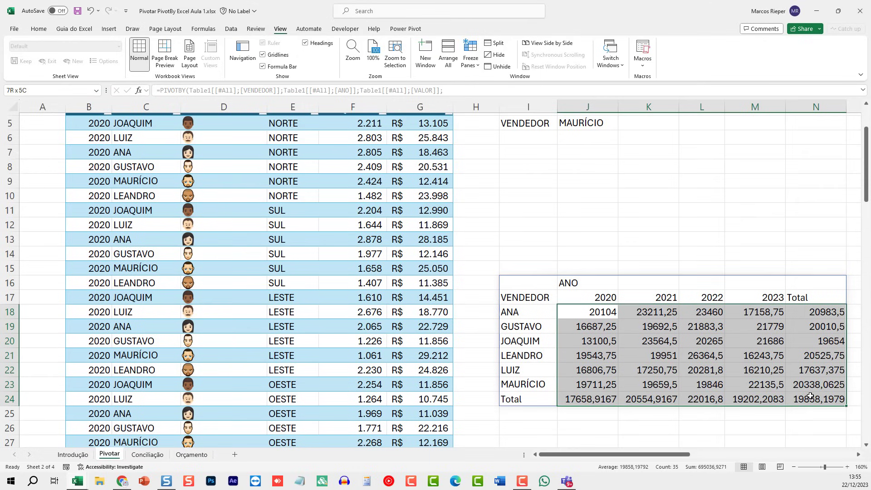
left_click(38, 29)
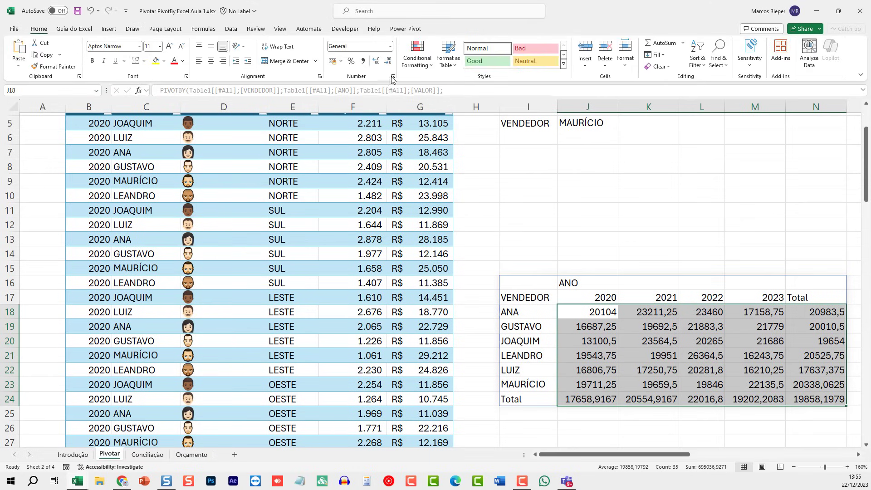
left_click(362, 64)
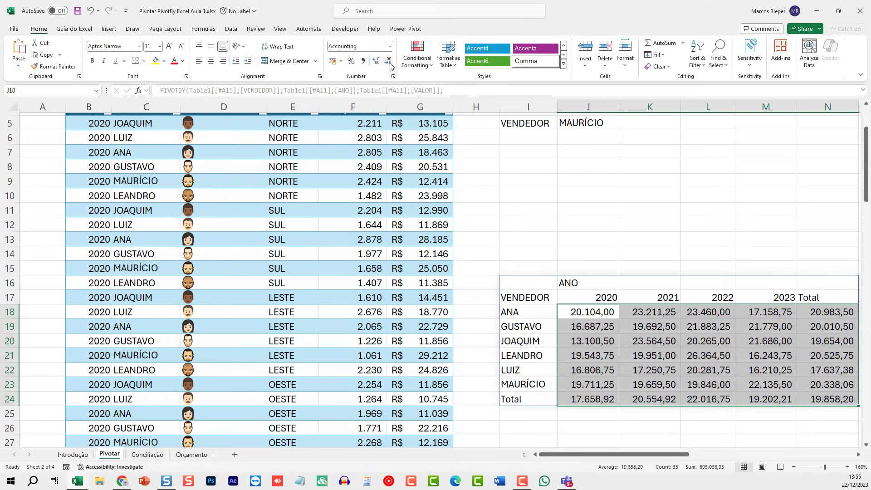
left_click(390, 63)
left_click(389, 64)
Examine the PIVOTBY result: the sellers, their averages for each year from 2020 to 2023, and the Total row and column.
left_click_drag(618, 454, 648, 458)
left_click(429, 325)
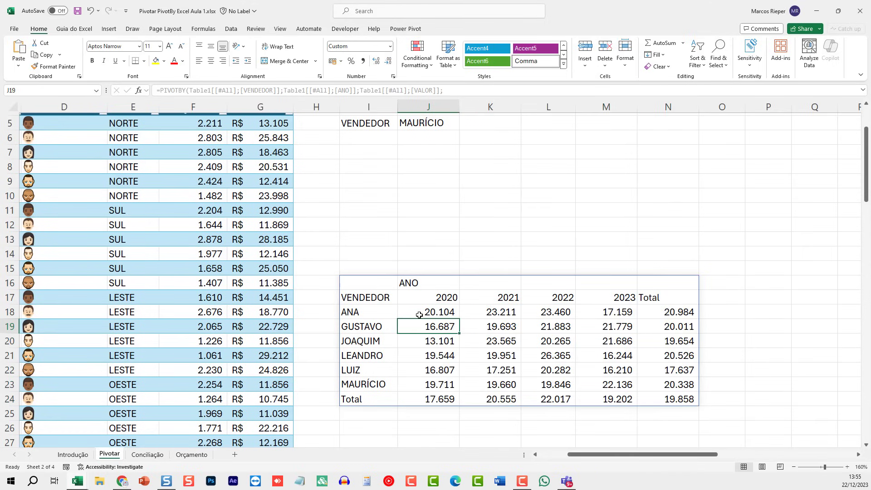
left_click_drag(378, 312, 371, 387)
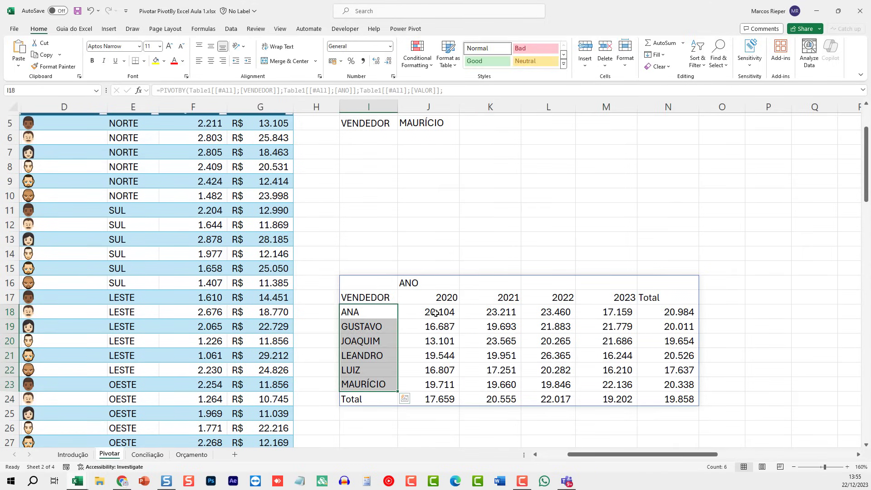
left_click_drag(431, 312, 436, 383)
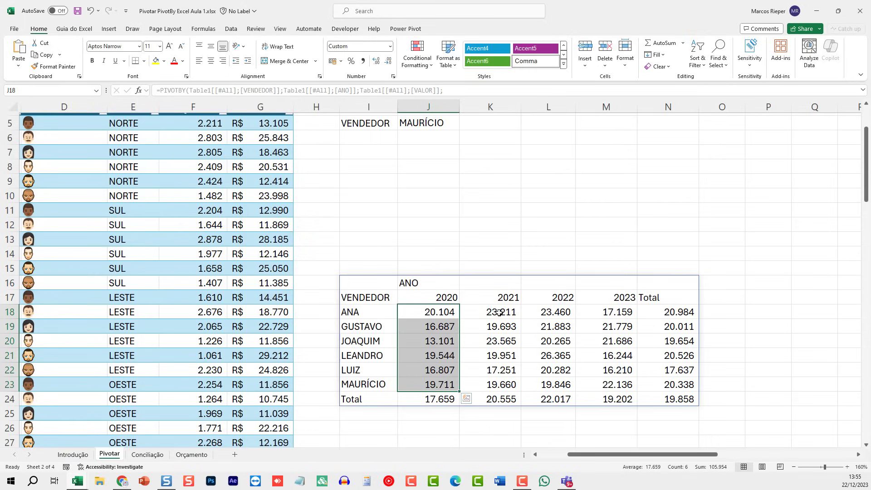
left_click_drag(499, 313, 499, 385)
left_click(548, 315)
left_click_drag(554, 325, 556, 401)
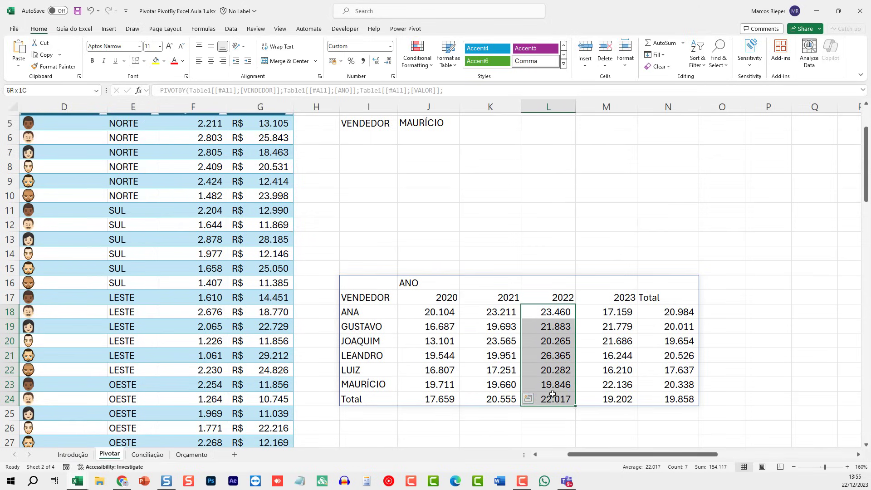
left_click_drag(610, 316, 621, 378)
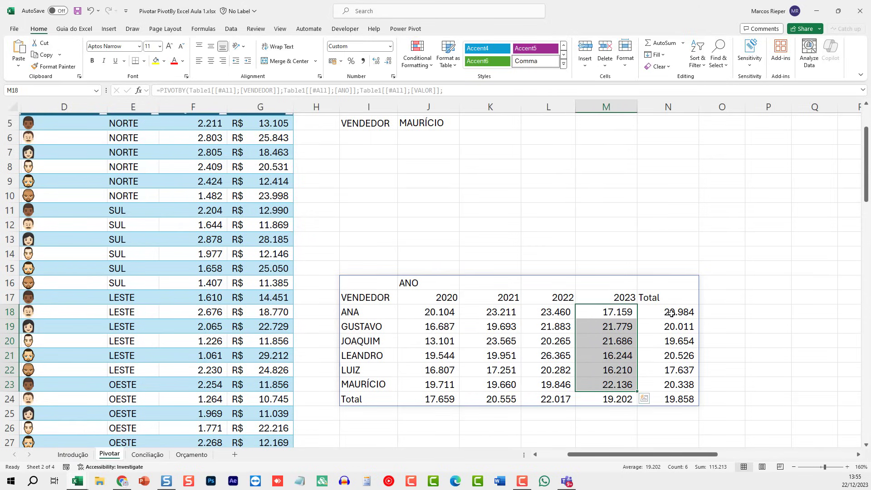
left_click_drag(669, 314, 671, 385)
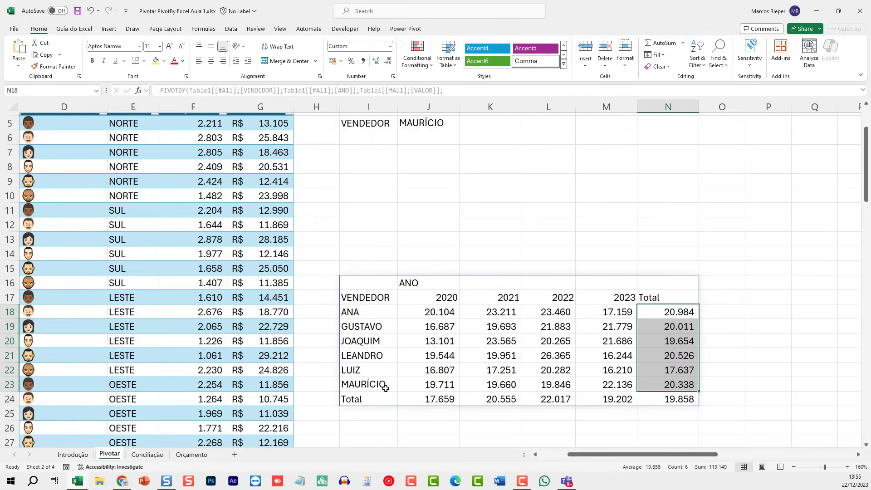
left_click_drag(372, 399, 676, 406)
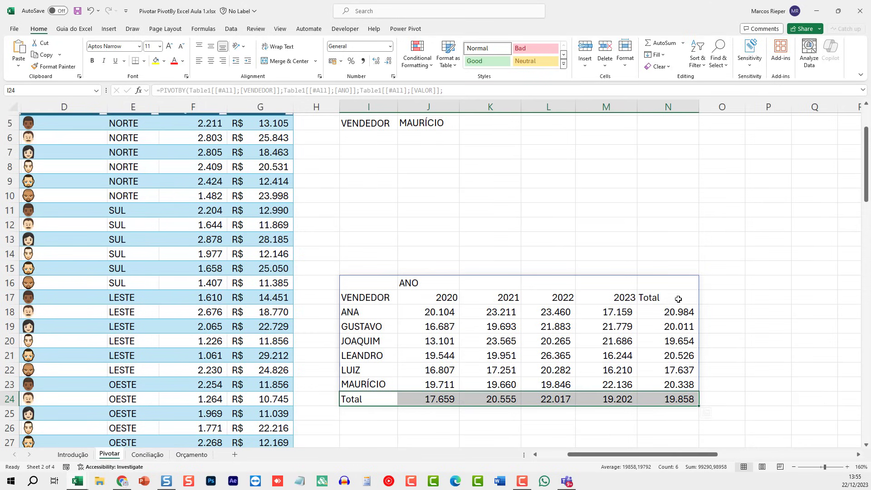
left_click_drag(667, 297, 674, 415)
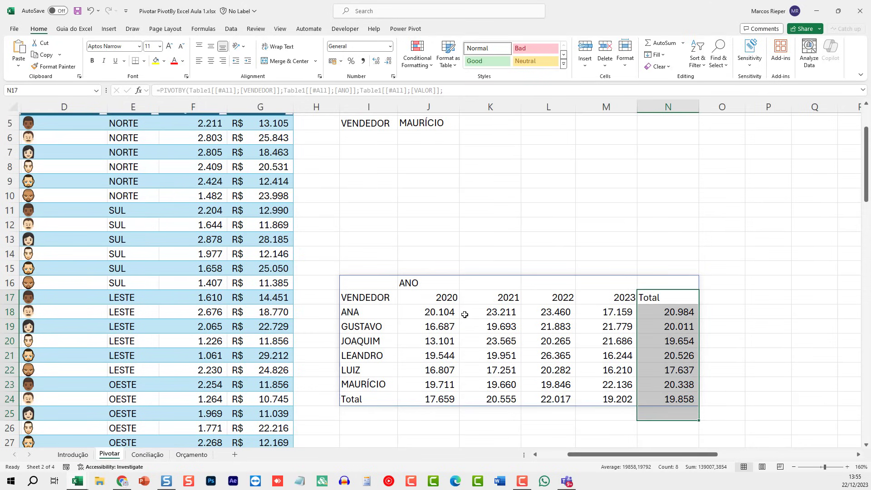
Replace the VENDEDOR row fields in the I16 PIVOTBY formula with the table's whole IMAGEM column, header included.
left_click_drag(589, 456, 554, 458)
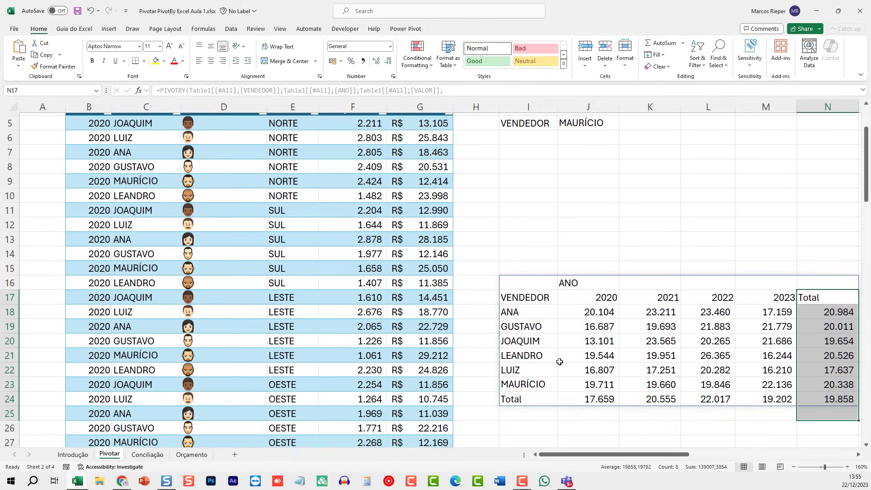
scroll(560, 362, "up", 1)
left_click(525, 330)
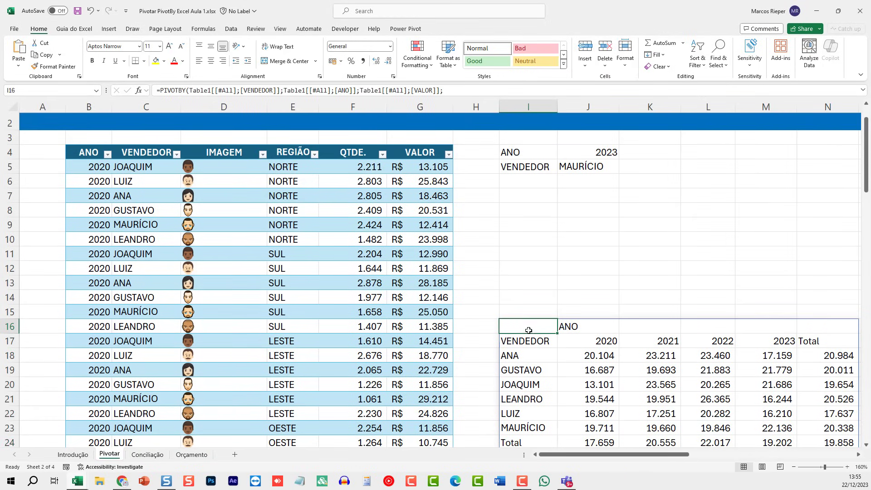
double_click(532, 329)
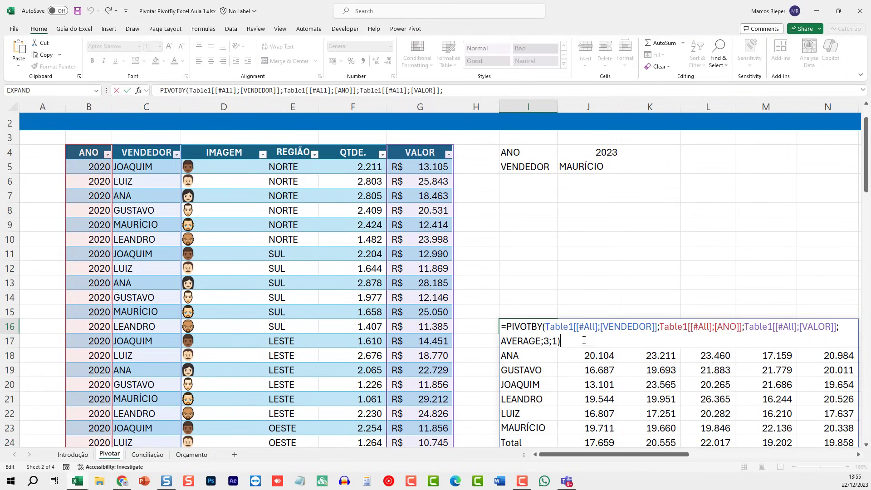
double_click(605, 329)
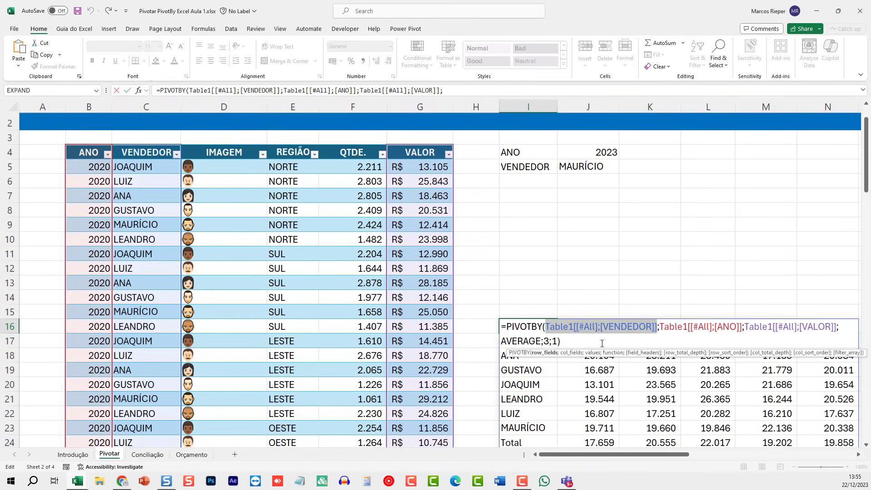
left_click(232, 146)
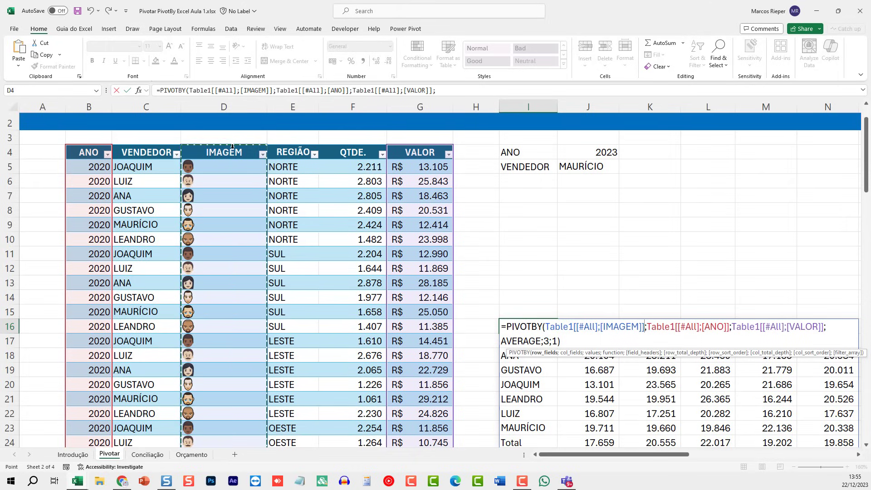
key("Return")
Center the seller images in I18:I23 and slightly narrow column I.
scroll(590, 363, "down", 2)
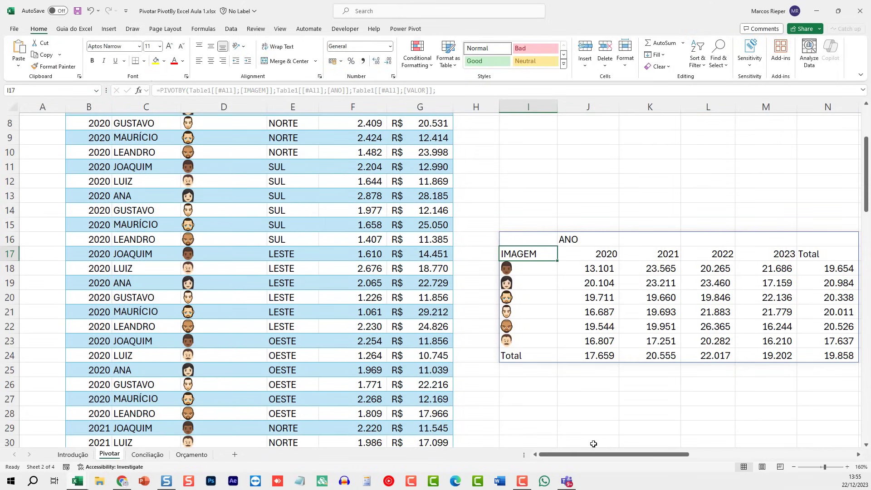
left_click_drag(591, 456, 635, 457)
left_click(293, 271)
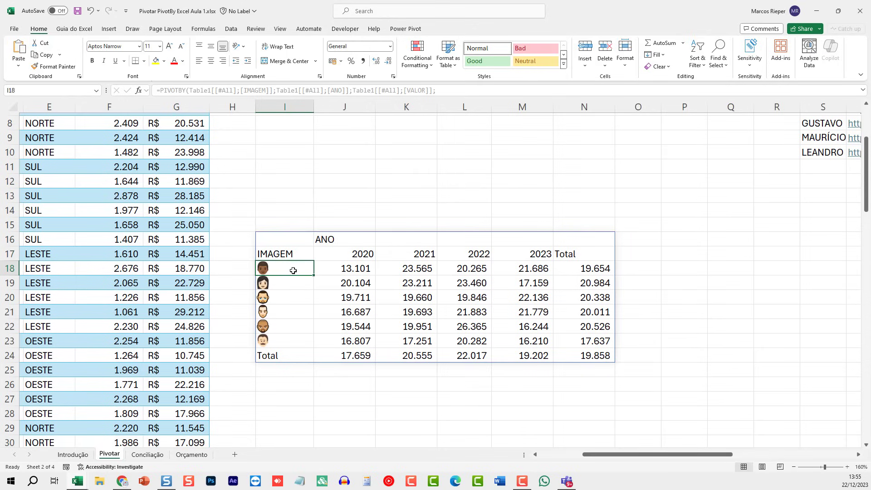
left_click_drag(293, 270, 288, 336)
left_click(210, 61)
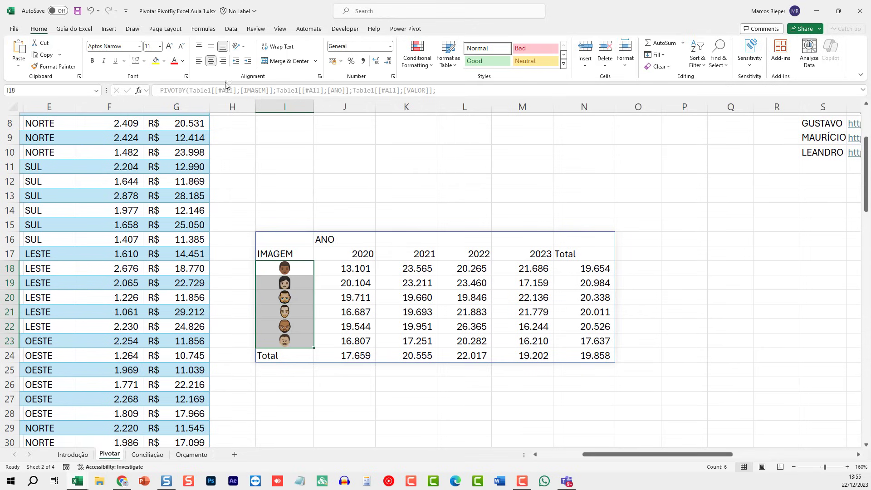
left_click_drag(313, 107, 312, 107)
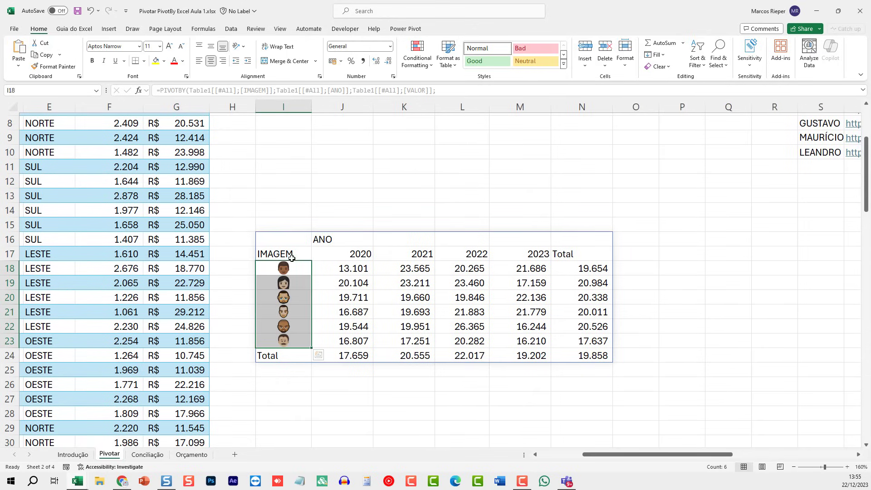
Examine the seller images used as row labels and the year headers from 2020 to 2023 in the PIVOTBY result.
left_click(356, 285)
left_click_drag(286, 272, 283, 323)
left_click_drag(282, 326, 281, 338)
left_click(282, 340)
left_click_drag(300, 306, 300, 294)
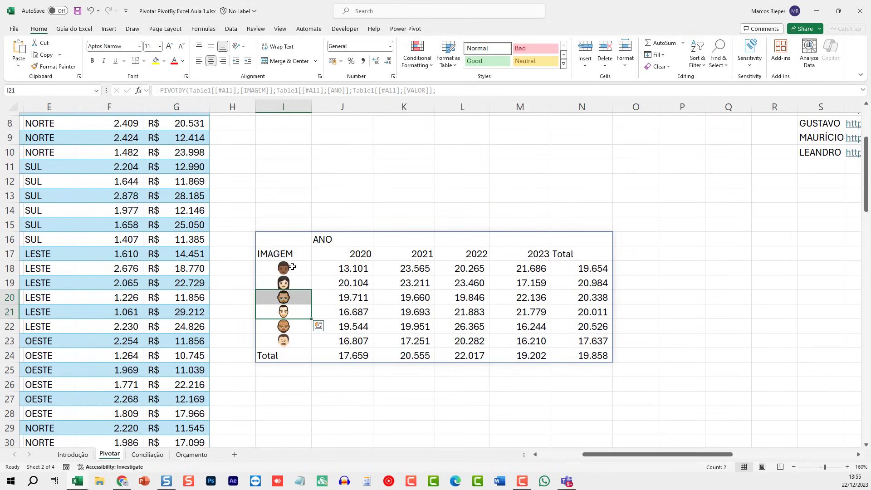
left_click_drag(354, 258, 526, 268)
left_click_drag(536, 266, 536, 257)
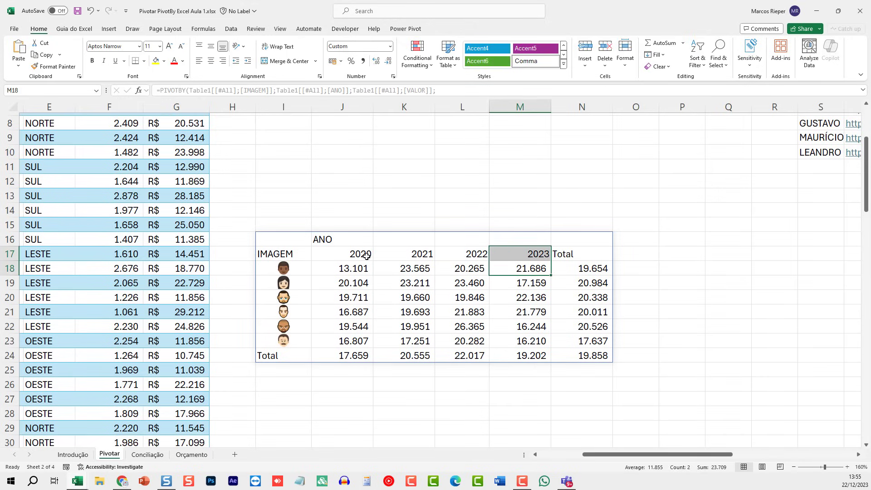
left_click_drag(356, 257, 527, 255)
left_click(527, 255)
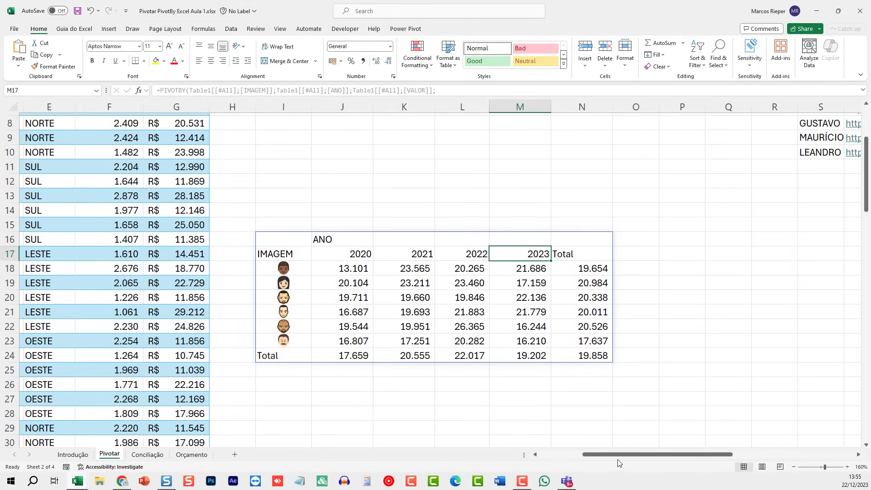
Swap the fields in the I16 PIVOTBY formula so ANO supplies the rows and IMAGEM supplies the columns.
left_click_drag(618, 455, 584, 455)
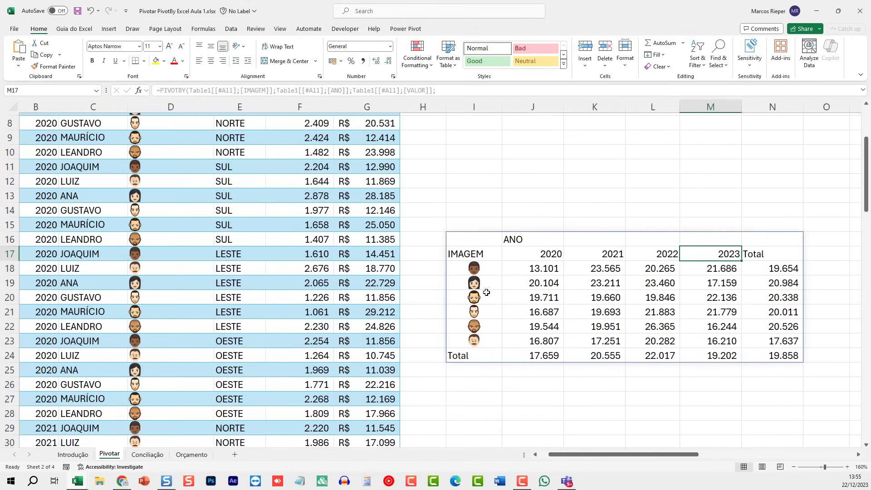
double_click(472, 241)
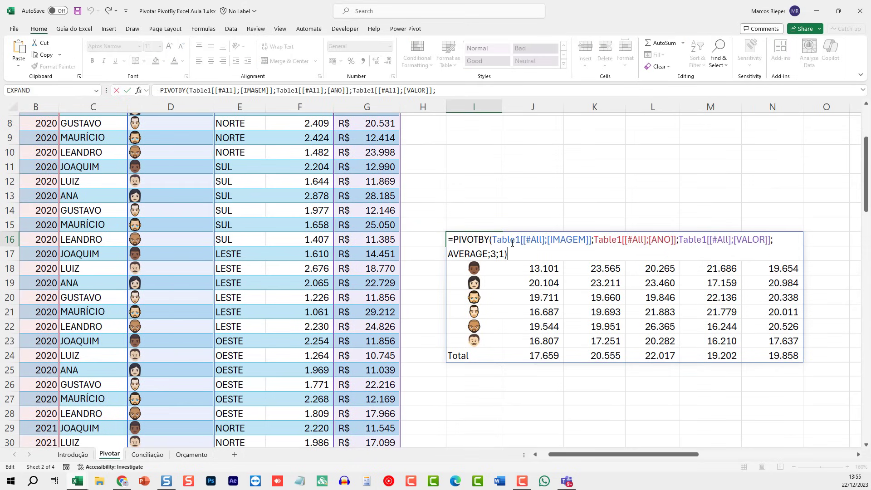
left_click_drag(494, 239, 592, 240)
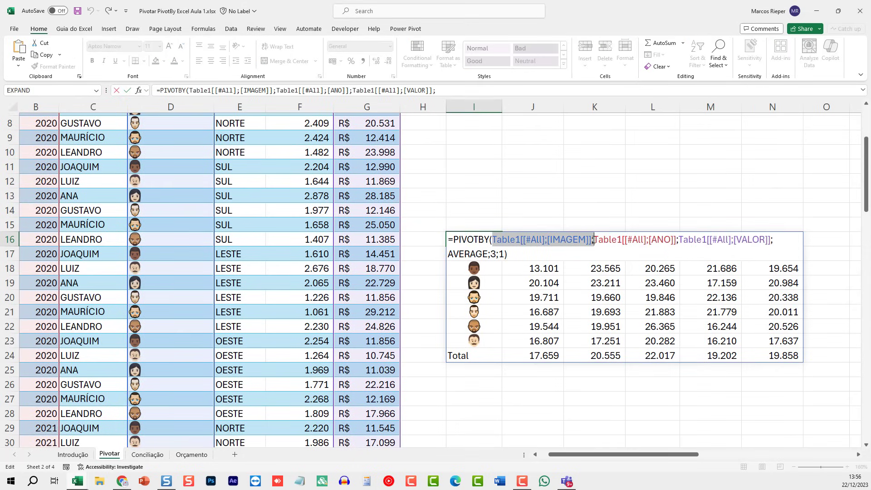
key("Delete")
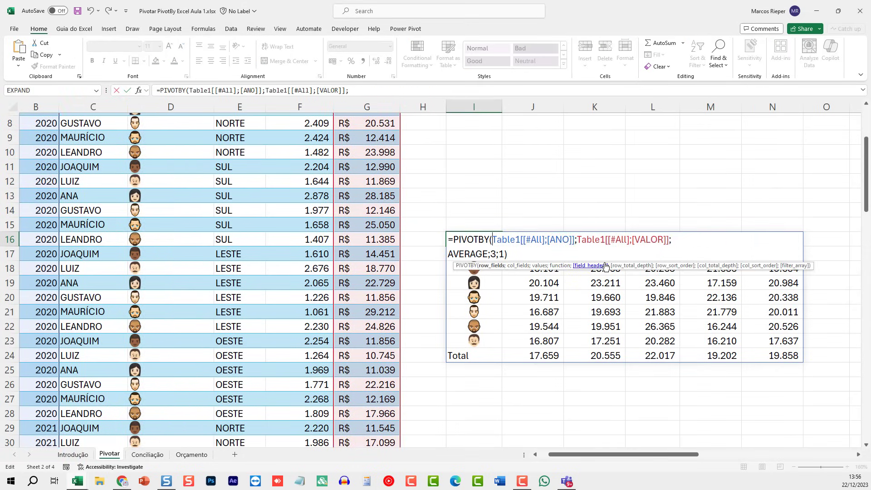
left_click(577, 239)
type("Table1[[#All];[IMAGEM]];")
key("Return")
key("Up")
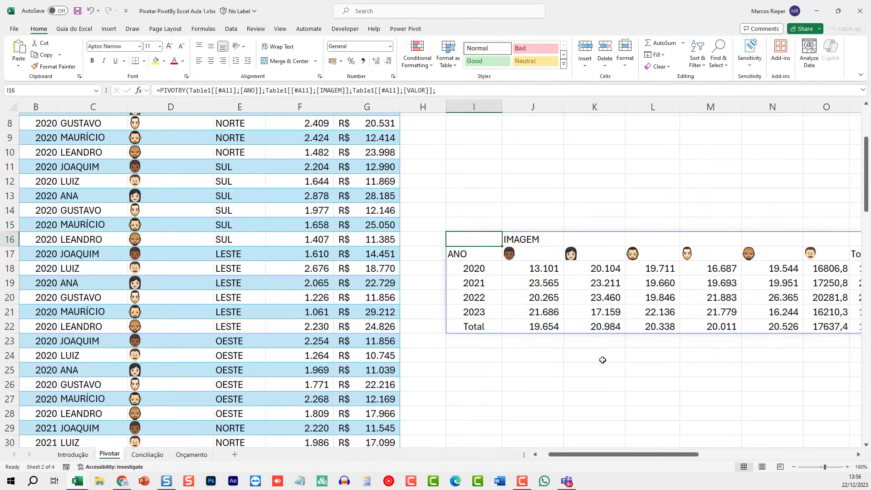
Center the seller images across the header cells J17:O17.
left_click_drag(601, 461, 632, 460)
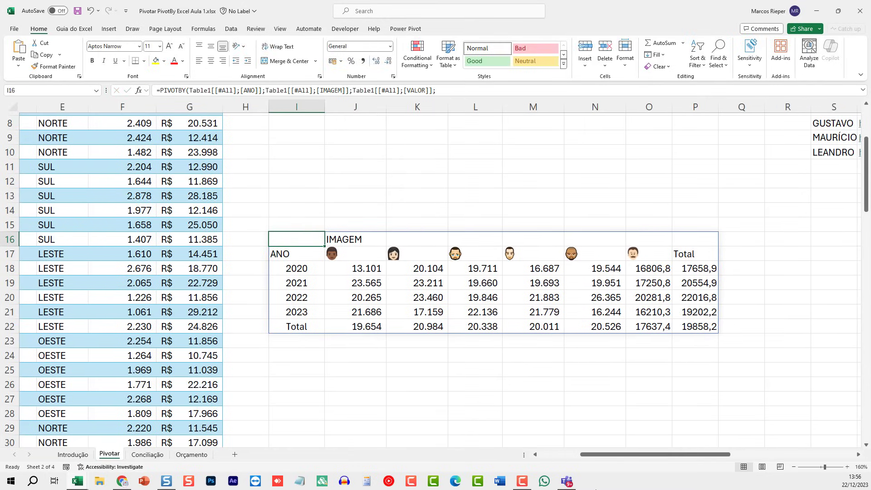
left_click_drag(351, 251, 664, 254)
left_click(211, 61)
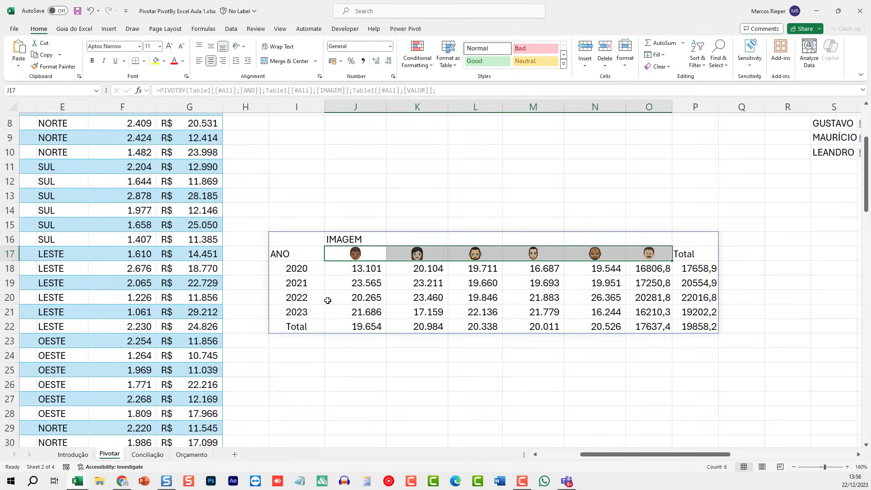
Examine the years in the rows and the averages under the first two seller images.
left_click(328, 299)
left_click_drag(295, 267, 292, 316)
left_click(423, 287)
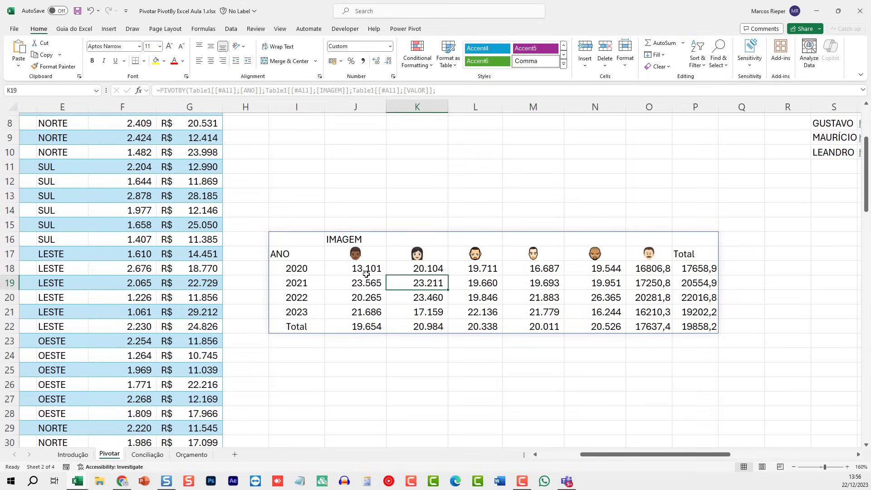
left_click_drag(360, 268, 364, 306)
left_click(364, 307)
left_click_drag(431, 270, 426, 325)
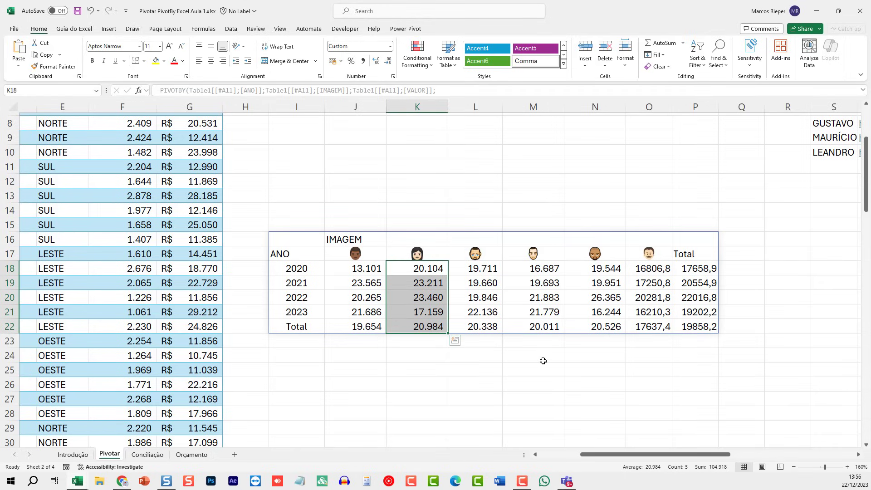
Start a new PIVOTBY formula in cell I7, above the existing report.
scroll(543, 360, "up", 3)
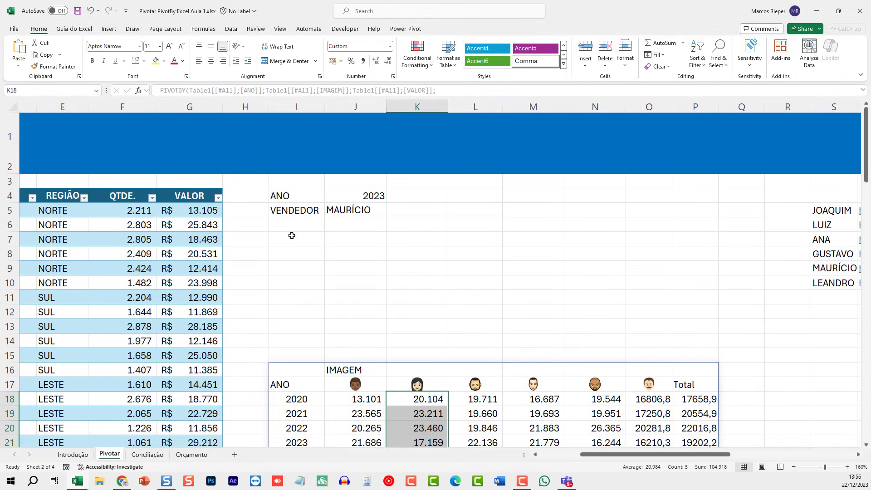
left_click(291, 235)
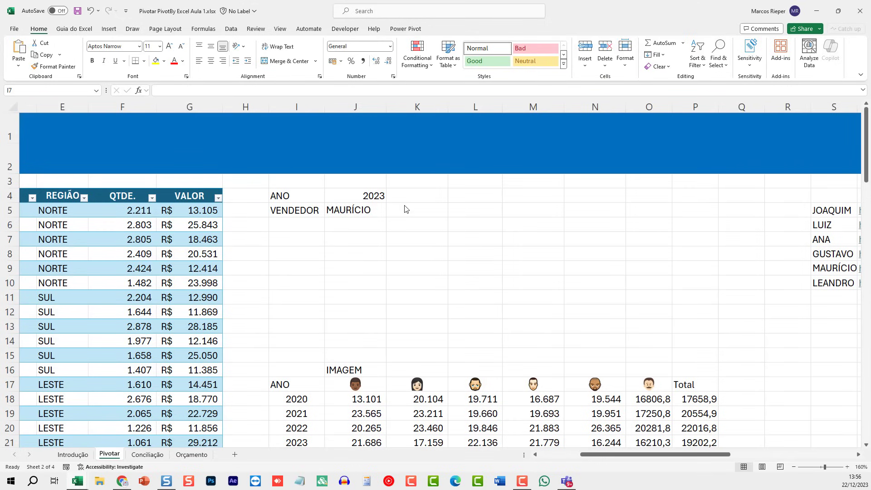
left_click(313, 239)
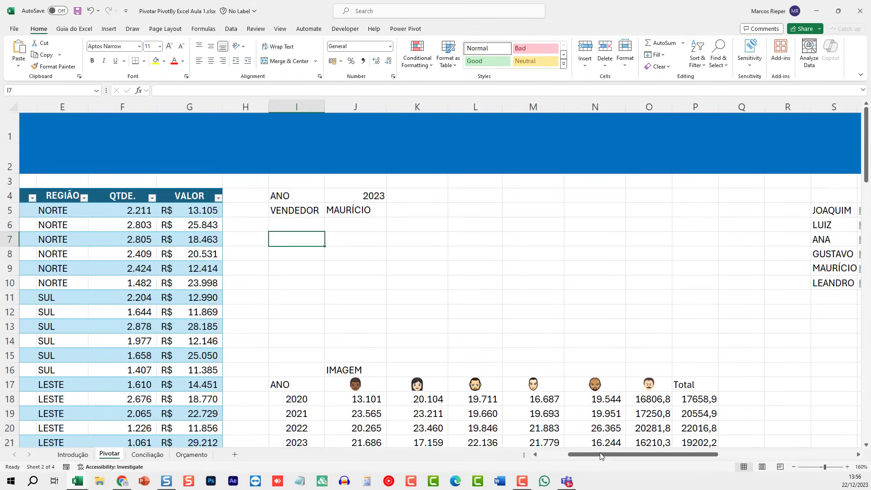
left_click_drag(599, 458, 564, 458)
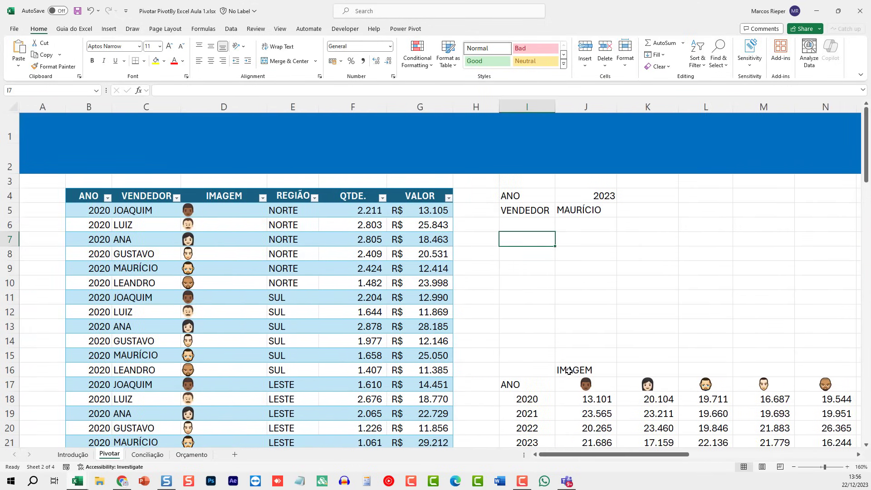
type("=")
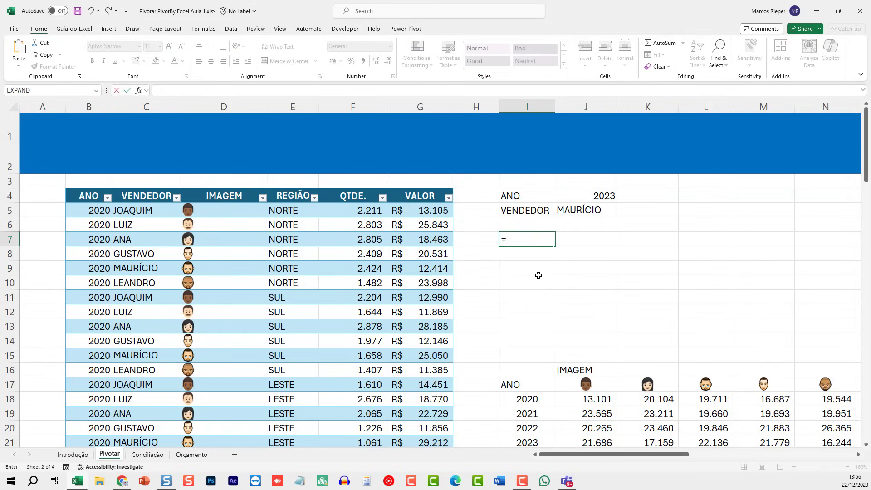
type("PIV")
key("Tab")
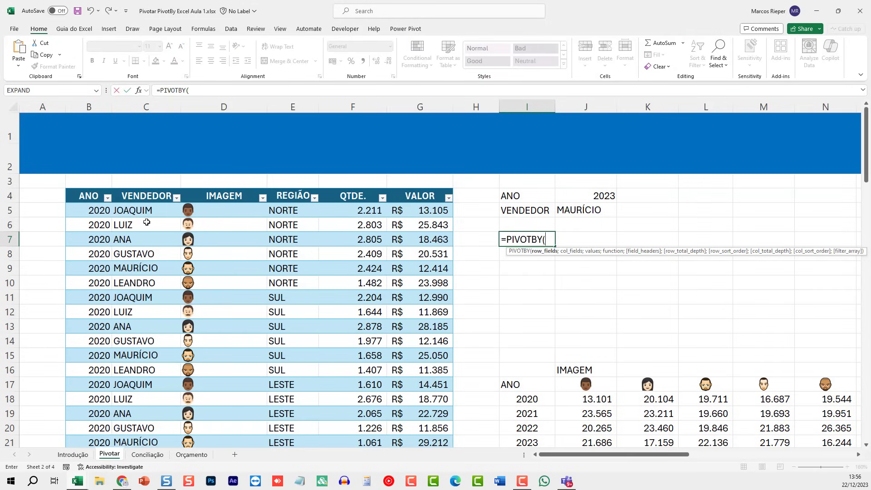
left_click(223, 188)
left_click(224, 188)
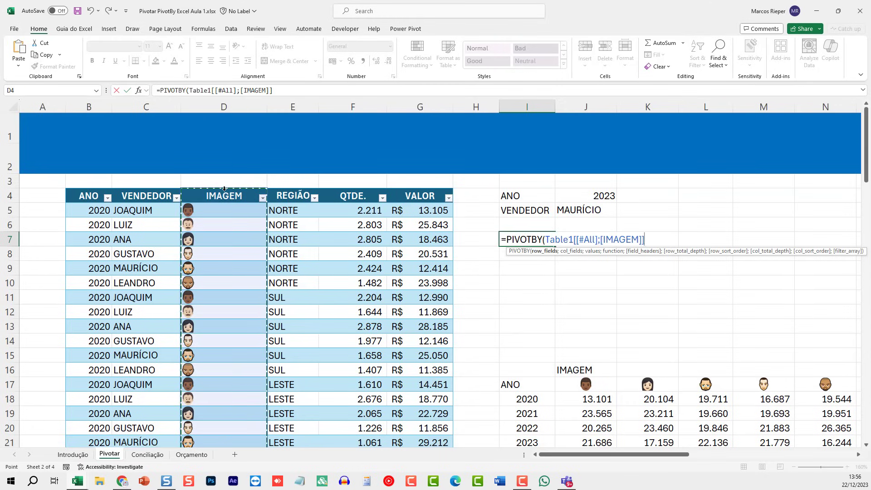
type(";")
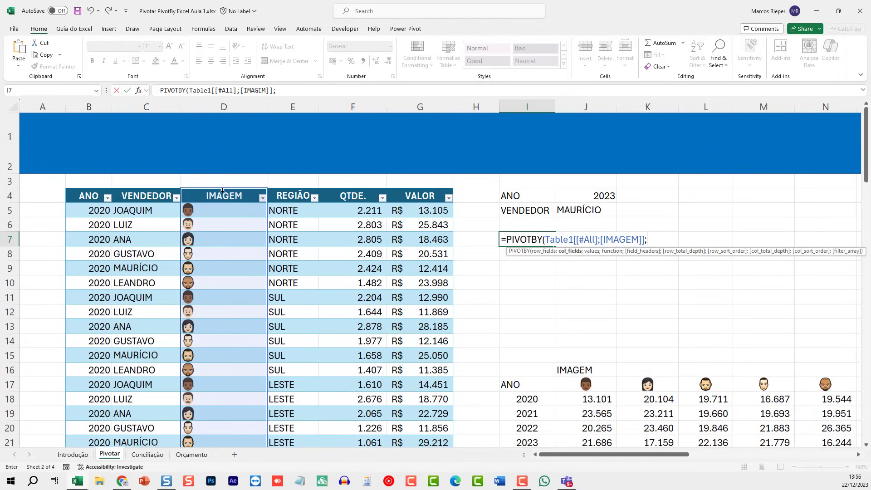
left_click_drag(546, 239, 649, 240)
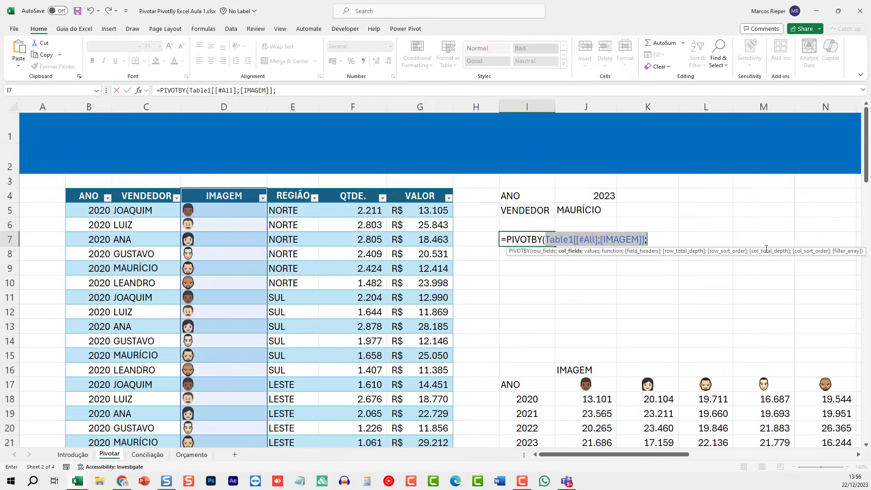
key("BackSpace")
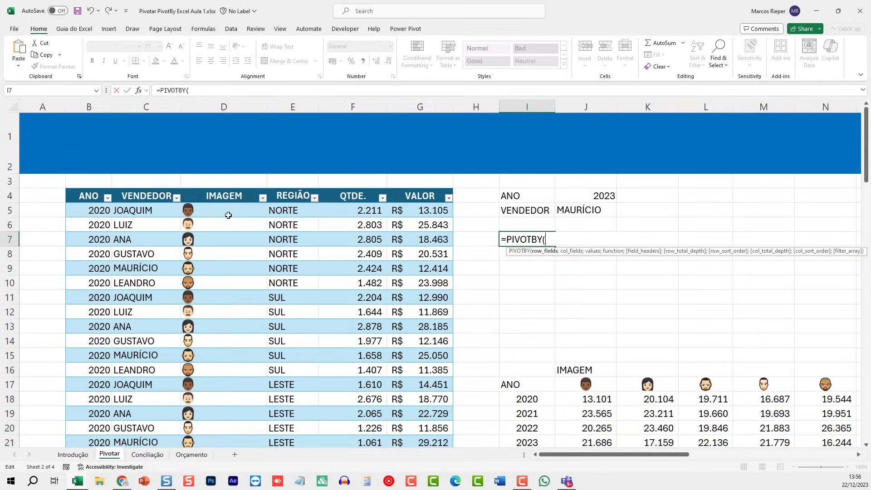
Supply the table's whole IMAGEM and REGIÃO columns, headers included, as the row fields of the I7 PIVOTBY formula.
left_click(234, 189)
left_click(238, 190)
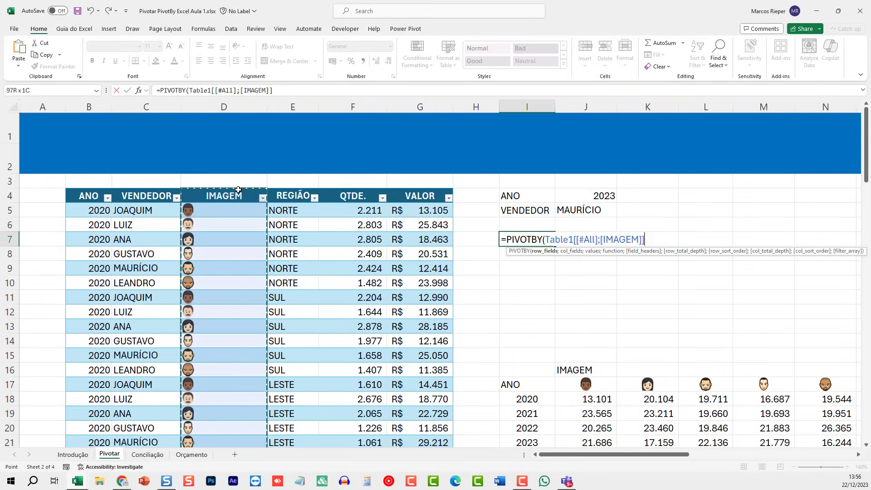
left_click_drag(251, 190, 269, 189)
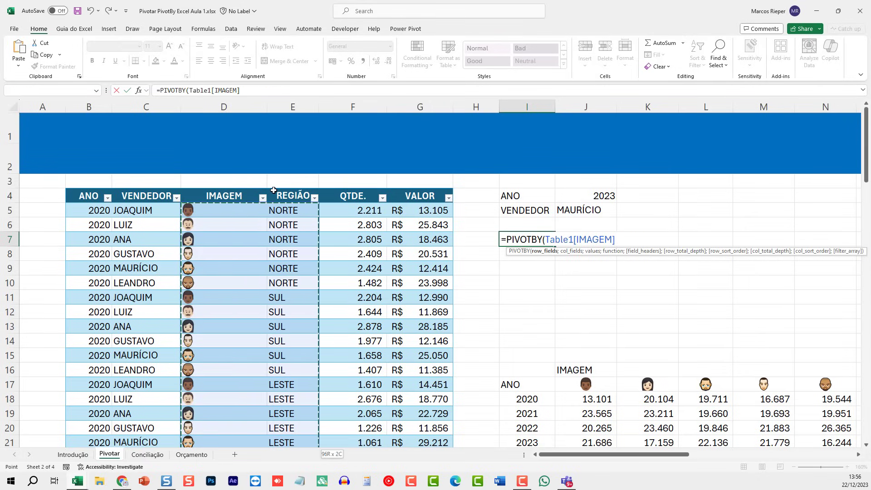
left_click(253, 189)
left_click(253, 190)
left_click(259, 189)
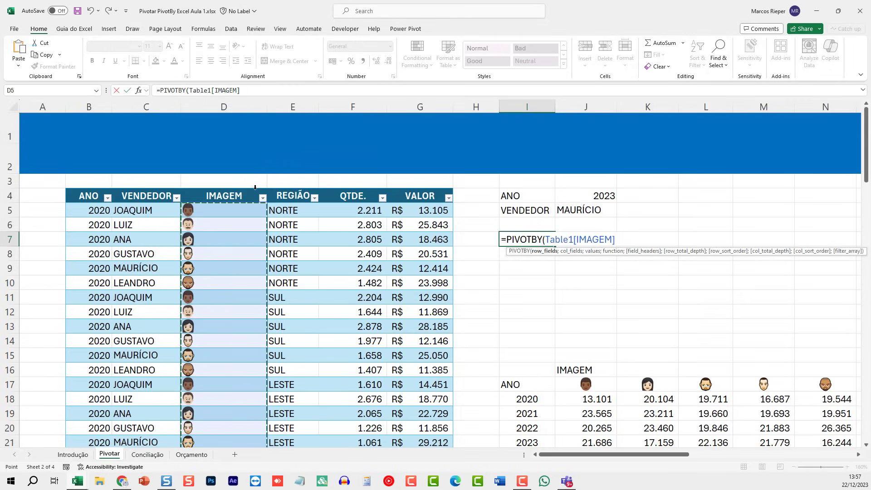
left_click(255, 189)
left_click(255, 189)
left_click(255, 189)
left_click_drag(261, 190, 272, 189)
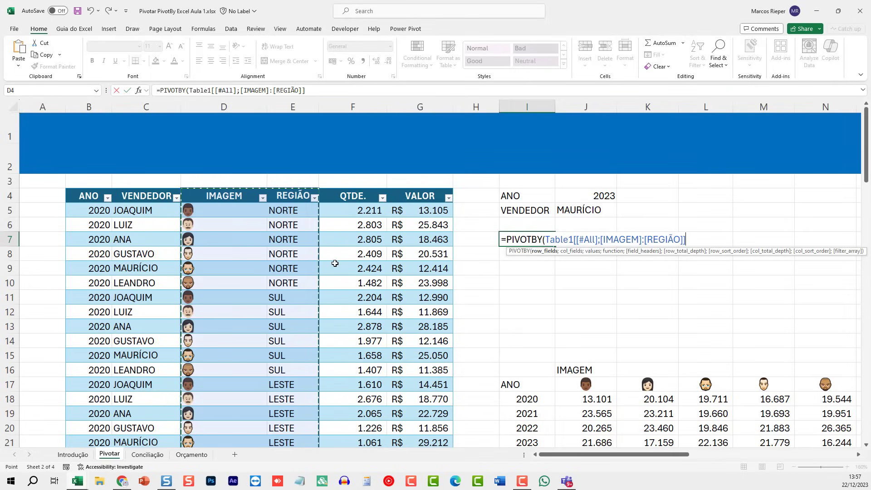
Supply the table's whole ANO column as the column fields and the VALOR column as the values of the I7 PIVOTBY formula.
type(";")
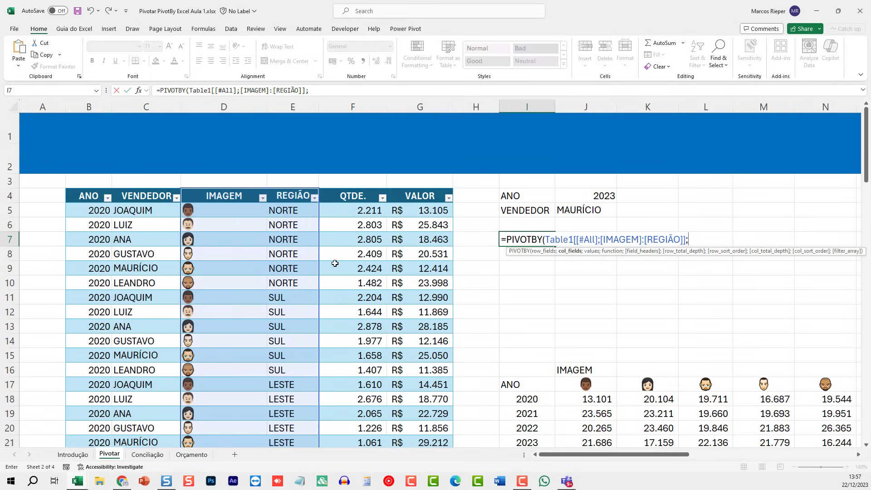
double_click(89, 188)
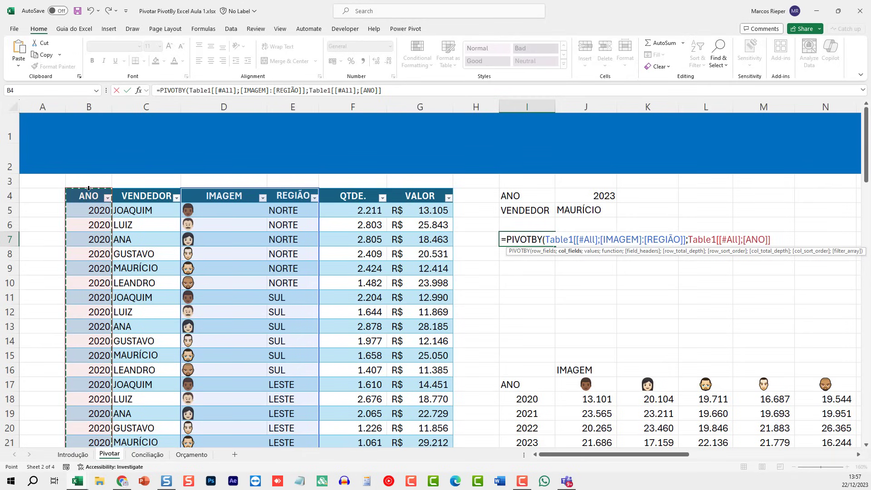
type(";")
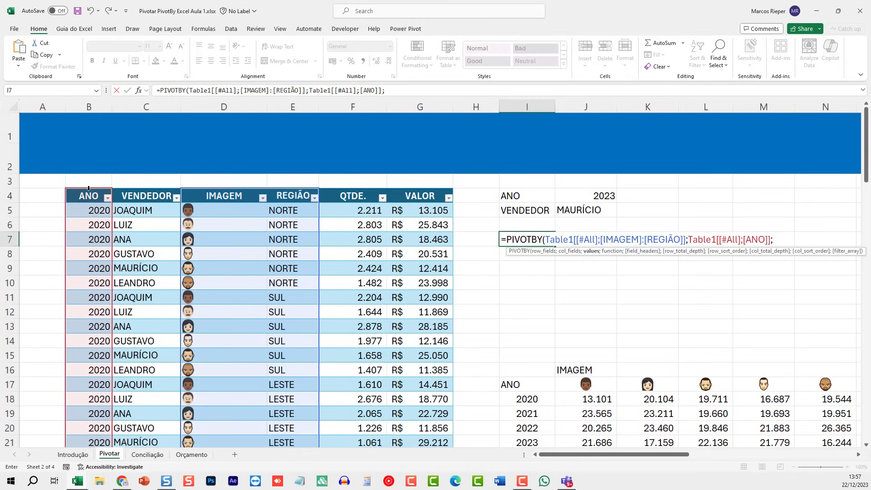
double_click(424, 189)
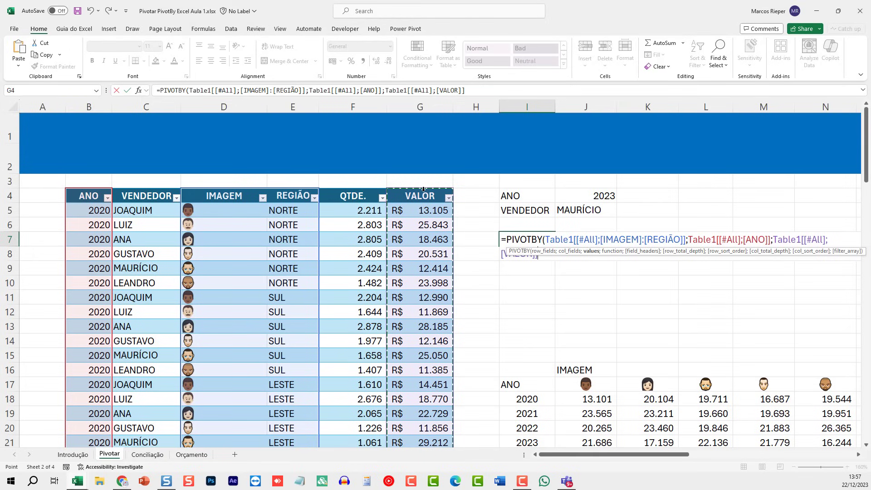
type(";")
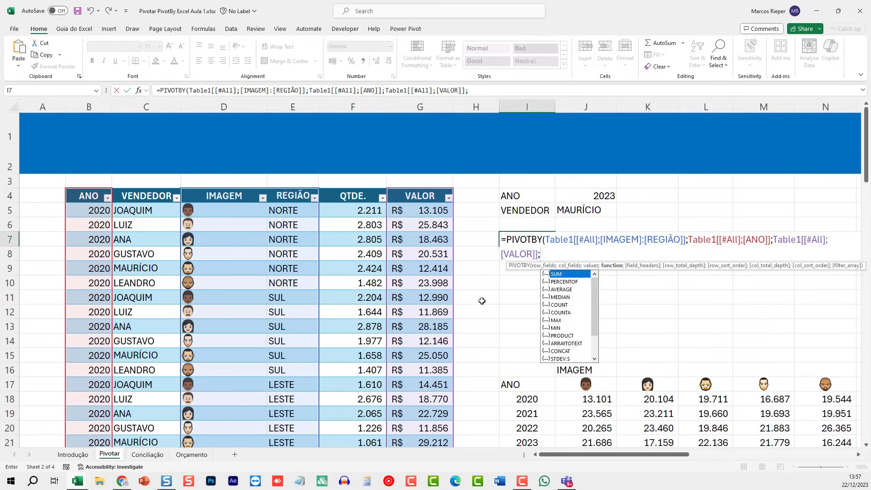
Set the function to AVERAGE, field headers to 3 and row total depth to 2, leaving the arguments up to the filter array empty.
type("AVERAGE;")
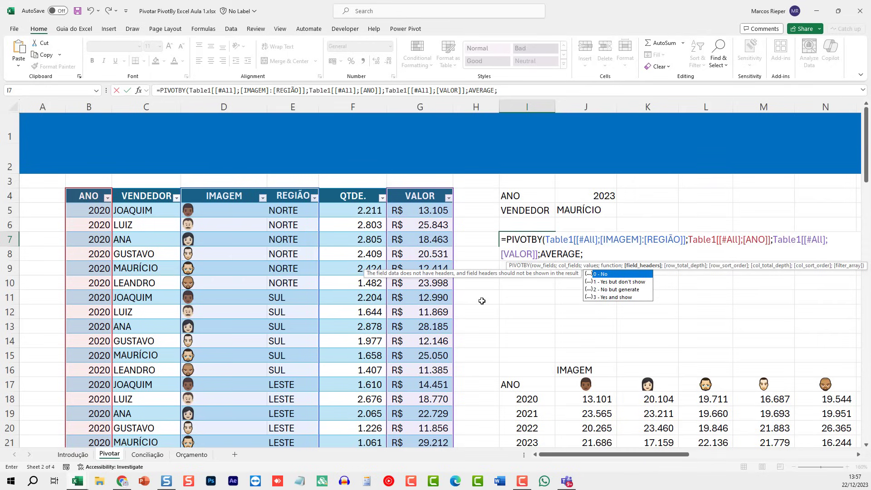
type("3;")
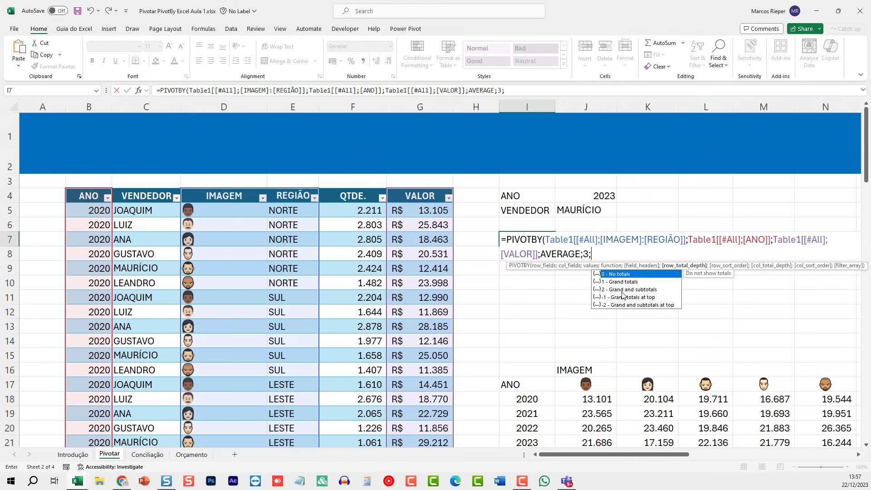
type("2;")
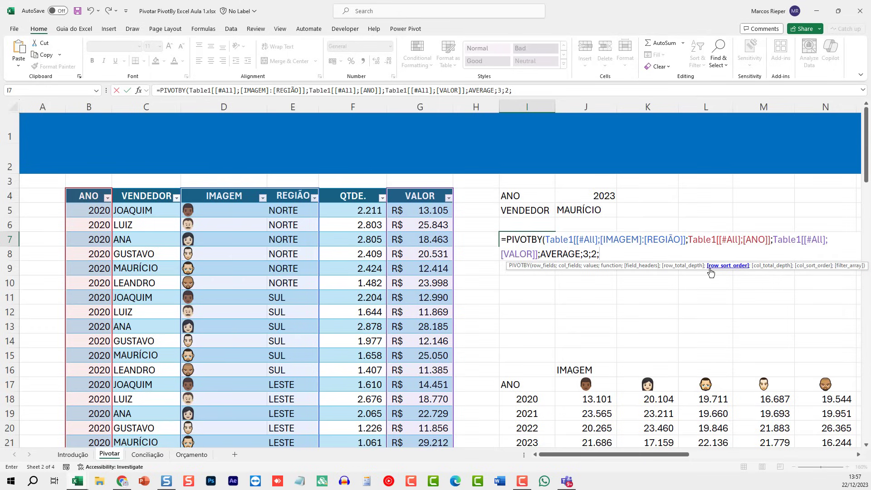
type(";;;")
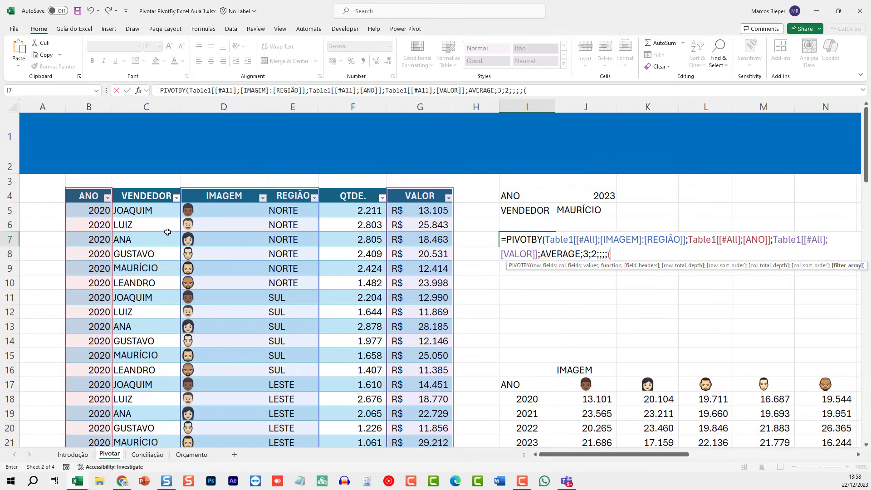
Add a first filter condition to the formula that matches the whole ANO column with the year in J4.
left_click(92, 189)
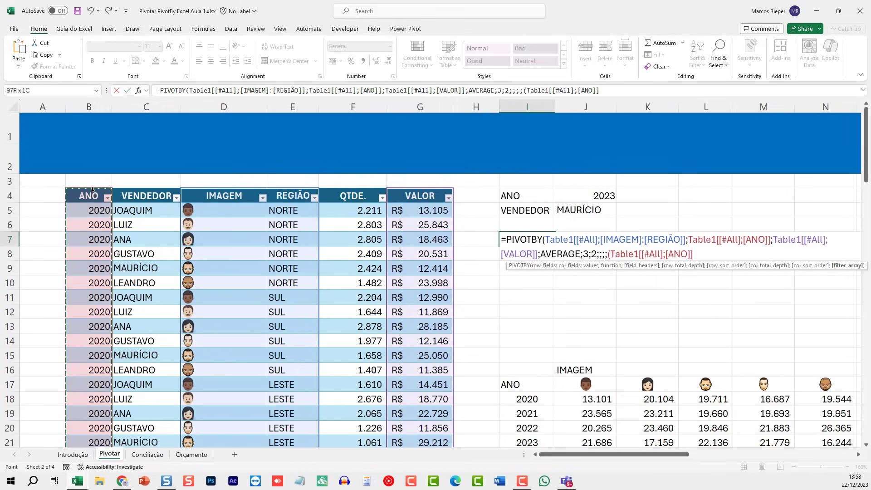
type("=")
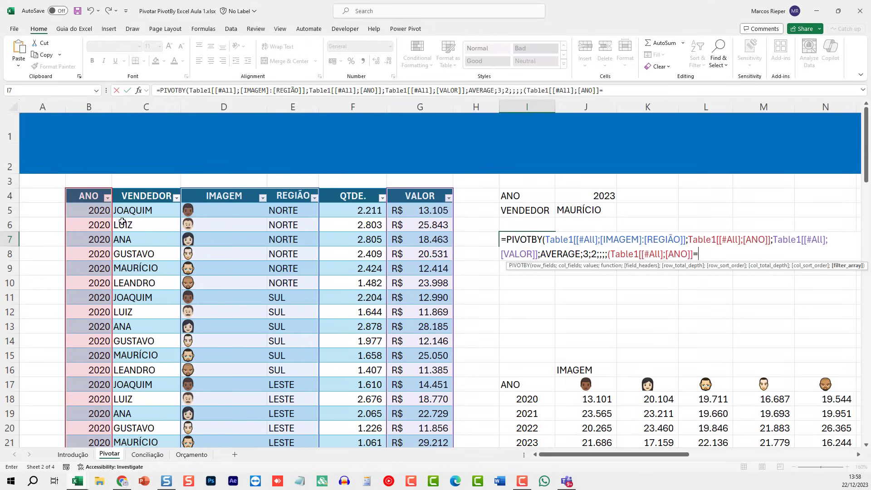
left_click(605, 198)
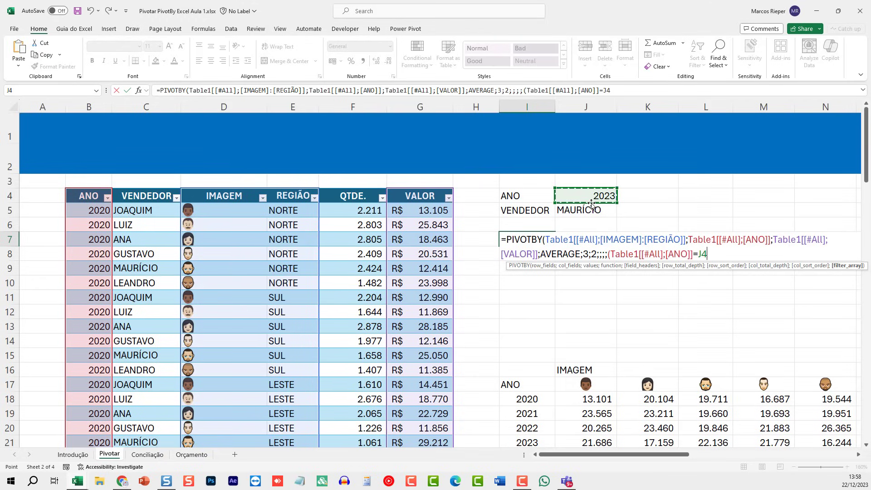
type(")*(")
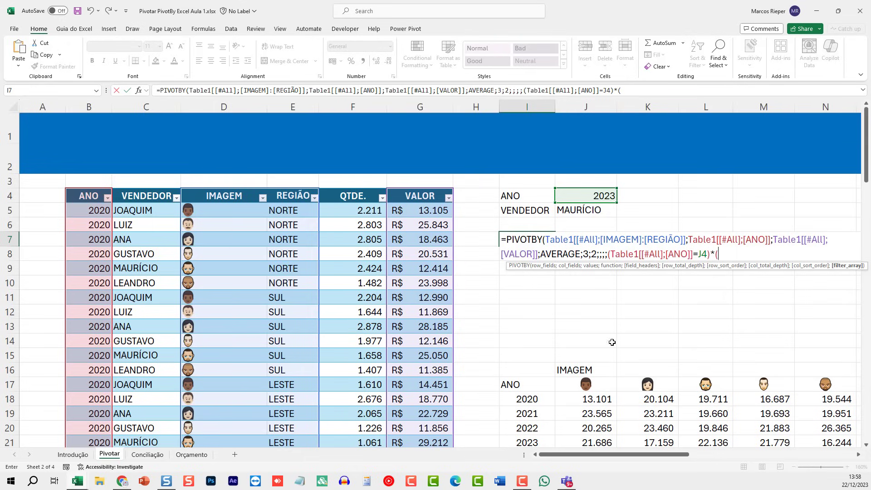
Multiply it by a second condition matching the whole VENDEDOR column with J5, and enter the finished formula in I7.
left_click(136, 189)
left_click(136, 189)
type("=")
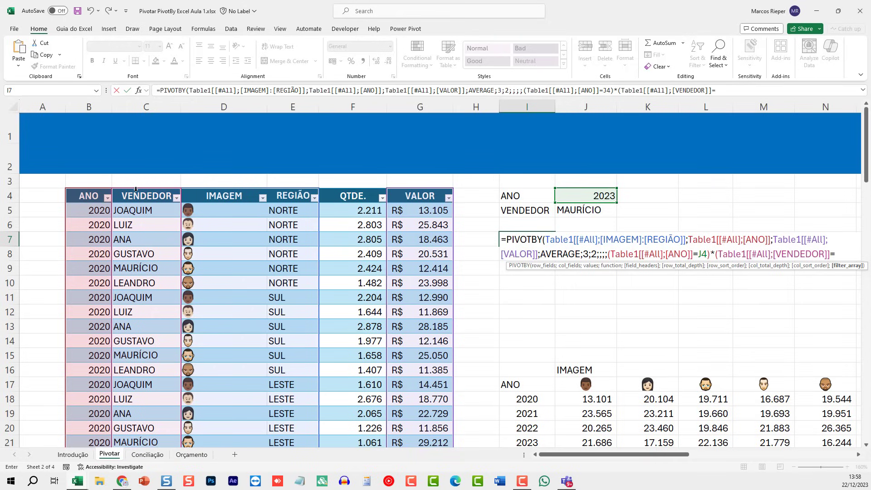
left_click(589, 209)
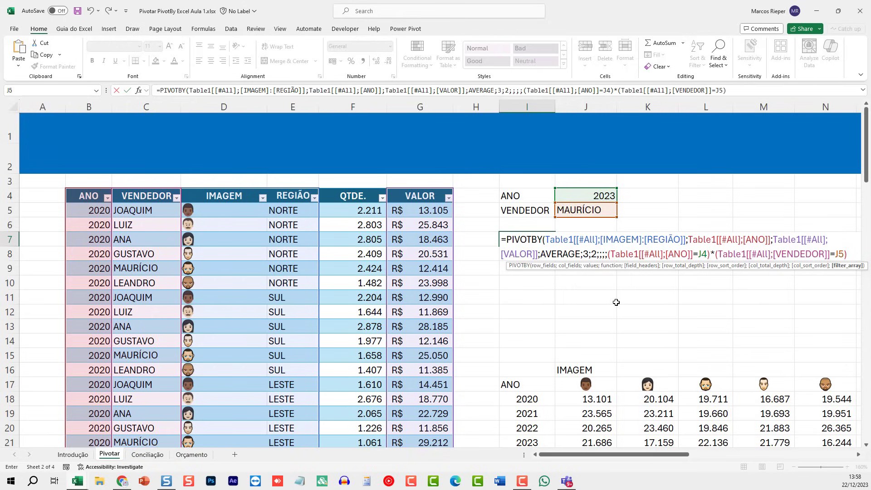
type(")")
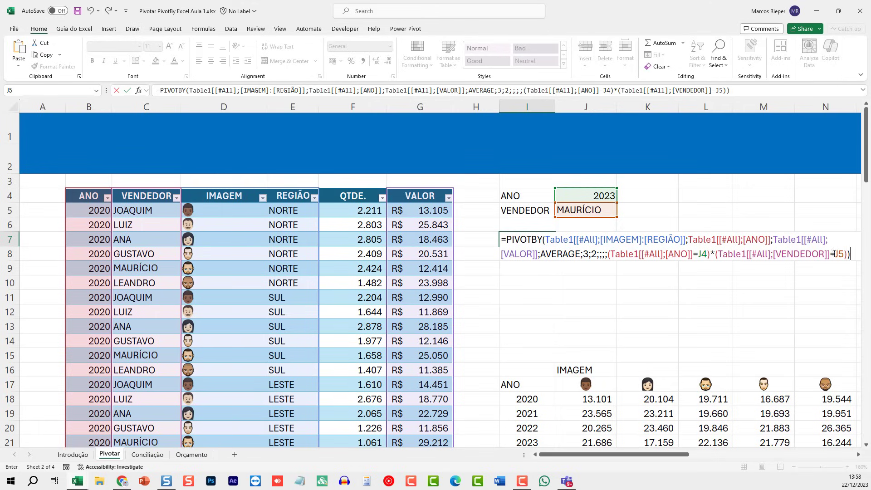
double_click(714, 254)
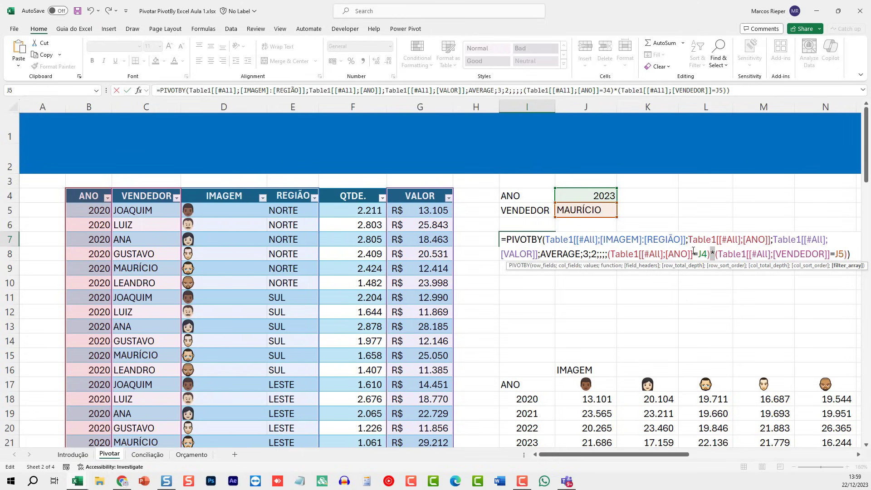
key("ctrl+Return")
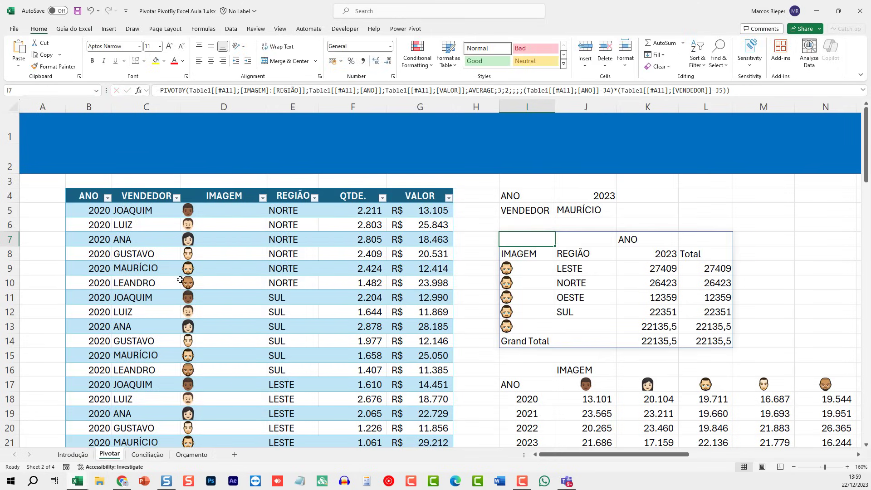
Compare the seller's image in the source table with the regions, subtotal and grand total rows of the I7 report.
left_click_drag(154, 269, 200, 269)
left_click(579, 271)
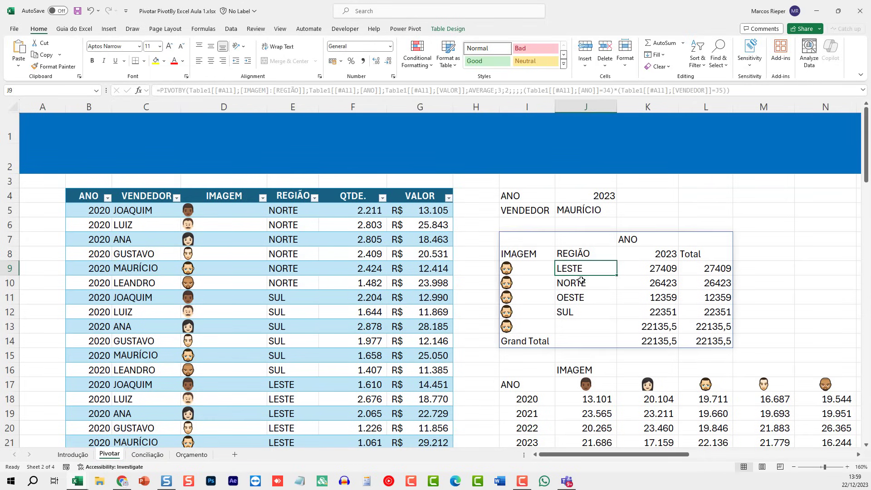
left_click_drag(581, 280, 579, 313)
left_click(592, 338)
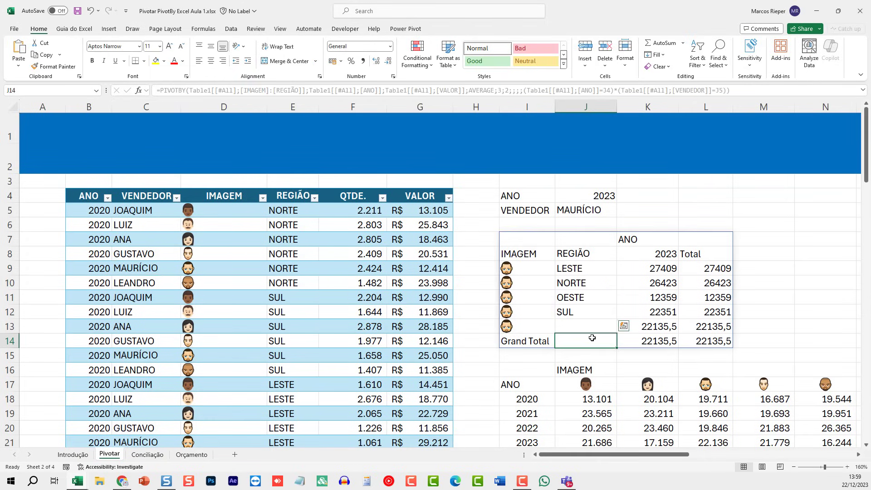
left_click(661, 327)
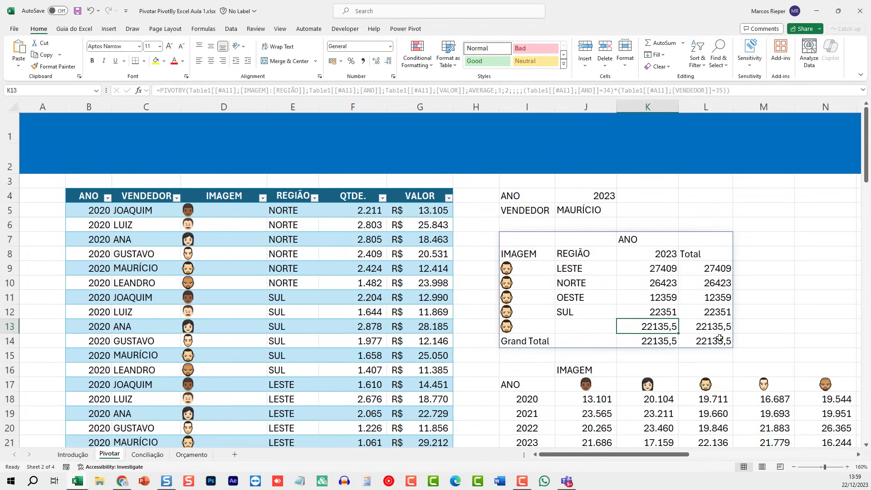
Switch the VENDEDOR filter in J5 to the second seller in its list, and finally to the first one.
left_click(592, 211)
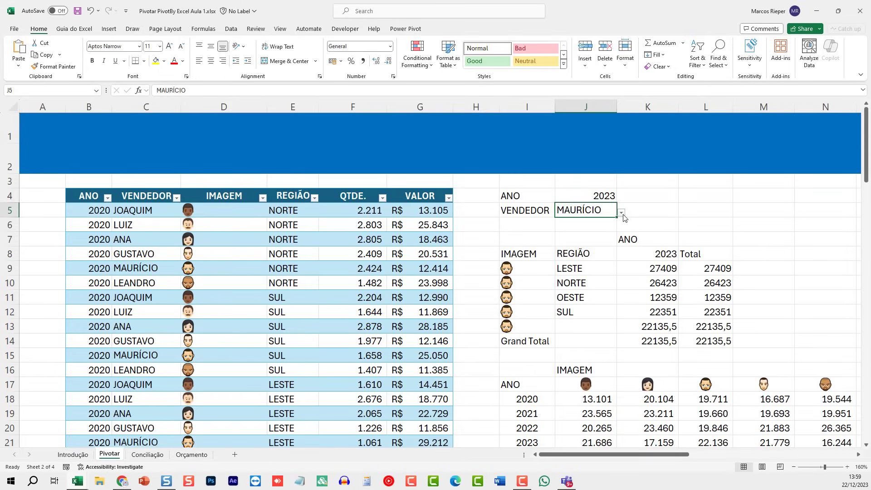
left_click(621, 213)
left_click(603, 230)
left_click(622, 213)
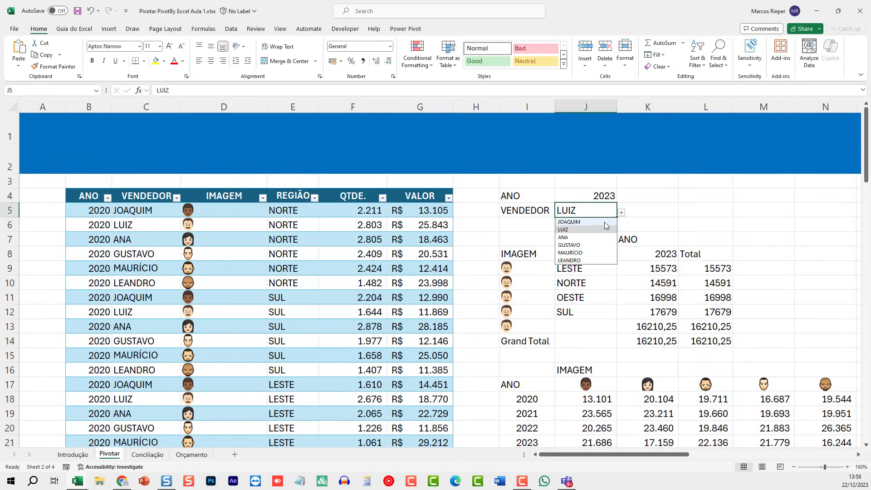
left_click(603, 222)
Try the years 2020, 2022 and 2023 in turn in the ANO filter cell J4.
left_click(603, 198)
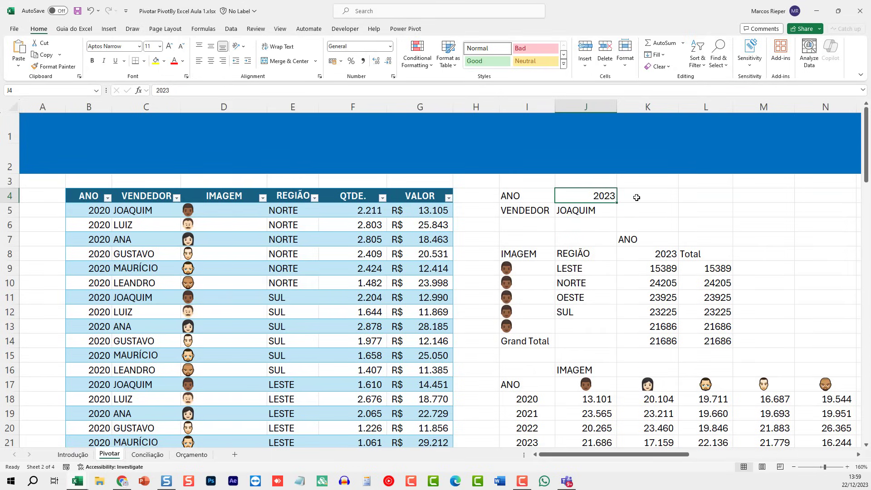
type("2020")
key("Return")
key("Up")
type("2022")
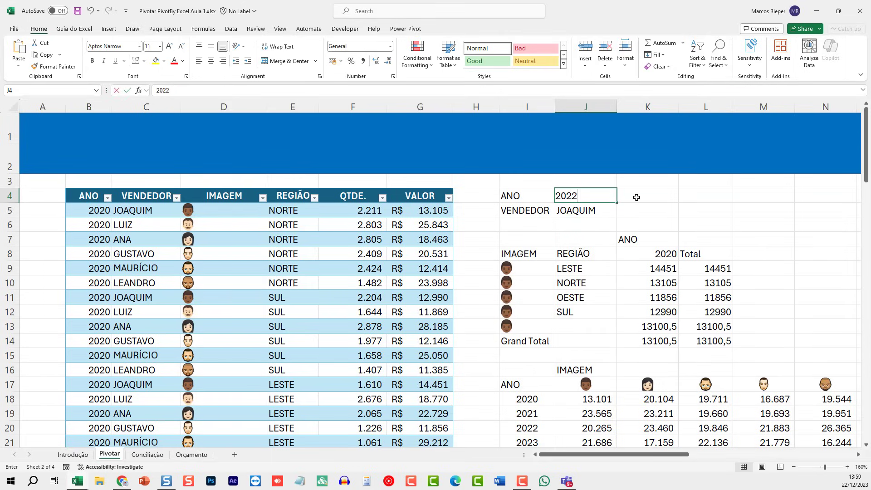
key("Return")
key("Up")
type("2023")
key("Return")
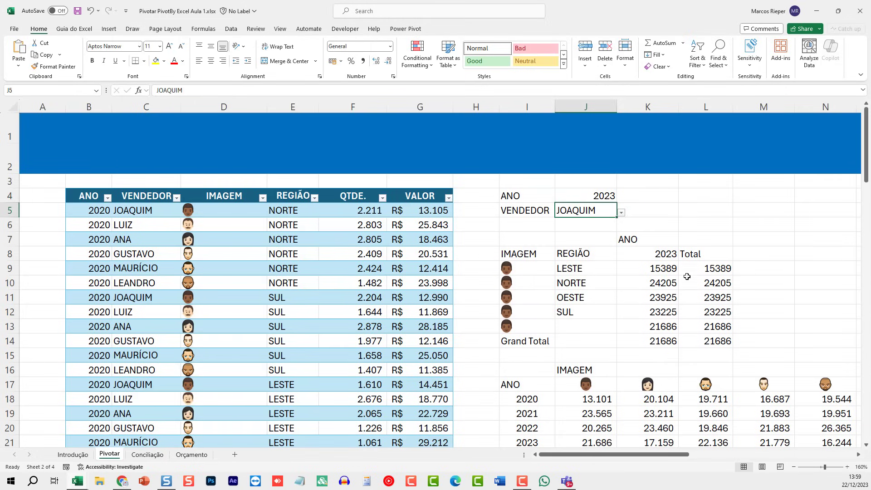
Format the report values in K9:L14 with a thousands separator and no decimal places.
left_click_drag(665, 270, 694, 336)
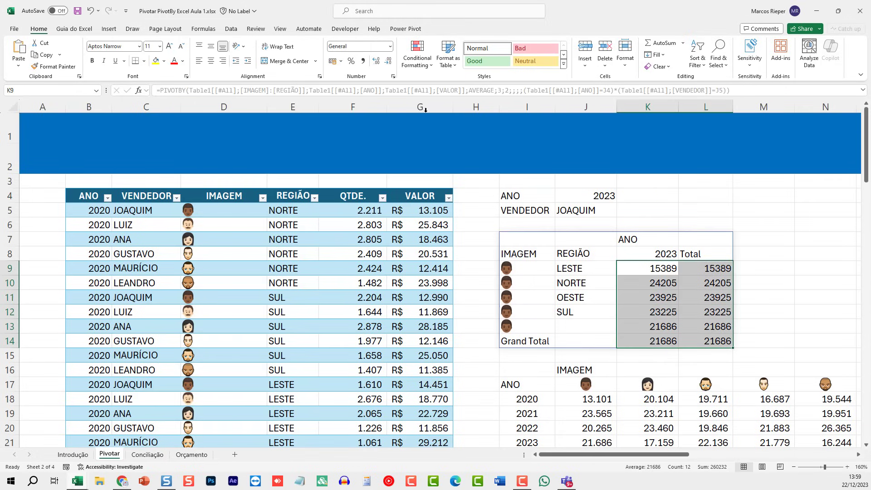
left_click(362, 61)
left_click(388, 61)
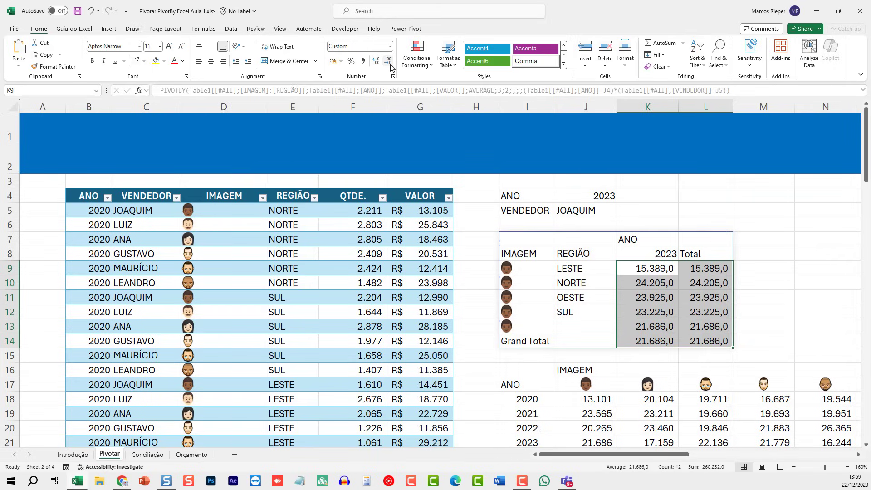
left_click(388, 61)
left_click(304, 268)
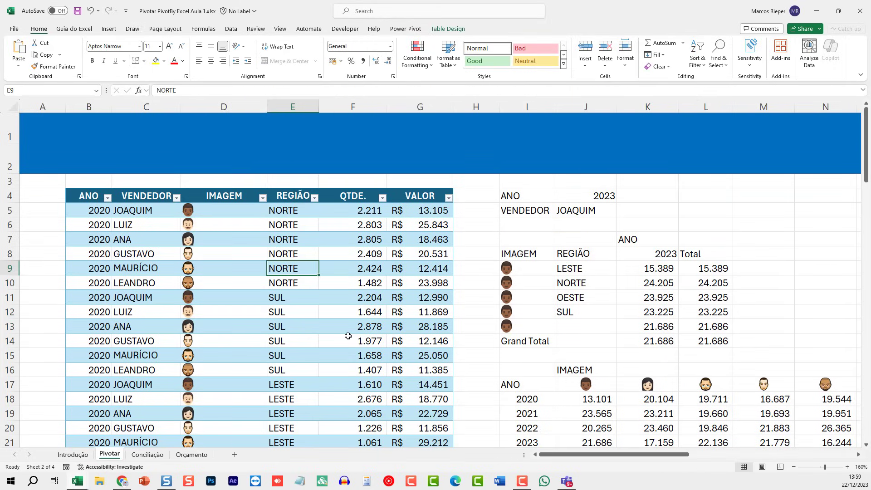
type("NORDE")
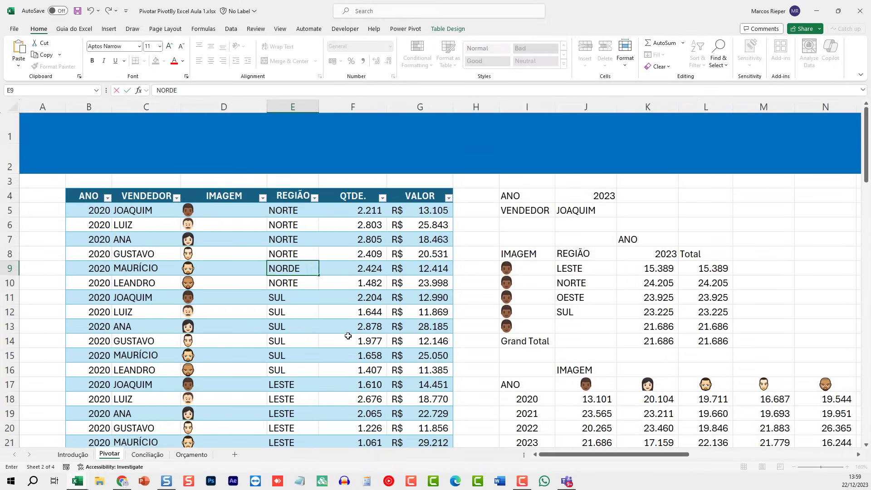
type("STE")
key("Escape")
Change the region of the table's first record, in cell E5, to NORDESTE.
key("Up")
key("Up")
key("Up")
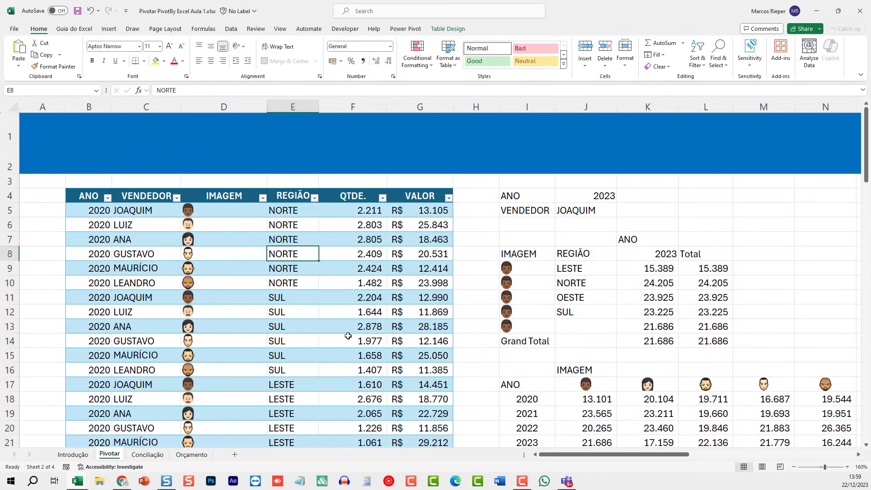
key("Up")
type("NORD")
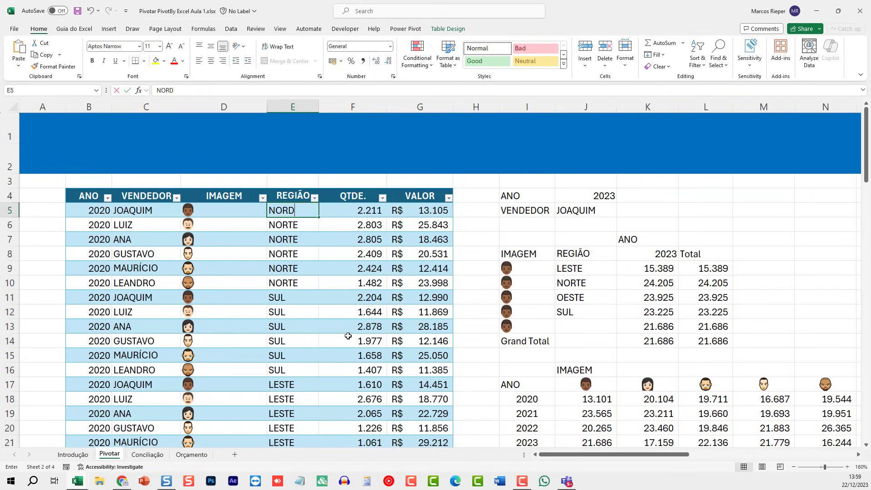
type("ESTE")
key("Return")
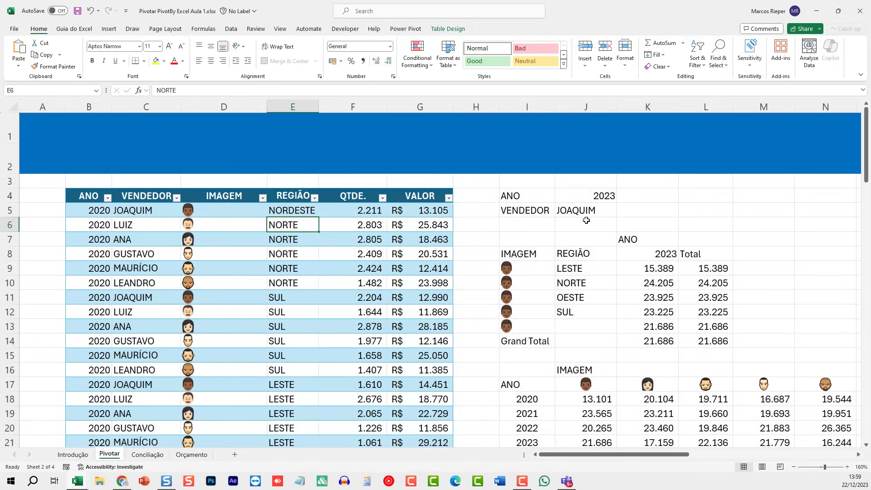
Set the ANO filter in J4 to 2020.
left_click(603, 196)
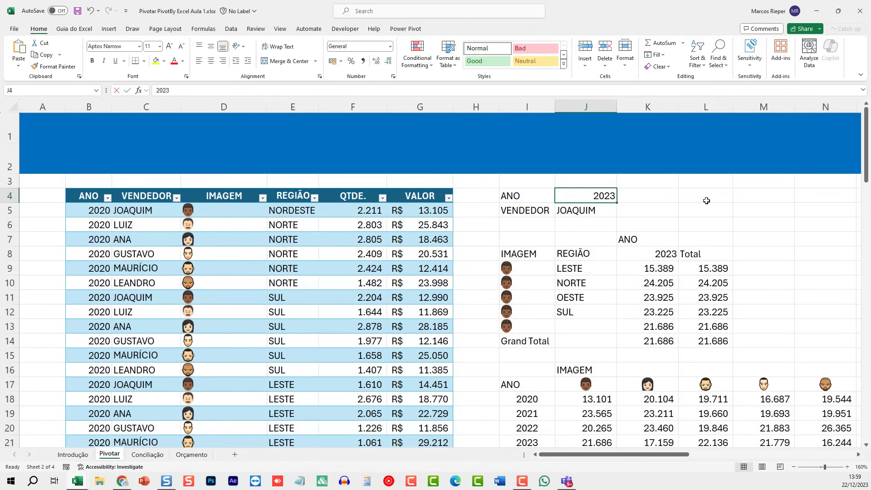
type("2020")
key("Return")
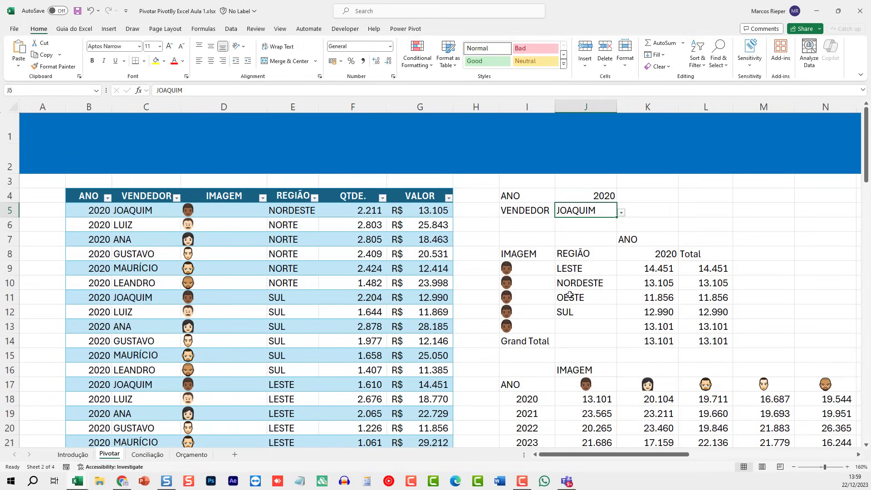
Set the region of the table's first record, in cell E5, to NORTE.
left_click(287, 214)
type("NORTE")
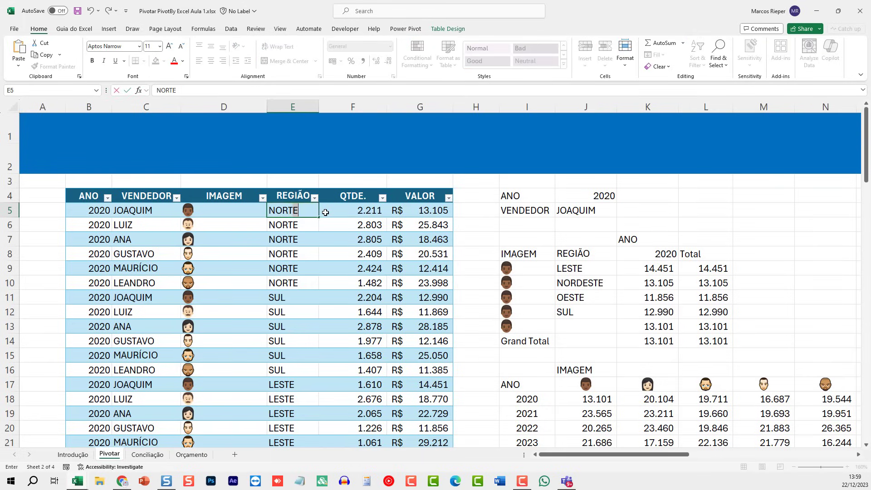
key("Return")
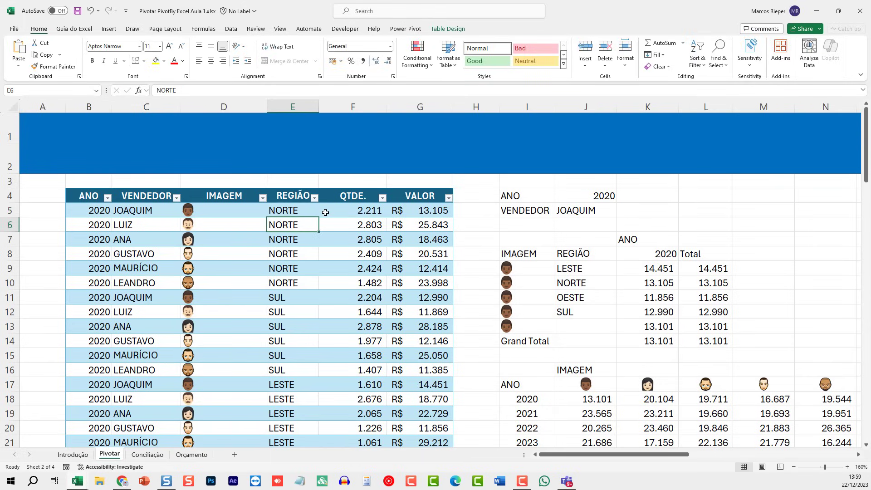
Set the VALOR of the table's first record, in cell G5, to 15000.
key("Up")
key("Right")
key("Right")
type("15000")
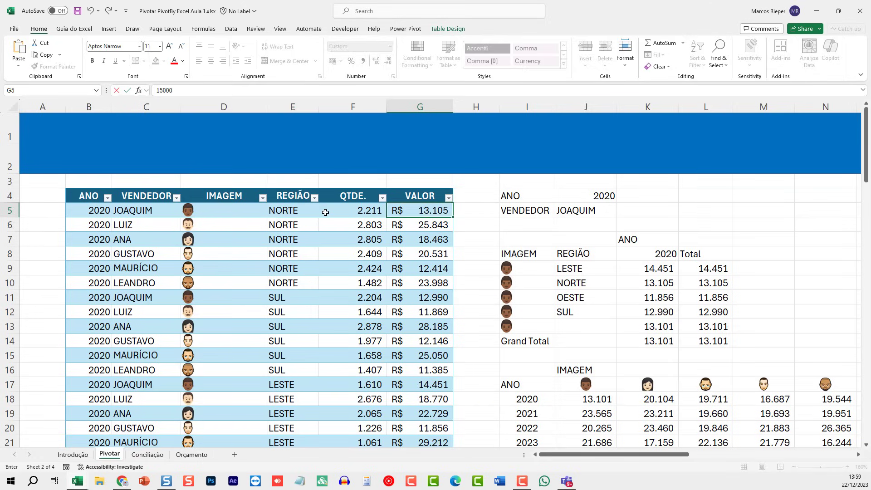
key("Return")
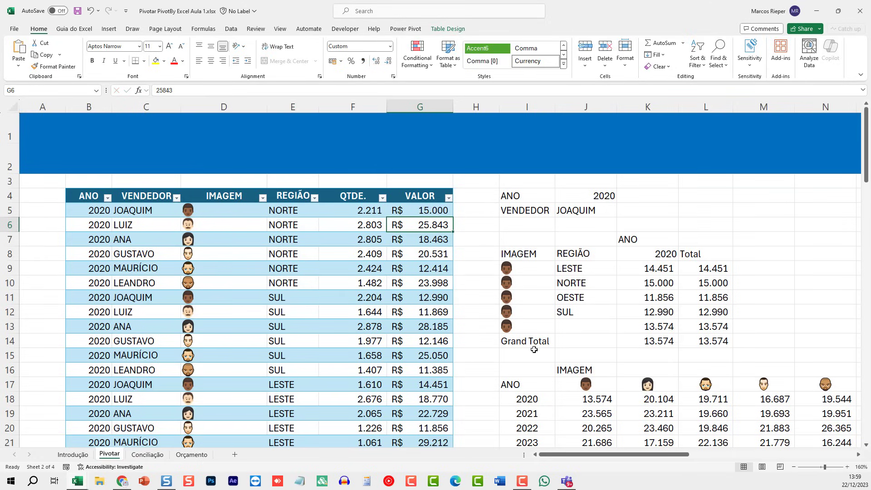
left_click_drag(584, 454, 614, 459)
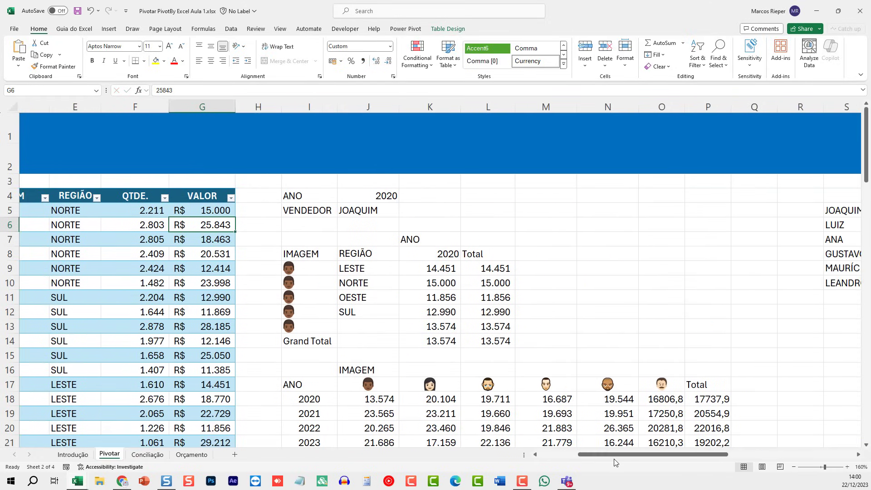
scroll(557, 342, "down", 2)
scroll(557, 347, "up", 2)
scroll(604, 347, "down", 1)
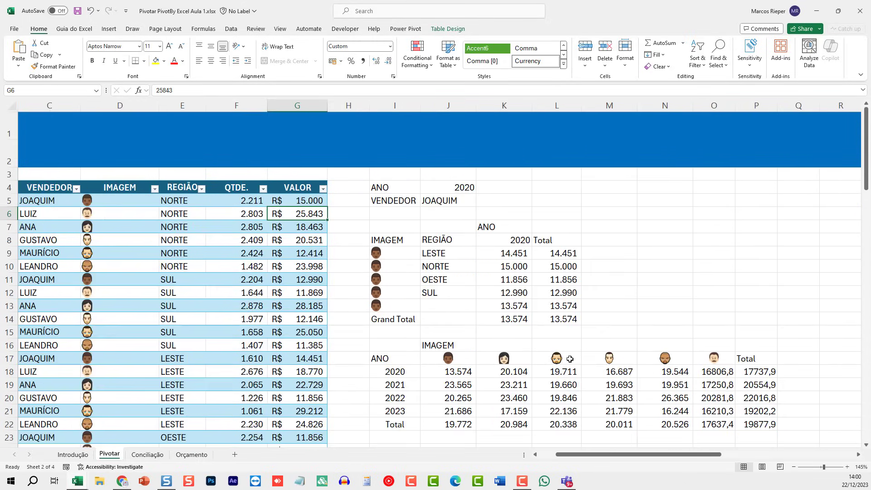
left_click(627, 264)
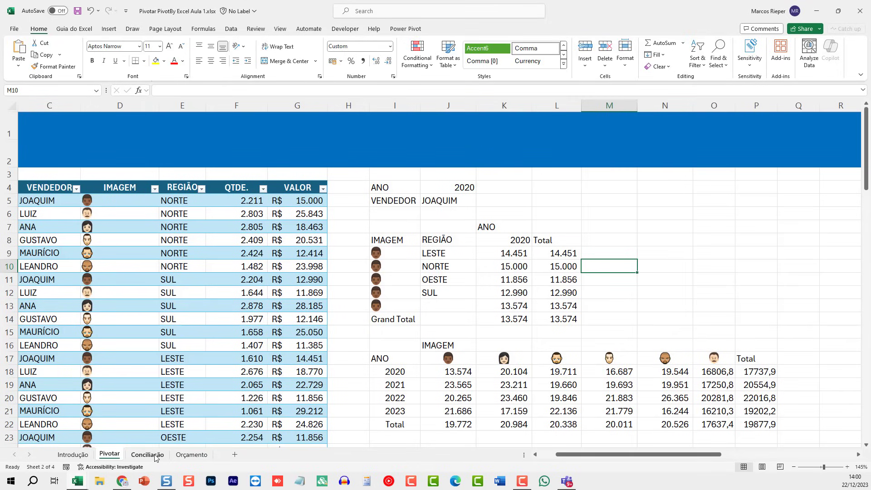
Open the Conciliação sheet and examine the Nota, Valor and Origem columns of the Contábil and Financeiro lists.
left_click(147, 455)
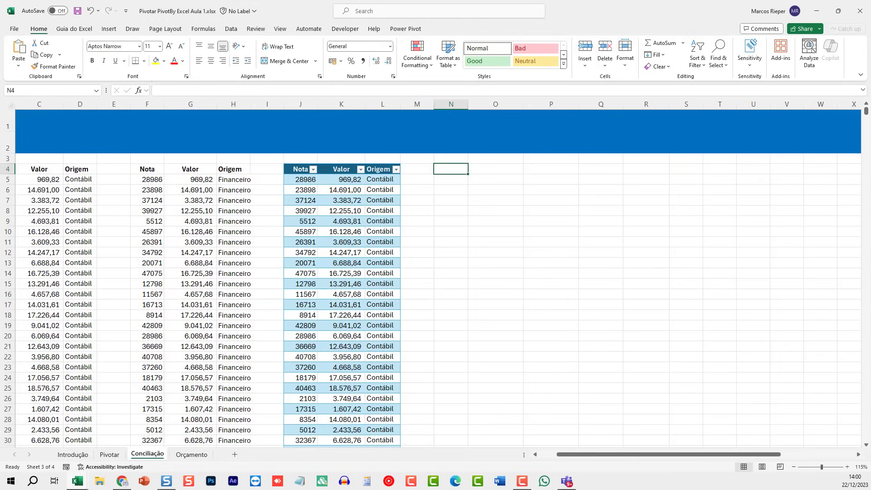
type("=")
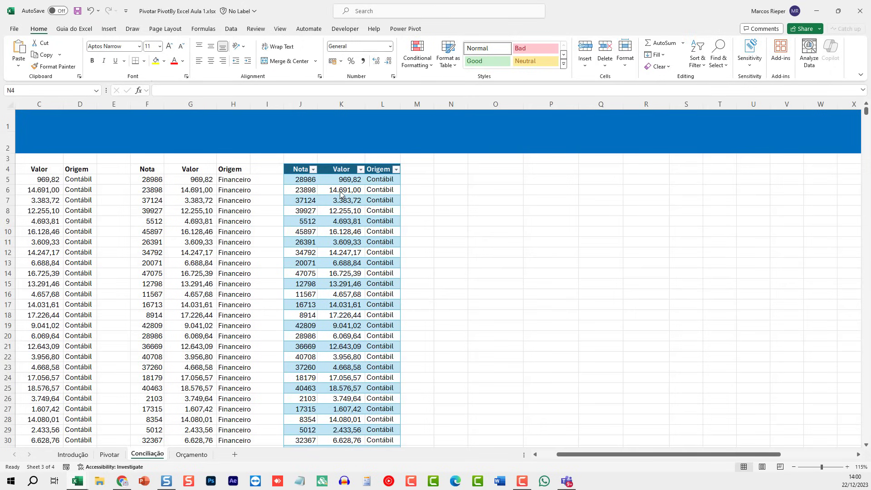
left_click_drag(116, 200, 39, 199)
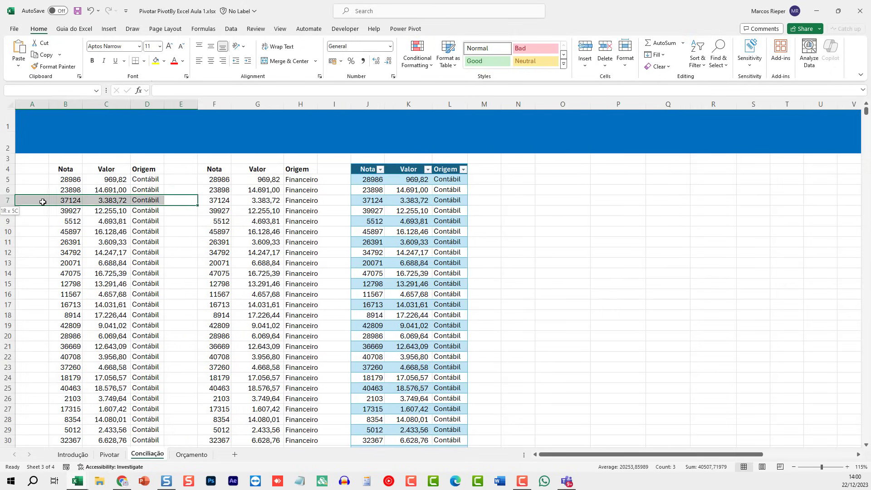
left_click(66, 169)
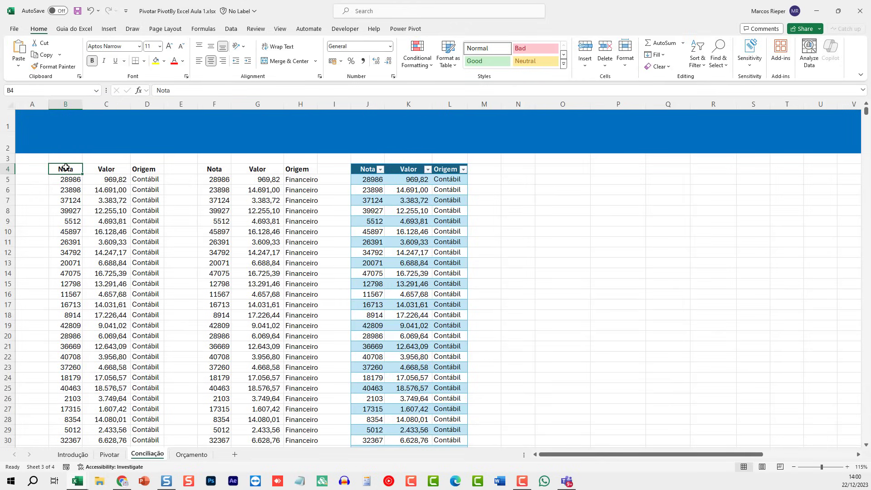
left_click_drag(64, 168, 145, 263)
left_click_drag(65, 169, 67, 369)
left_click_drag(117, 168, 117, 181)
left_click_drag(114, 210, 111, 346)
left_click(152, 172)
mouse_move(154, 175)
left_mouse_down()
mouse_move(154, 337)
mouse_move(153, 177)
left_mouse_up()
left_click_drag(66, 170, 150, 316)
left_click(218, 171)
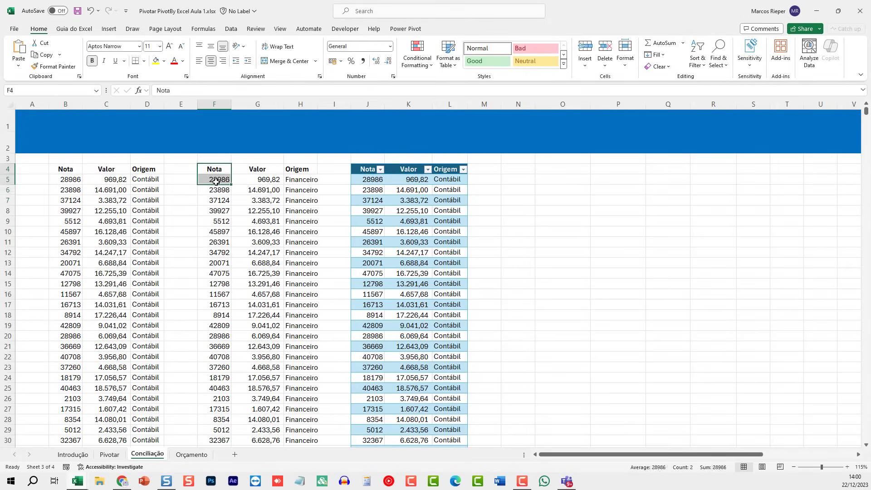
left_click_drag(220, 179, 221, 326)
left_click_drag(260, 179, 263, 314)
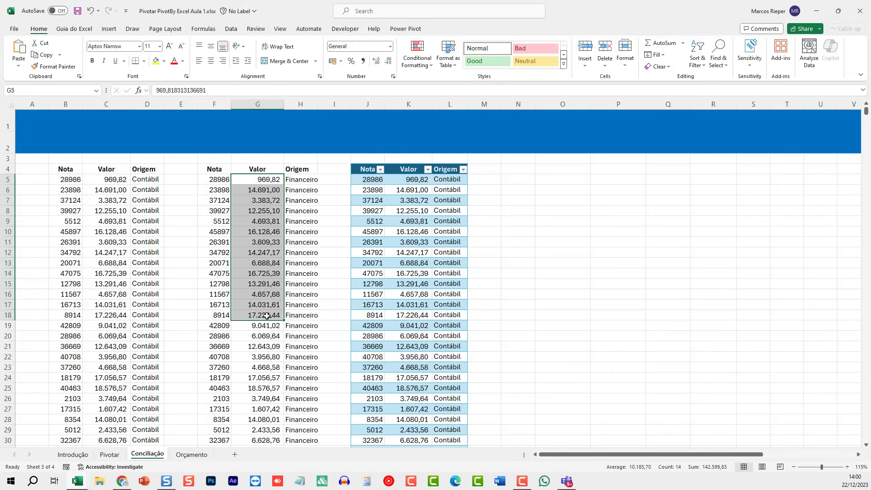
left_click_drag(301, 180, 302, 294)
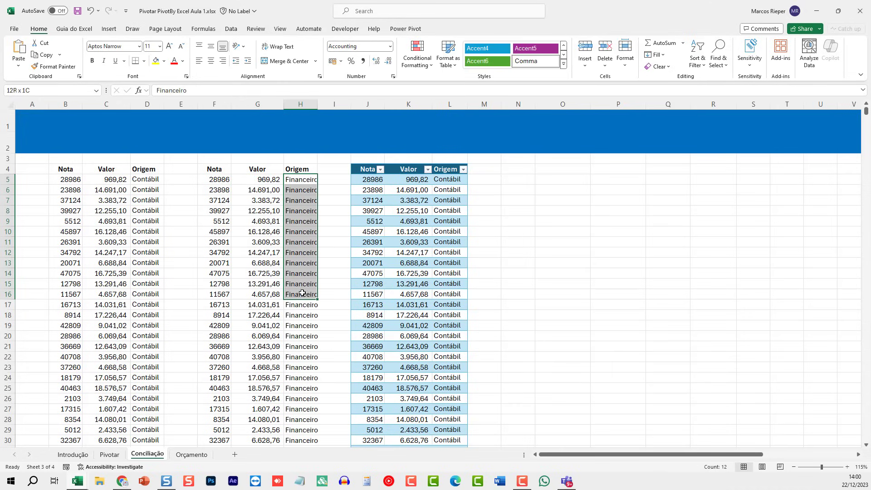
Widen the Origem columns of the Financeiro and Contábil lists, columns H and D.
left_click(301, 179)
left_click_drag(318, 104, 332, 104)
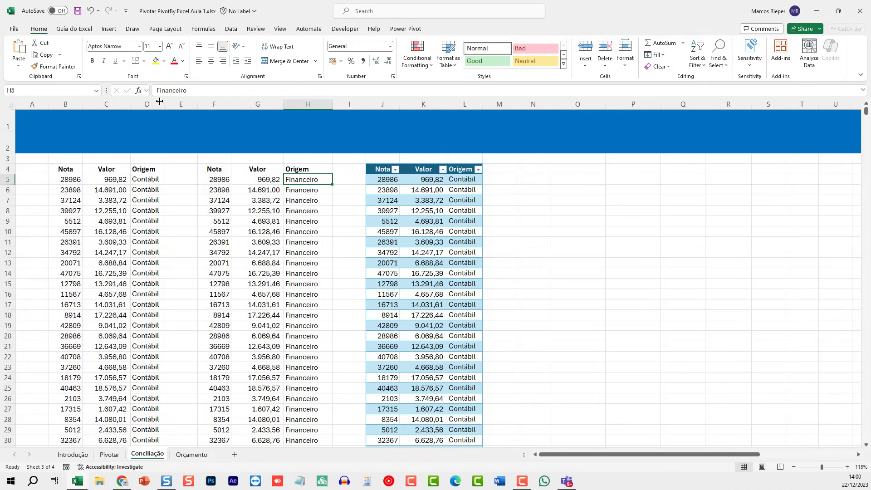
left_click_drag(164, 104, 176, 105)
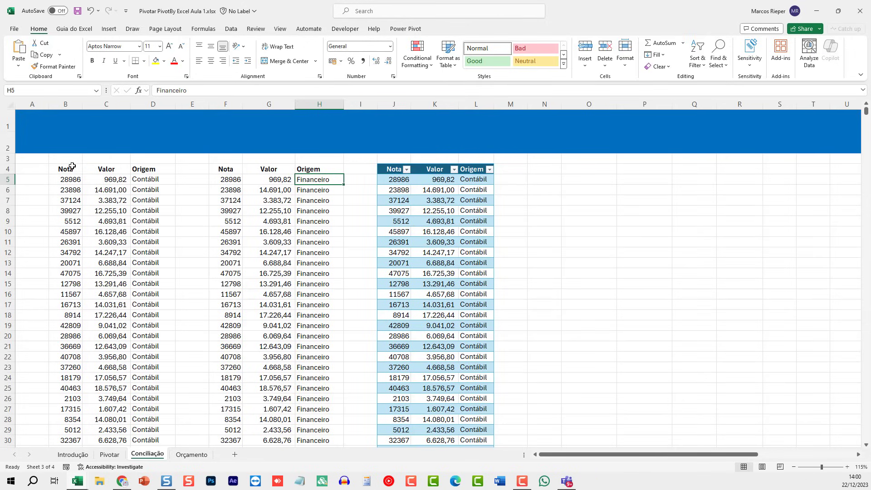
Compare the notes, values and origins of the Contábil and Financeiro lists, and inspect the table starting in J4.
left_click_drag(68, 168, 72, 266)
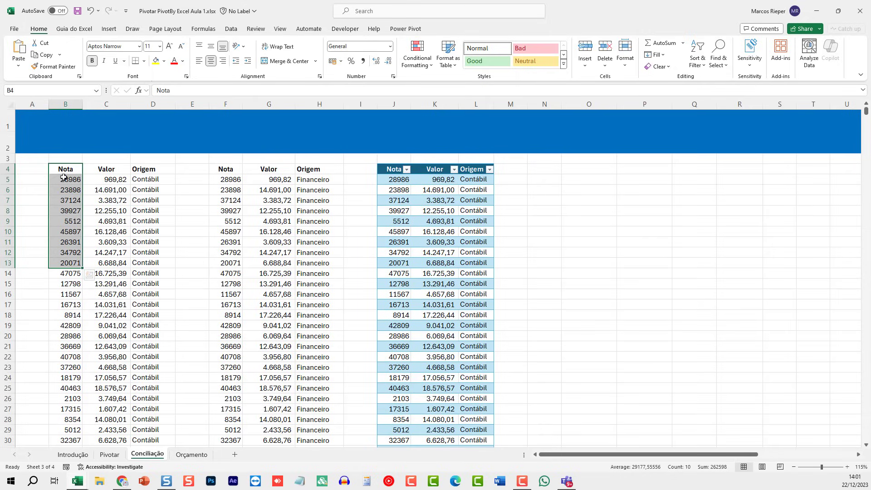
left_click_drag(119, 178, 124, 275)
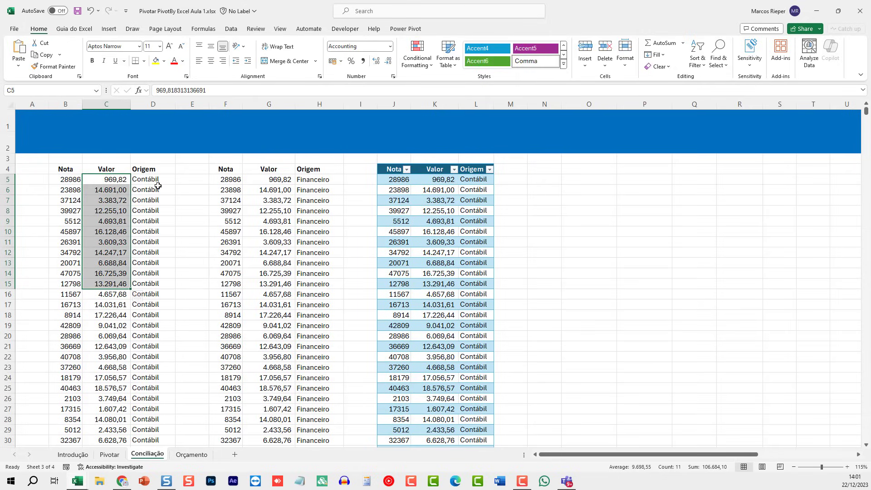
left_click_drag(155, 231, 157, 275)
left_click(237, 184)
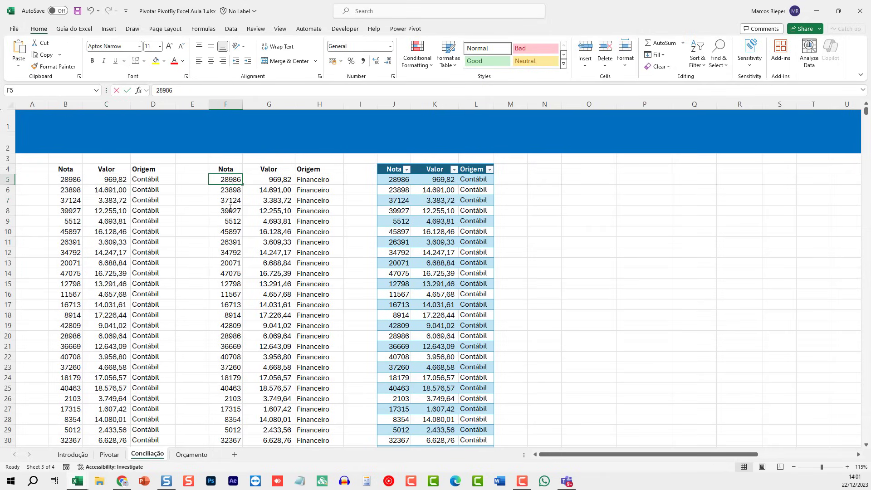
left_click_drag(273, 184, 276, 226)
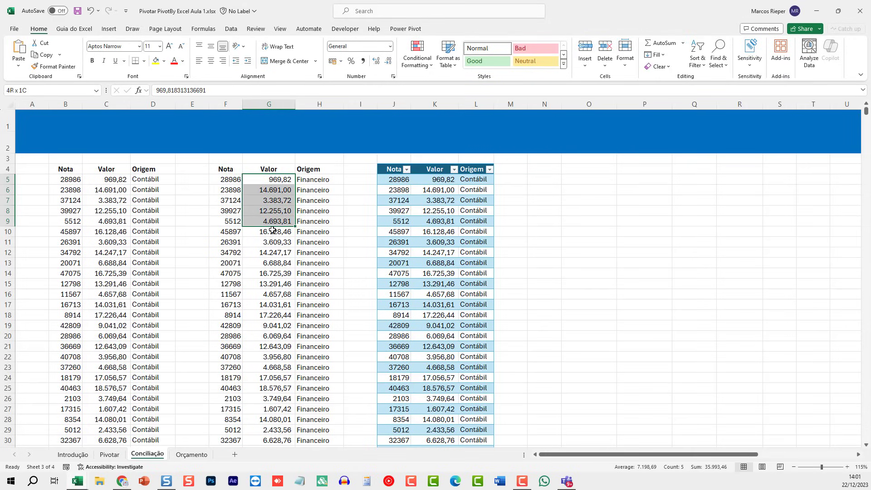
left_click(277, 251)
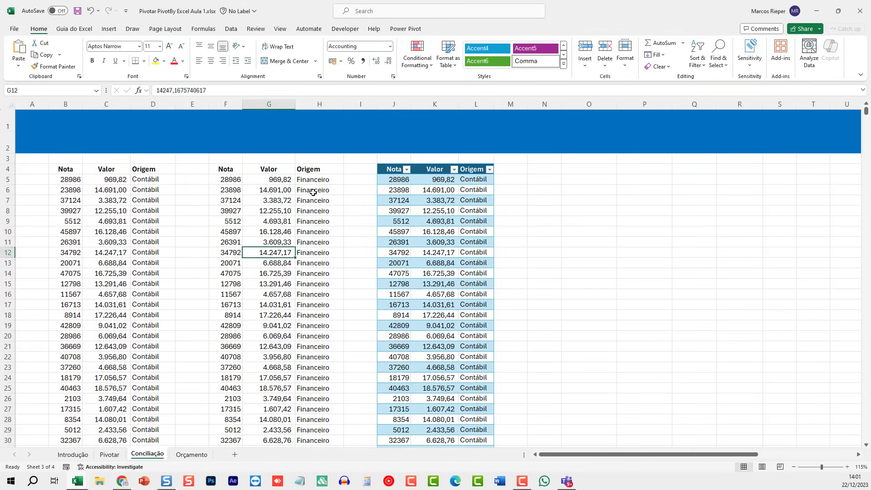
left_click_drag(309, 180, 313, 190)
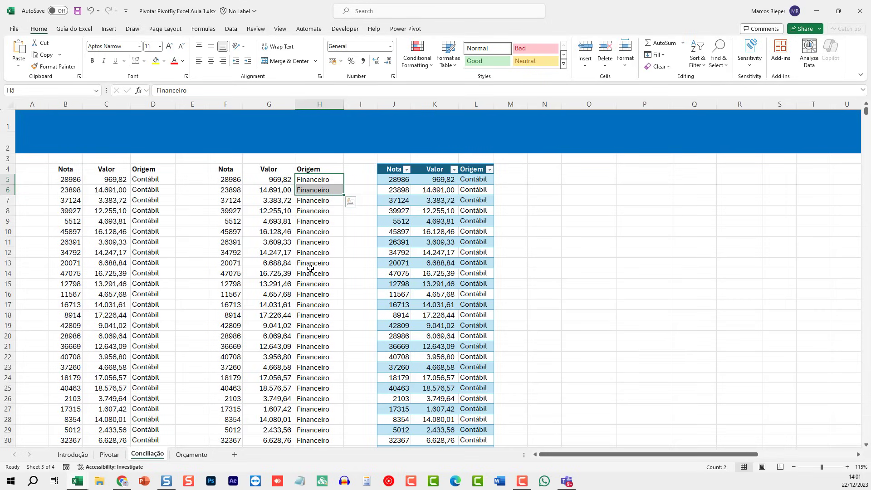
left_click(399, 179)
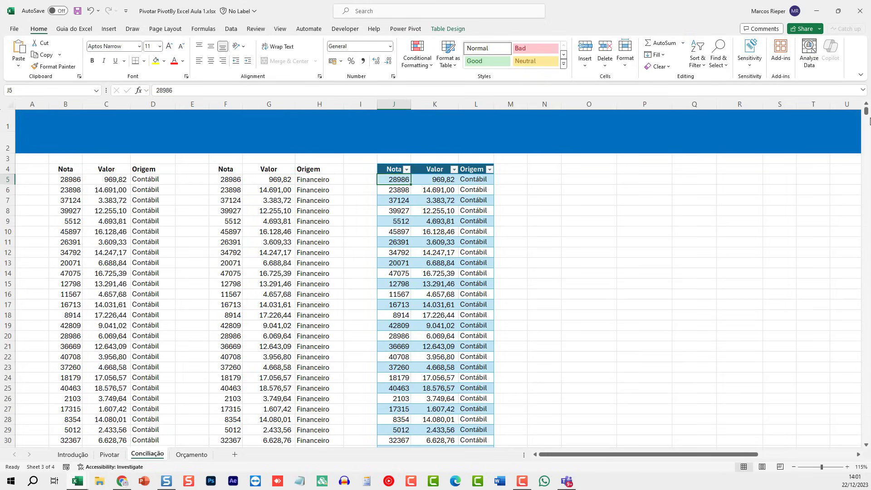
mouse_move(866, 112)
left_mouse_down()
mouse_move(869, 320)
mouse_move(867, 111)
left_mouse_up()
left_click(542, 179)
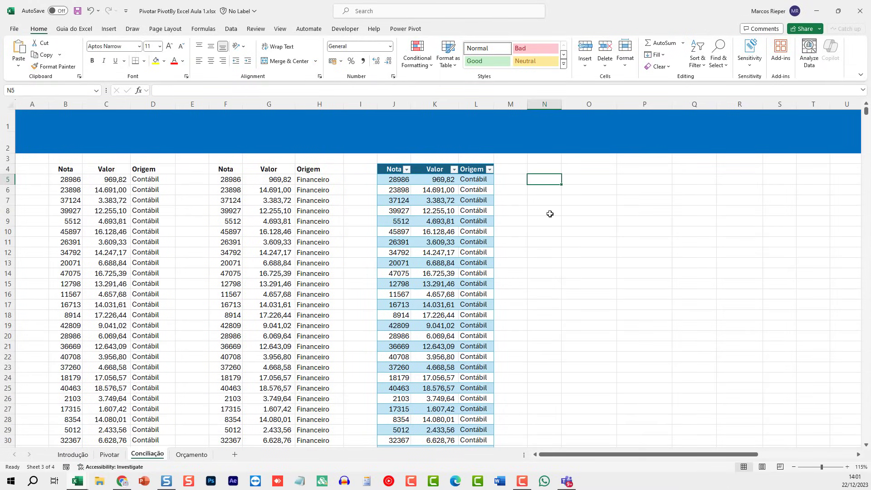
type("=PIVO")
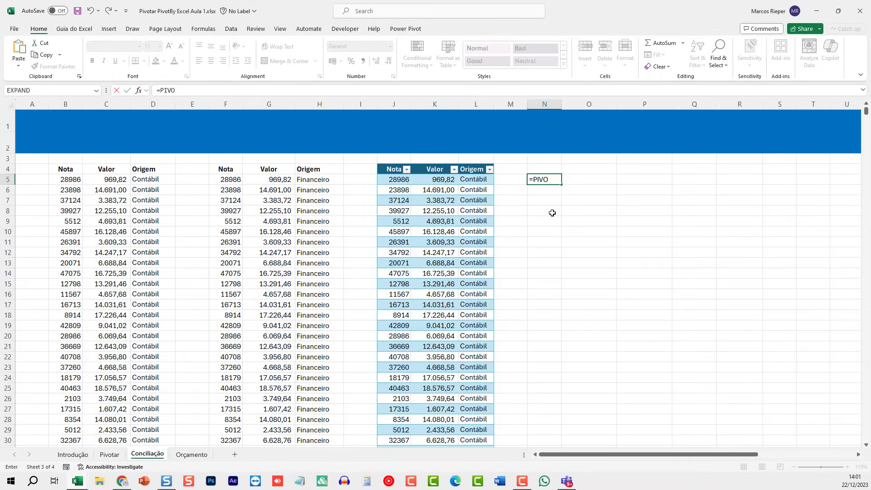
key("Escape")
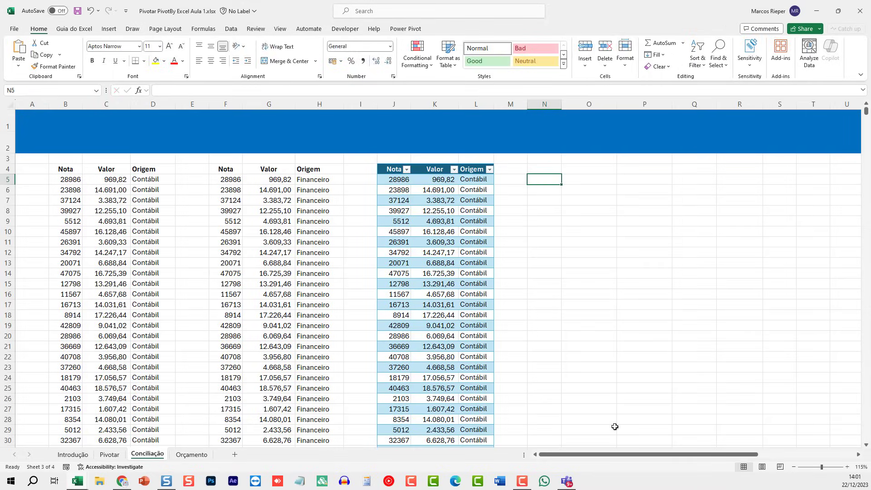
Start a PIVOTBY formula in cell N4, beside the Nota, Valor and Origem table.
left_click_drag(610, 455, 688, 468)
scroll(377, 310, "up", 2)
scroll(377, 311, "up", 3)
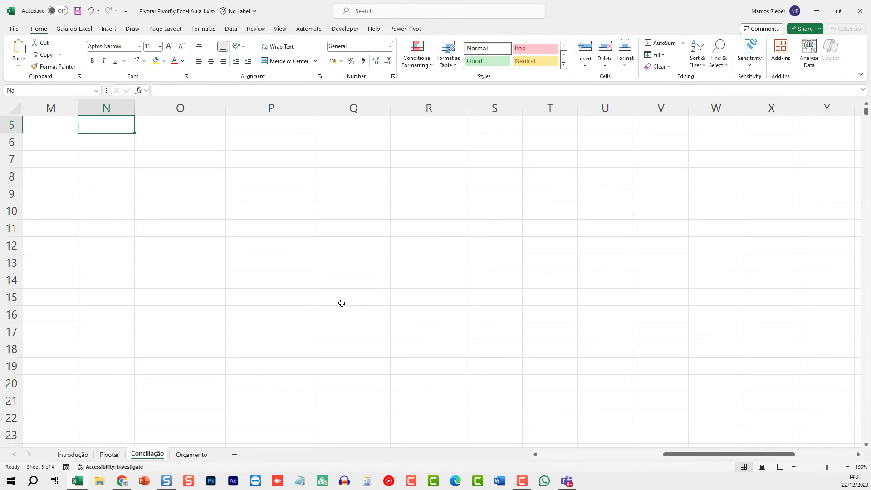
left_click(342, 302)
key("ctrl+Home")
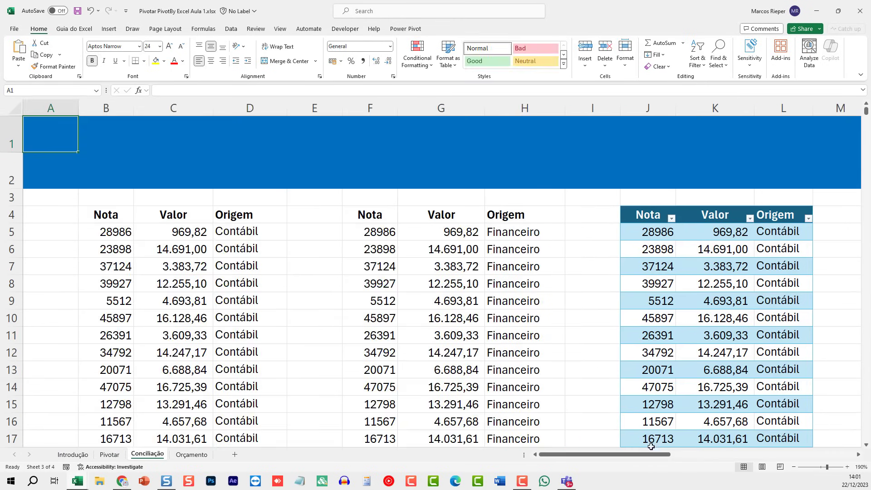
left_click_drag(611, 455, 700, 466)
left_click(331, 215)
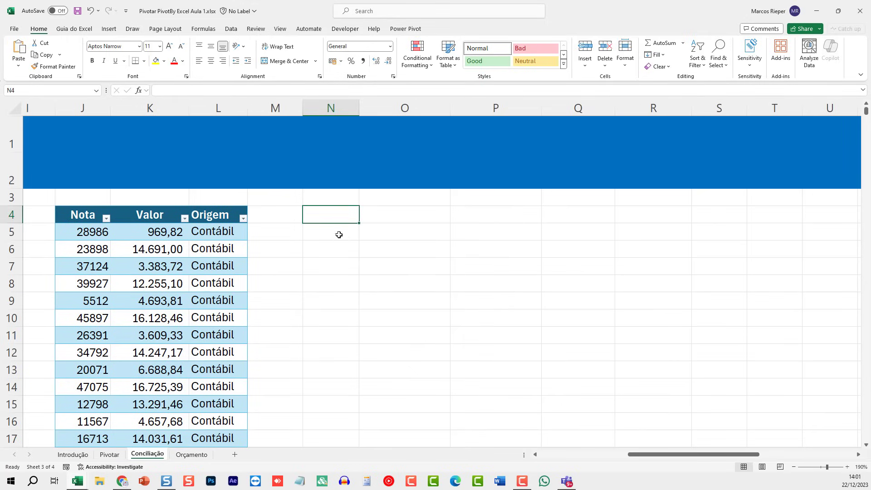
type("=P")
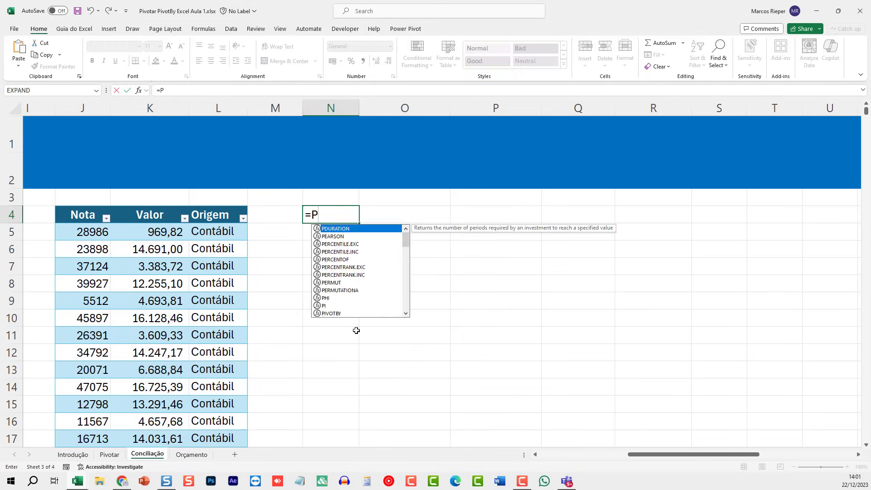
type("IVOT")
key("BackSpace")
key("BackSpace")
key("BackSpace")
key("BackSpace")
type("IVO")
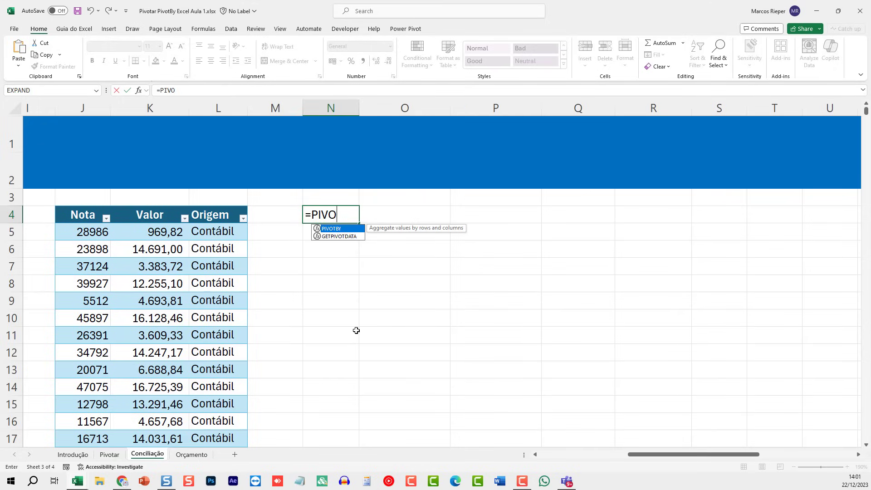
type("TBY(")
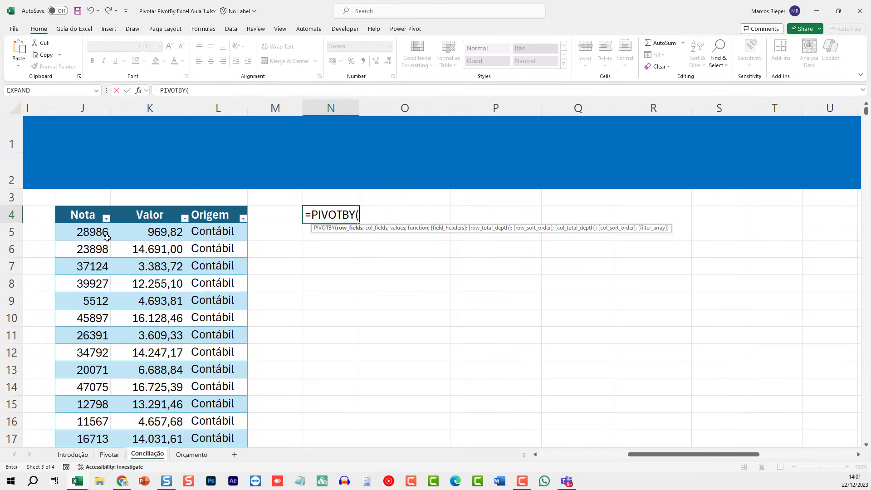
Give the PIVOTBY formula Table2's Nota column as row fields and its Origem column as column fields, both including headers.
left_click(84, 211)
left_click(84, 211)
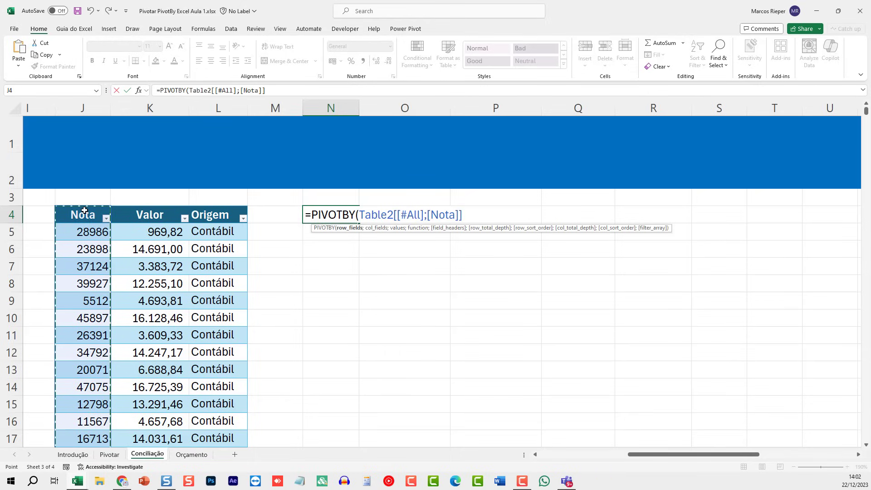
type(";")
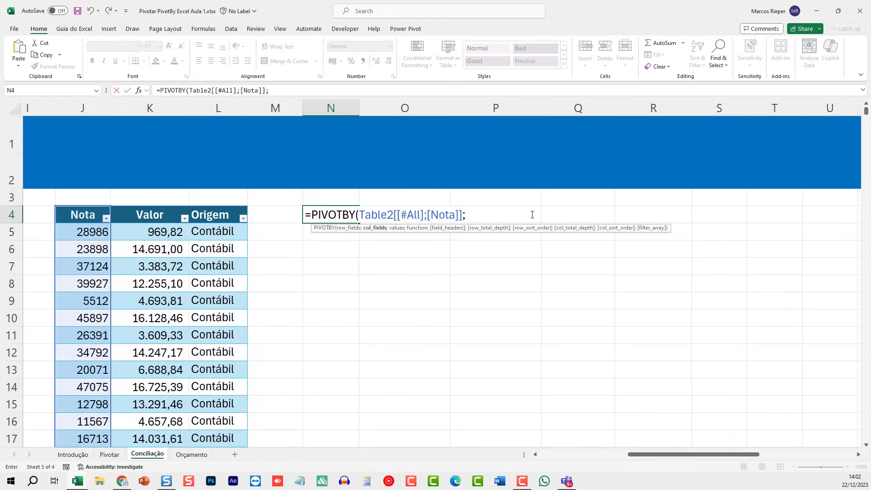
left_click(218, 207)
left_click(218, 207)
type(";")
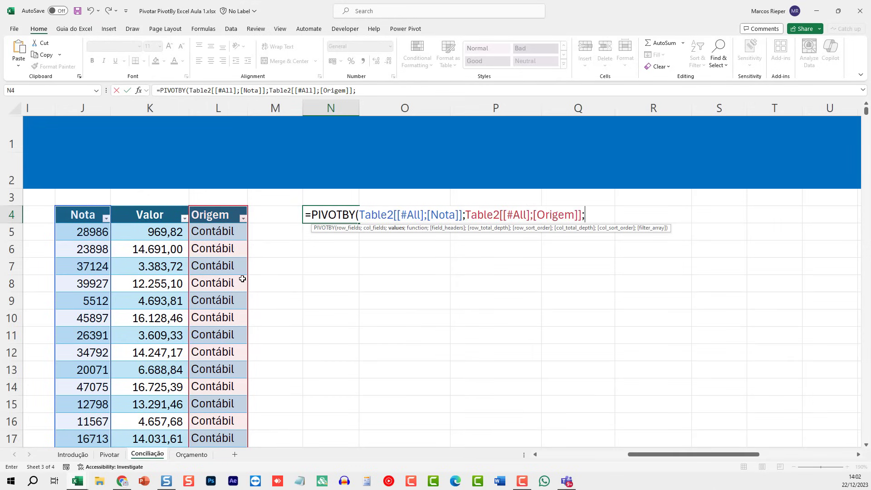
Continue the PIVOTBY formula on a new line, starting its values argument with an IF on Table2's Origem column including the header.
key("alt+Return")
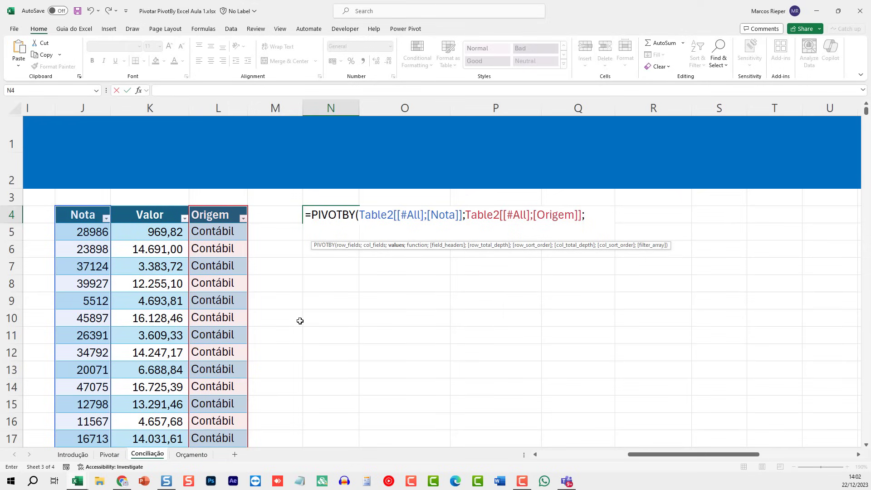
type("SE")
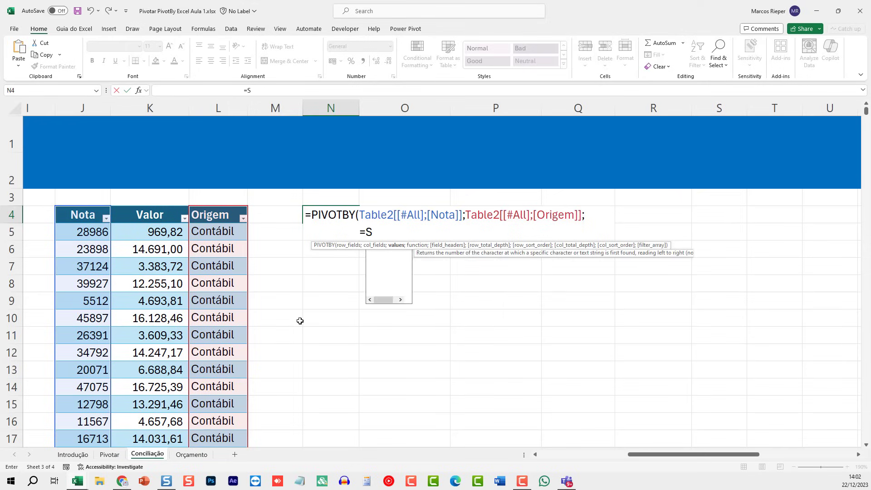
key("BackSpace")
key("BackSpace")
key("BackSpace")
type("SE")
key("BackSpace")
key("BackSpace")
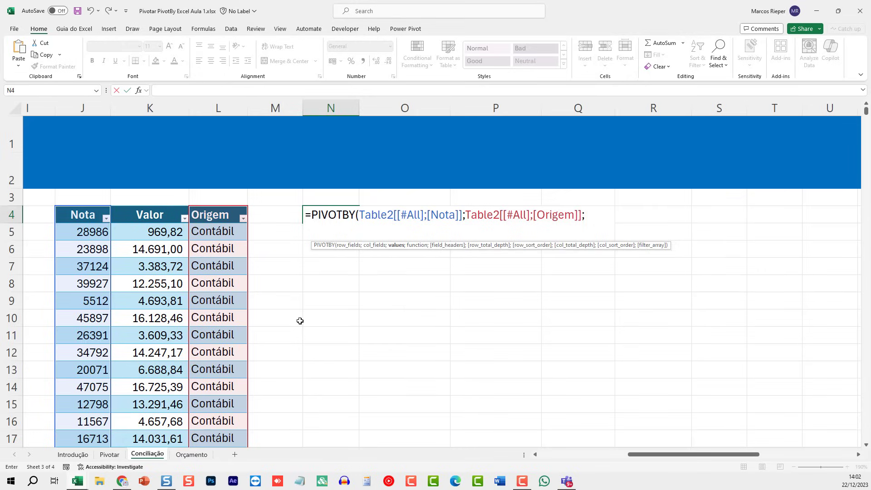
type("IF(")
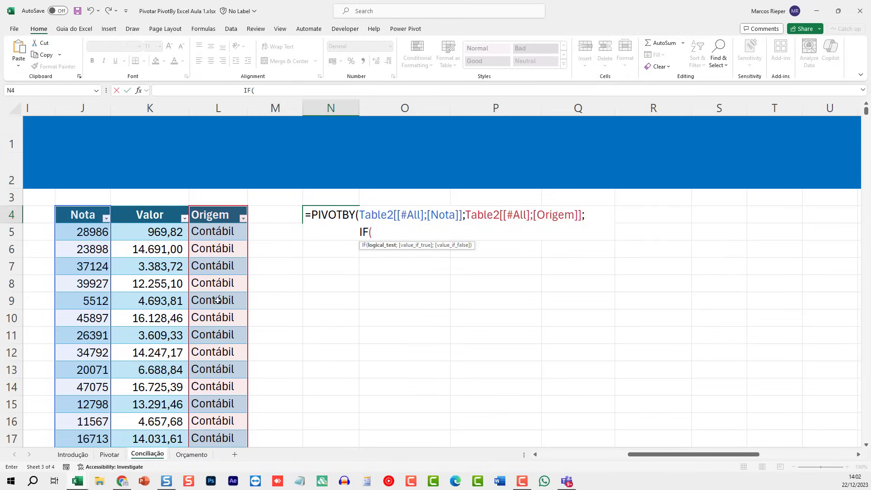
left_click(214, 205)
left_click(214, 205)
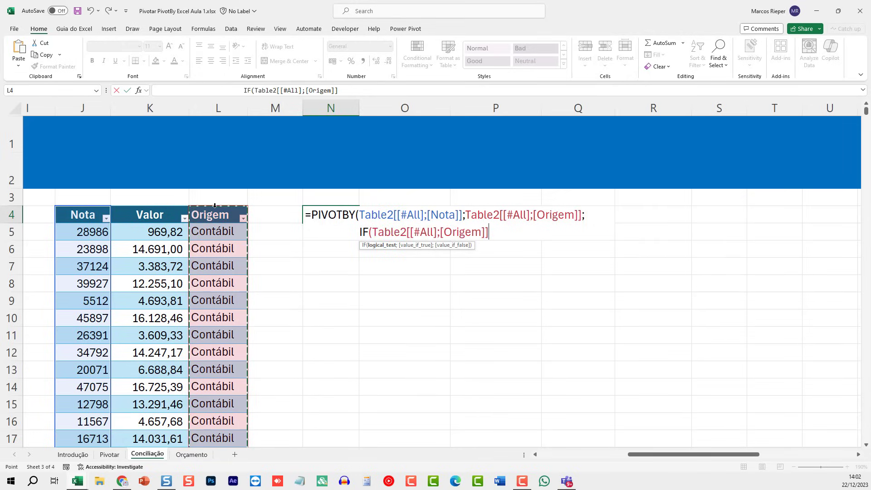
Make the IF condition test whether the Origem column equals "Contábil".
type("=\"")
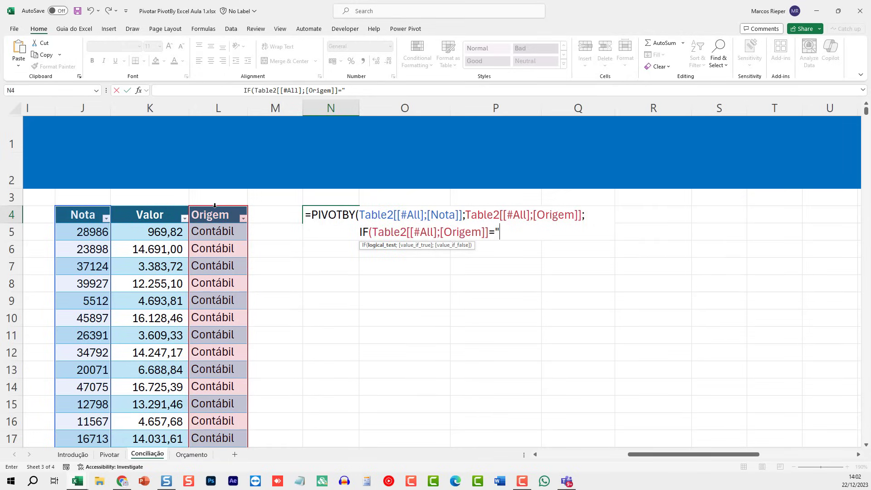
type("c")
key("BackSpace")
type("cON")
key("BackSpace")
key("BackSpace")
key("BackSpace")
type("Contábil")
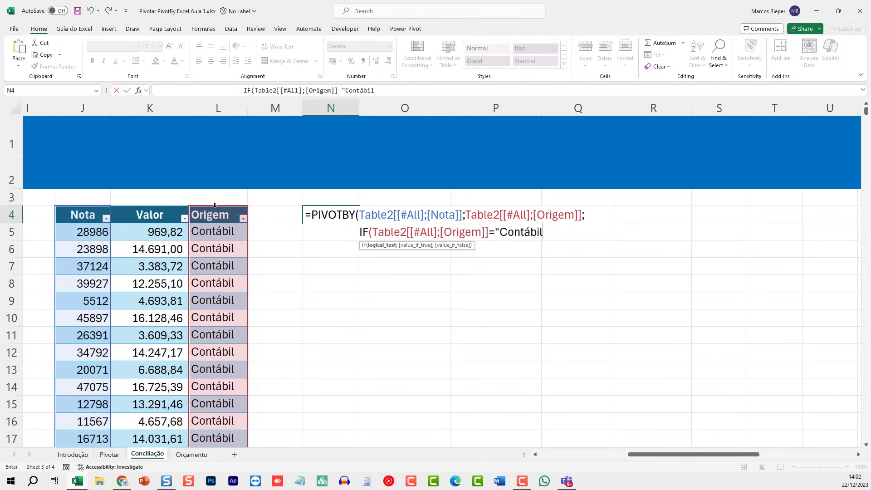
Have the IF return the negative of Table2's Valor column when true and the plain Valor column otherwise, both including headers.
type("\";-")
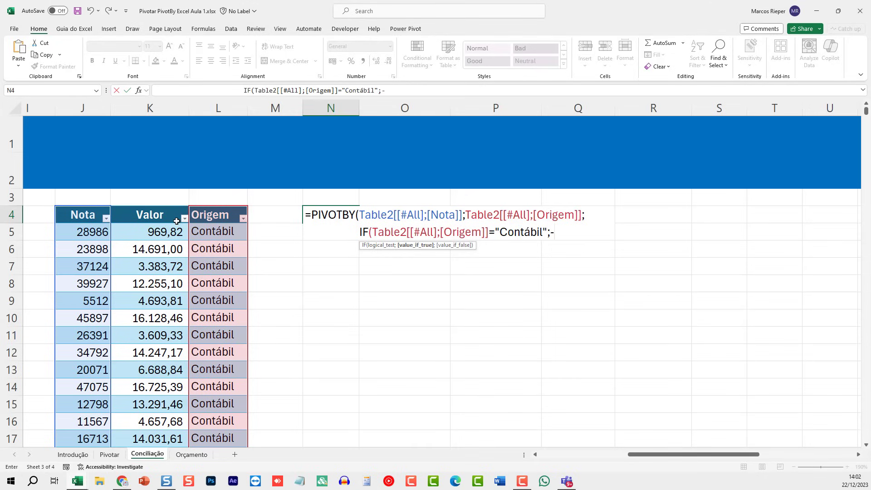
left_click(166, 208)
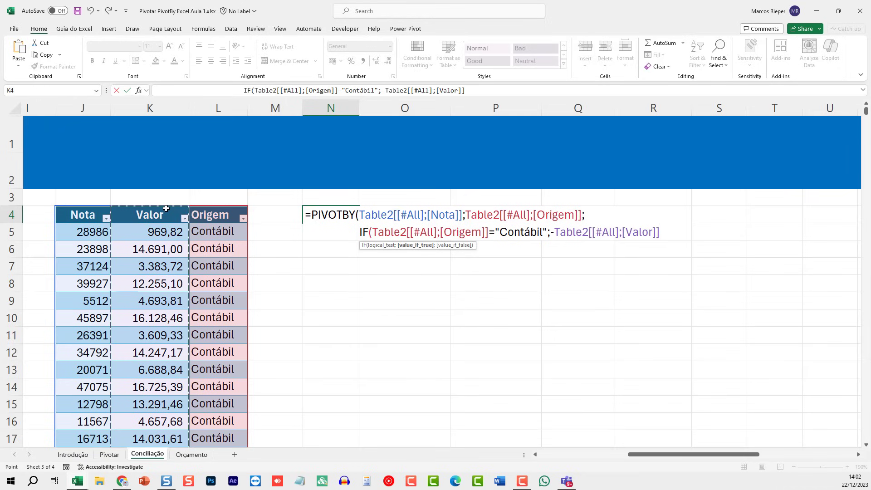
type(";")
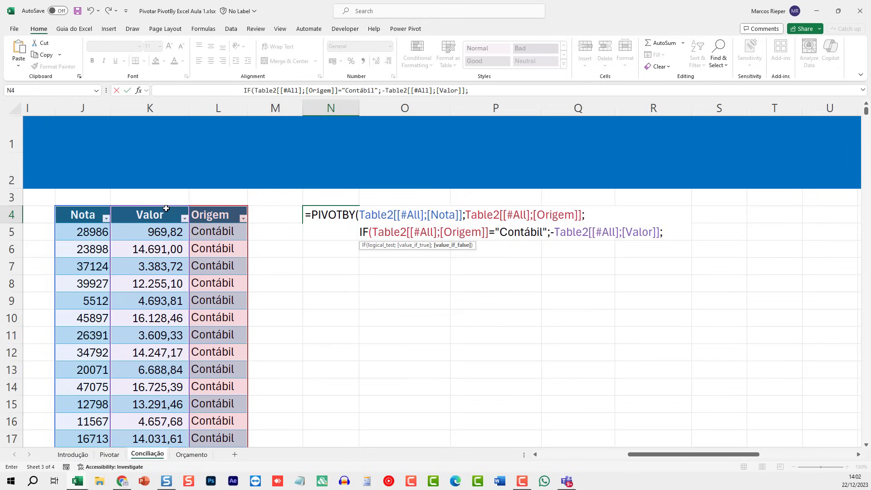
left_click(166, 208)
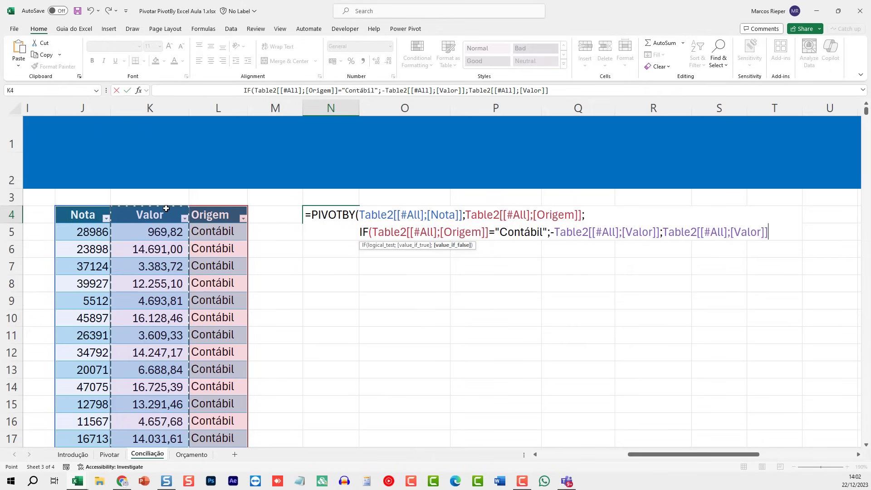
type(");")
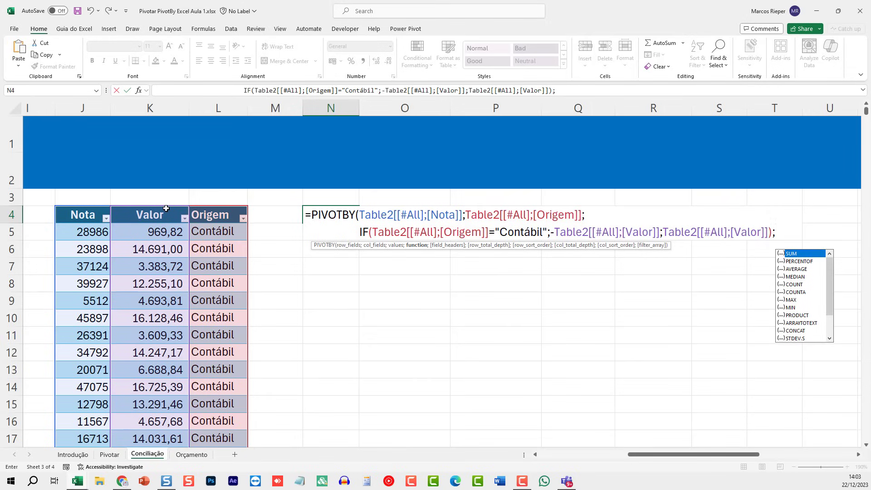
Set SUM as the PIVOTBY aggregation function and enter the completed formula in N4.
type("SUM)")
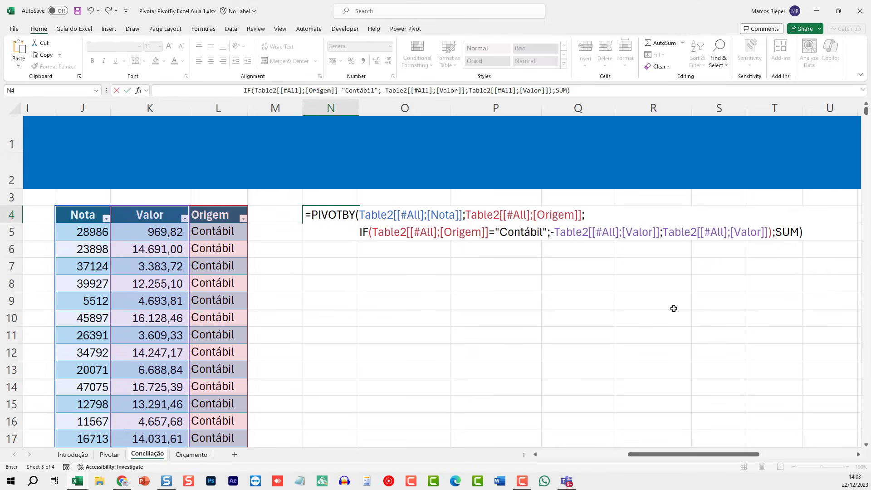
key("Return")
key("Up")
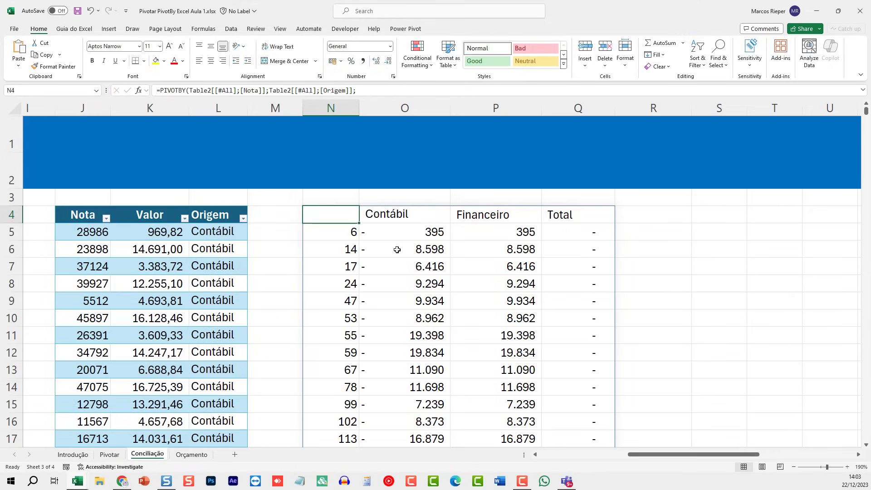
Compare the Contábil, Financeiro and Total values per note in the first rows of the PIVOTBY result.
left_click_drag(342, 229, 335, 380)
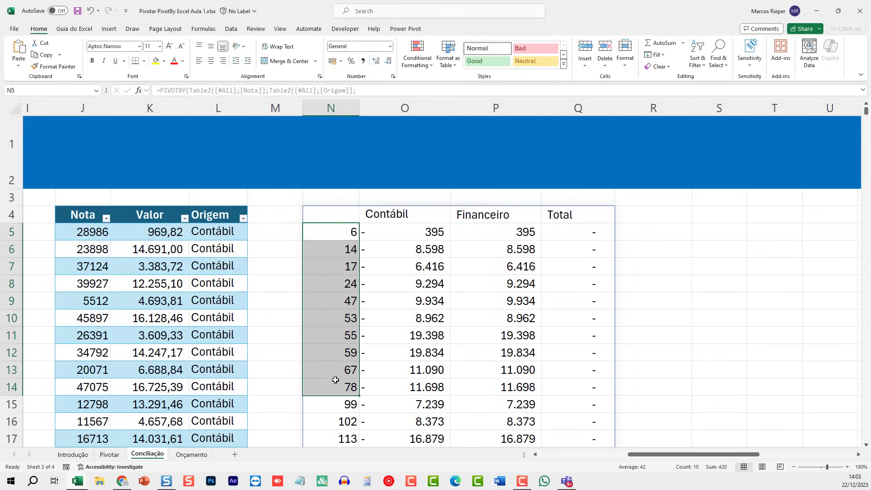
left_click_drag(410, 233, 398, 379)
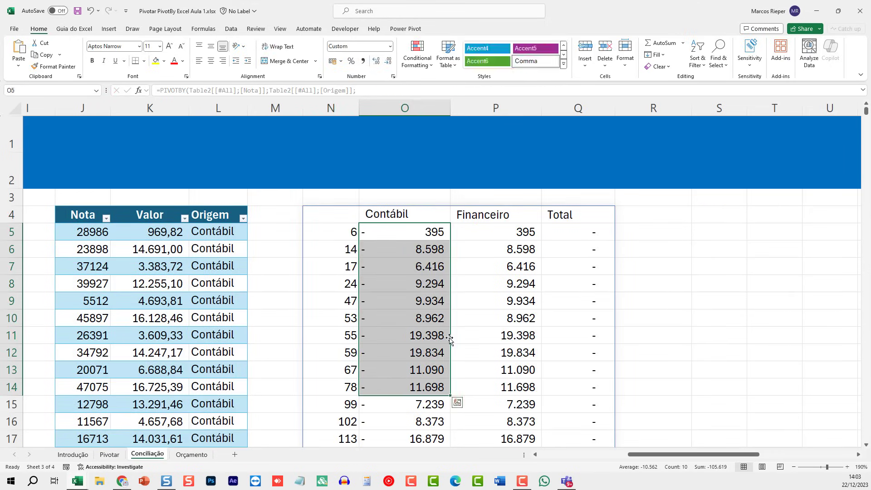
left_click_drag(504, 234, 495, 380)
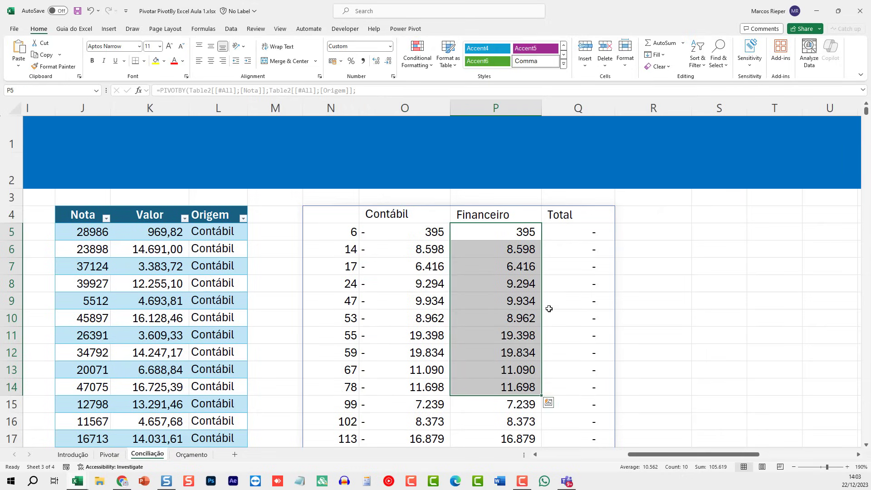
left_click_drag(578, 231, 573, 389)
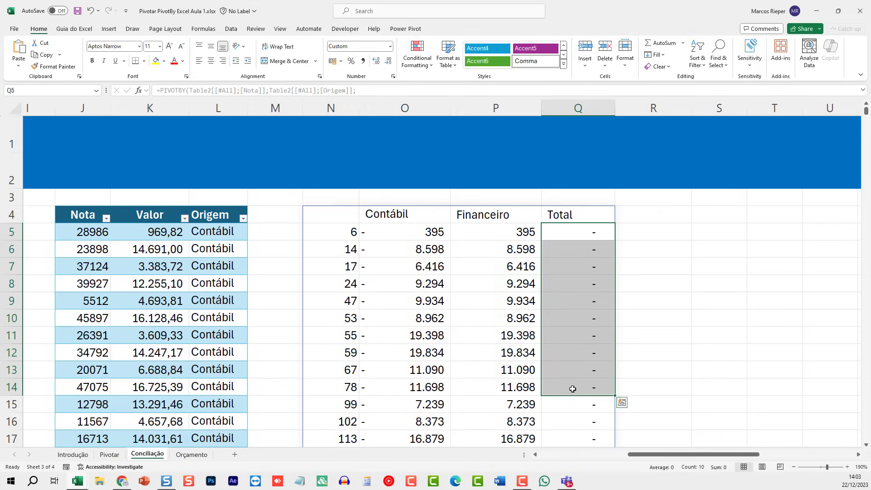
left_click(430, 316)
left_click(499, 312)
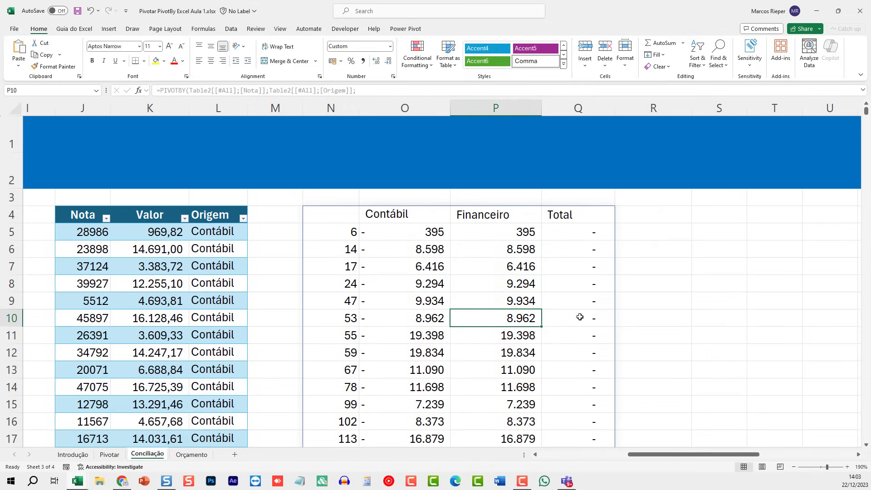
left_click(422, 248)
left_click(509, 249)
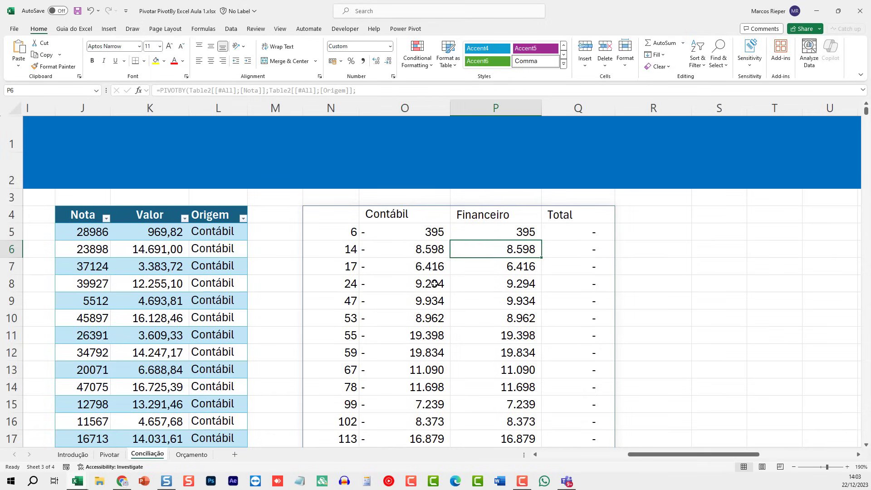
left_click(435, 283)
left_click(500, 290)
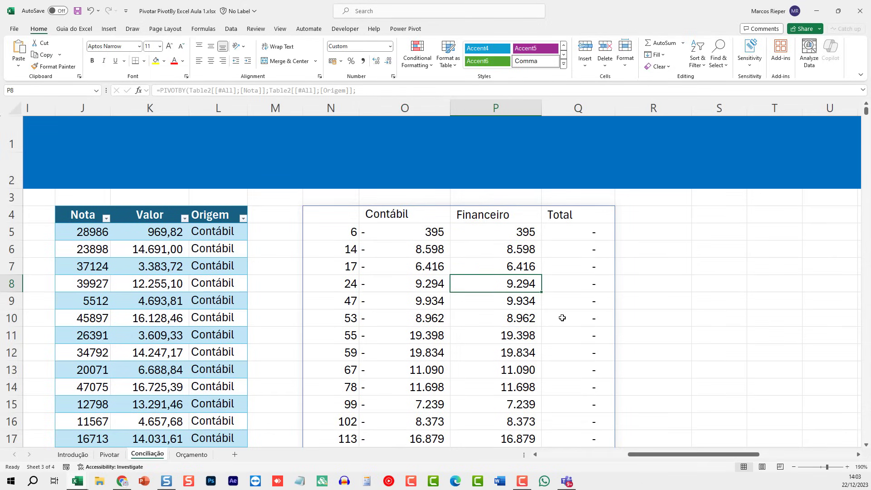
left_click_drag(594, 241, 590, 291)
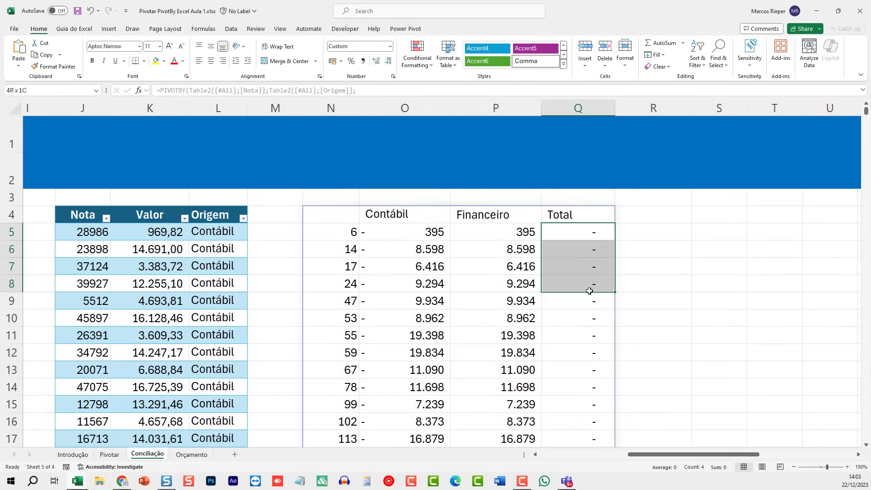
Add filters to the PIVOTBY result's header row and exclude the values -0, - and 0 from the Total column.
left_click(569, 215)
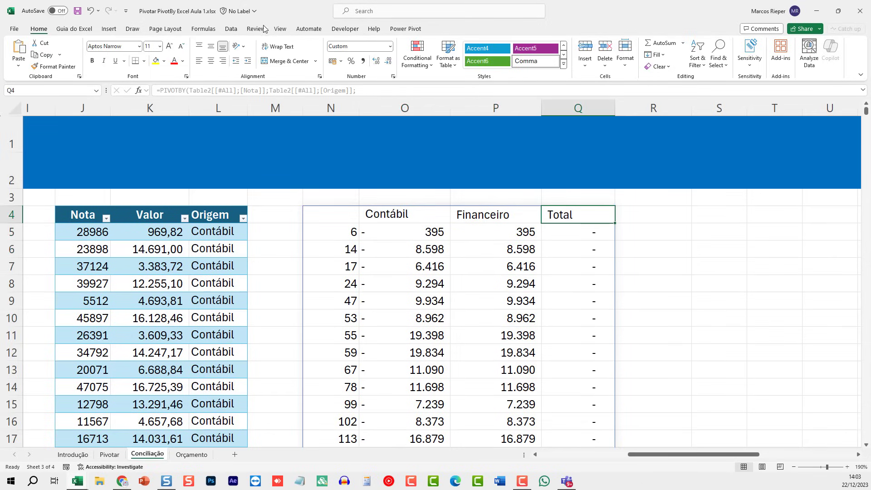
left_click(231, 28)
left_click(429, 53)
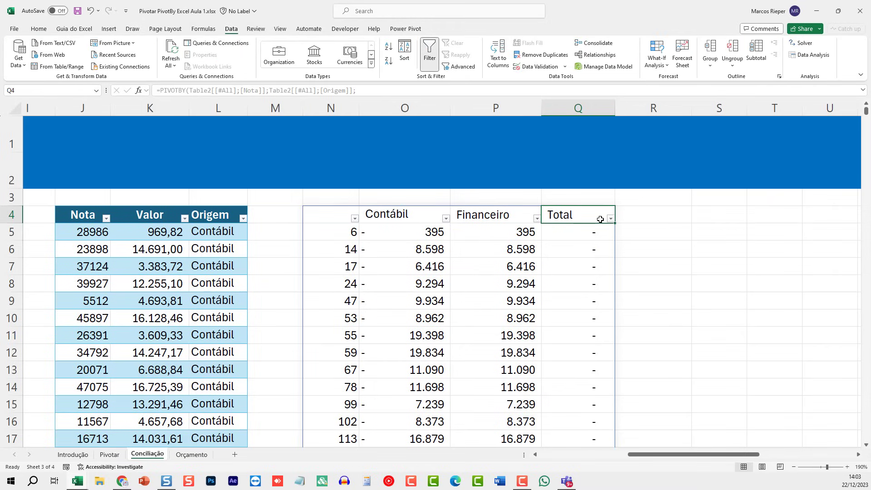
left_click(611, 218)
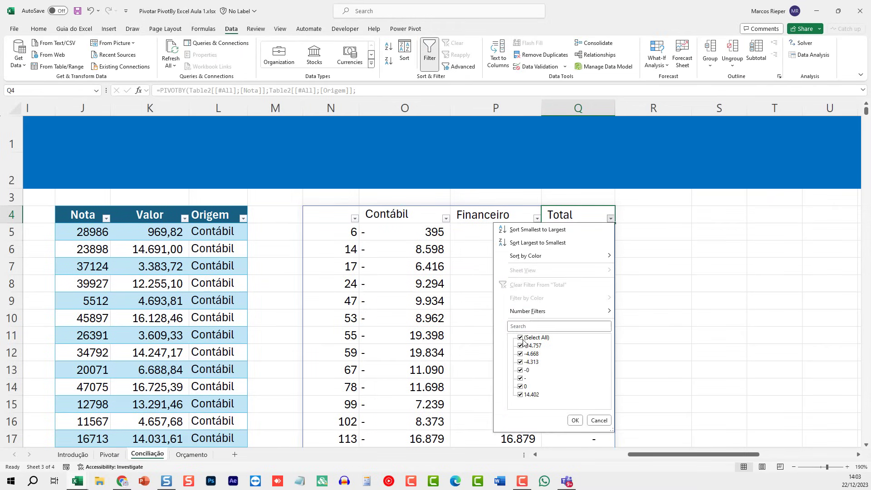
left_click(521, 371)
left_click(520, 378)
left_click(521, 386)
left_click(574, 420)
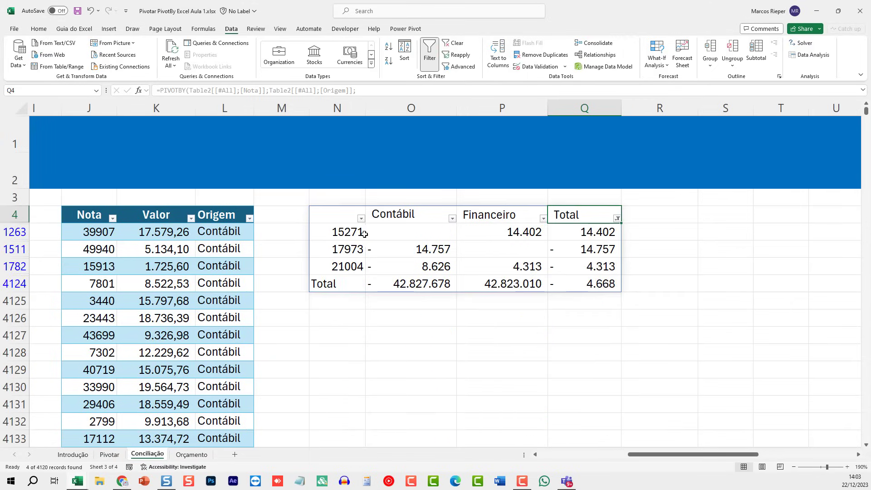
Examine the Contábil, Financeiro and Total values of the first two notes in the filtered result.
left_click(355, 232)
left_click(404, 231)
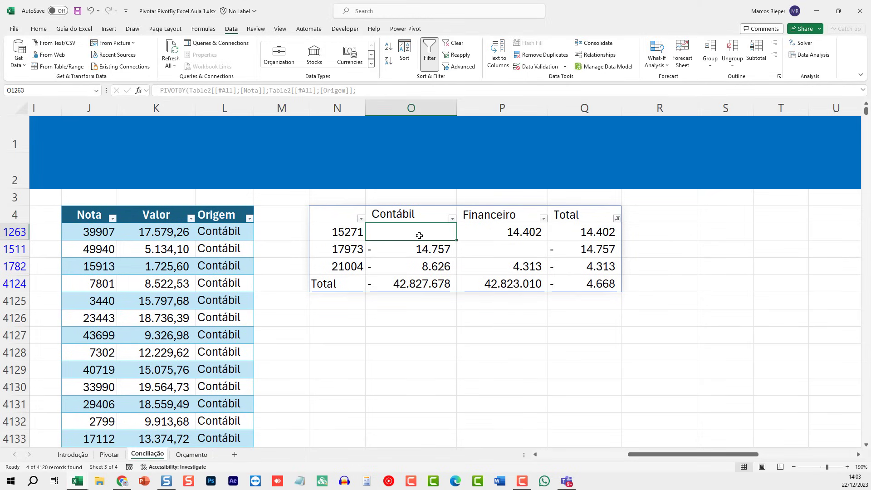
left_click(481, 232)
left_click(578, 229)
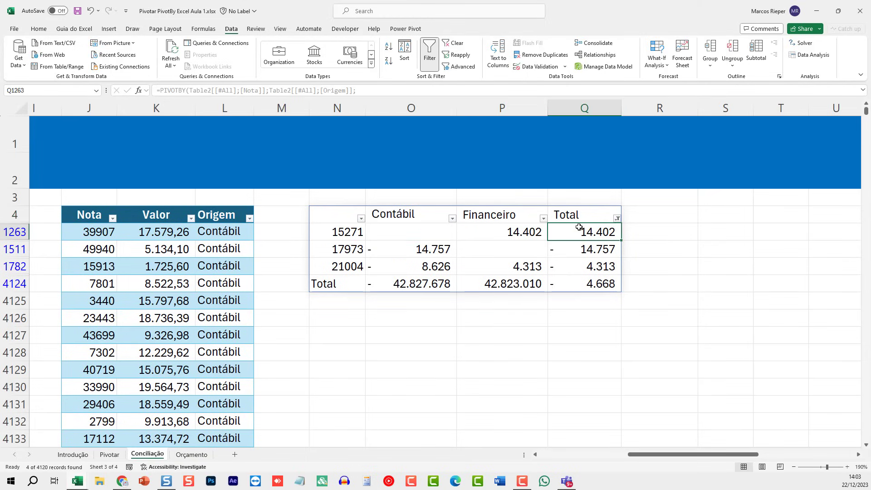
left_click(345, 250)
left_click(419, 250)
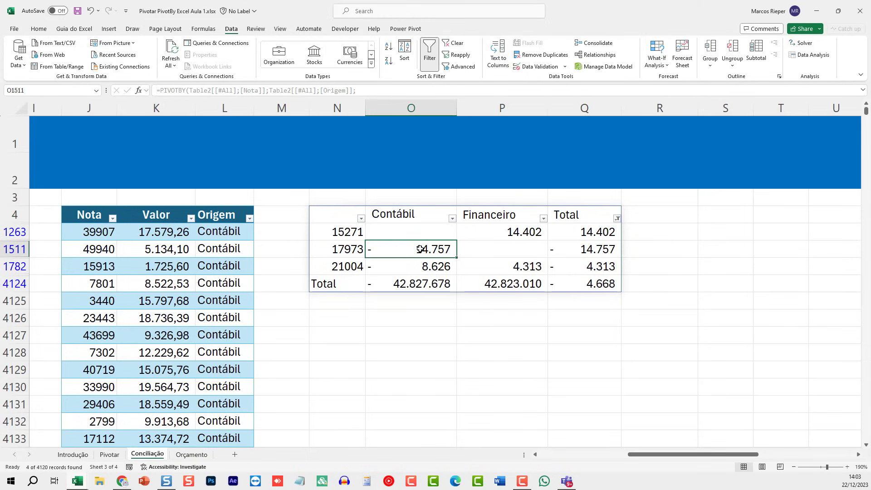
left_click(504, 249)
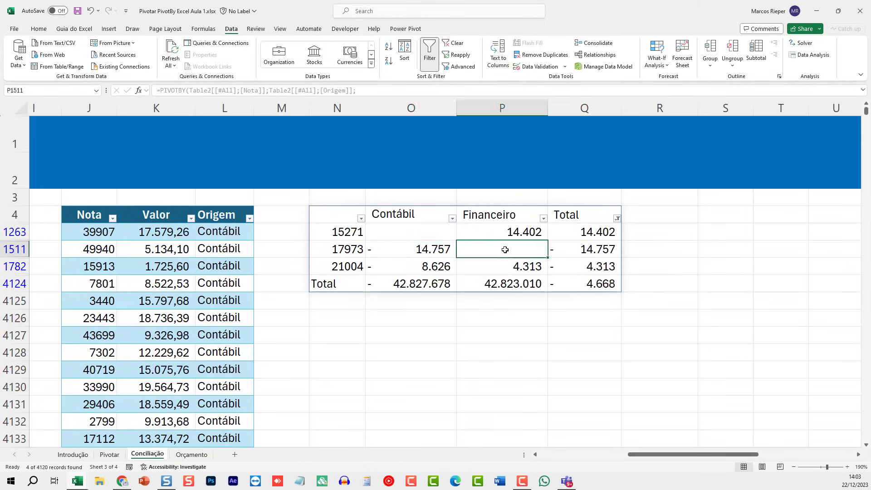
left_click(591, 251)
Compare the third filtered note's Contábil, Financeiro and Total values, and inspect the formula cell N4.
left_click(338, 267)
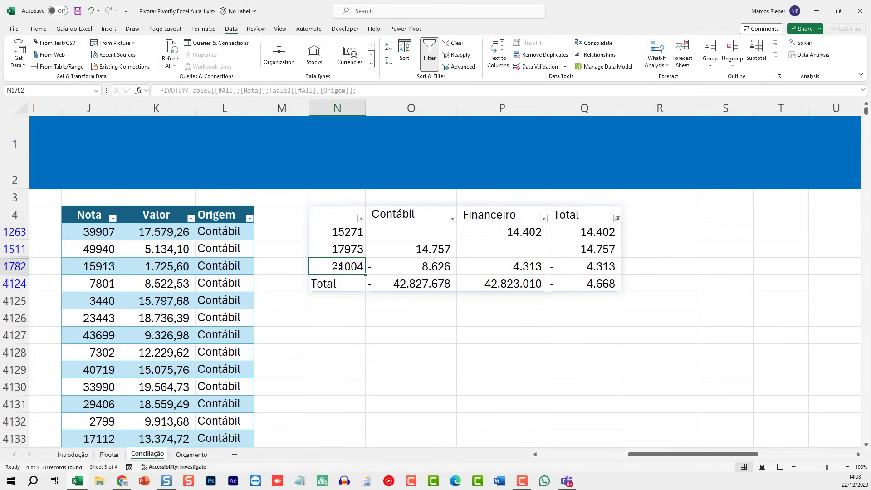
left_click(430, 267)
left_click(499, 266)
left_click(436, 266)
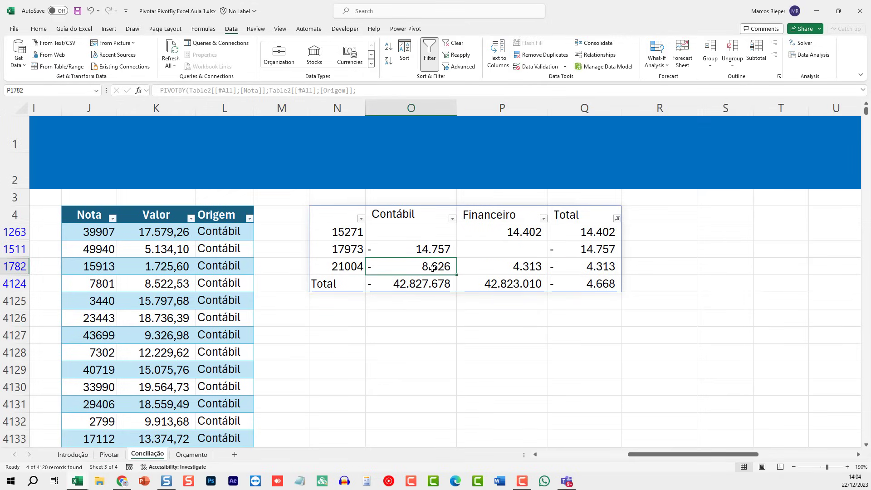
left_click(499, 266)
left_click(426, 266)
left_click(507, 268)
left_click(592, 267)
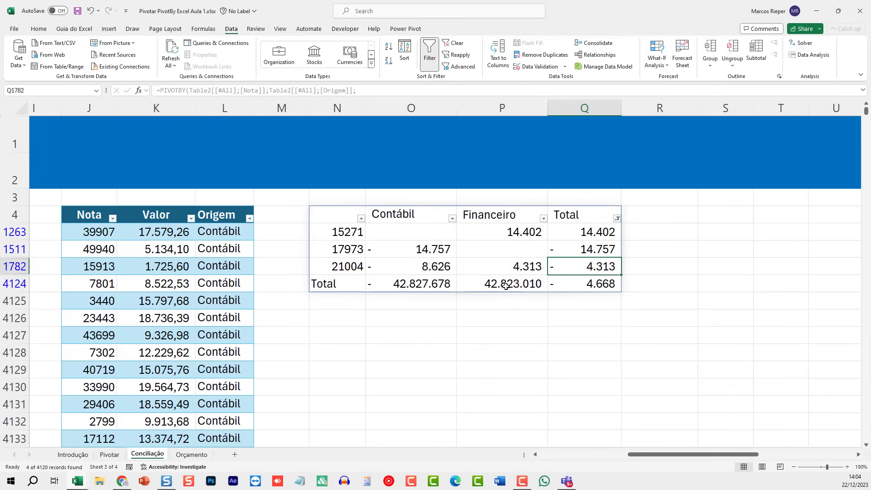
left_click(351, 210)
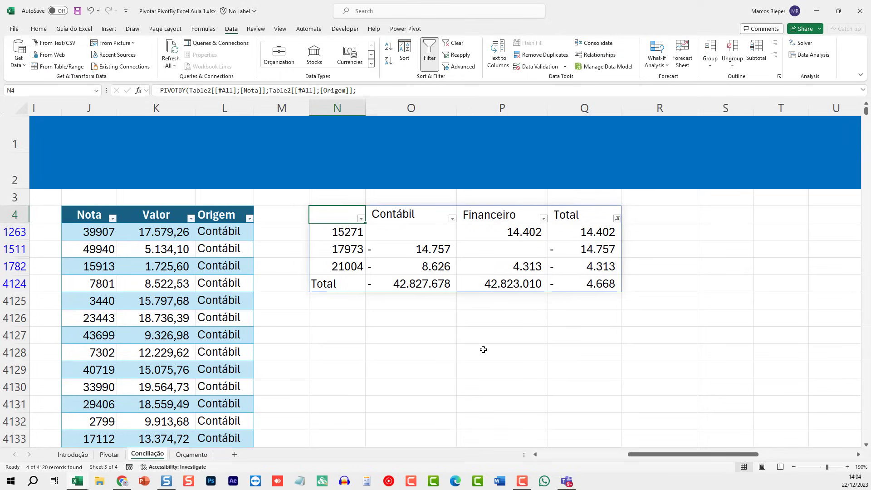
Switch to the Orçamento sheet.
left_click(186, 455)
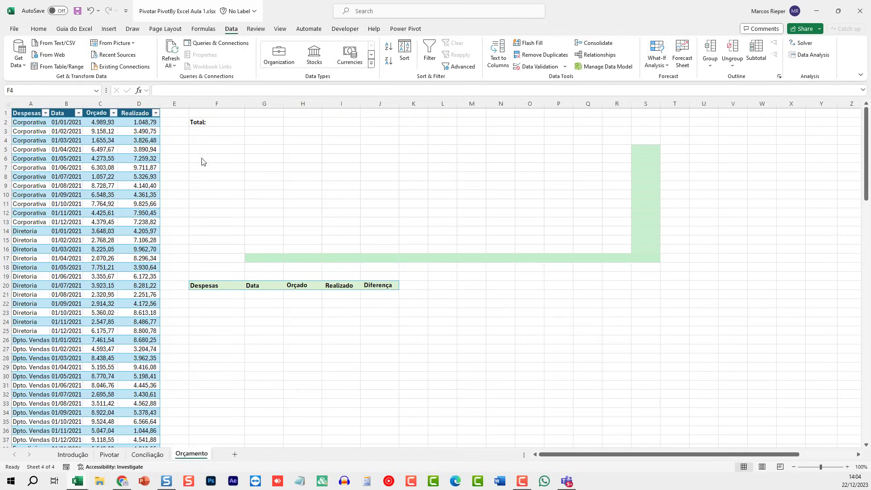
Examine the empty report area, covering the row-label range F4:F17 and the column-header range G3:R4.
left_click(216, 142)
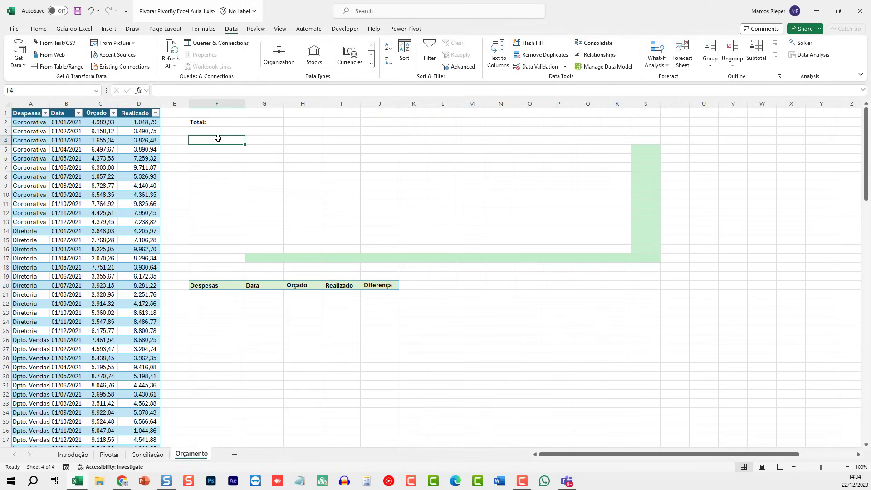
left_click_drag(222, 140, 225, 260)
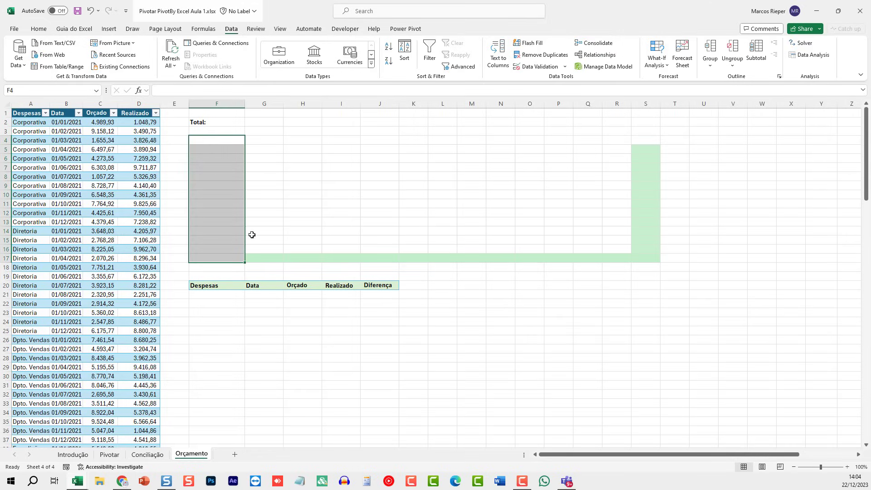
left_click_drag(259, 132, 621, 136)
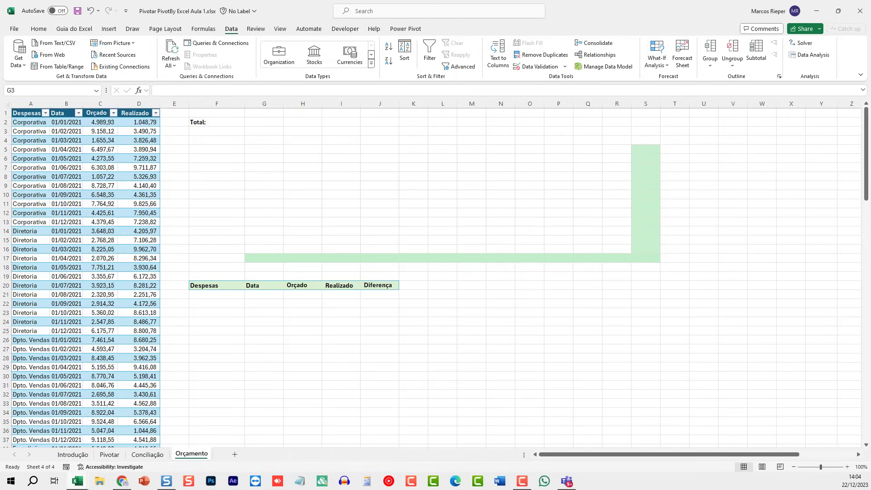
left_click(283, 167)
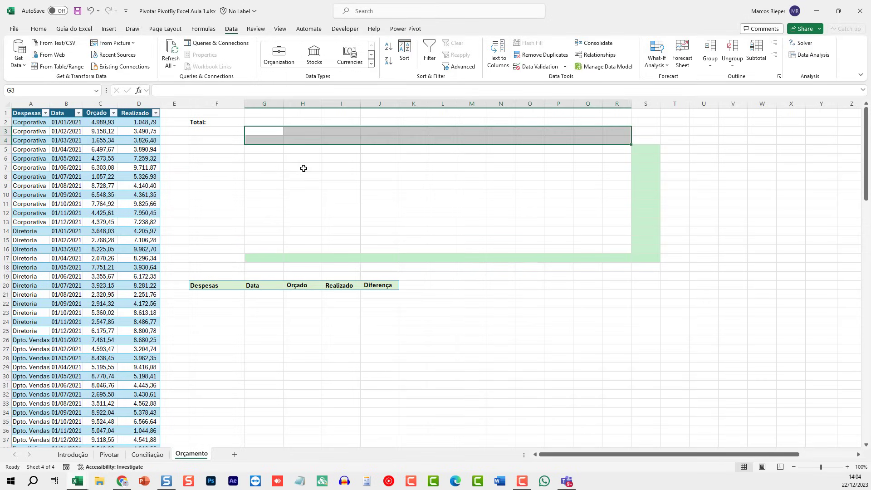
left_click(257, 140)
left_click(228, 140)
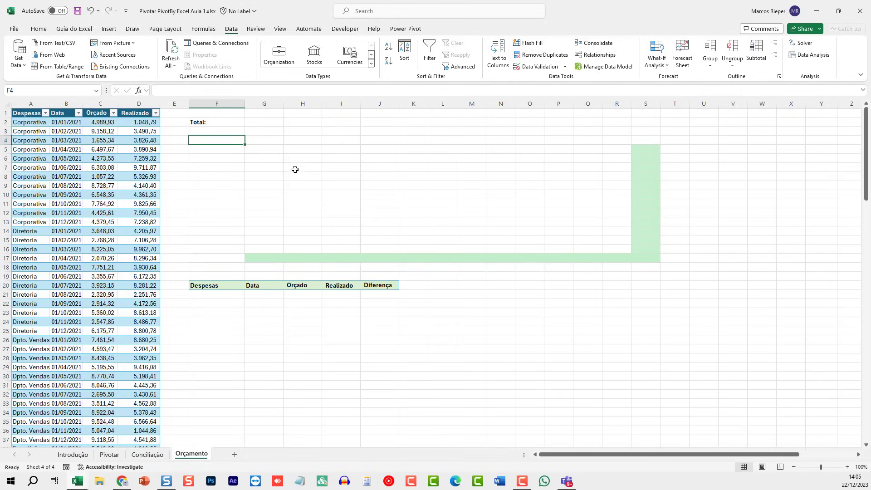
left_click(268, 157)
left_click(231, 142)
type("=")
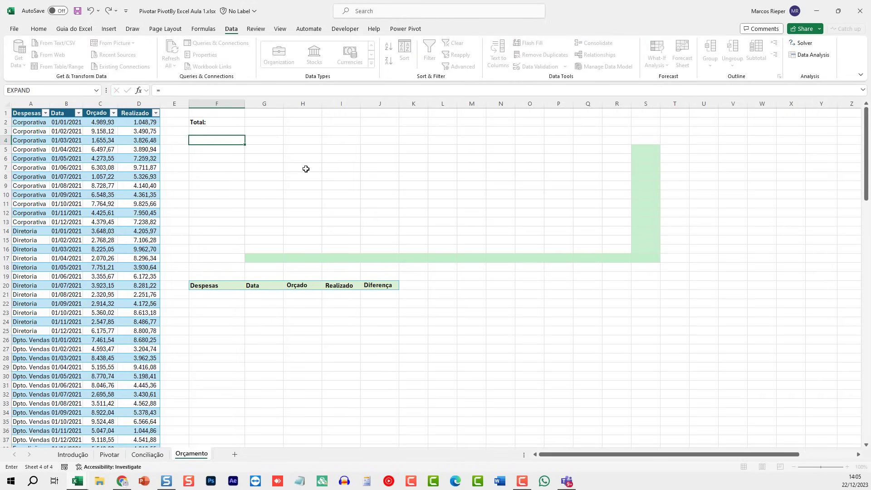
key("Escape")
Widen the table's Data column B enough to show its full dates.
scroll(300, 176, "up", 1)
key("ctrl+Home")
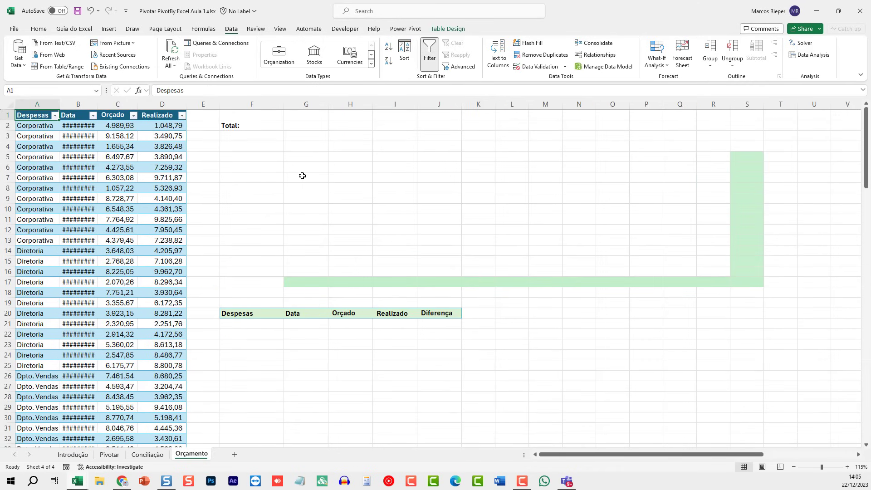
scroll(248, 182, "up", 4)
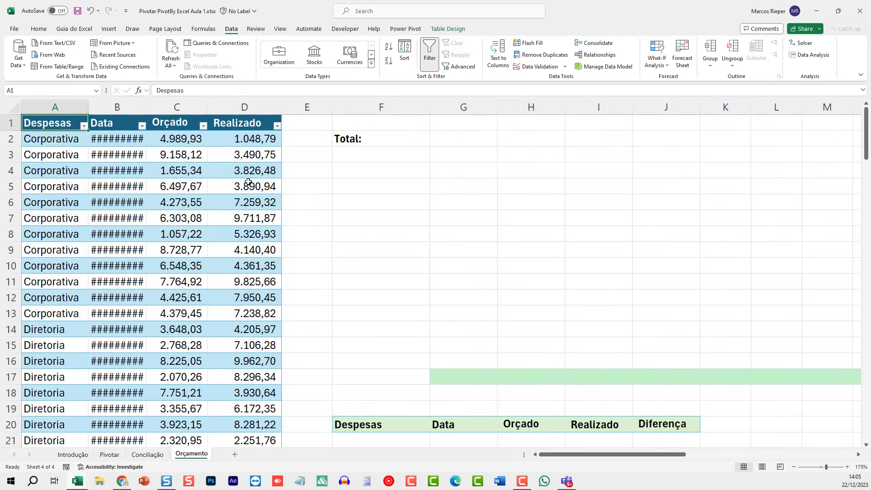
left_click_drag(146, 107, 161, 107)
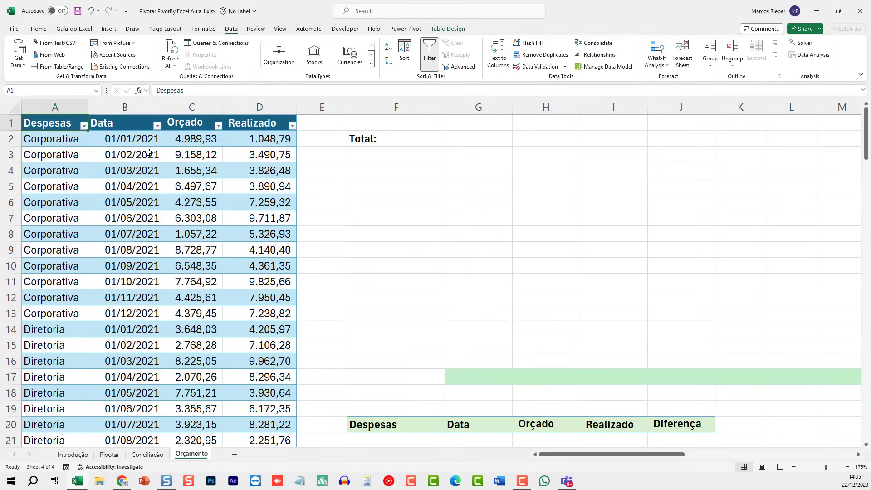
Examine the monthly dates in the Data column across the expense groups, from Corporativa down to RH.
left_click_drag(133, 142, 135, 326)
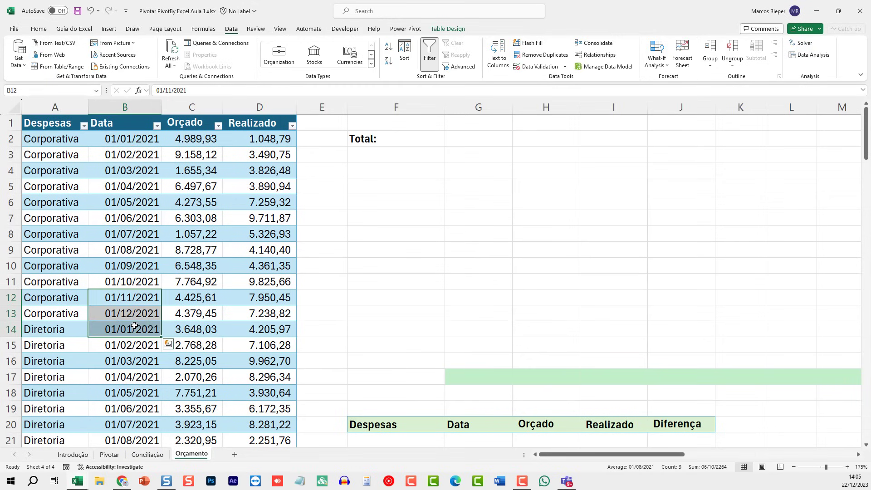
scroll(134, 325, "down", 19)
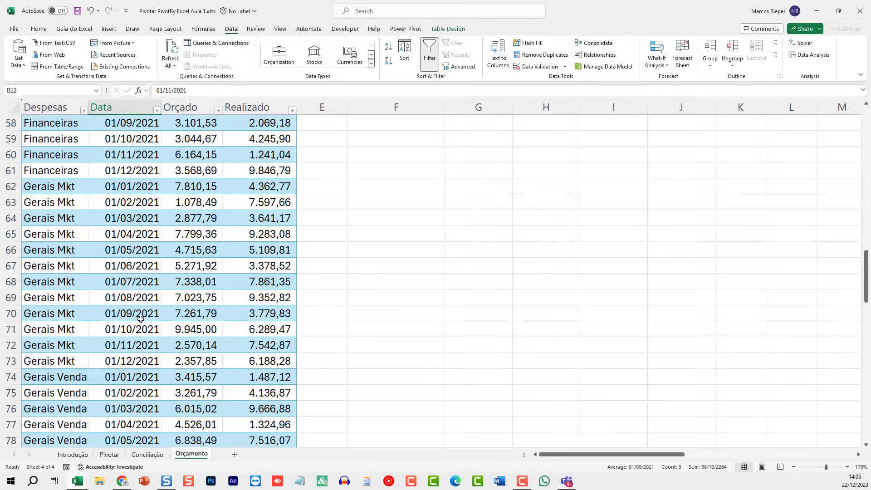
scroll(141, 319, "down", 20)
scroll(137, 315, "up", 9)
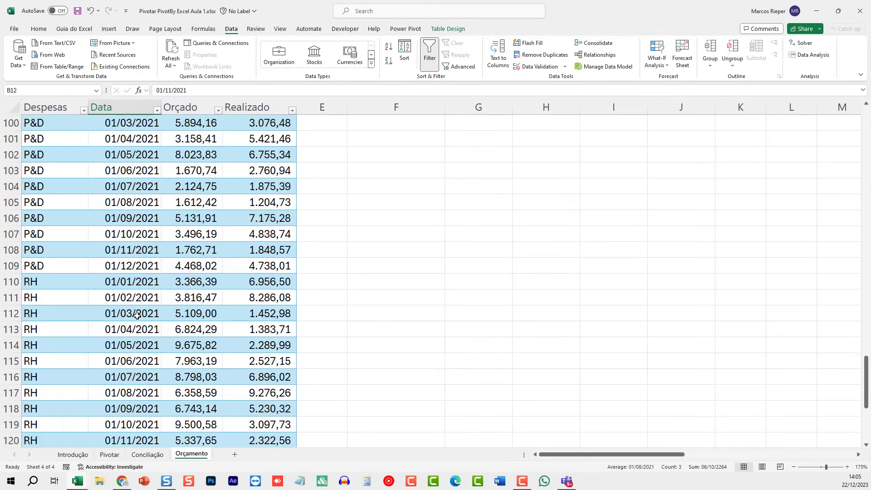
scroll(137, 315, "up", 20)
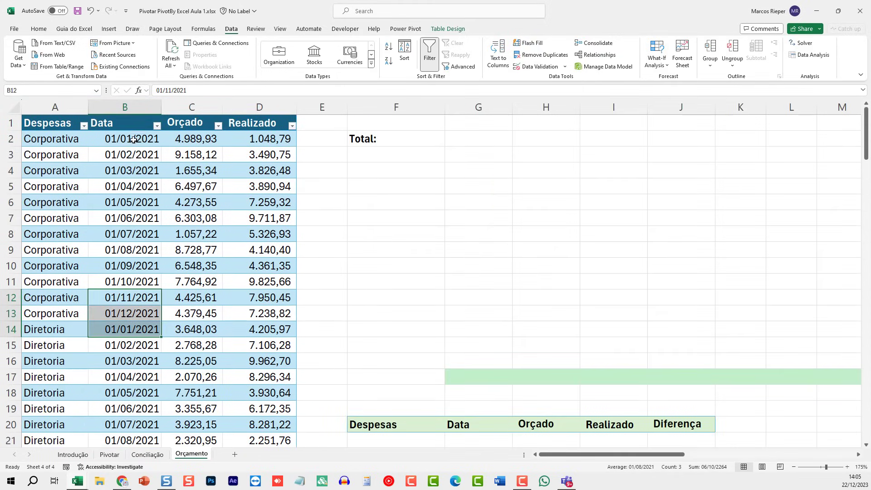
left_click(133, 139)
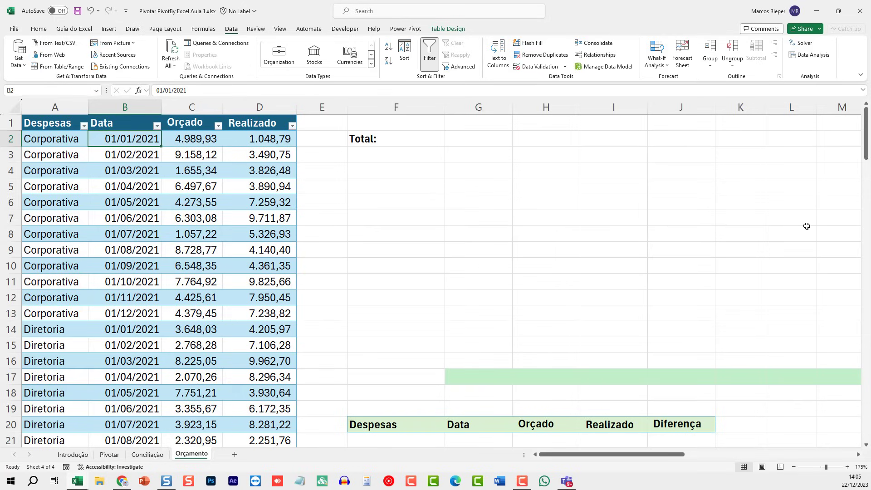
Enter Gasto in cell G2 beside the Total: label.
left_click(387, 173)
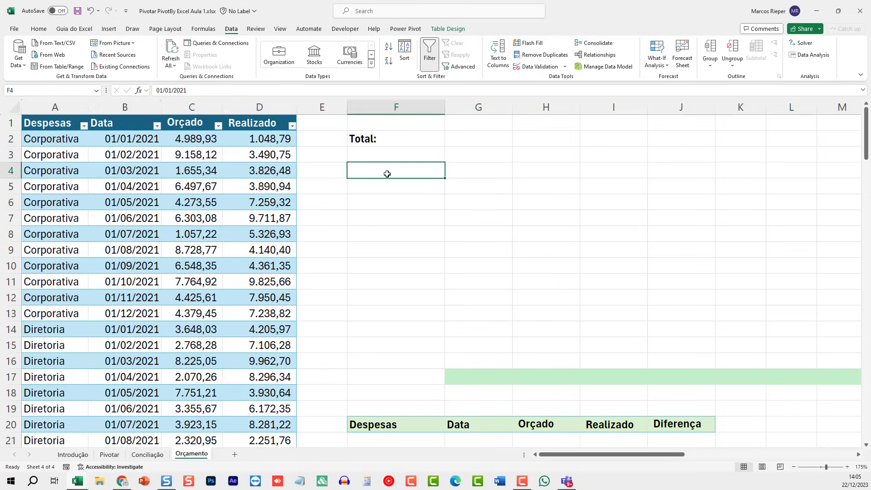
left_click(460, 141)
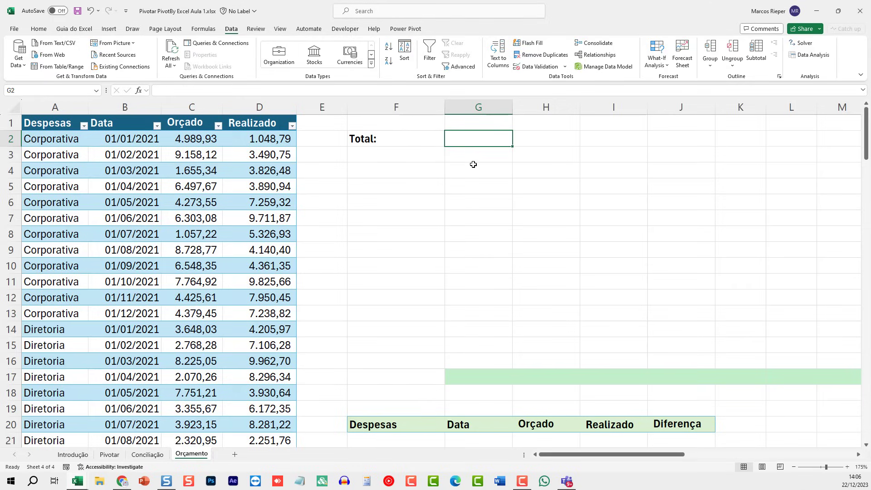
type("gAS")
key("BackSpace")
key("BackSpace")
key("BackSpace")
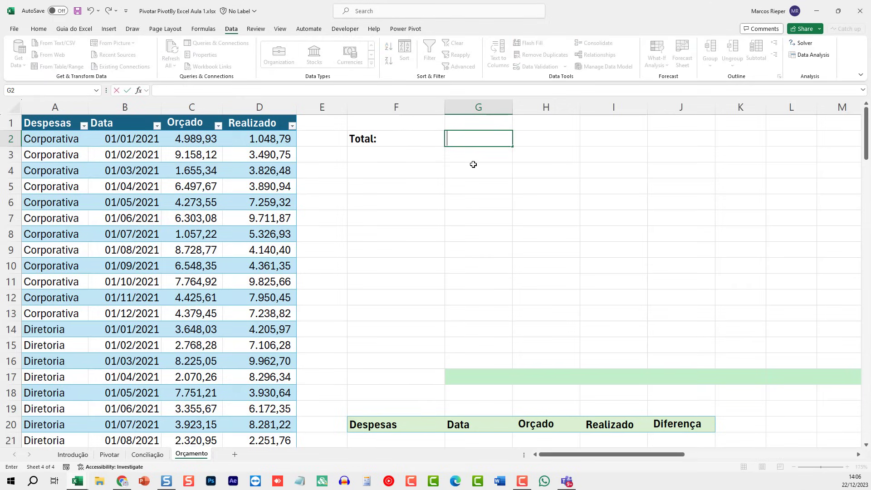
type("Gasto")
key("Return")
Start a PIVOTBY formula in F4 with the whole Despesas column, header included, as row fields, and break to a new formula line.
left_click(403, 167)
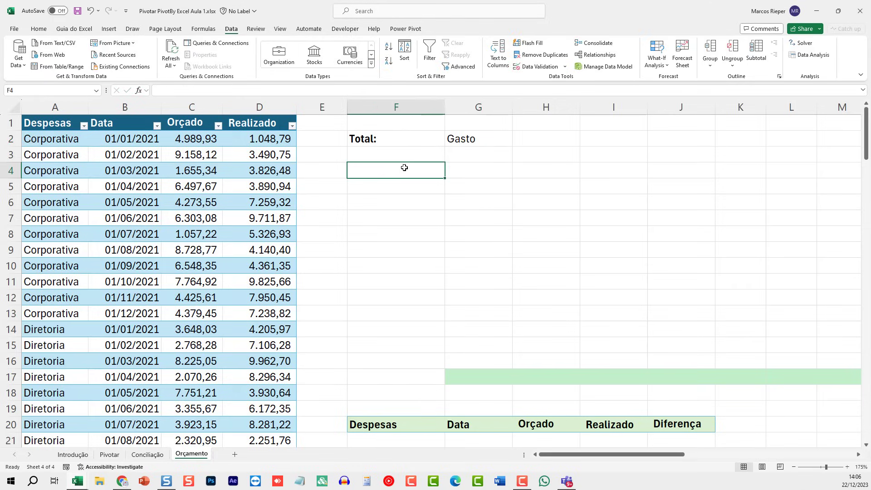
type("=")
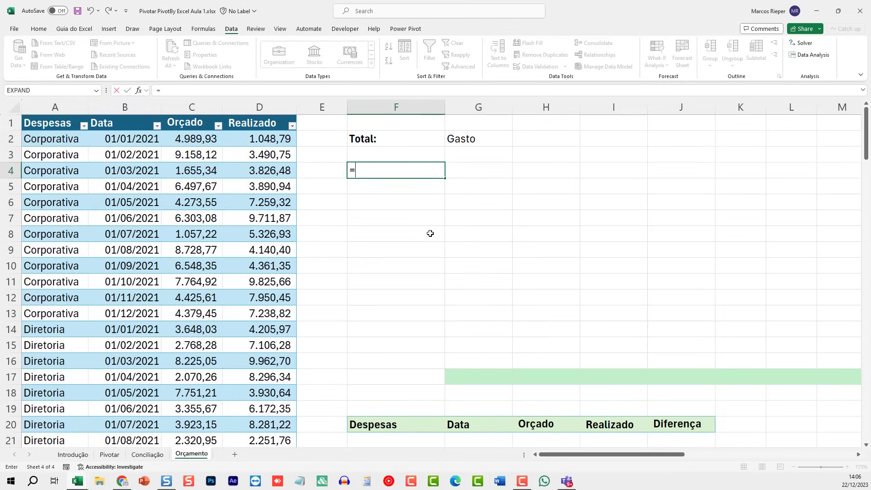
type("PVIT")
key("BackSpace")
key("BackSpace")
key("BackSpace")
type("I(")
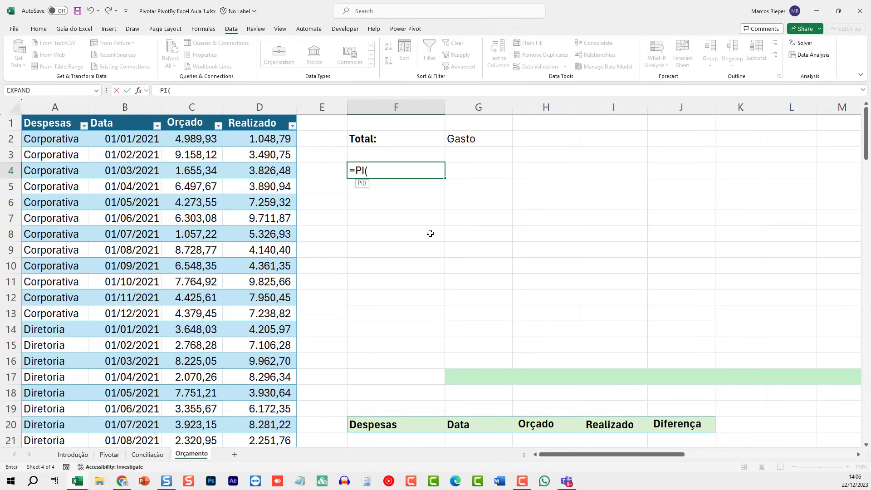
key("BackSpace")
type("VO")
key("Tab")
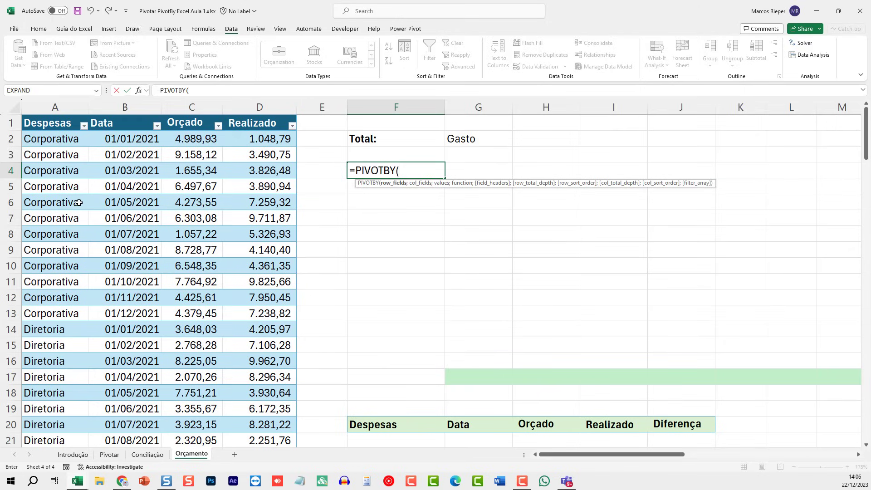
left_click(55, 115)
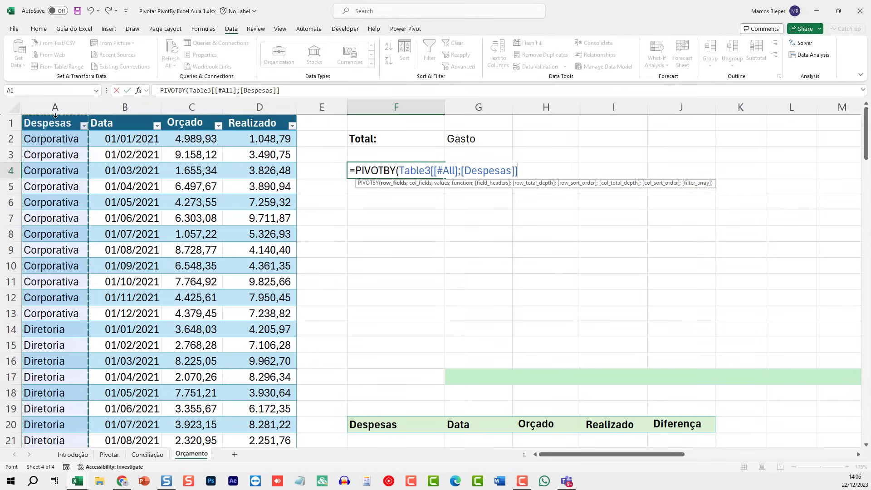
type(";")
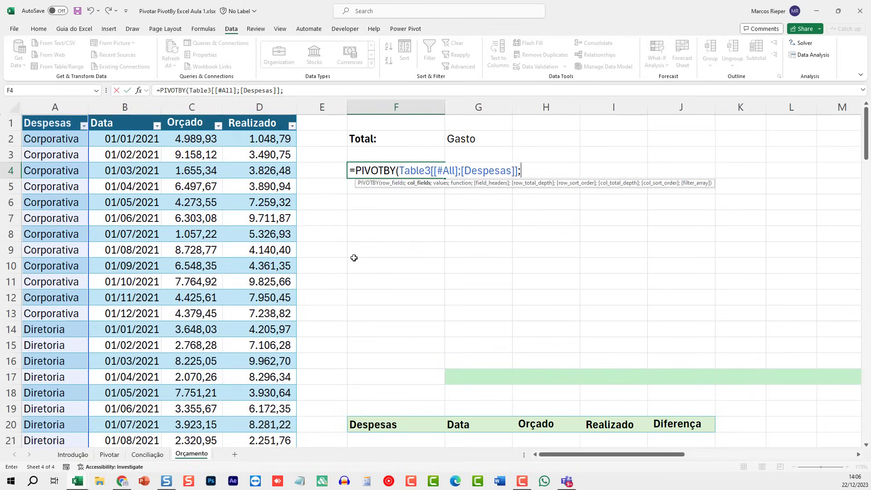
key("alt+Return")
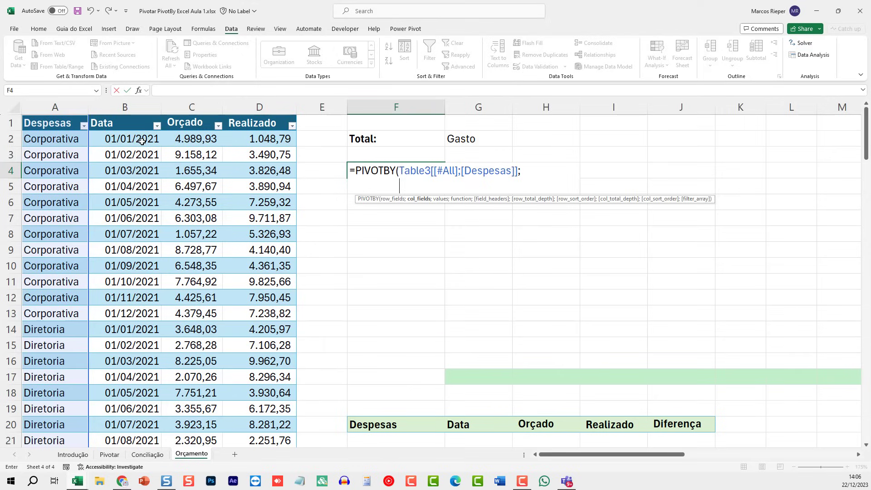
Set the PIVOTBY column fields to TEXT(Table3[[#All];[Data]];"MM/AA") and break to a new formula line.
type("TEXT(")
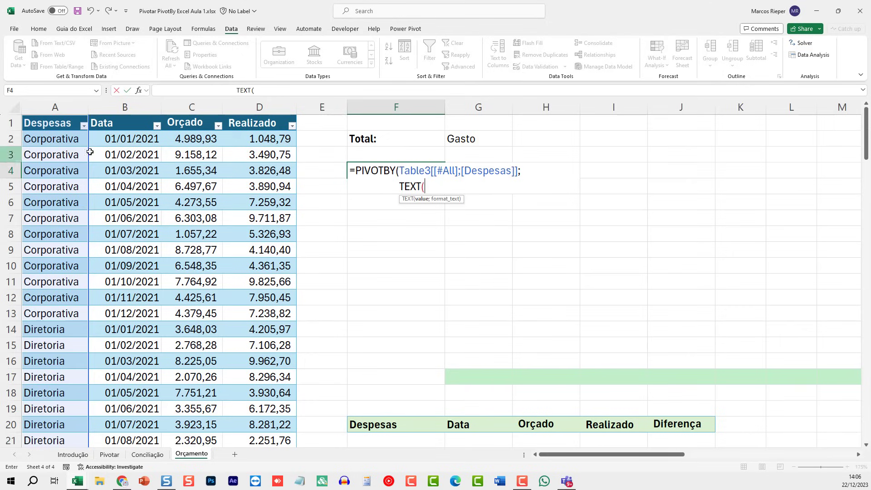
left_click(125, 116)
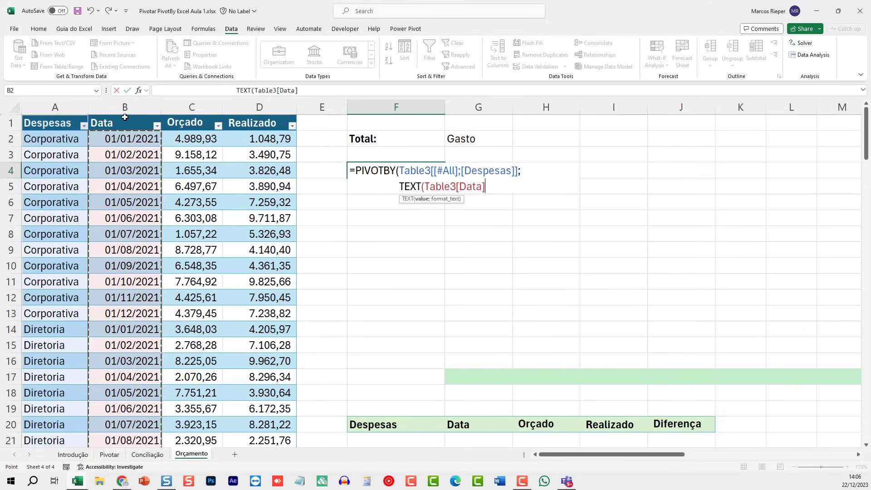
left_click(125, 116)
type(";[")
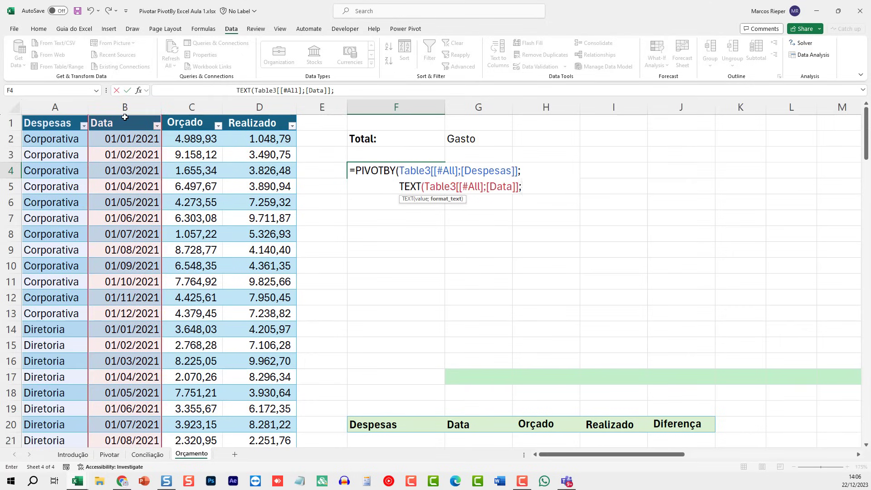
type("\"MM/AA\")")
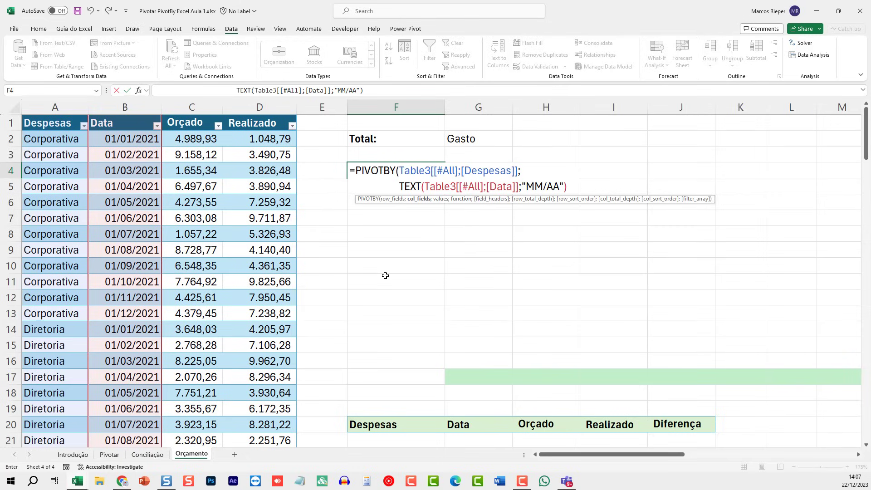
type(";")
key("alt+Return")
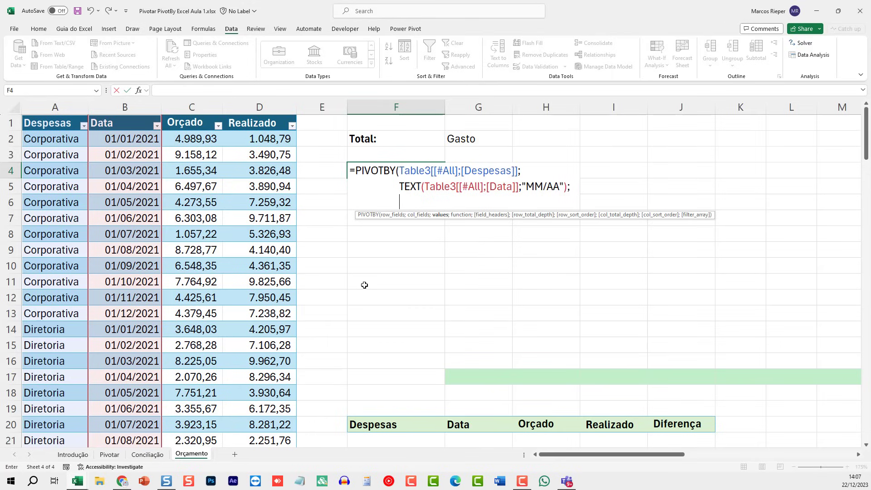
Complete the PIVOTBY formula with the whole Orçado column as values, SUM as function and field headers 1, and enter it in F4.
left_click(200, 114)
left_click(199, 114)
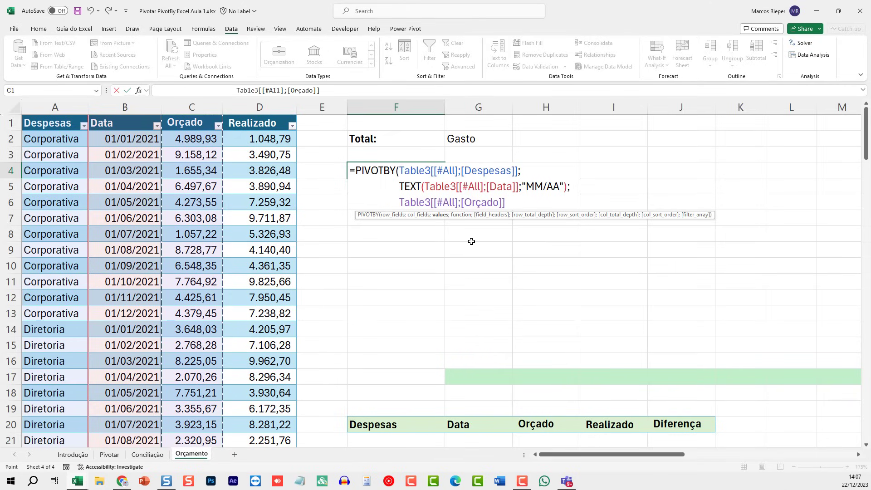
type(";")
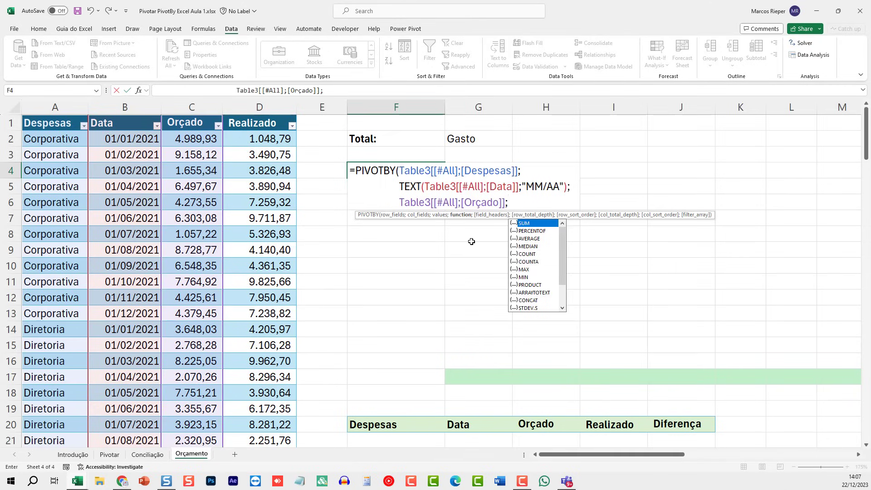
type("SUM;")
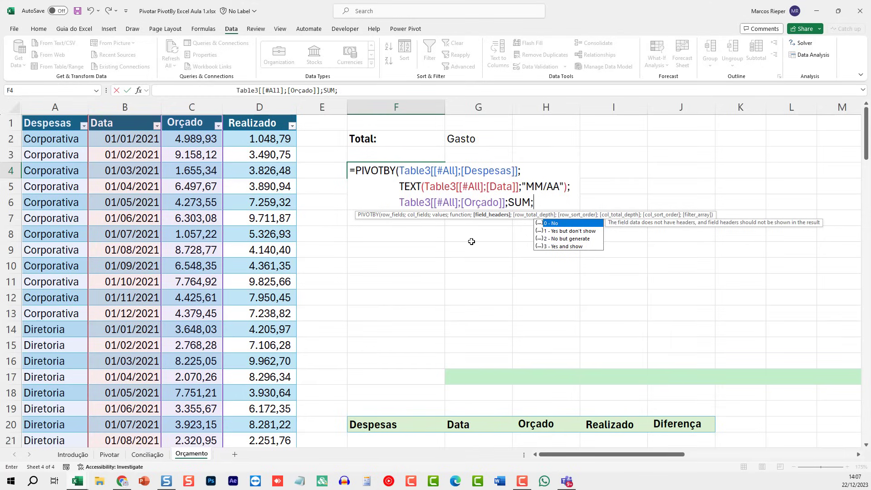
type("1)")
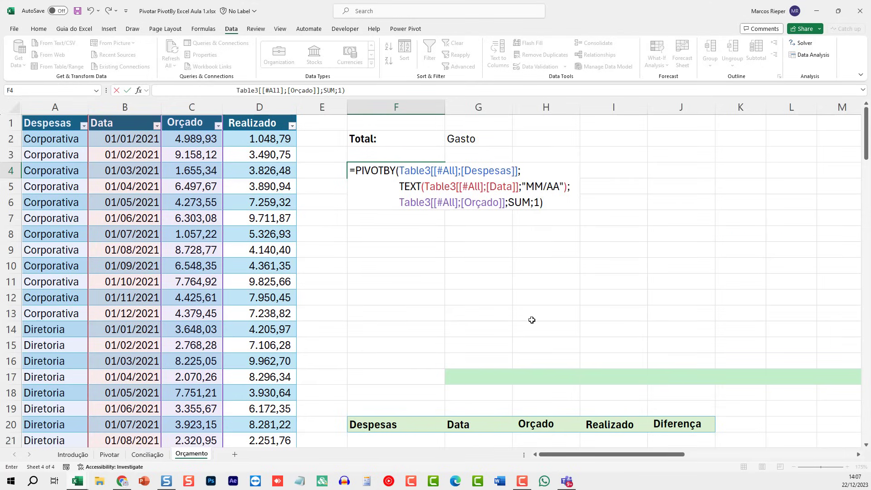
key("ctrl+Return")
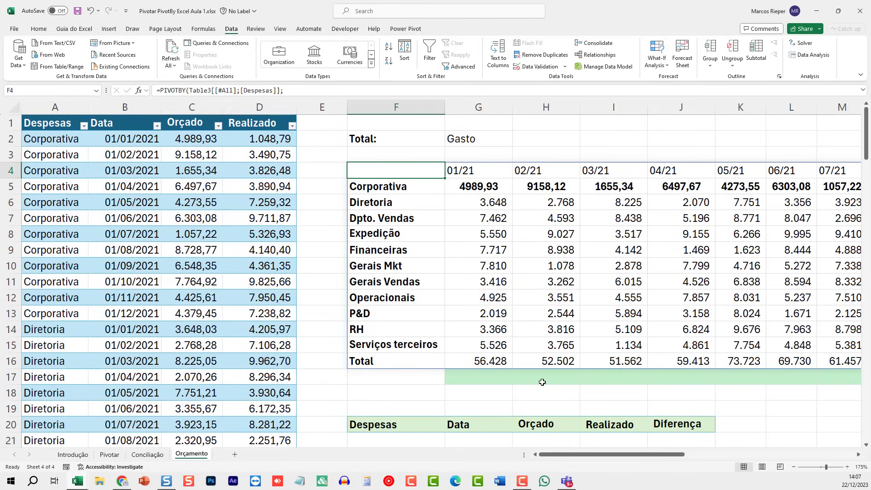
Move the PIVOTBY formula from F4 to F5, clearing it from the original cell.
key("F2")
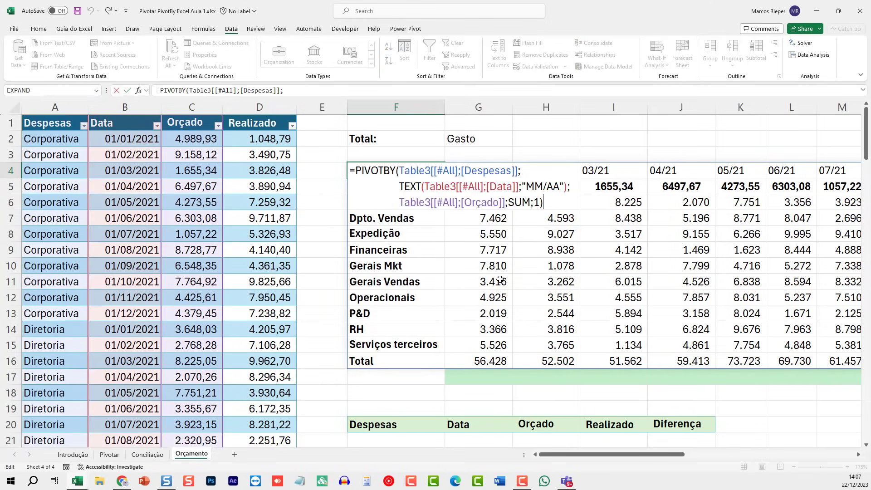
key("ctrl+c")
key("Escape")
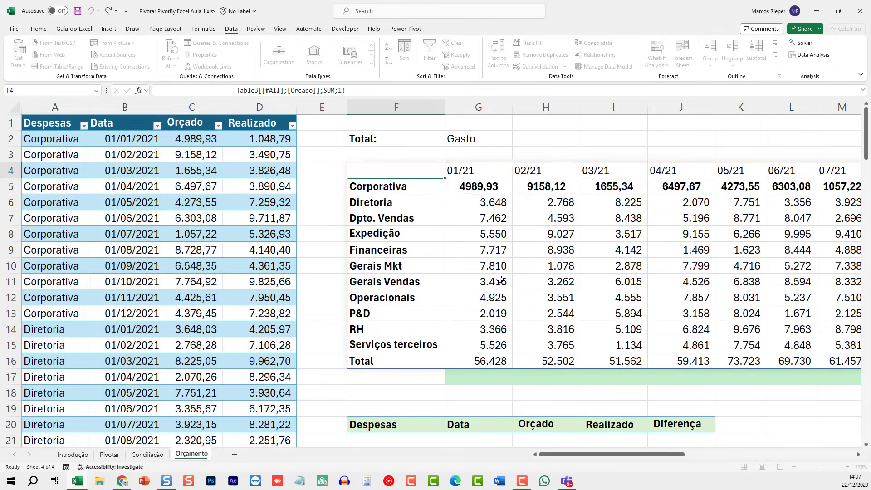
key("Delete")
key("Down")
key("F2")
key("ctrl+v")
key("ctrl+Return")
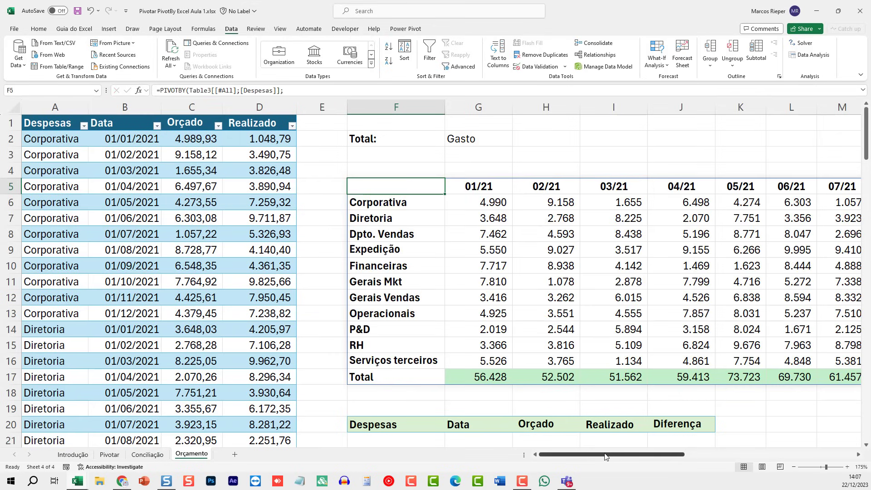
Set cell G2 beside the Total: label to Orçado.
mouse_move(607, 457)
left_mouse_down()
mouse_move(638, 462)
mouse_move(616, 459)
left_mouse_up()
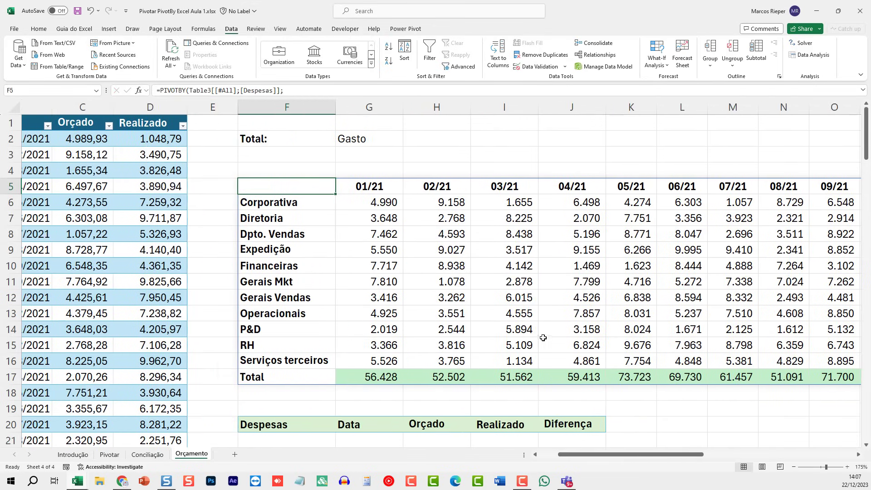
scroll(543, 336, "down", 2)
left_click(401, 130)
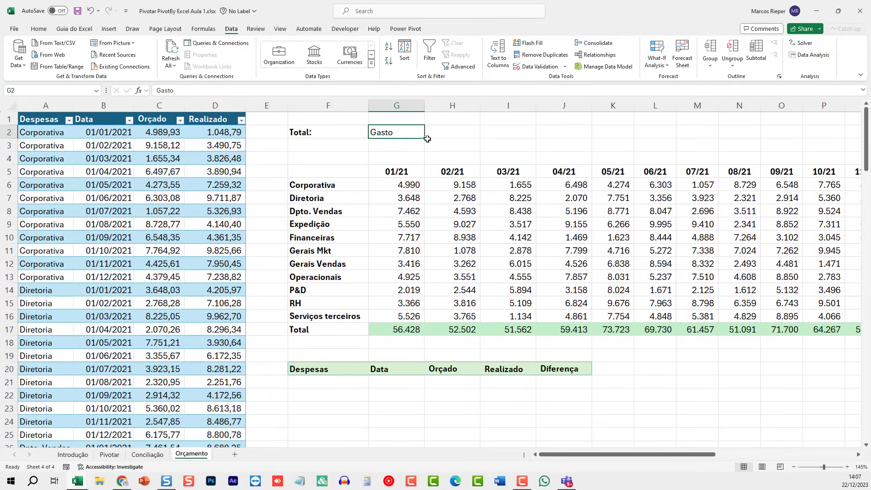
type("oRÇA")
key("BackSpace")
key("BackSpace")
key("BackSpace")
key("BackSpace")
type("Orçado")
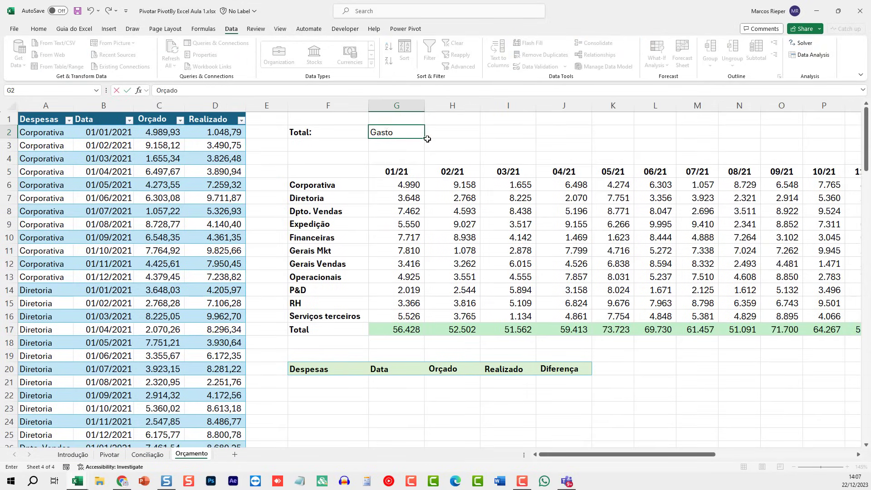
key("Return")
Examine the report's month headers, expense rows, Total column and Total row.
left_click(402, 175)
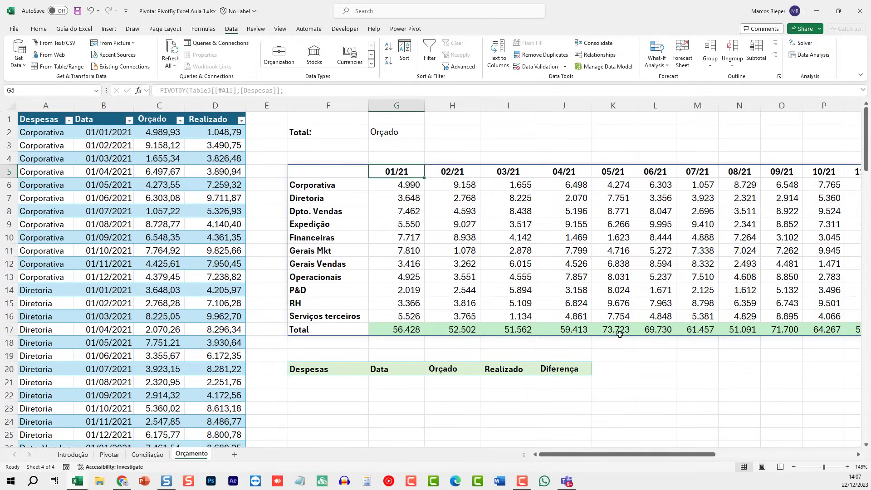
left_click_drag(618, 455, 640, 459)
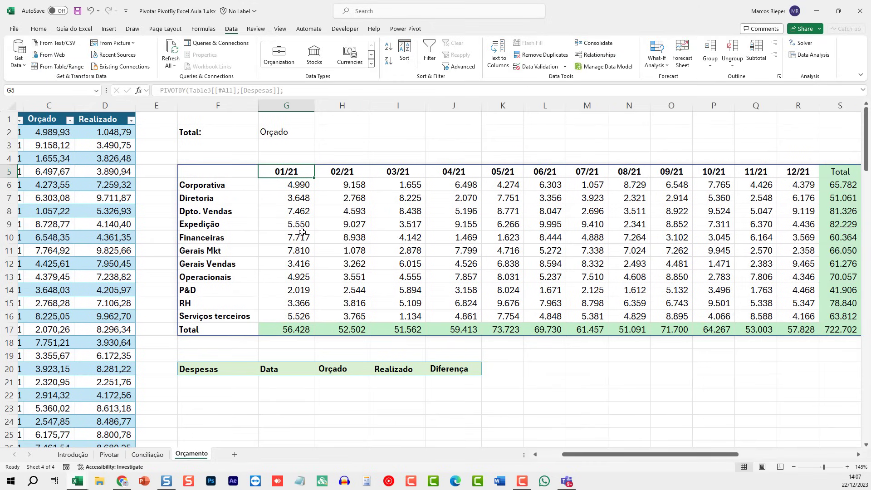
left_click(218, 186)
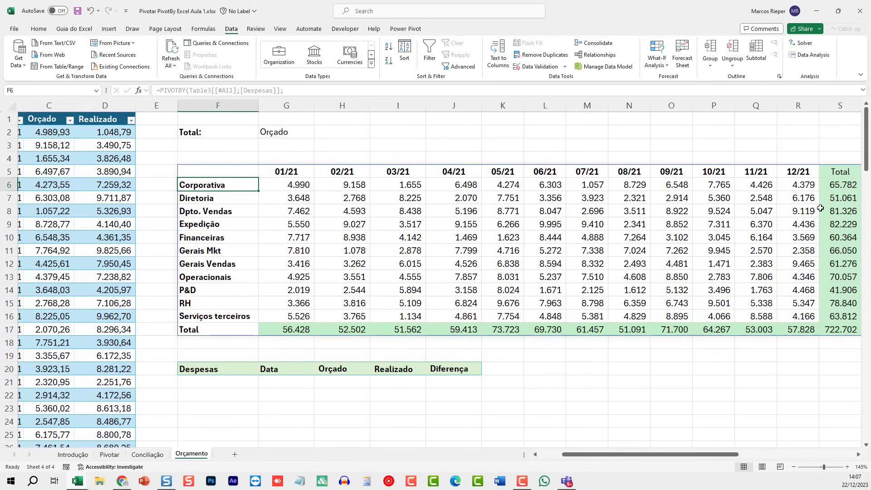
left_click(836, 233)
left_click(830, 287)
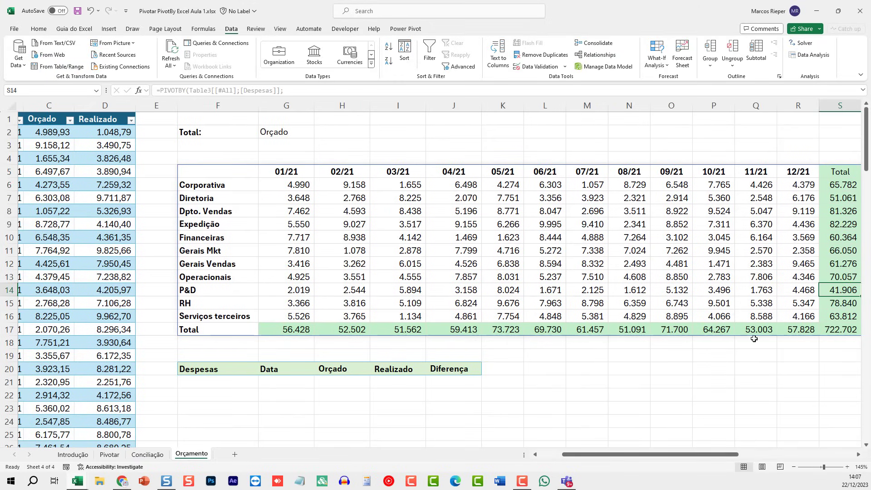
left_click(257, 321)
left_click(309, 326)
left_click(489, 324)
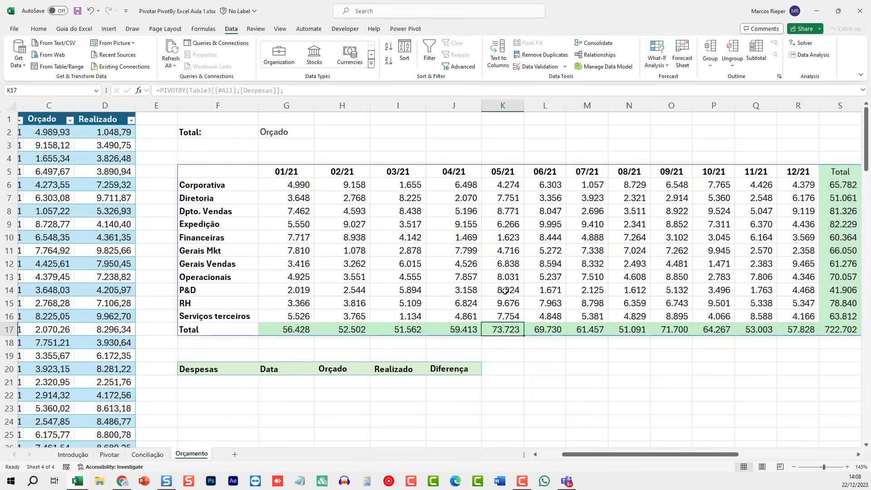
left_click(284, 170)
left_click_drag(586, 458, 562, 457)
Set cell G2 beside the Total: label to Realizado.
left_click(388, 134)
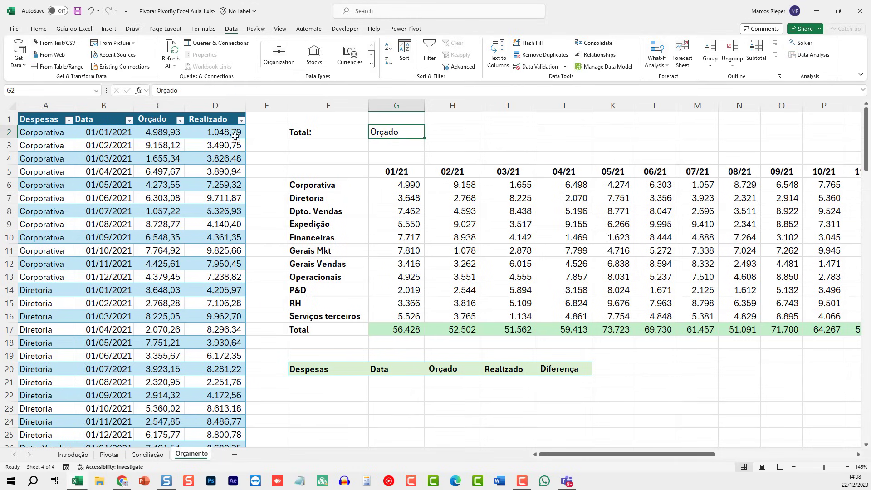
key("F2")
key("Escape")
type("Realiza")
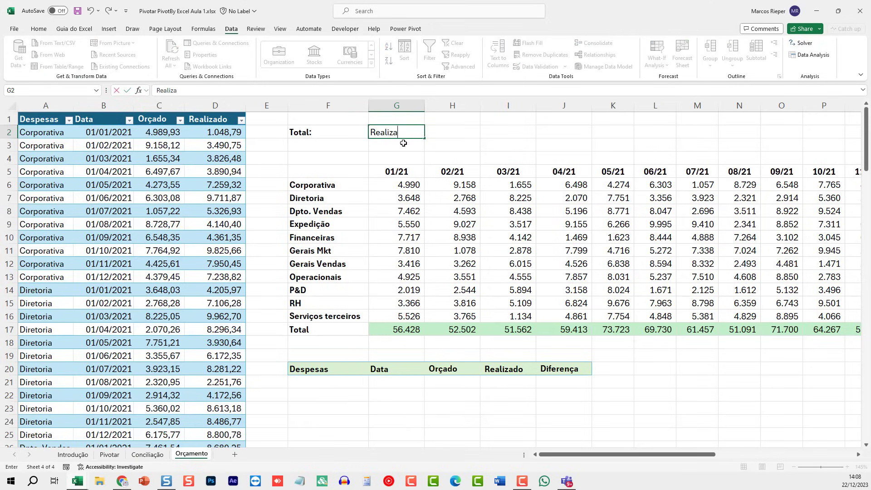
type("do")
key("Return")
double_click(335, 169)
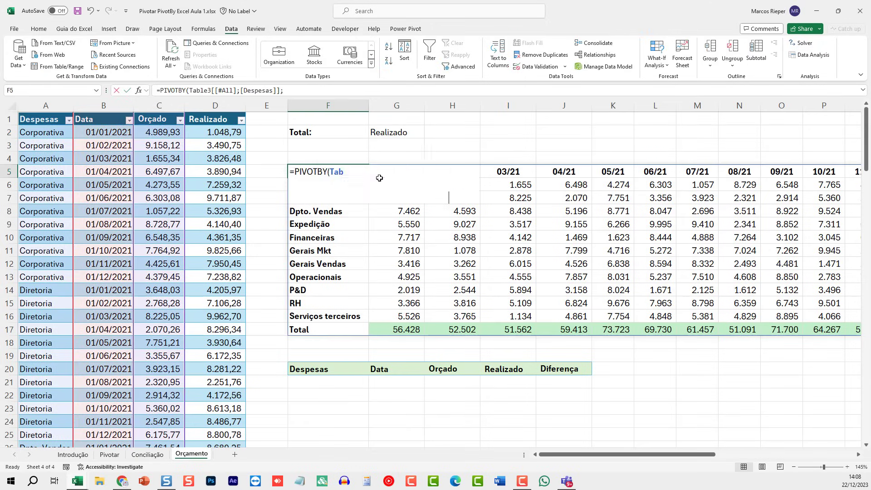
left_click_drag(461, 200, 175, 122)
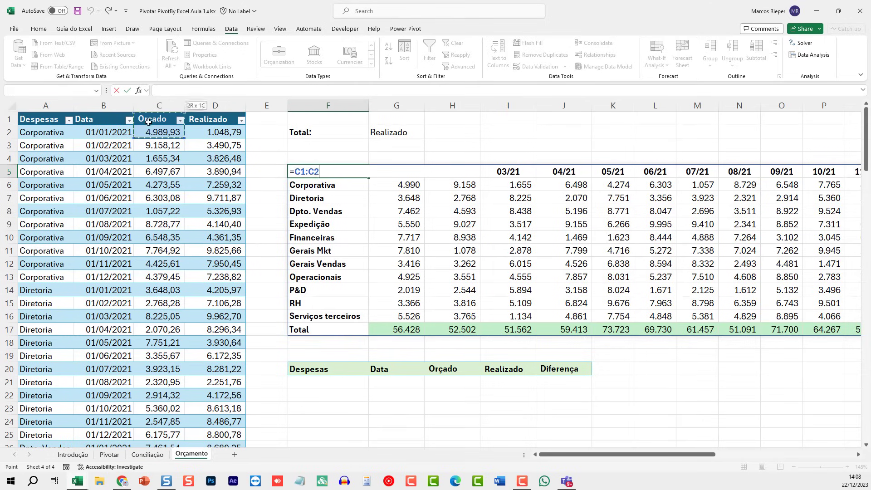
key("Escape")
double_click(320, 174)
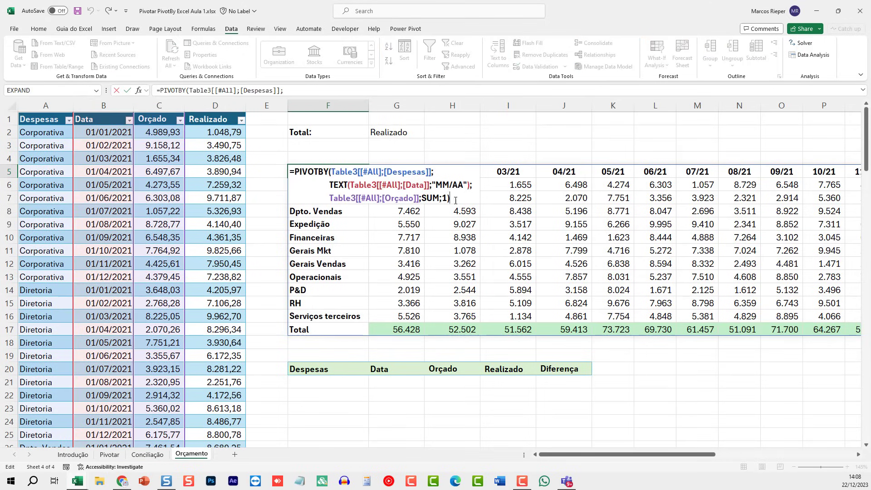
left_click_drag(456, 200, 270, 155)
key("Escape")
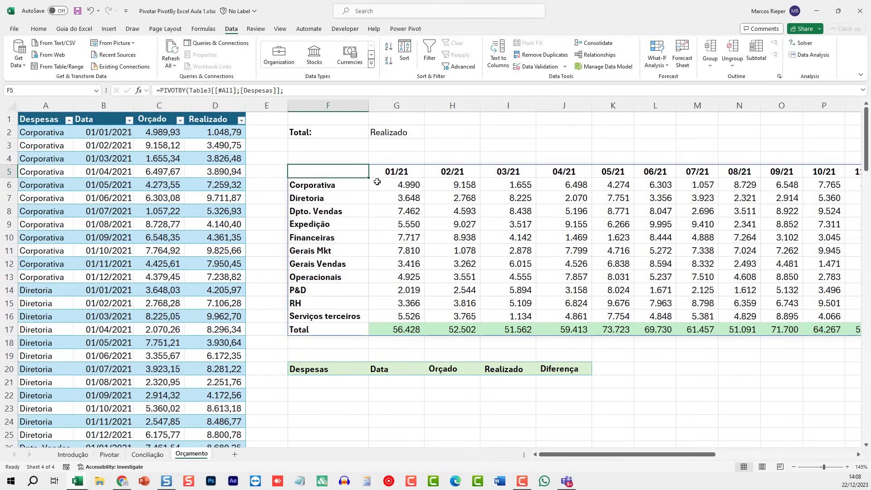
Copy the PIVOTBY formula from F5, clear the cell, and paste the formula back in for editing.
key("F2")
left_click_drag(450, 199, 288, 167)
key("ctrl+c")
key("Escape")
key("BackSpace")
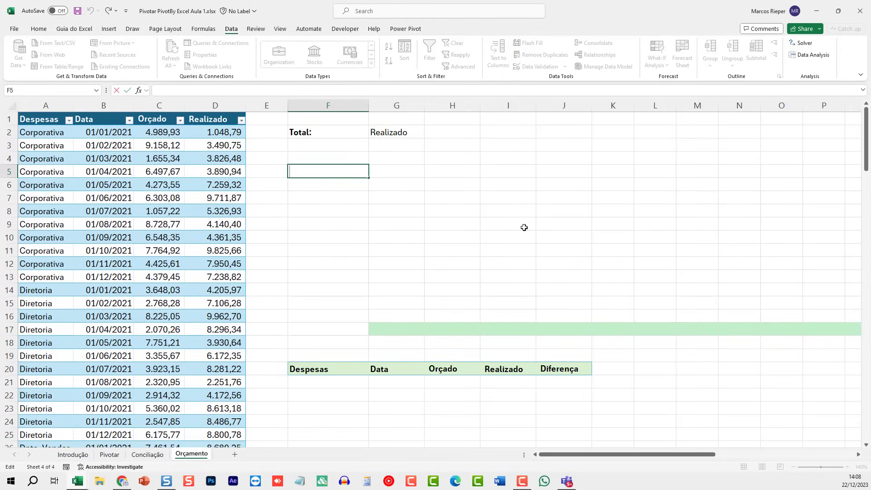
key("ctrl+v")
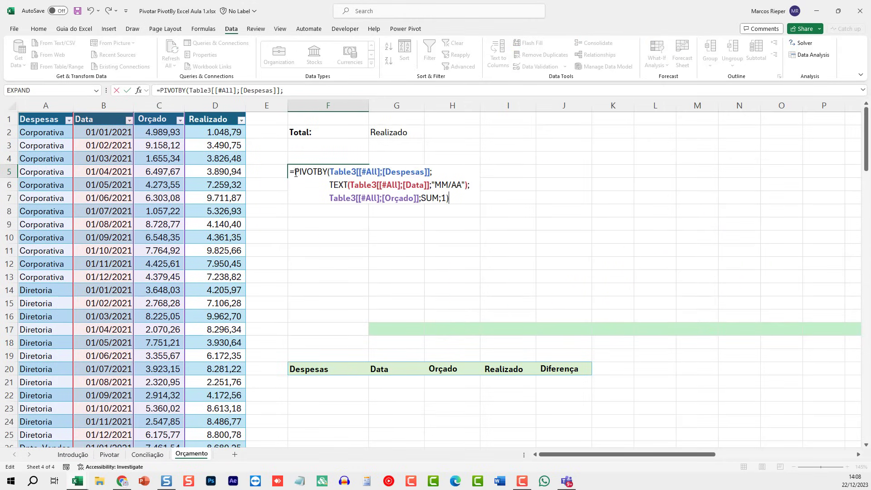
Wrap F5's PIVOTBY in an IF that tests $G$2="ORÇADO", with the PIVOTBY as its value if true.
type("f(")
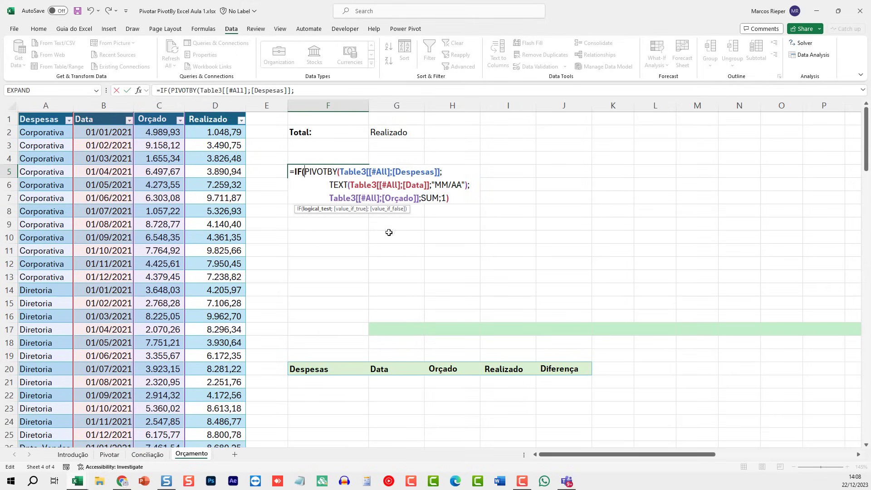
left_click(382, 132)
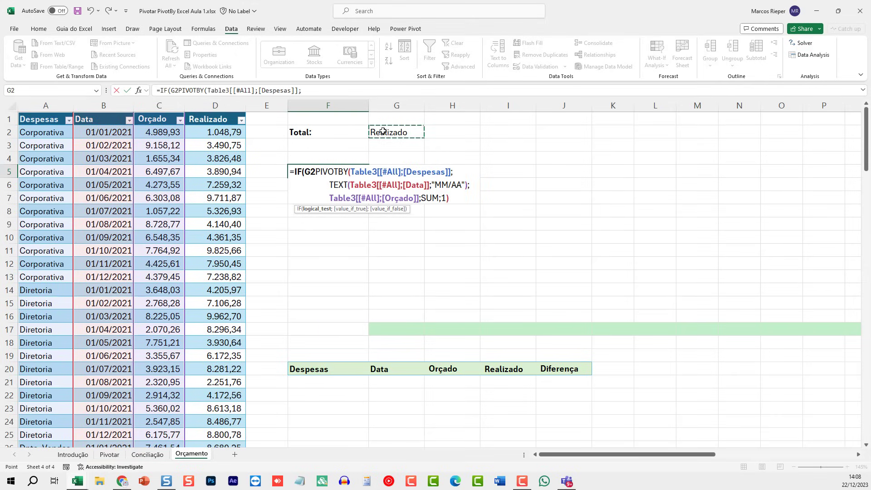
type(";")
key("Left")
key("F4")
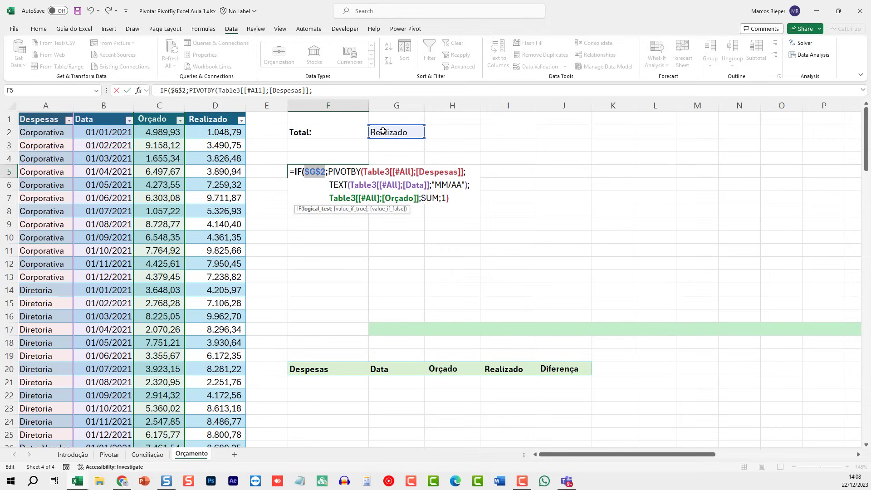
key("Right")
type("=")
type("\"ORÇADO")
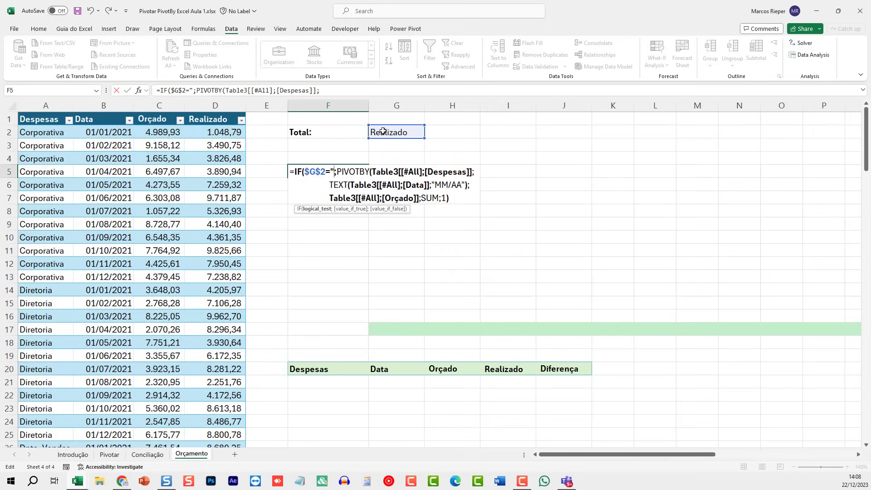
type("\"")
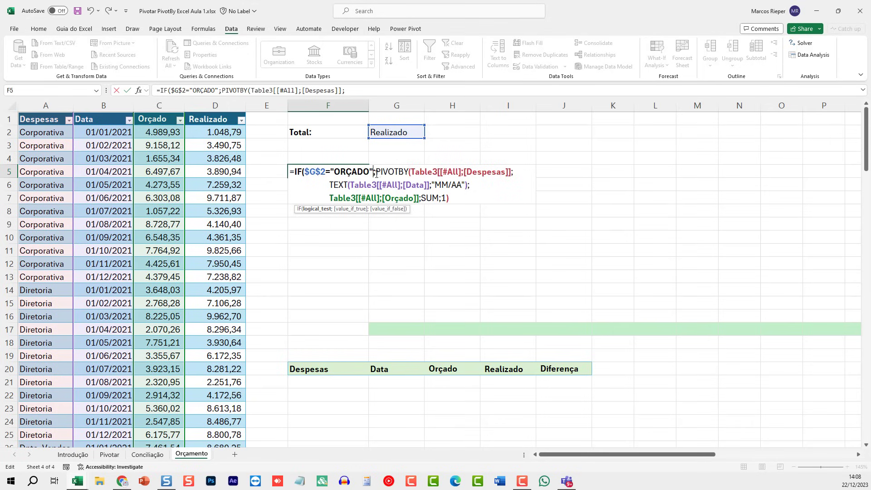
Indent the TEXT and Table3[[#All];[Orçado]] lines of F5's formula to align beneath PIVOTBY.
left_click(331, 185)
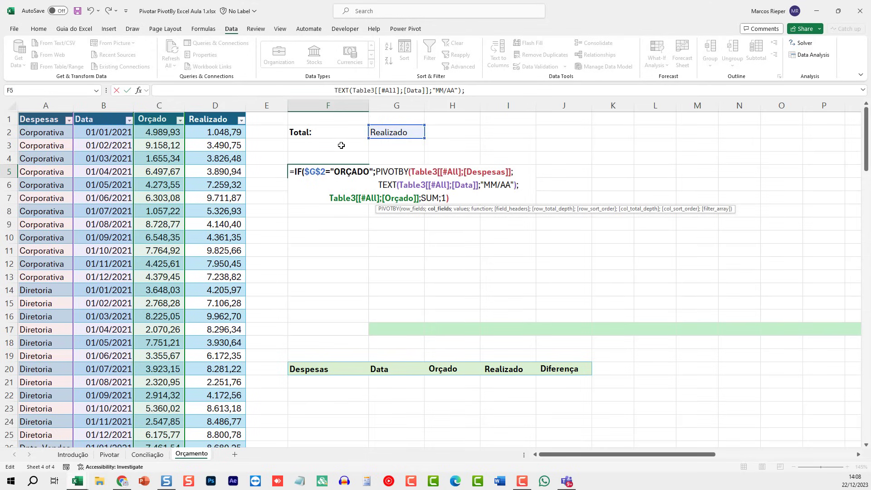
key("BackSpace")
key("Down")
key("Home")
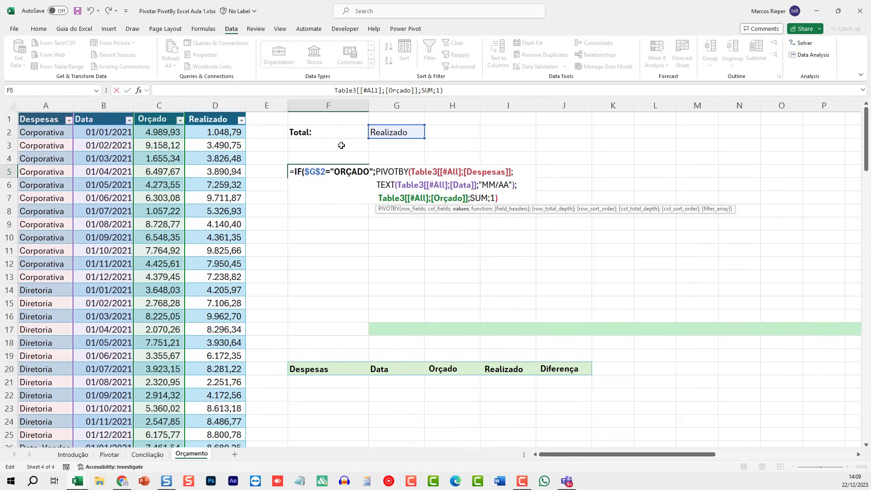
key("BackSpace")
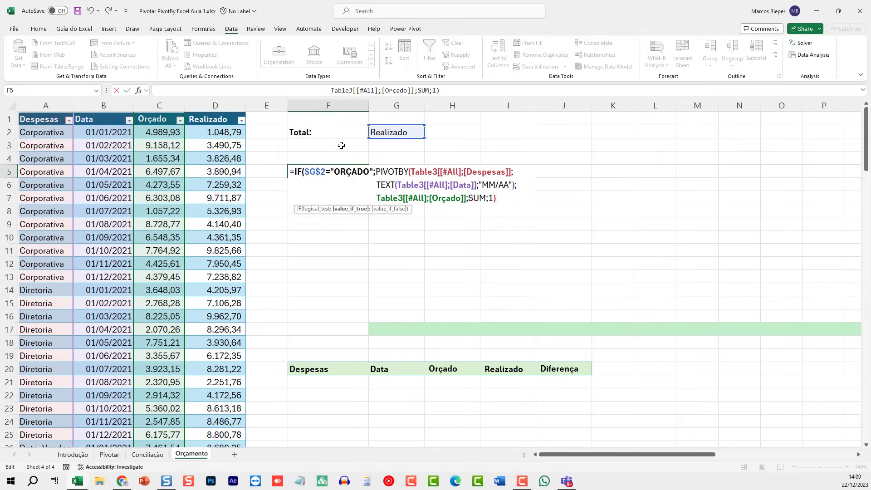
Add a nested IF testing $G$2="REALIZADO" on a new line as the value if false of F5's first IF.
type(";")
key("alt+Return")
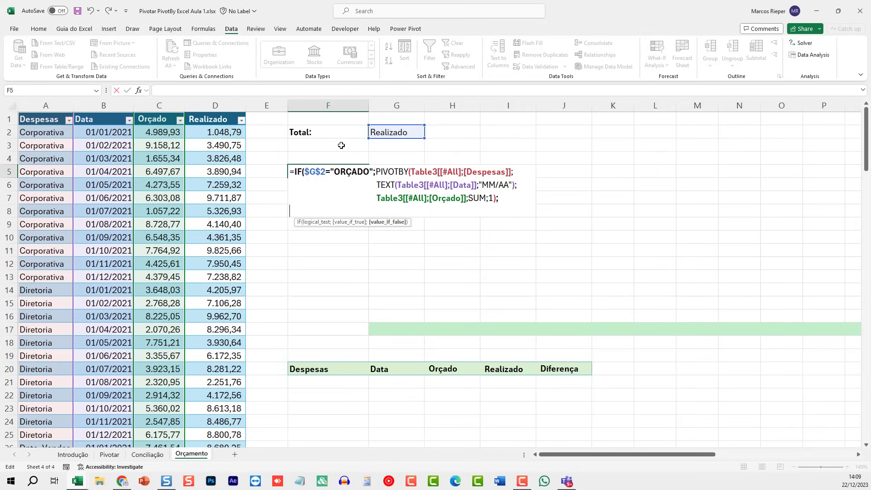
type("IF(")
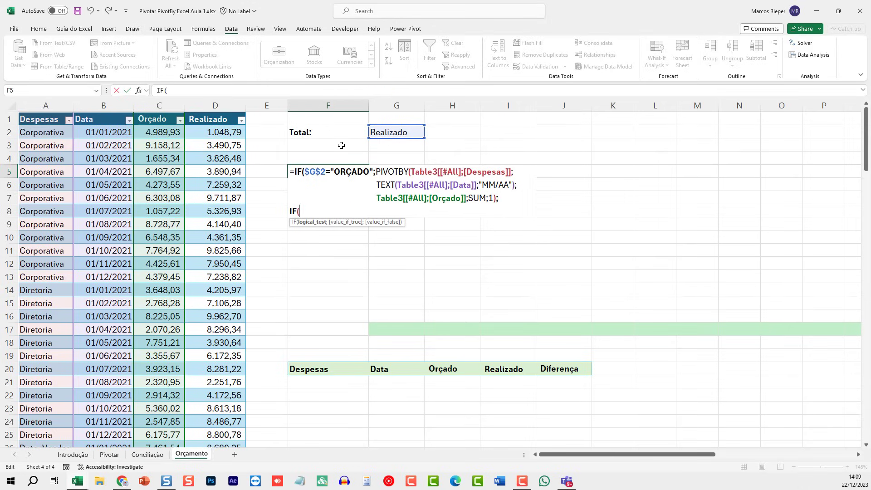
type("$G$2")
key("F4")
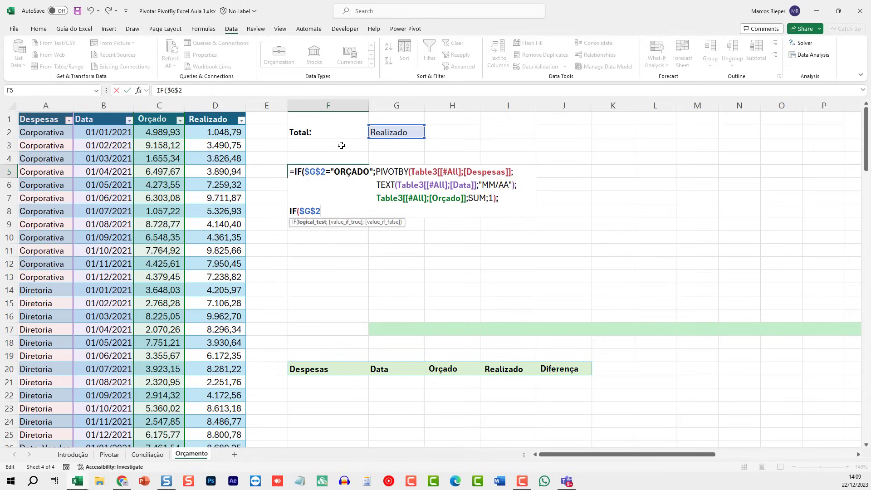
type("=\"REALIZAO")
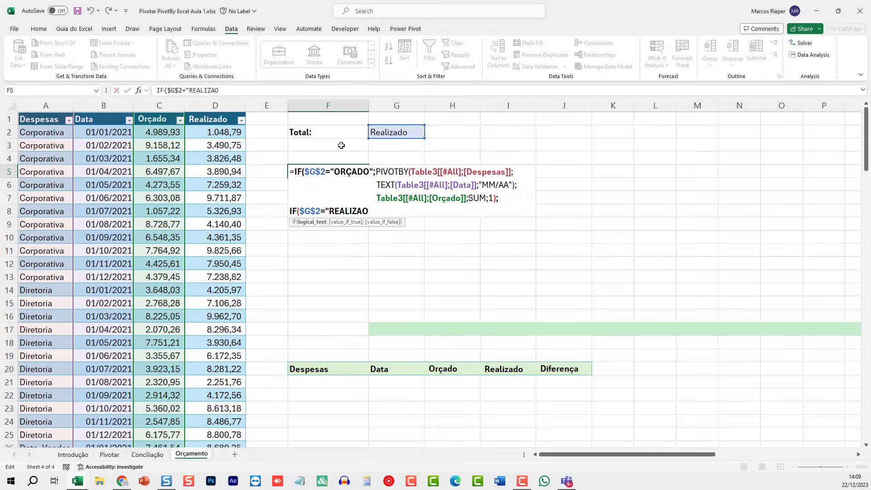
key("BackSpace")
type("DO\";")
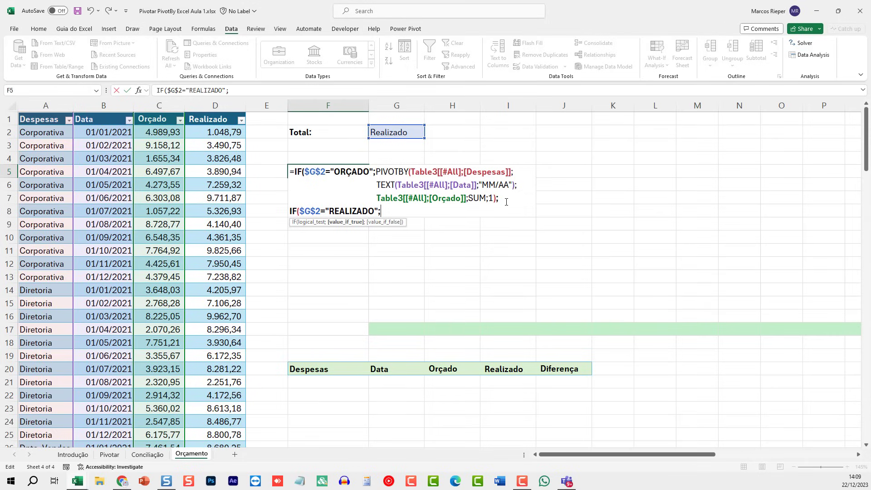
Duplicate the three-line PIVOTBY expression into the nested IF as its value if true.
left_click_drag(500, 200, 377, 171)
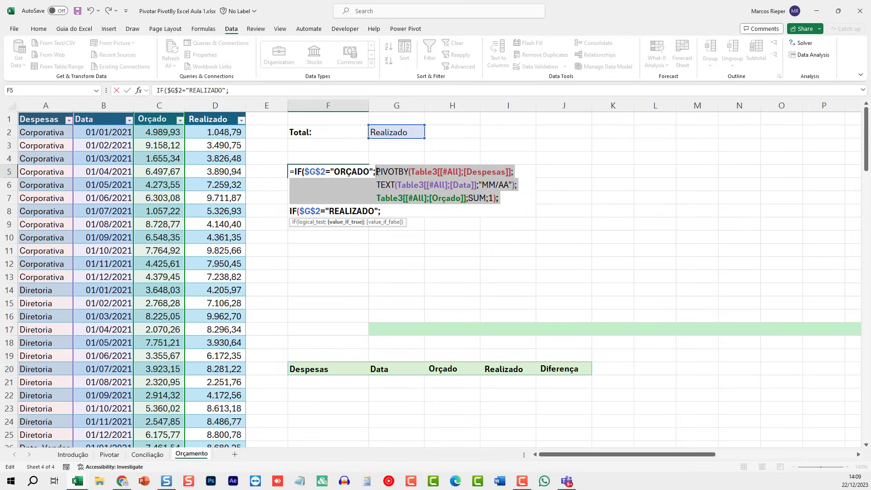
key("ctrl+c")
left_click(498, 217)
key("ctrl+v")
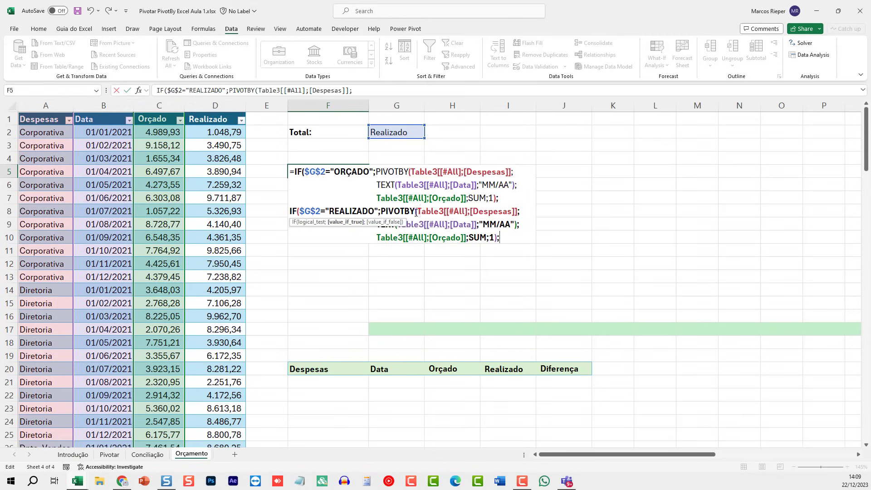
left_click(498, 220)
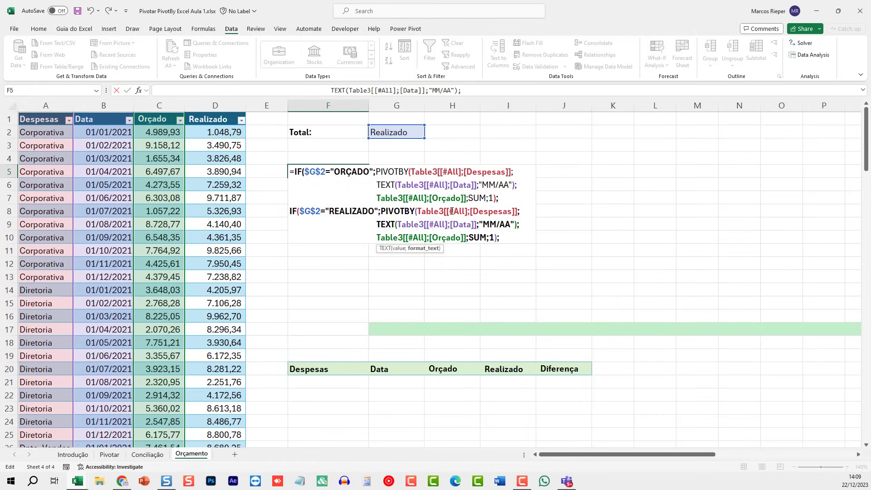
Replace the Orçado column with Table3[[#All];[Realizado]] in the second PIVOTBY, then close both IFs and commit the formula.
double_click(449, 238)
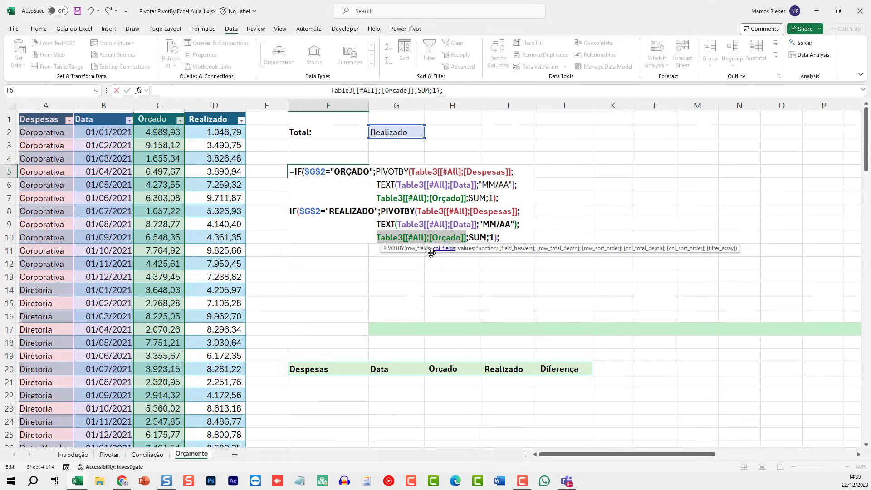
left_click(208, 113)
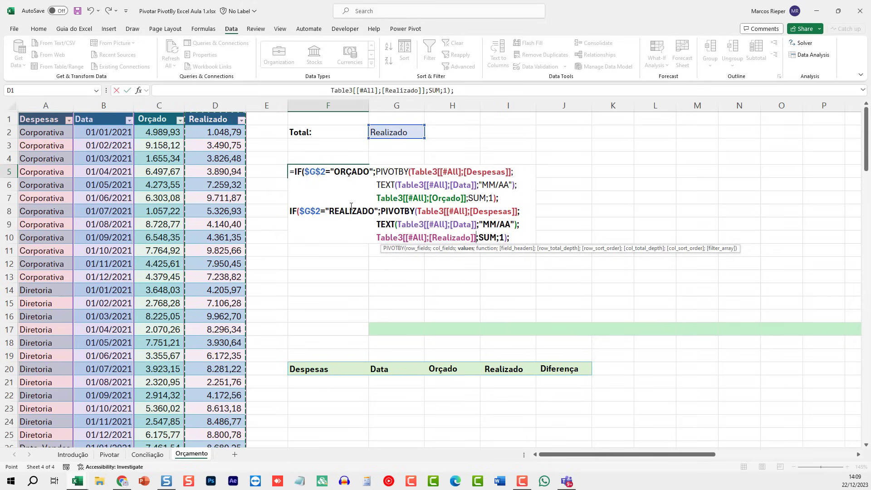
left_click(518, 235)
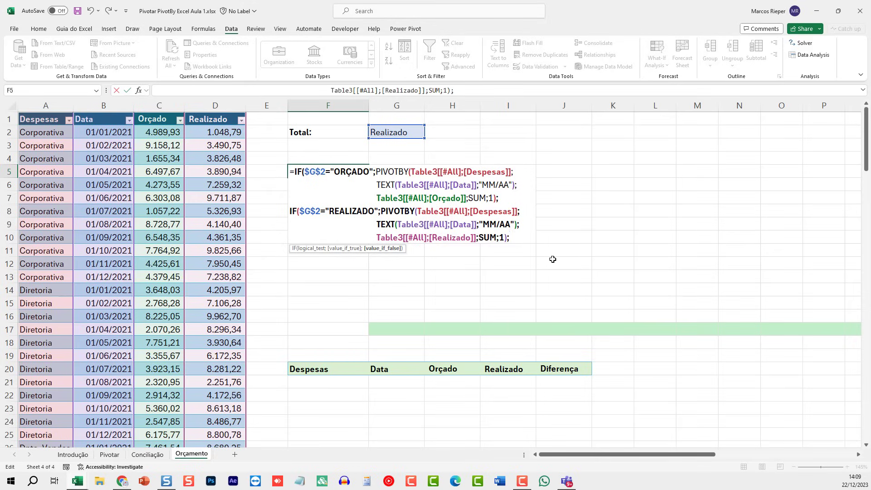
key("BackSpace")
type(")")
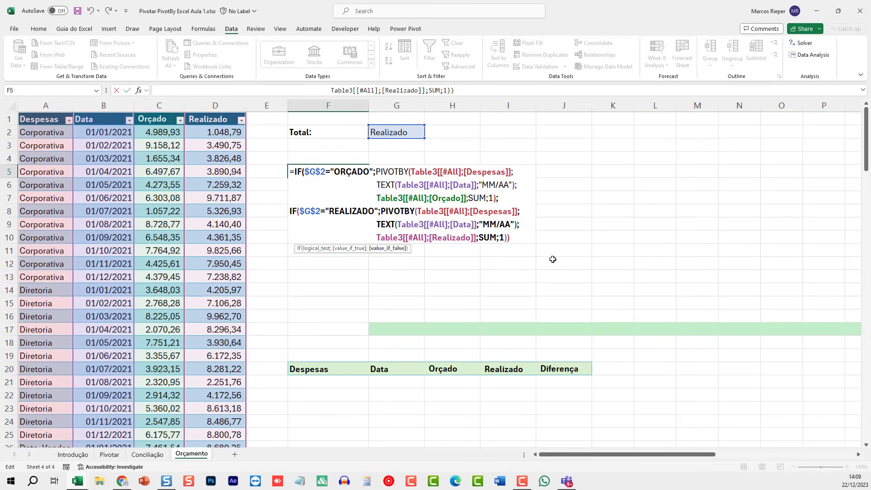
type(")")
key("ctrl+Return")
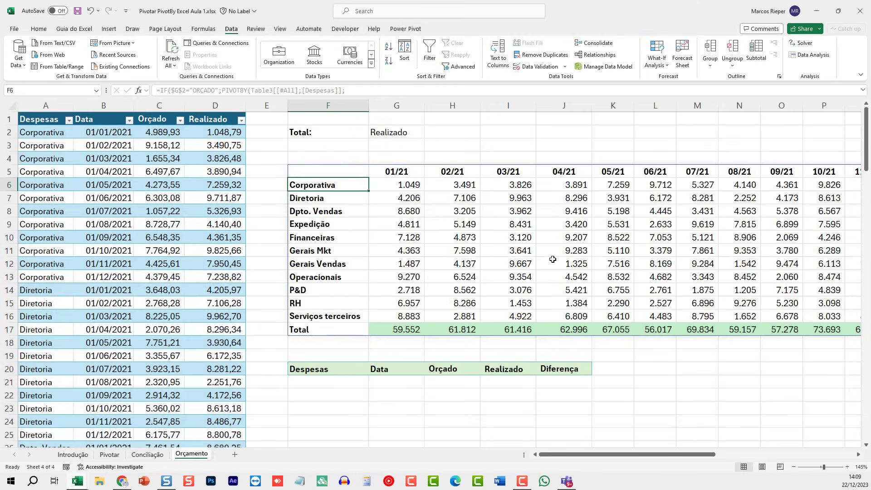
Test the Total selector in G2 by entering ORÇADO, REALIZADO and ORÇADO again.
left_click(389, 139)
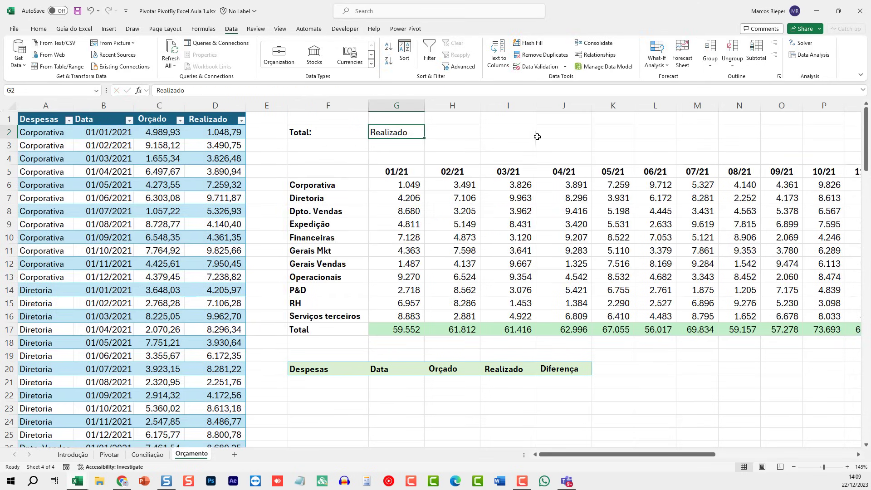
type("ORÇADO")
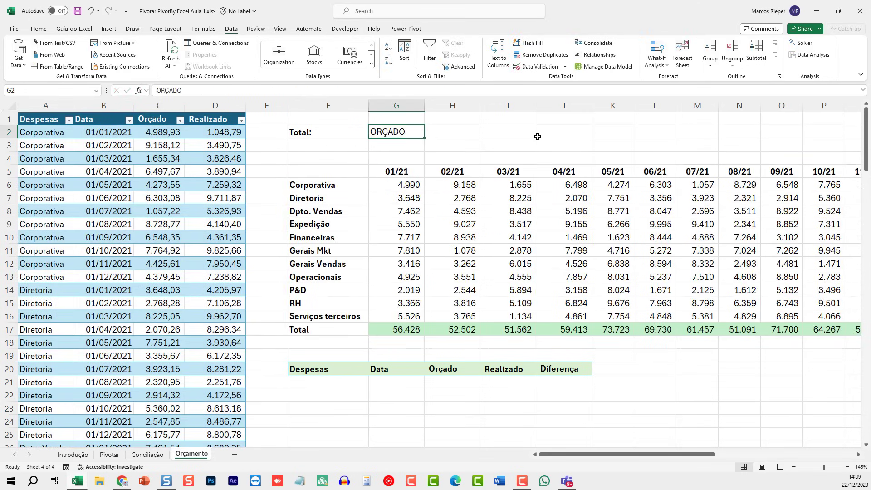
key("BackSpace")
key("BackSpace")
key("BackSpace")
key("BackSpace")
key("BackSpace")
key("BackSpace")
type("REALIZADO")
key("Return")
key("Up")
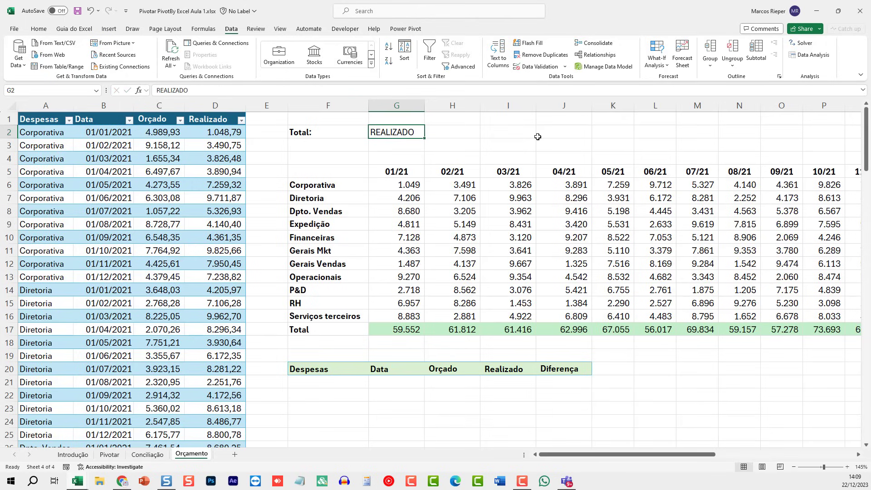
type("ORÇADO")
key("Return")
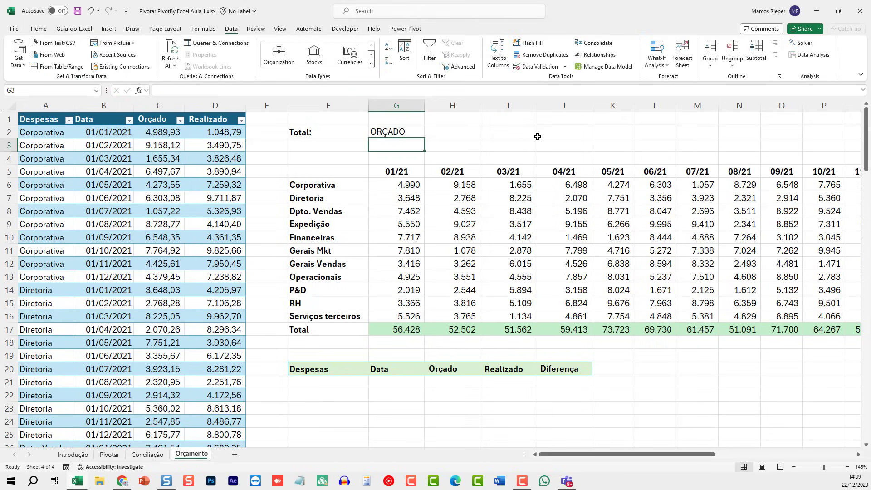
Set the Total selector in G2 to REALIZADO.
key("Up")
type("REALIZADO")
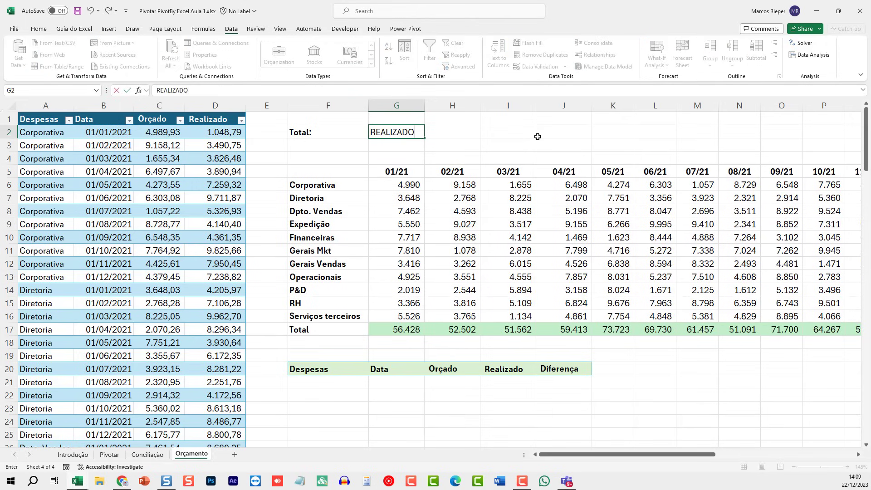
key("Return")
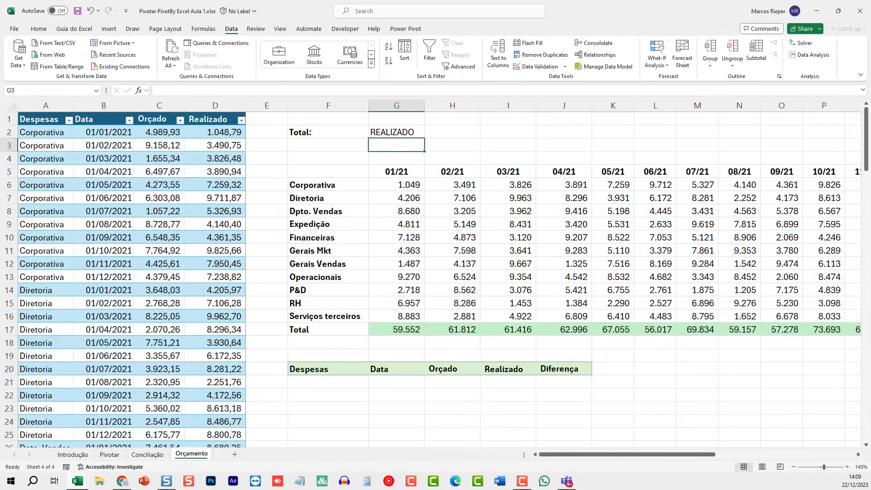
Cut the whole IF formula out of F5, empty the cell, and paste the formula back in for editing.
double_click(328, 169)
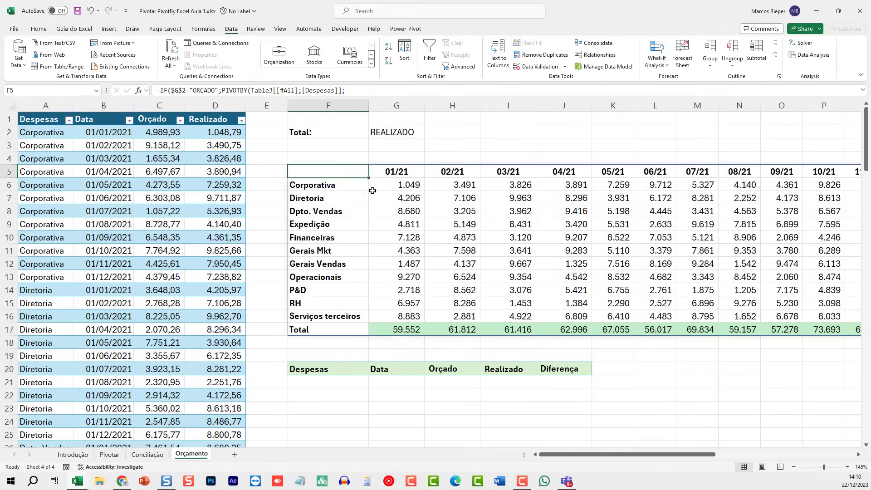
key("ctrl+a")
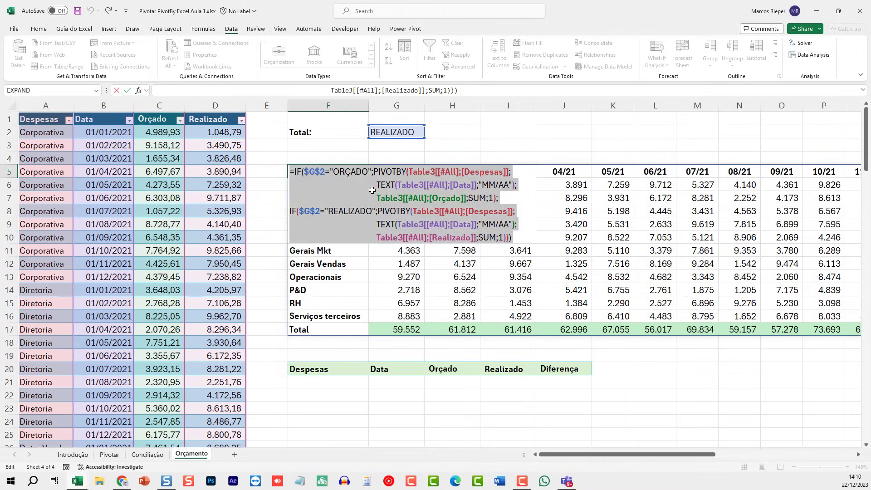
key("ctrl+x")
key("Return")
key("Up")
key("F2")
key("ctrl+v")
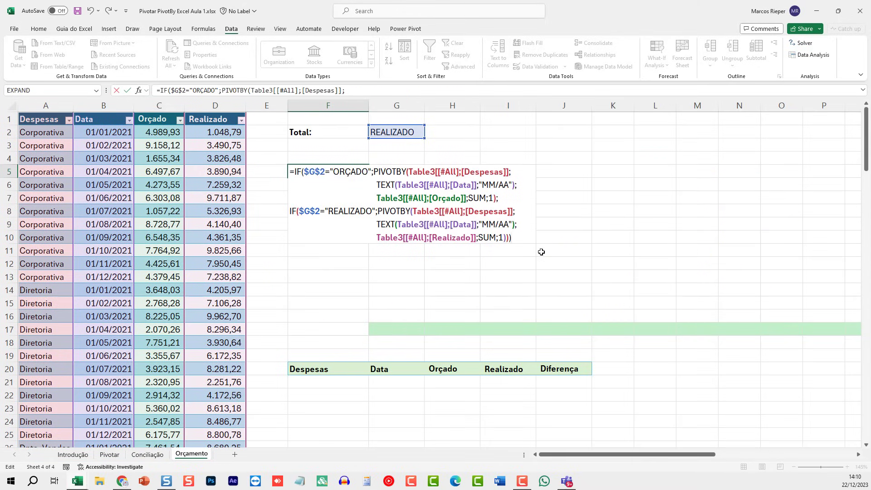
Remove the formula's outer closing parentheses and begin a third condition on a new line: IF($G$2="GASTO";.
key("ctrl+End")
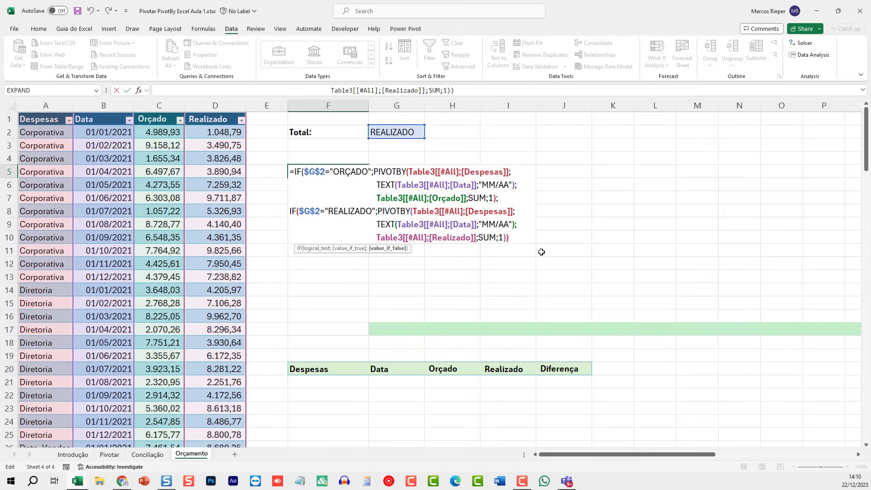
key("BackSpace")
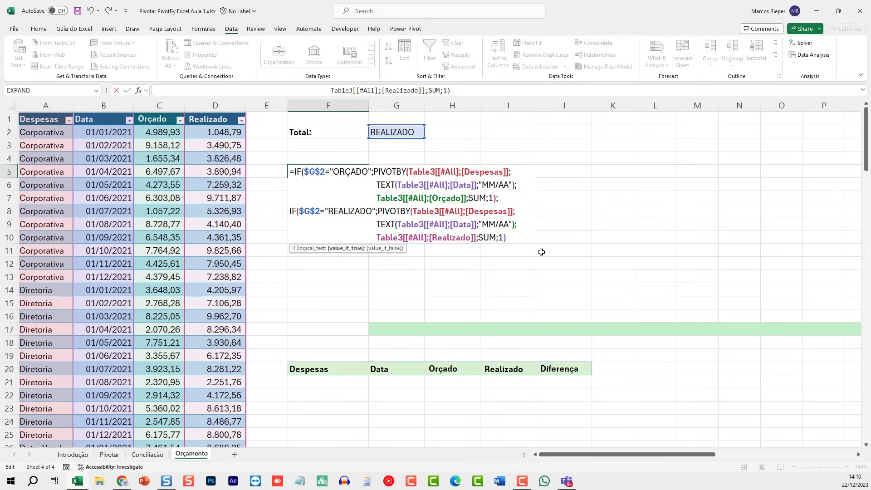
type(";")
key("alt+Return")
type("IF")
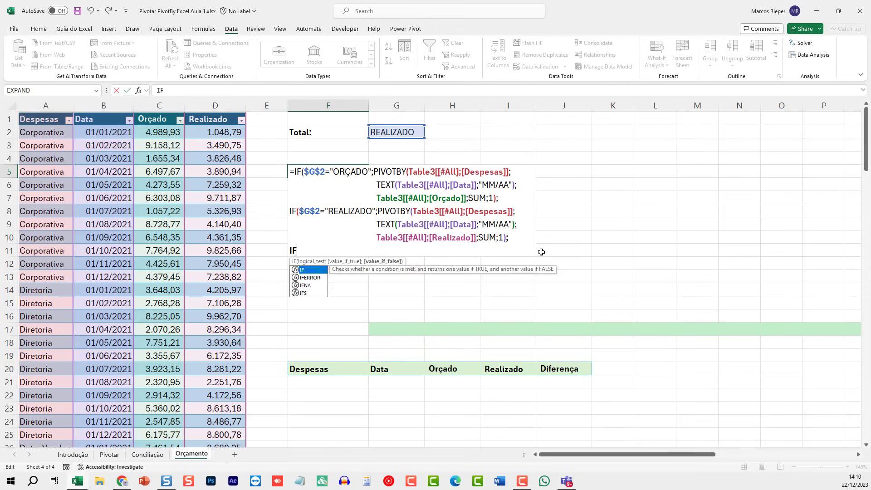
type("(")
type("$G$2")
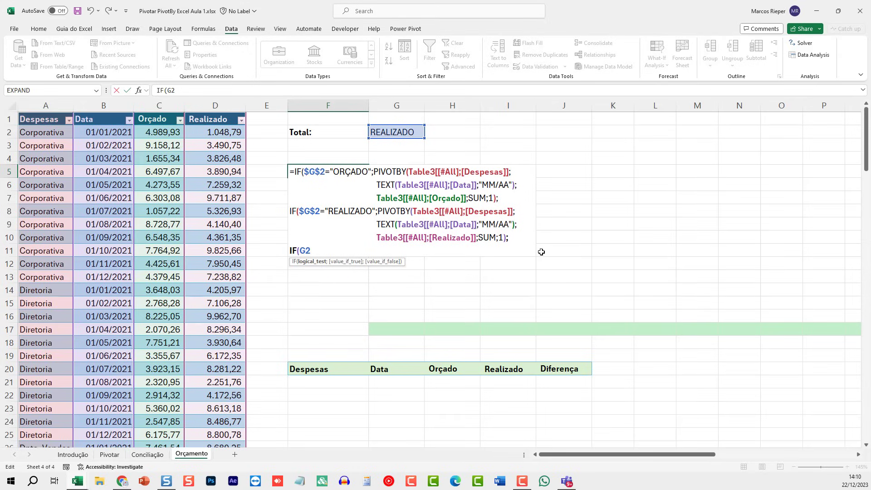
type("=\"GASTO")
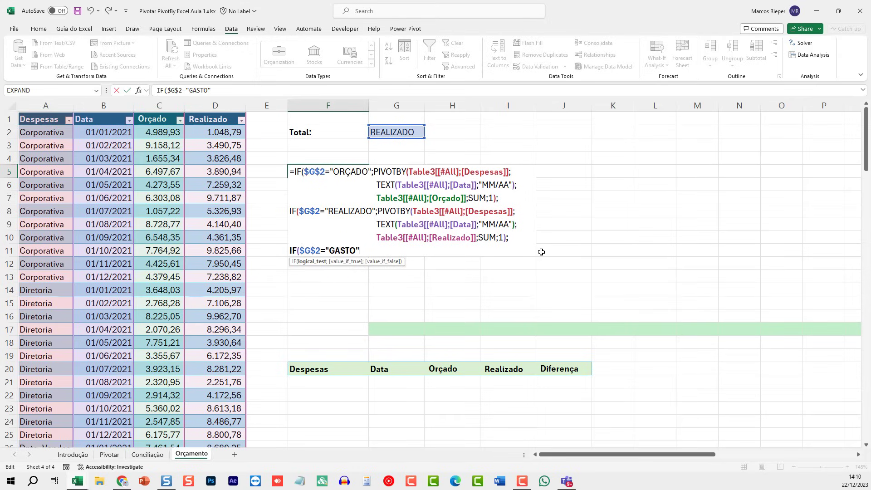
type("\";")
Copy the REALIZADO branch's PIVOTBY expression and paste it as the true result of the GASTO condition.
left_click_drag(518, 239, 378, 209)
key("ctrl+c")
left_click(378, 251)
key("ctrl+v")
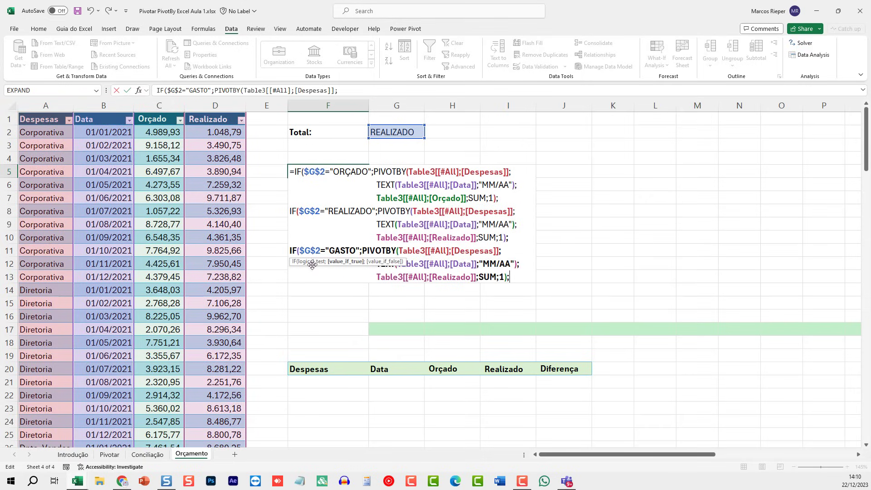
left_click_drag(329, 267, 324, 157)
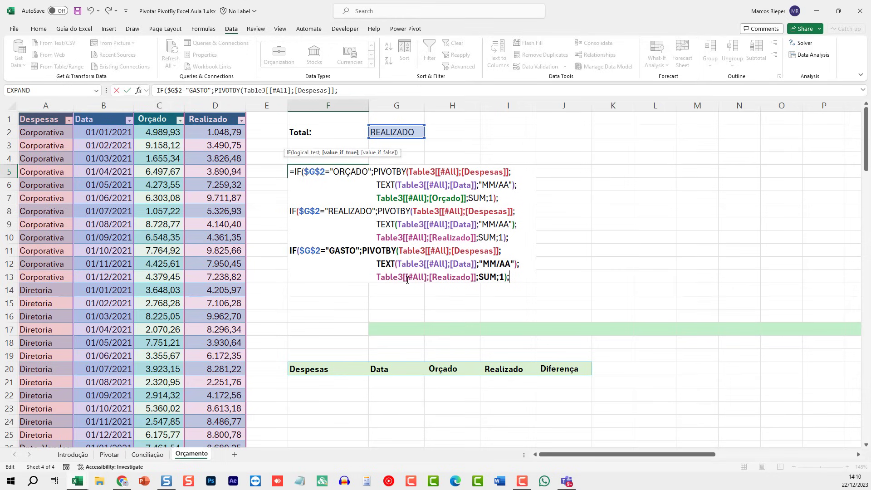
Set the GASTO PIVOTBY's values to Table3[[#All];[Orçado]]-Table3[[#All];[Realizado]], then close the nested IFs and commit the formula.
left_click(413, 278)
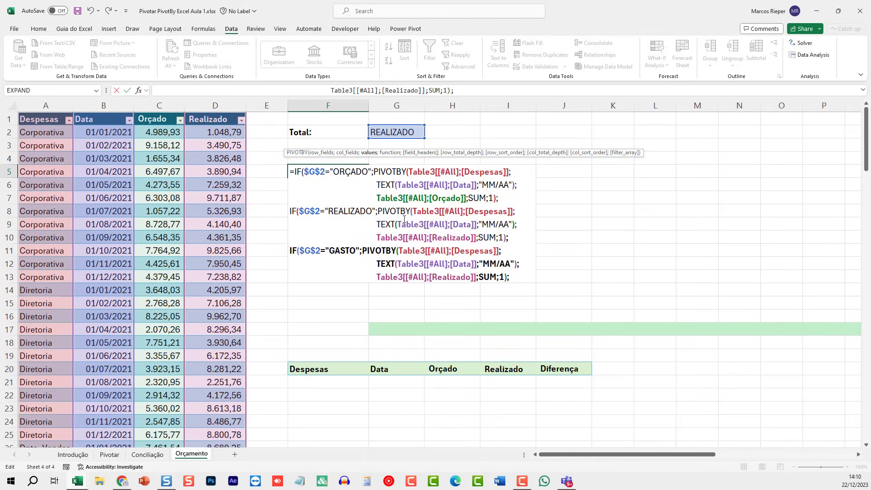
left_click_drag(467, 199, 376, 198)
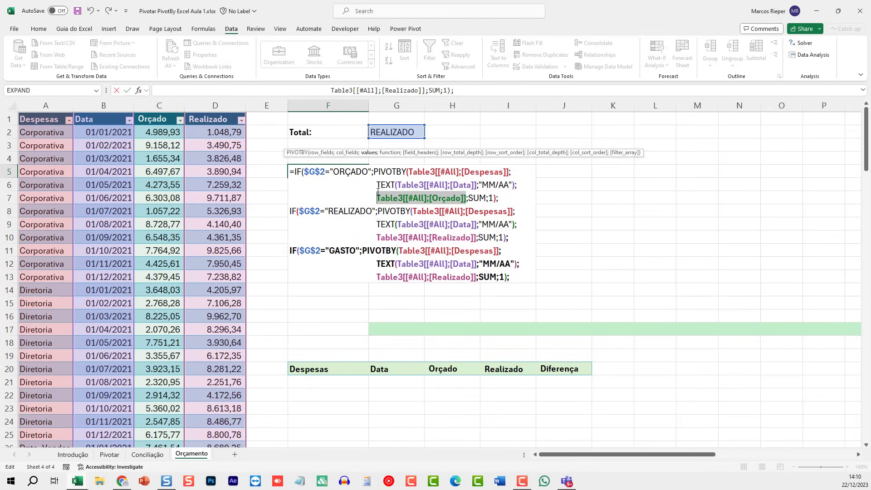
key("ctrl+c")
left_click(379, 277)
key("ctrl+v")
type("-")
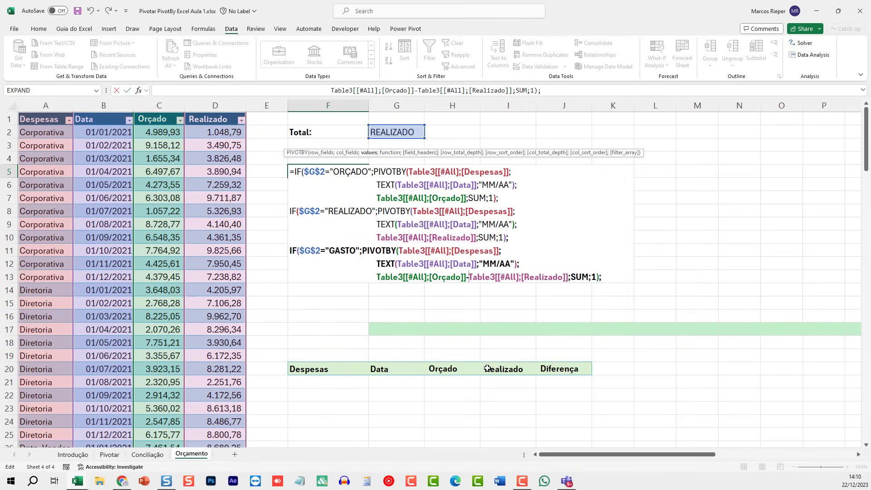
left_click(614, 276)
key("BackSpace")
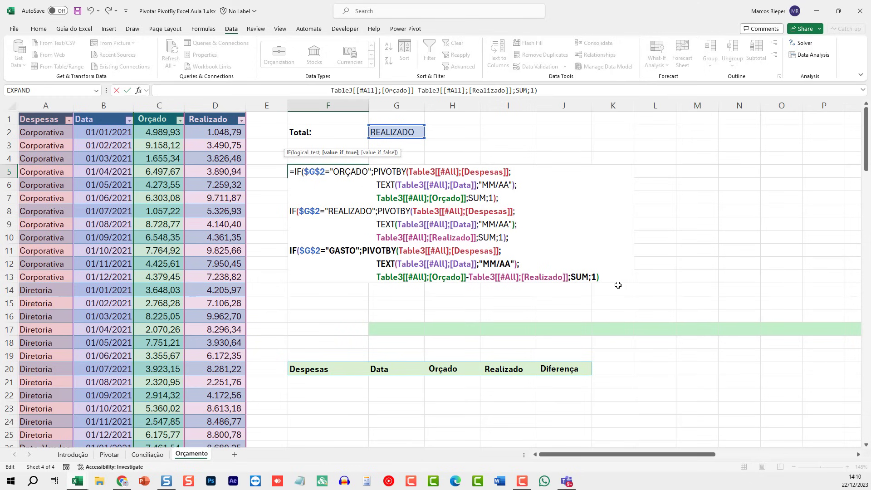
type(")")
key("Return")
Test the Total selector in G2 by entering ORÇADO and then GASTO.
key("Up")
key("Up")
key("Right")
key("Right")
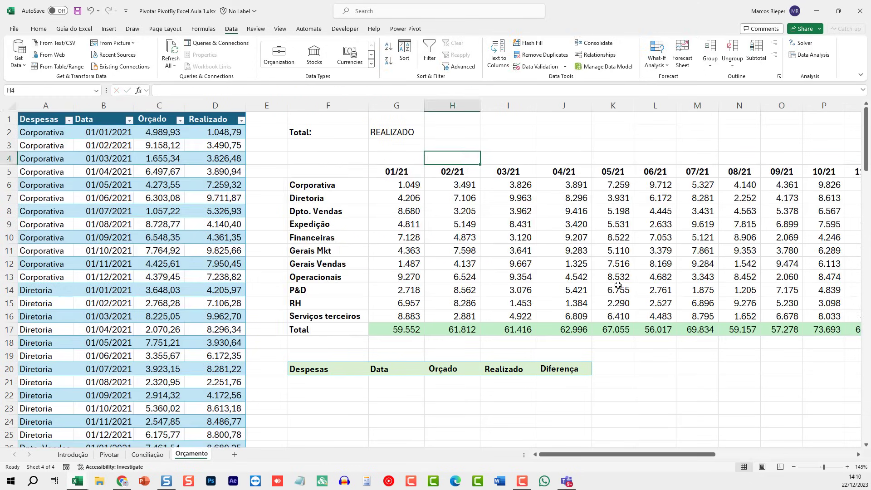
key("Up")
key("Up")
key("Left")
type("ORÇADO")
key("Return")
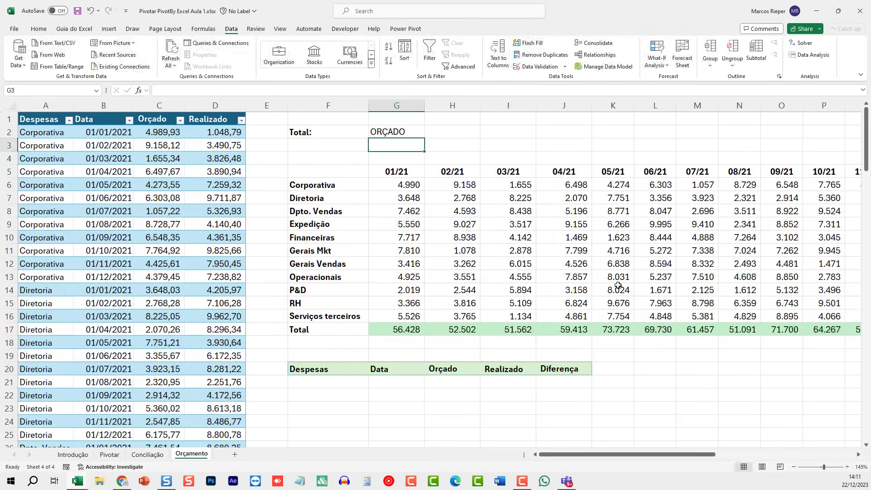
key("Up")
type("GASTO")
key("Return")
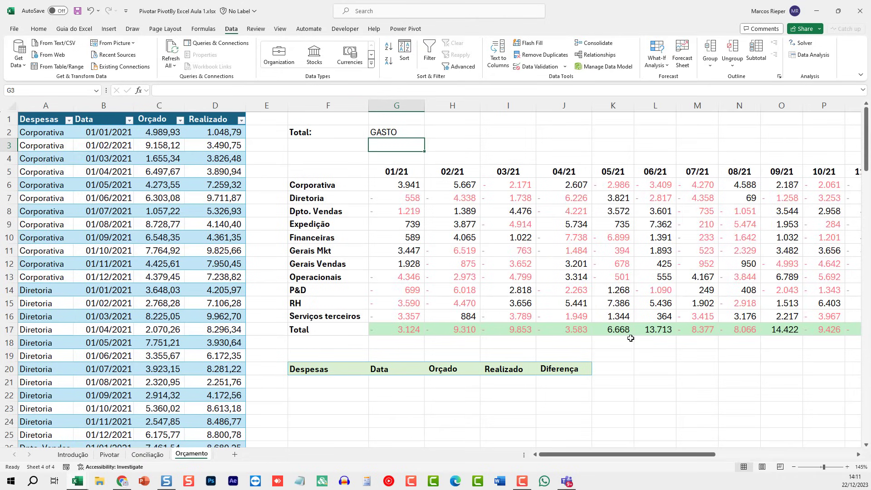
Inspect the font format of the pivot table's "Cell Value < 0" conditional formatting rule, leaving the rule as it is.
left_click(407, 199)
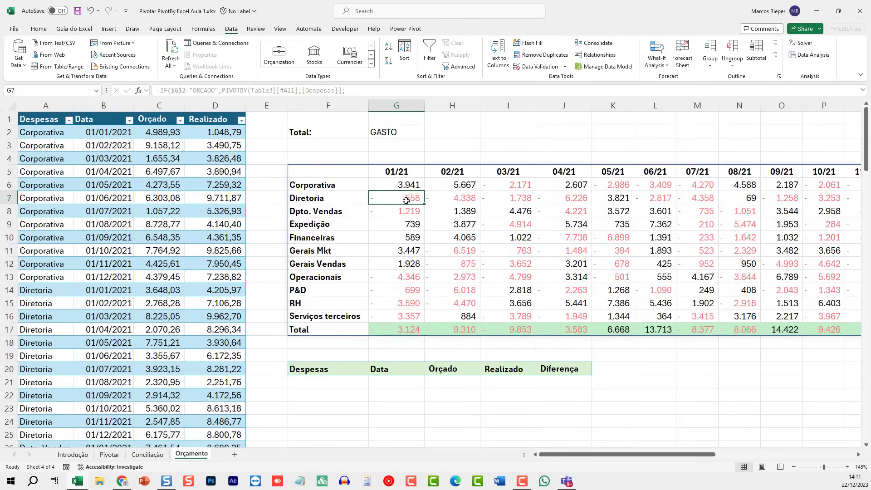
left_click(38, 29)
left_click(417, 57)
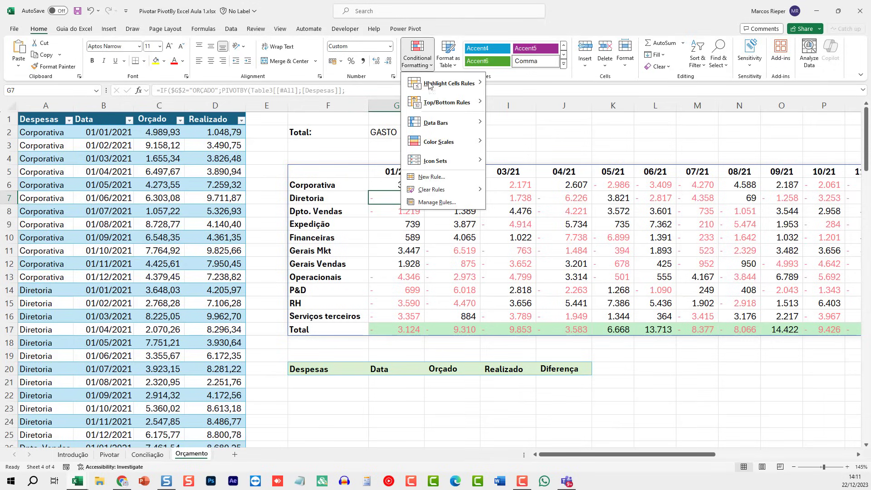
left_click(437, 202)
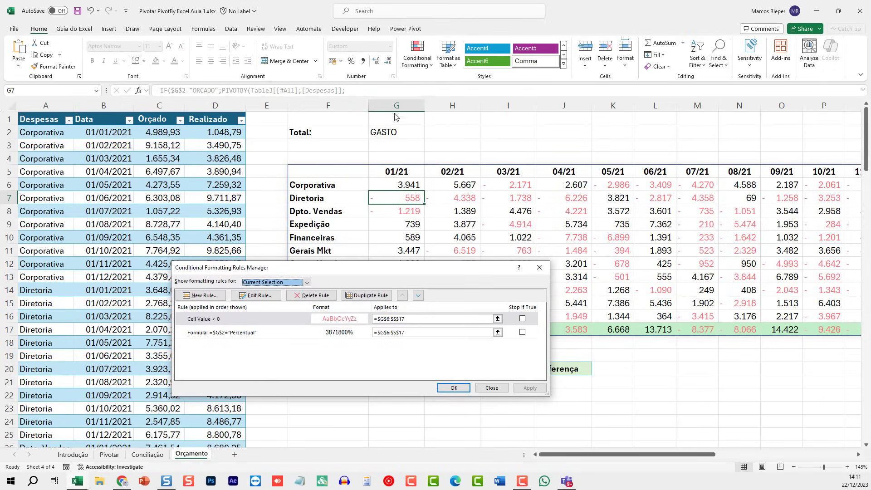
left_click(246, 319)
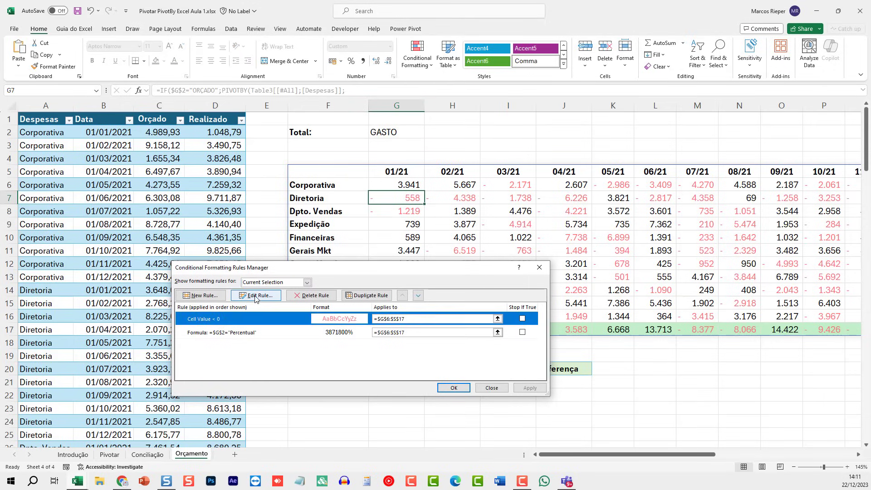
left_click(255, 296)
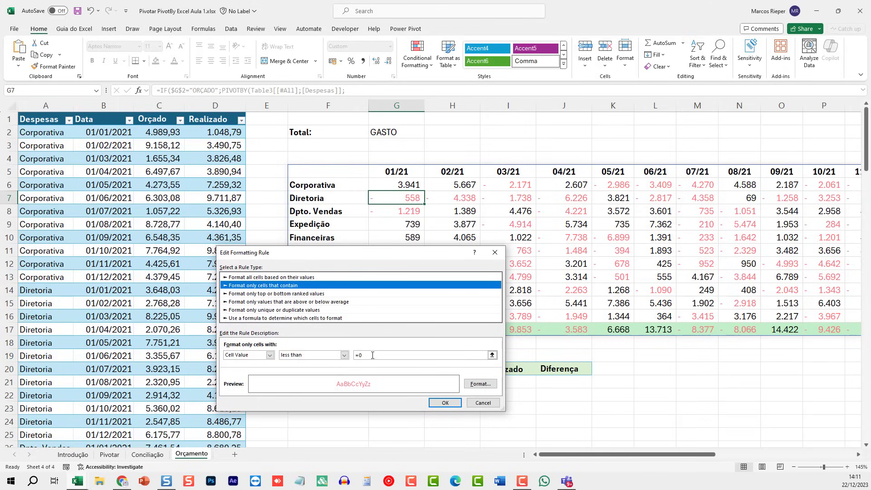
left_click(485, 383)
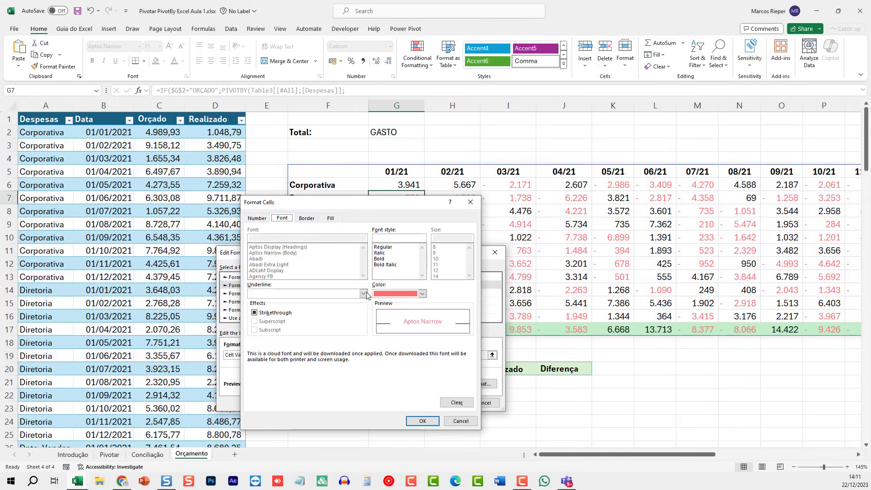
key("Return")
key("Return")
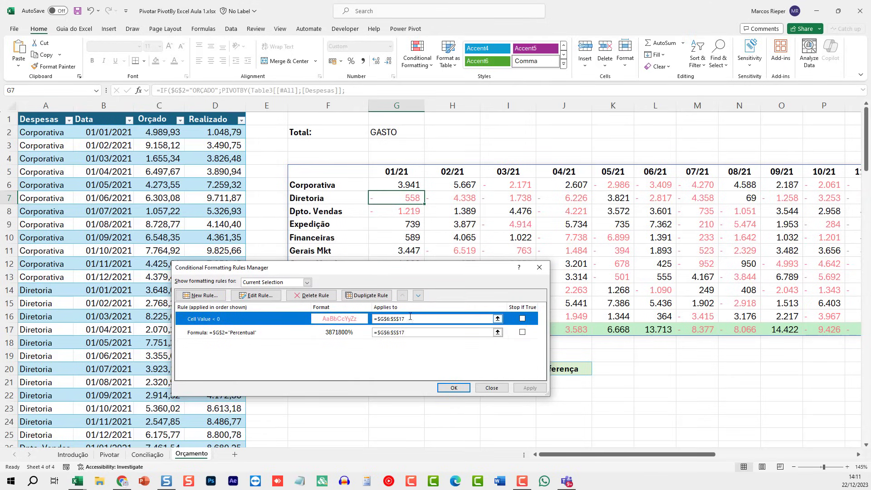
key("Return")
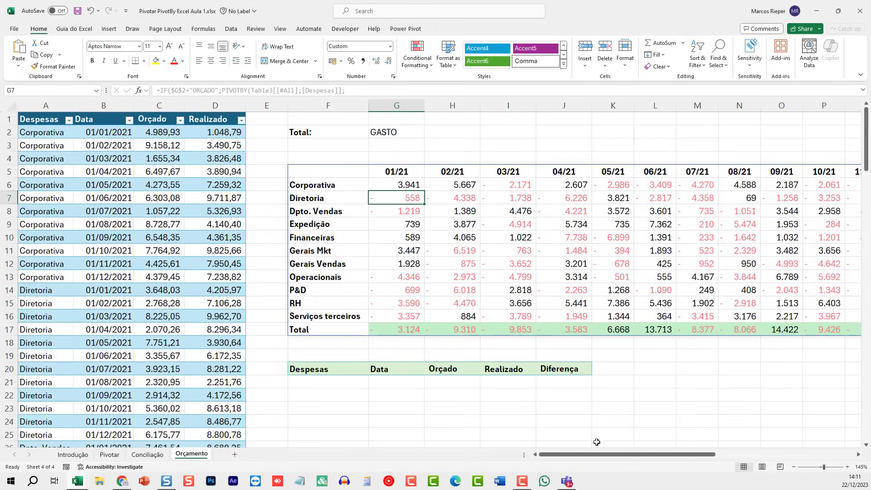
Copy the whole IF formula in F5, empty the cell, and paste the formula back in for editing.
left_click(398, 132)
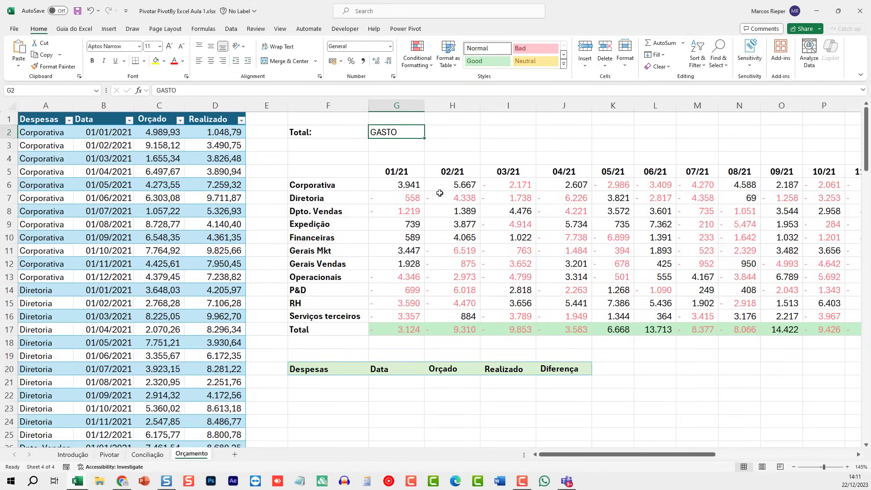
left_click(318, 173)
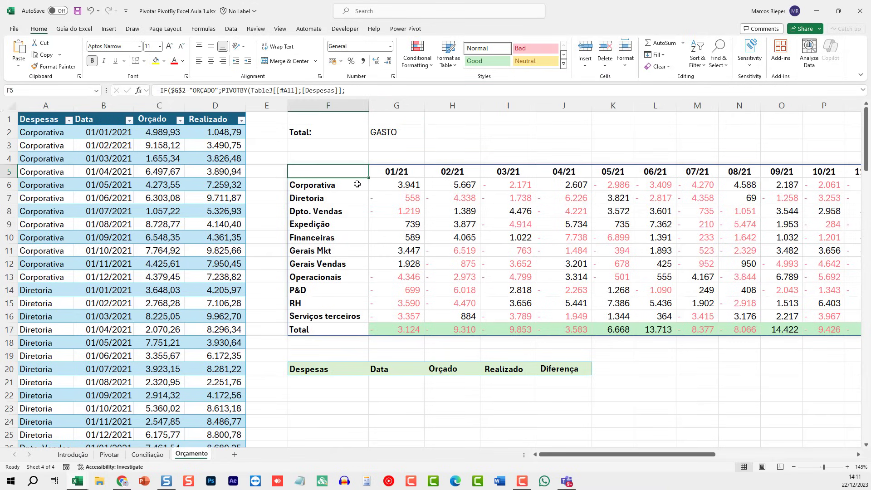
key("F2")
key("ctrl+shift+Home")
key("ctrl+c")
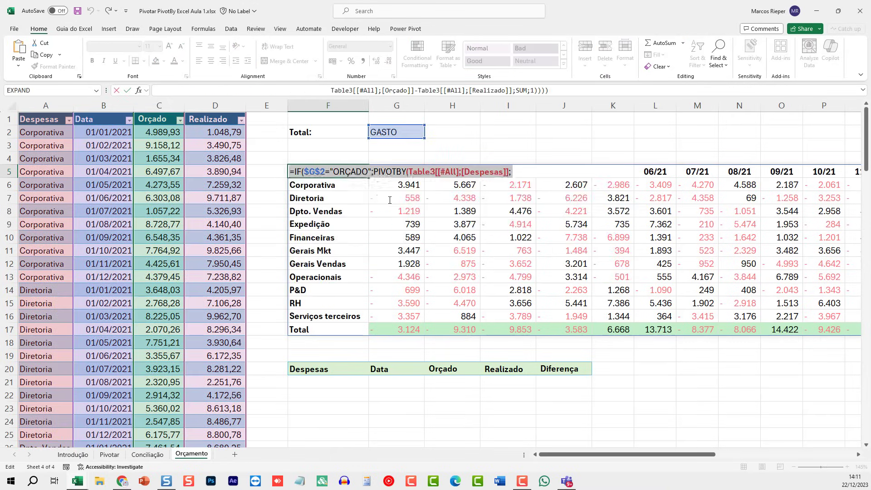
key("Delete")
key("ctrl+v")
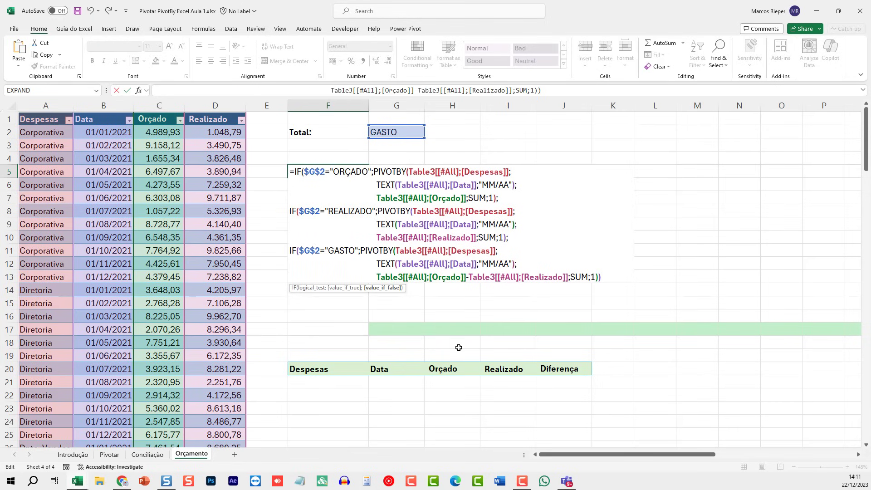
Strip the outer closing parentheses after the GASTO PIVOTBY and end it with a semicolon, ready for another condition.
type(")")
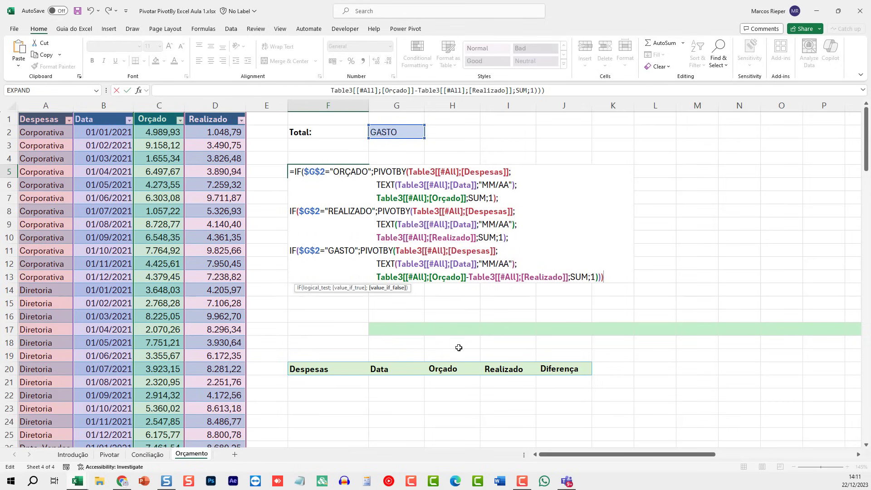
type(";")
key("BackSpace")
key("BackSpace")
type(";")
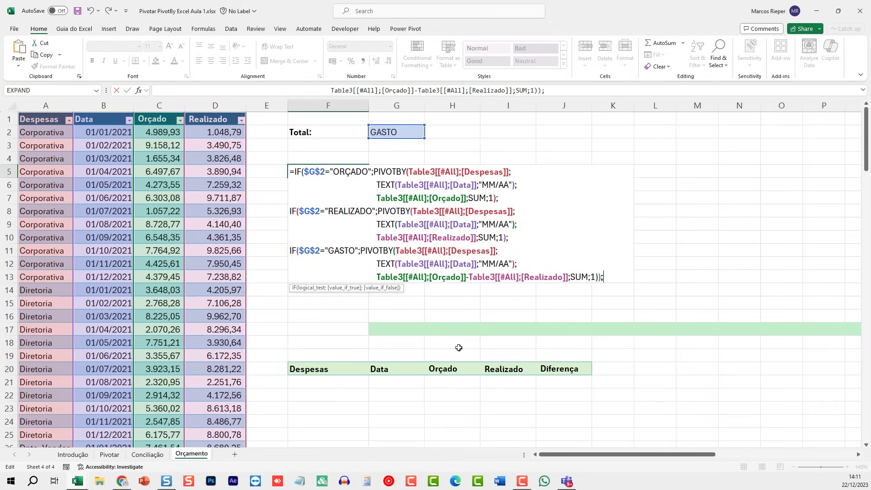
key("BackSpace")
key("BackSpace")
type(";")
left_click_drag(599, 279, 261, 252)
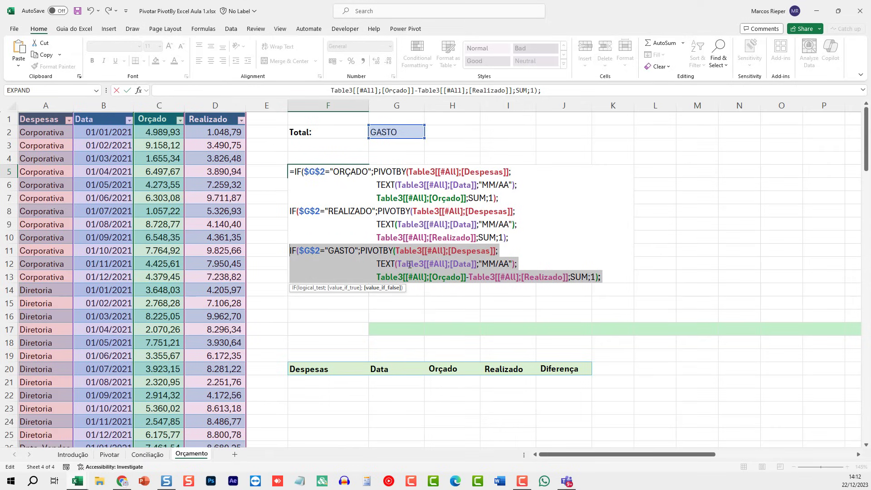
left_click(379, 252)
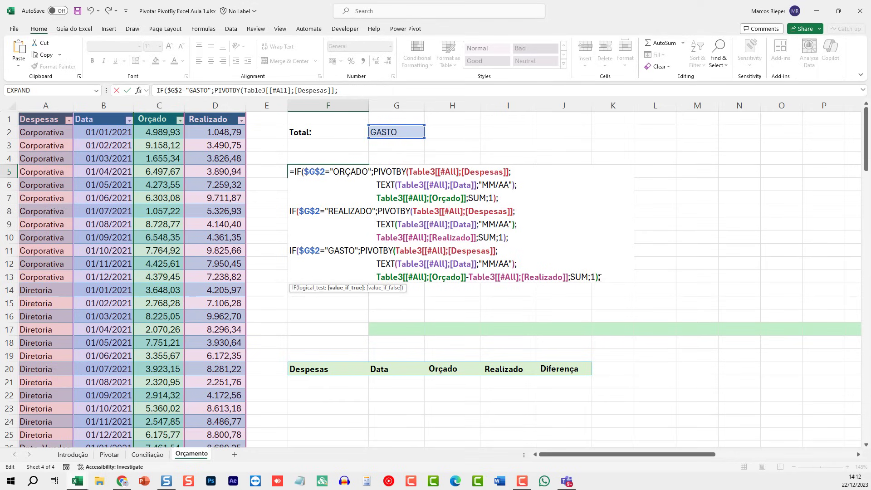
key("Return")
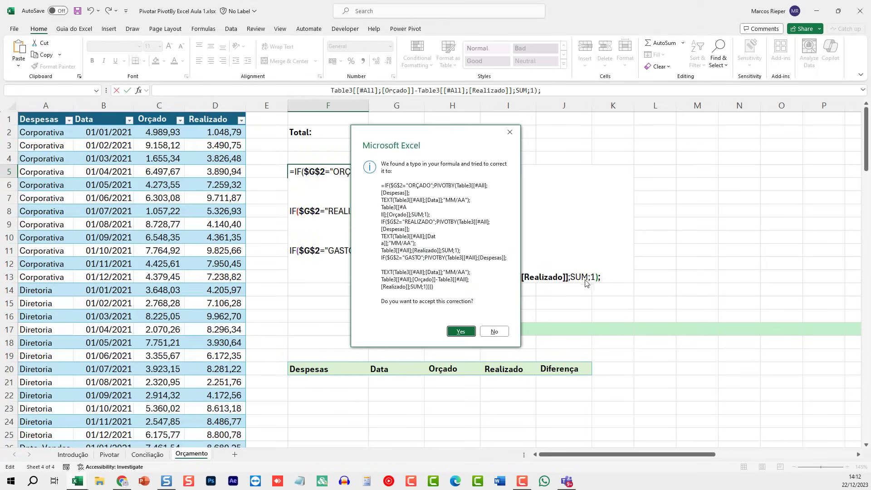
left_click(502, 330)
left_click(480, 260)
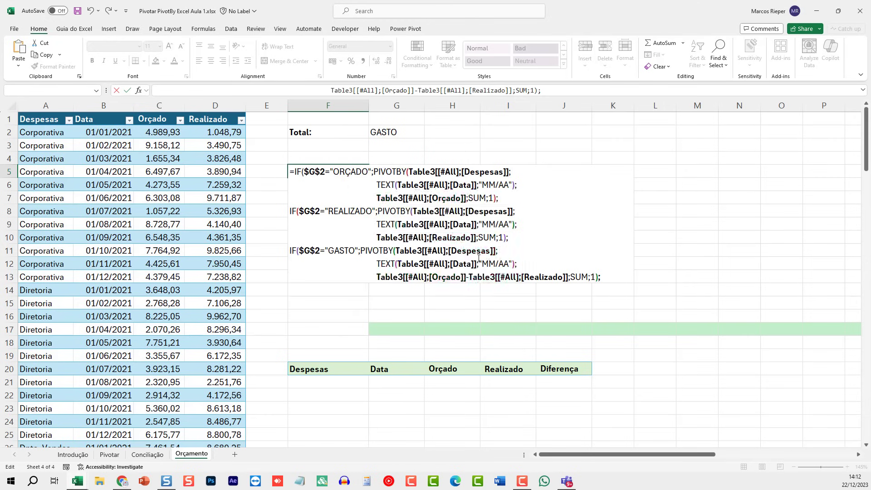
Duplicate the complete GASTO IF block onto a new line at the end of the formula.
left_click(598, 278)
left_click_drag(600, 277, 290, 251)
key("ctrl+c")
left_click(605, 278)
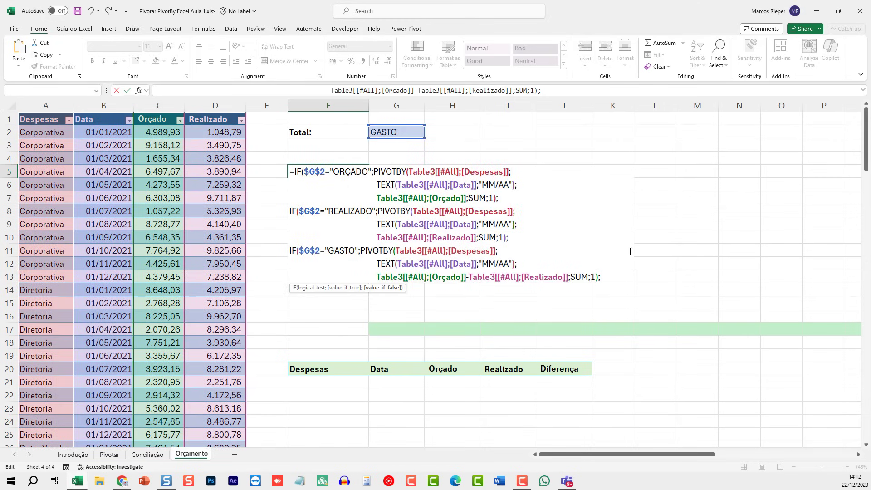
key("alt+Return")
key("ctrl+v")
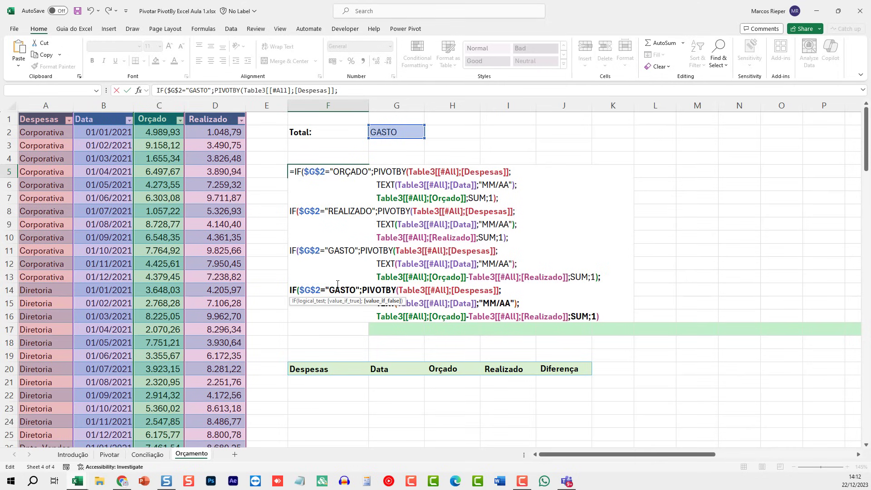
Change the duplicated block's condition text to PERCENTUAL.
triple_click(337, 291)
left_click_drag(356, 290, 332, 289)
type("PERCENTUAL")
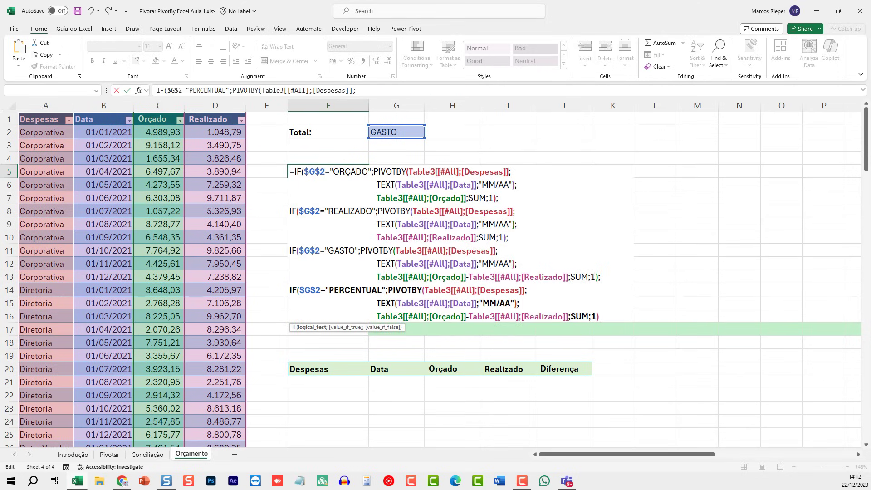
Change the values argument of the PERCENTUAL PIVOTBY to 1-(Table3[[#All];[Realizado]]/Table3[[#All];[Orçado]]).
left_click(377, 316)
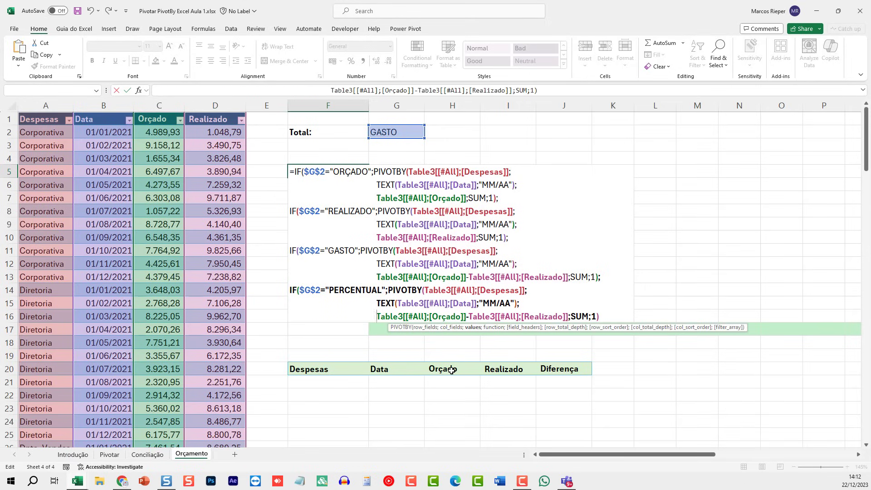
type("1-")
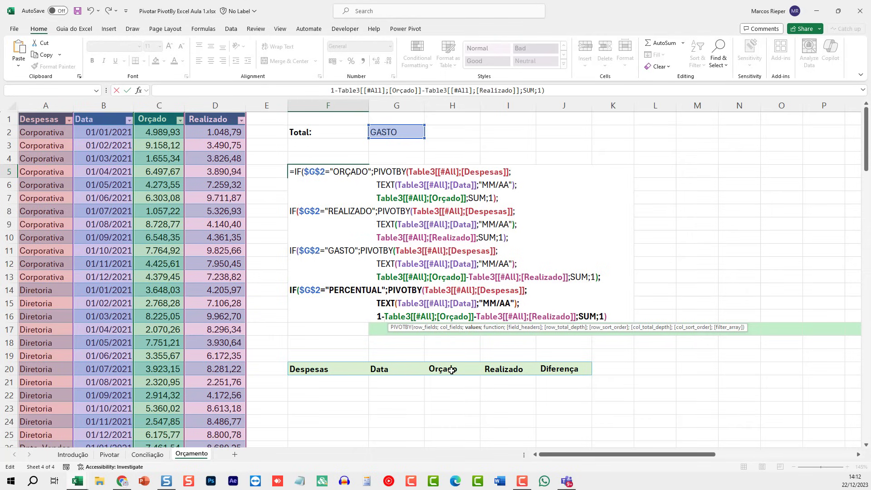
type("(")
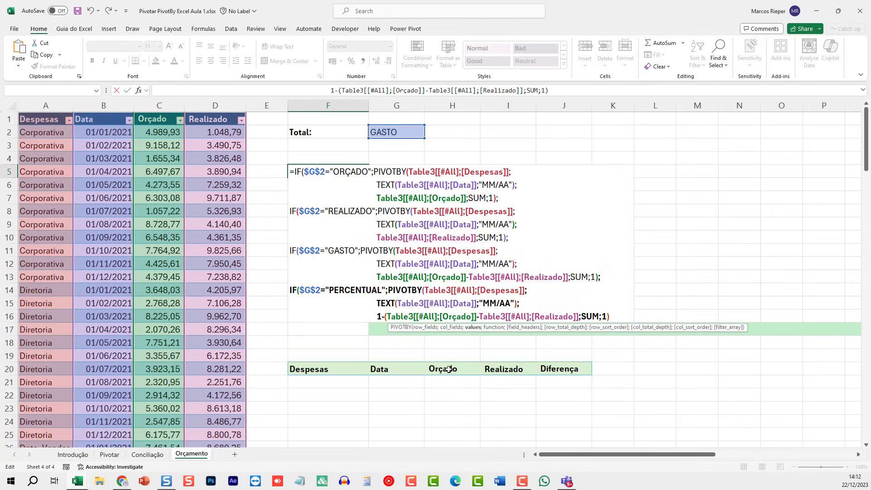
left_click(479, 319, "shift")
key("ctrl+c")
key("Delete")
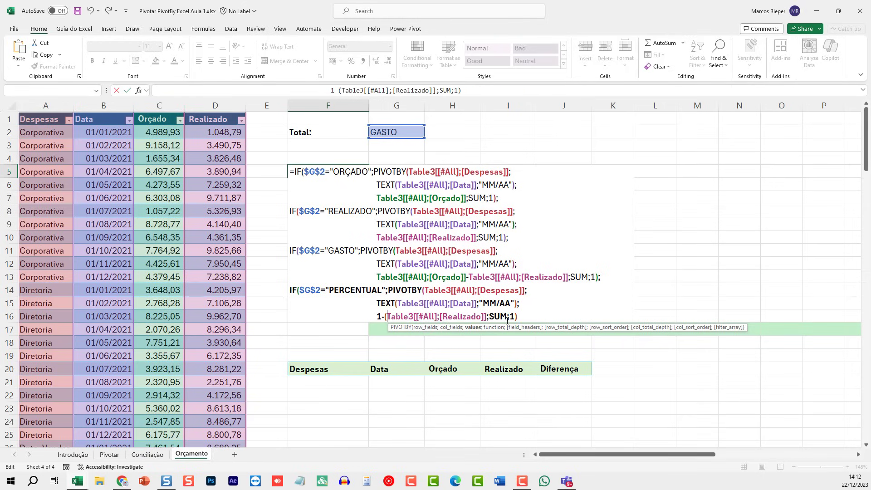
type("/")
key("ctrl+v")
type(")")
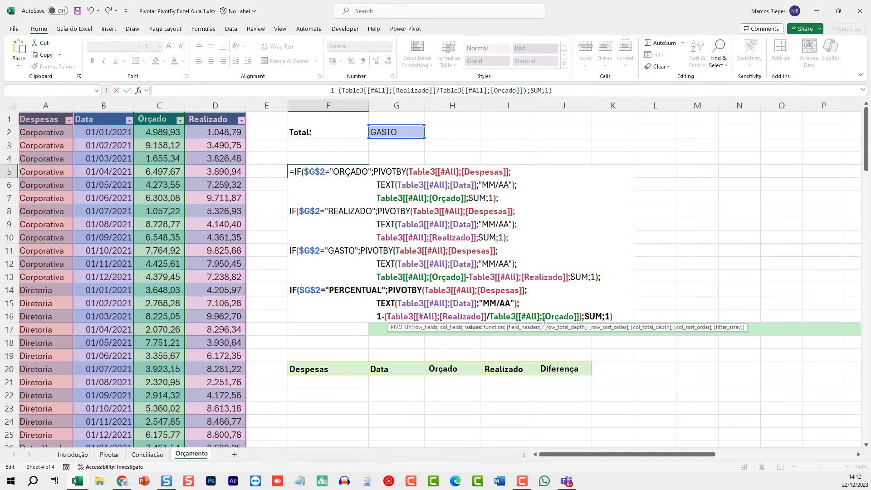
Add the missing closing parentheses for the nested IFs and commit the formula in F5.
left_click(625, 317)
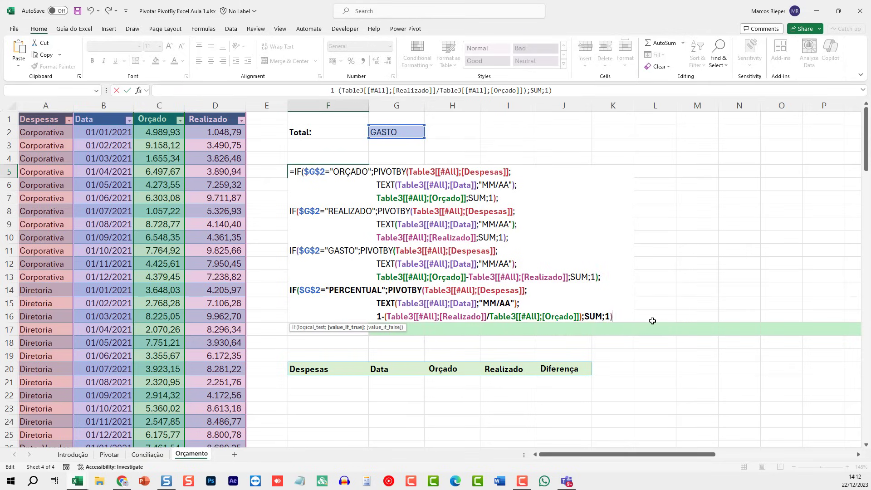
type("))")
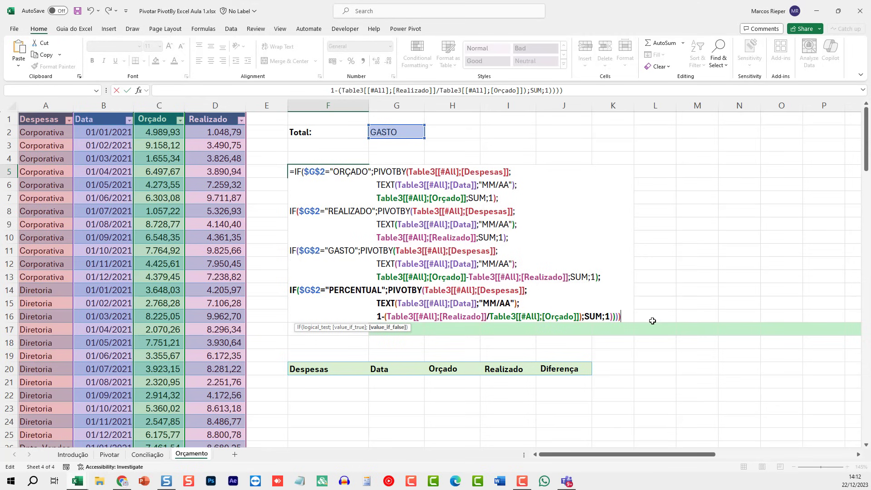
type(")")
key("Return")
key("Up")
key("Up")
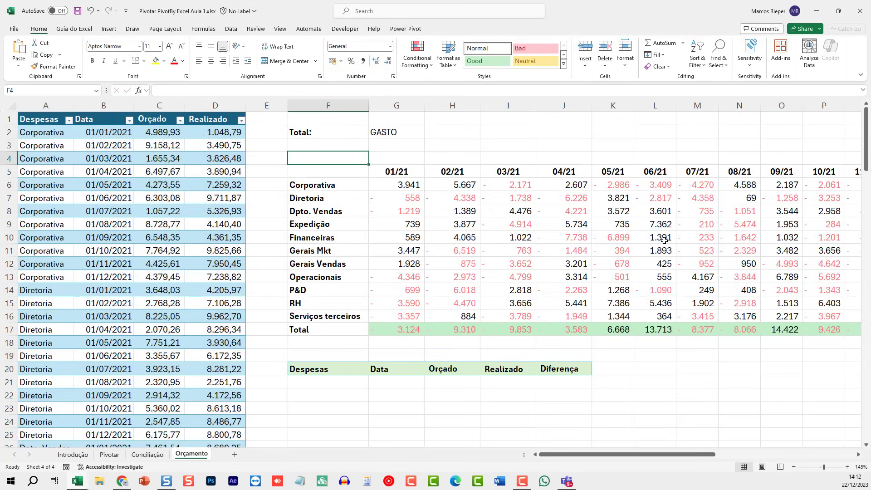
Set the Total selector in G2 to PERCENTUAL and select the Corporativa value for 01/21.
left_click(405, 138)
type("PERC")
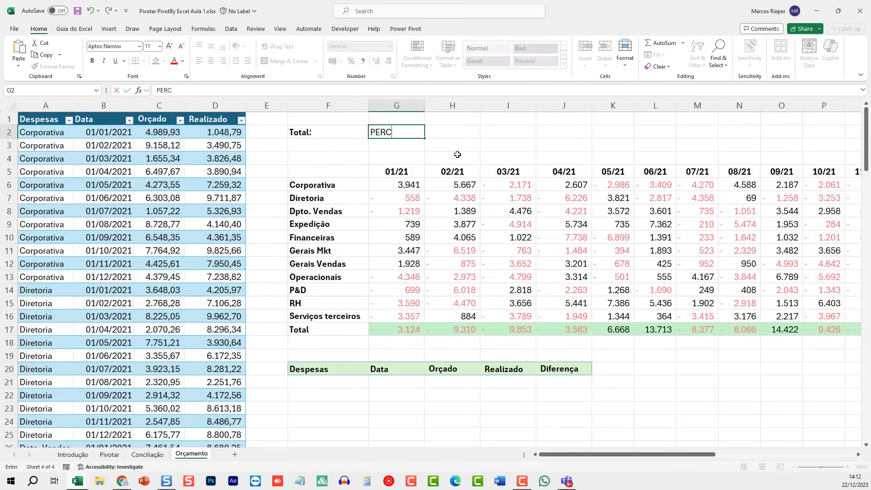
type("ENTUAL")
key("Return")
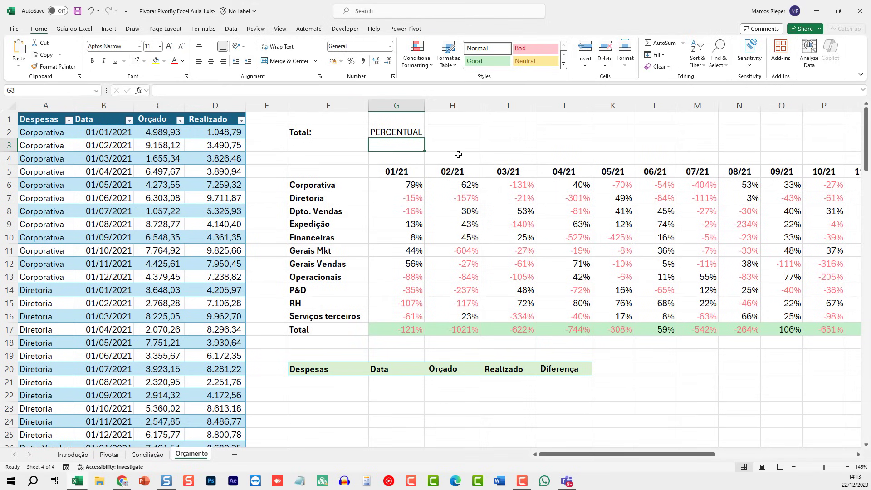
left_click(403, 186)
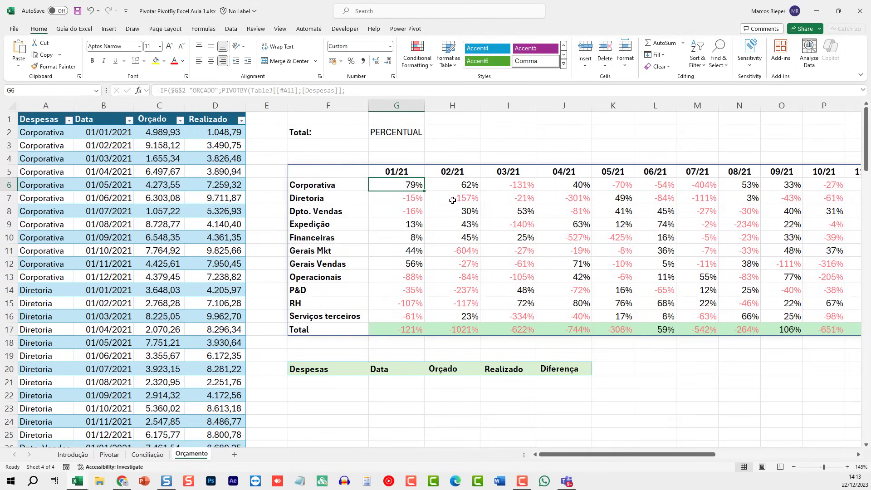
Test the Total selector in G2 by switching it to GASTO and back to PERCENTUAL.
left_click(399, 133)
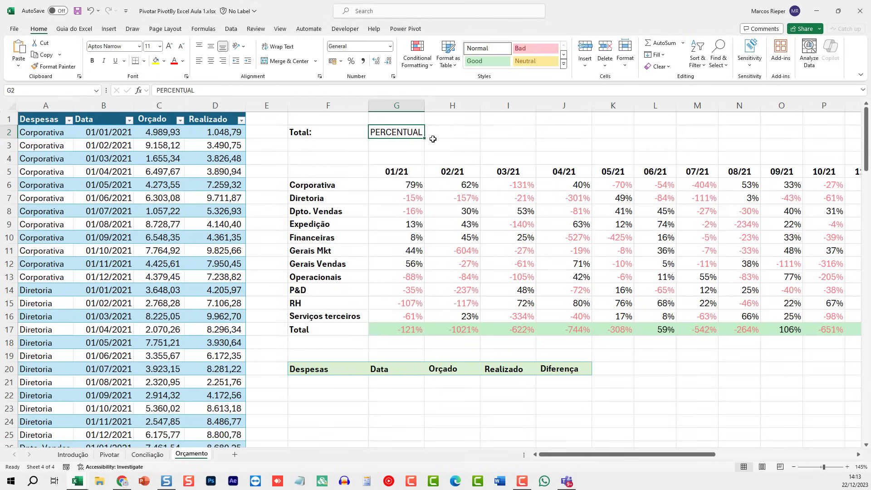
type("GASTO")
key("Return")
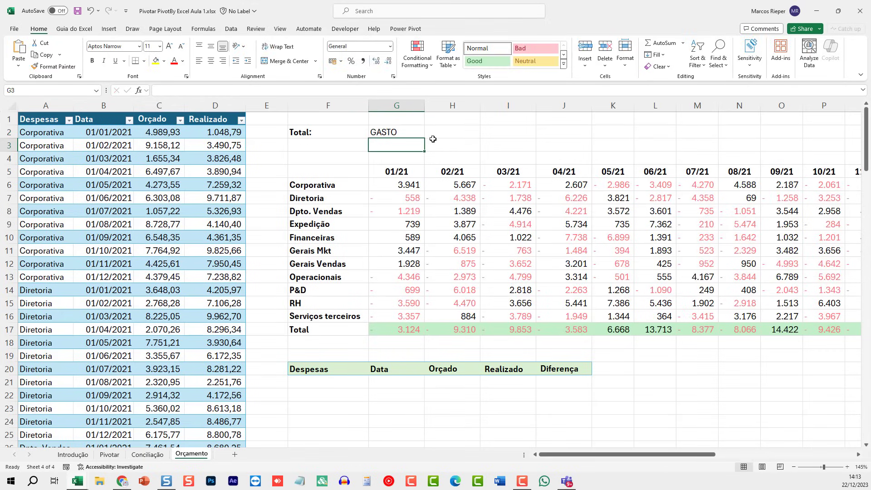
key("Up")
type("PERCENTUAL")
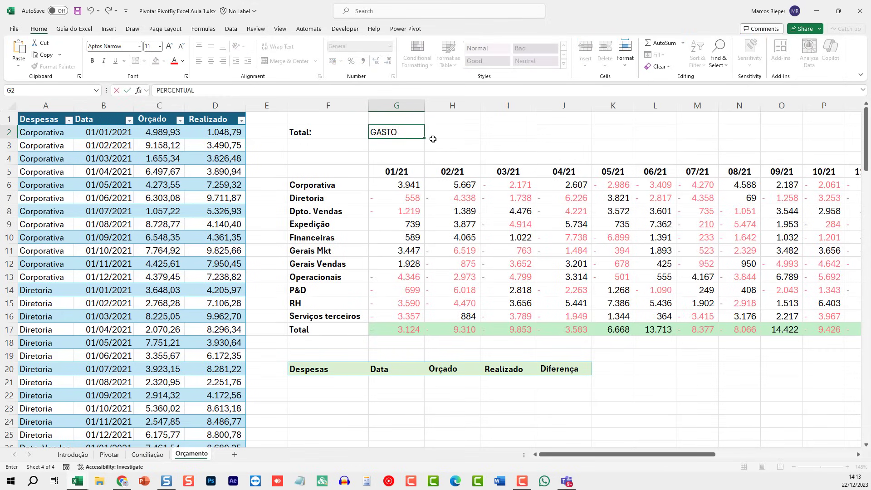
key("ctrl+Return")
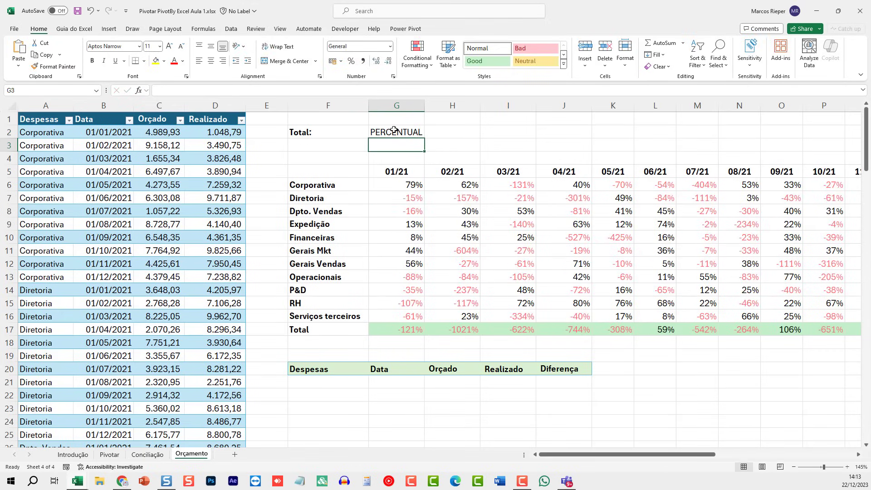
Review the Percentual conditional formatting rule applied to G6, including its formula and number format.
left_click(401, 187)
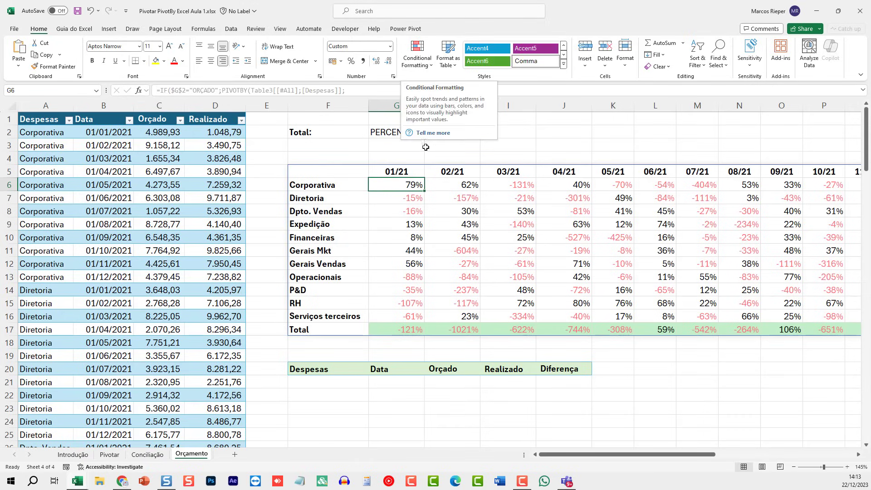
left_click(421, 55)
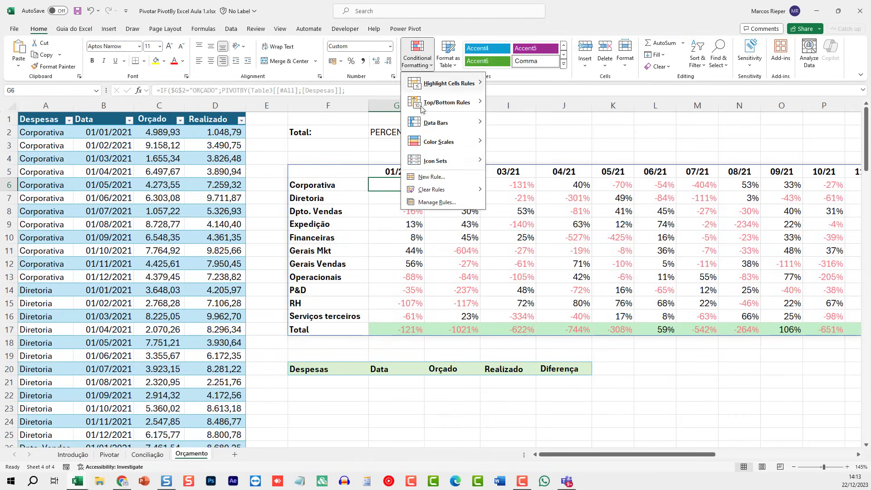
left_click(437, 203)
left_click(262, 333)
left_click(258, 296)
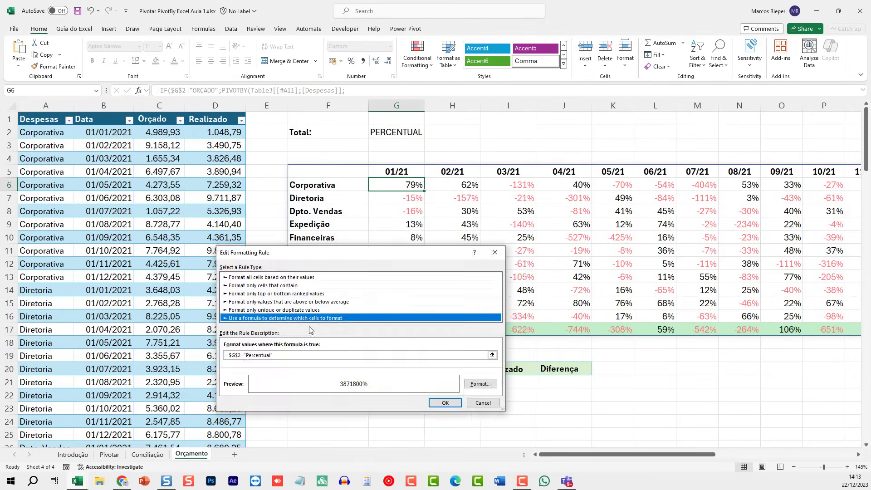
left_click(480, 383)
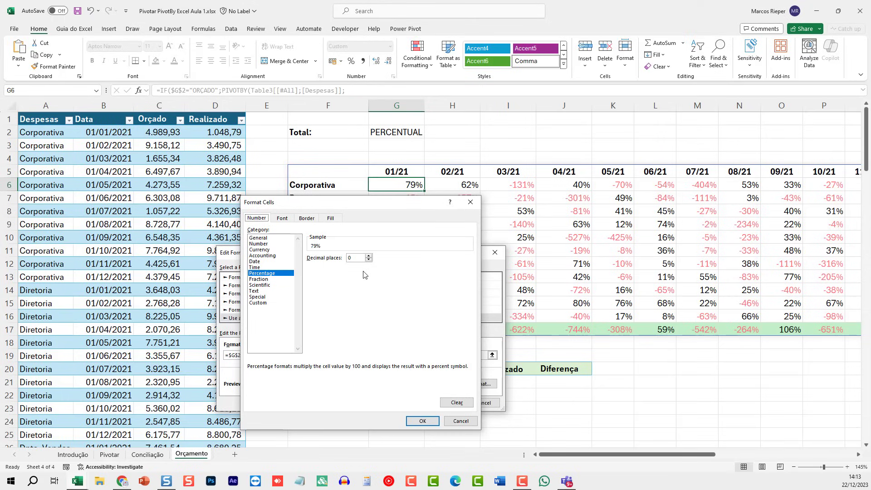
key("Return")
key("Return")
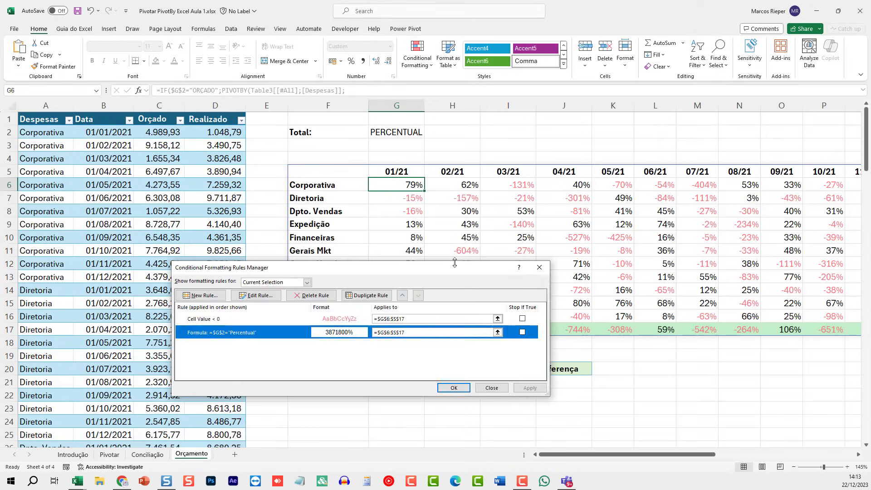
key("Return")
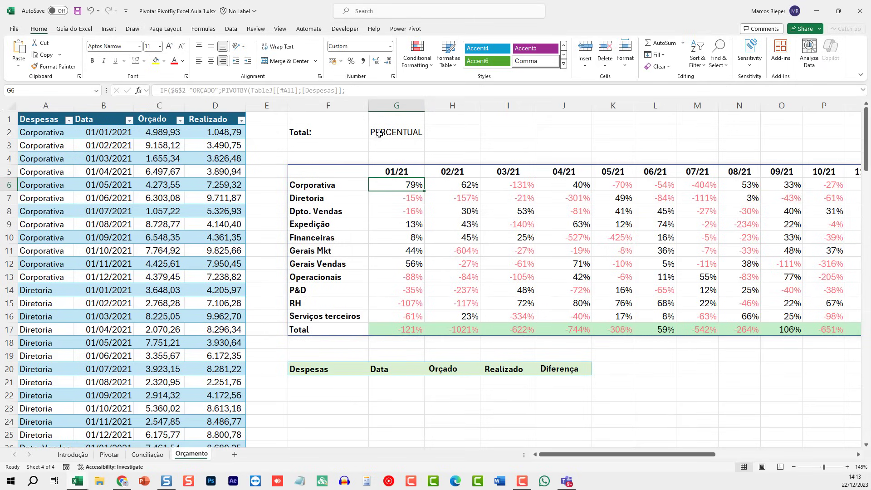
left_click(402, 132)
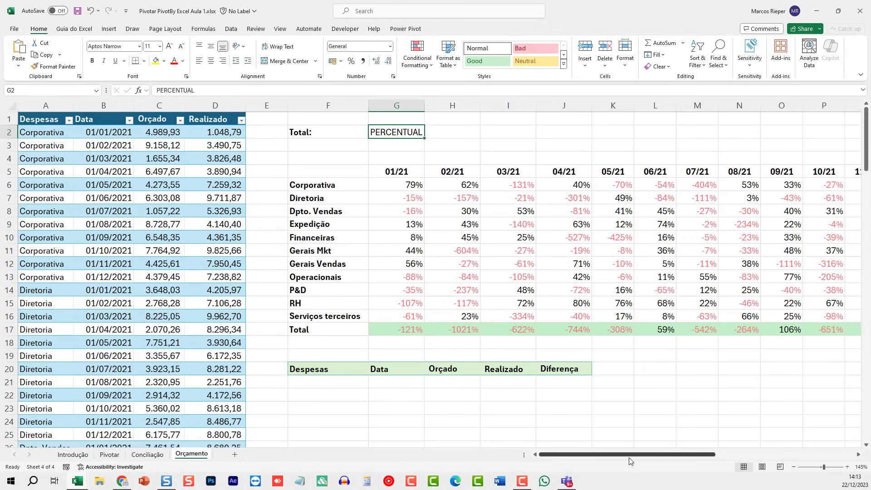
left_click_drag(625, 459, 673, 462)
scroll(677, 346, "down", 2)
scroll(677, 347, "down", 1)
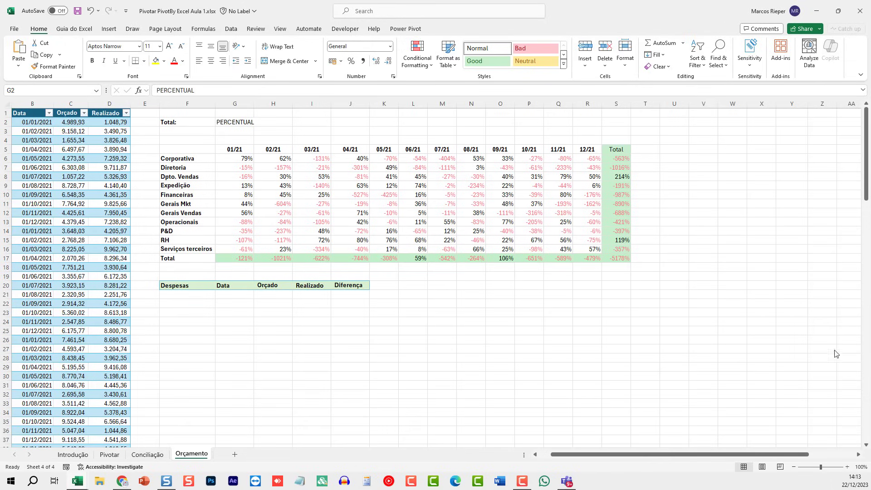
left_click(682, 305)
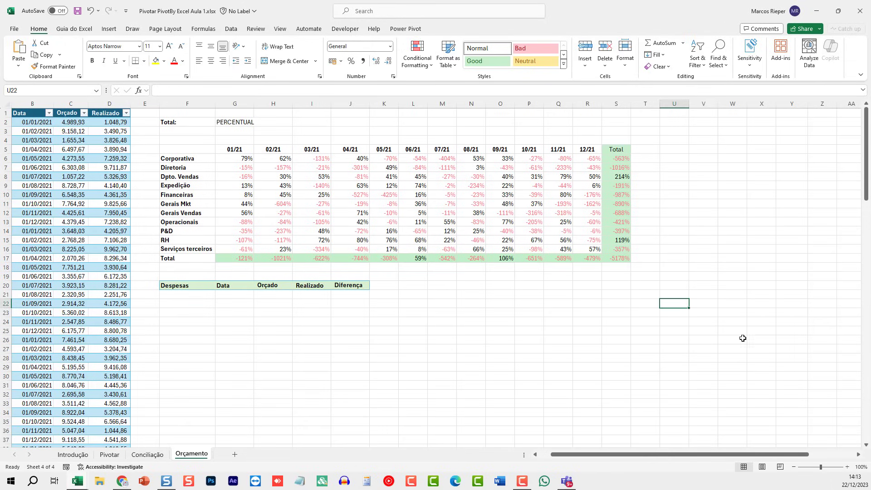
left_click(722, 327)
key("Right")
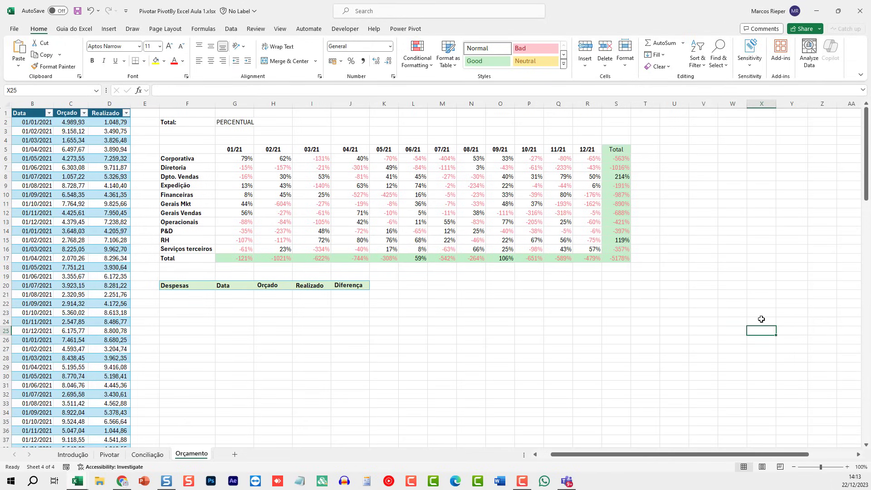
key("Down")
key("Down")
key("Down")
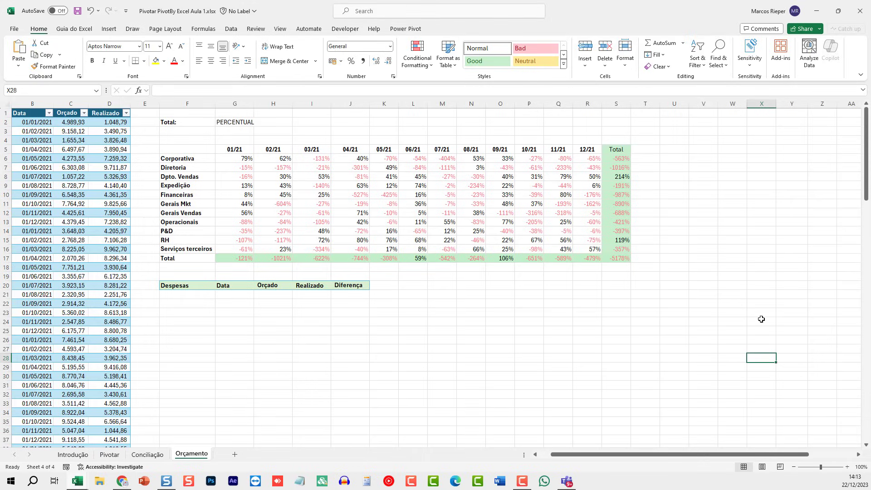
key("Down")
key("Down")
key("Down")
key("Down")
key("Down")
key("Down")
key("Up")
key("Up")
key("Up")
key("Up")
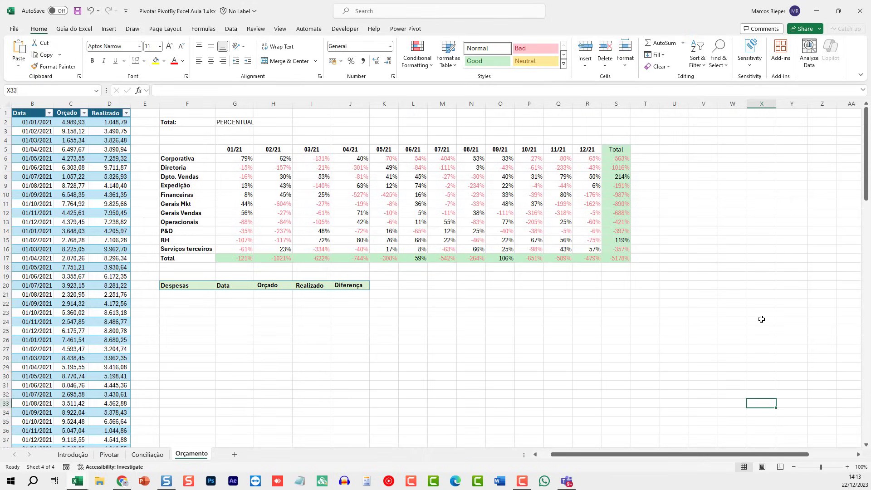
key("Up")
Enter the headings VISÍVEL in X36 and OPÇÕES in Y36.
key("Down")
key("Down")
key("Down")
key("Down")
key("Down")
key("Down")
key("Down")
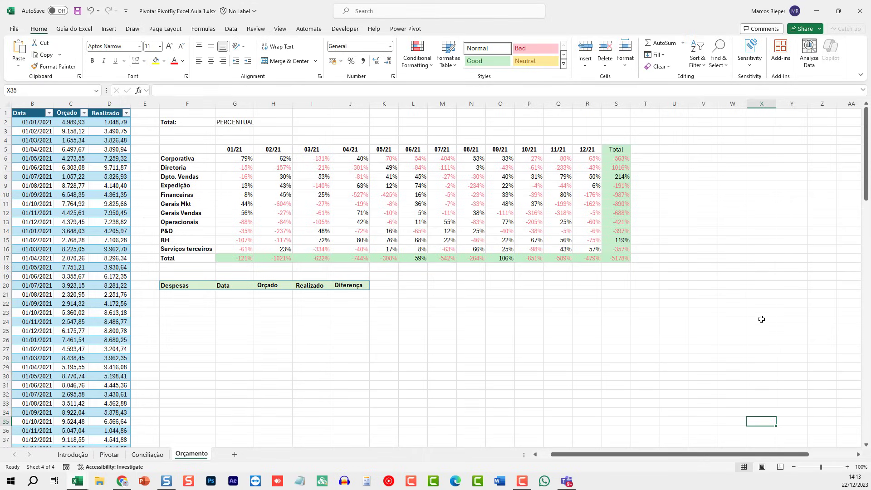
scroll(759, 314, "down", 3)
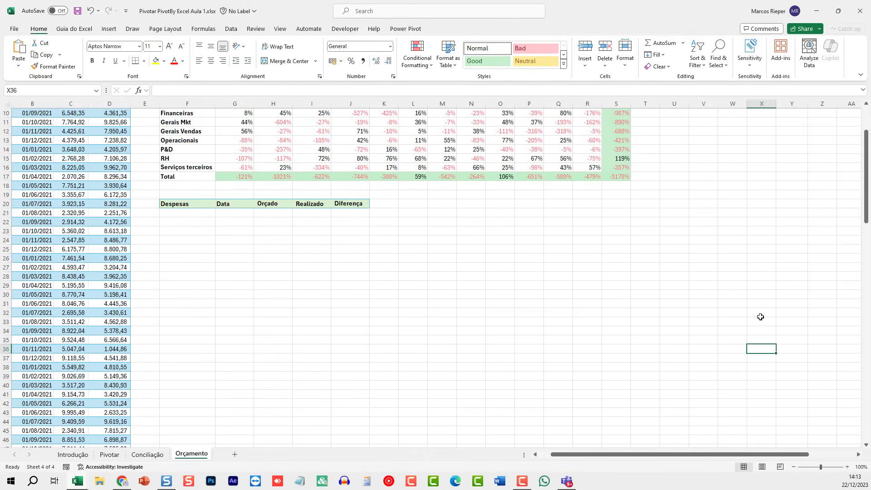
type("Ví")
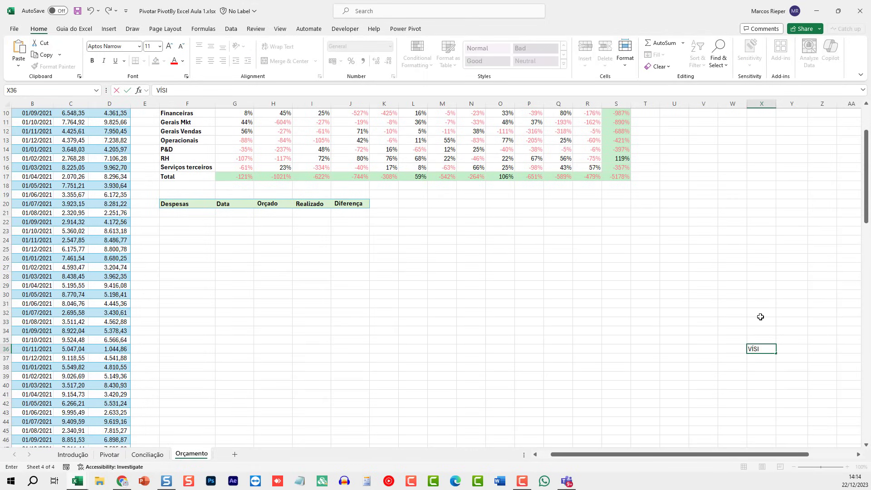
key("BackSpace")
key("BackSpace")
key("BackSpace")
type("ISÍVEL")
key("Tab")
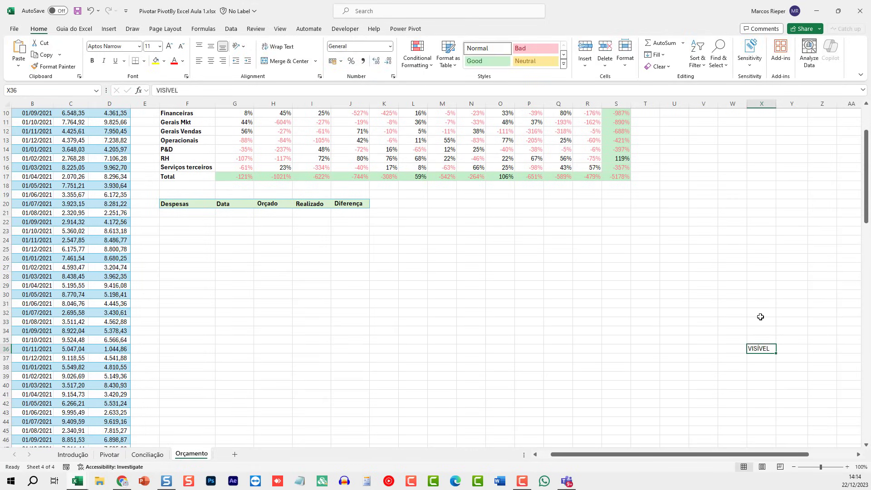
type("O")
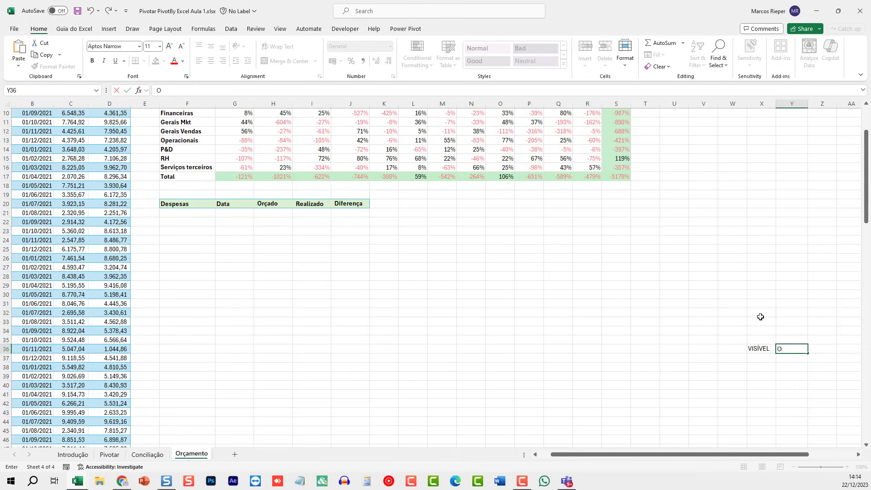
type("RPÕES")
key("Return")
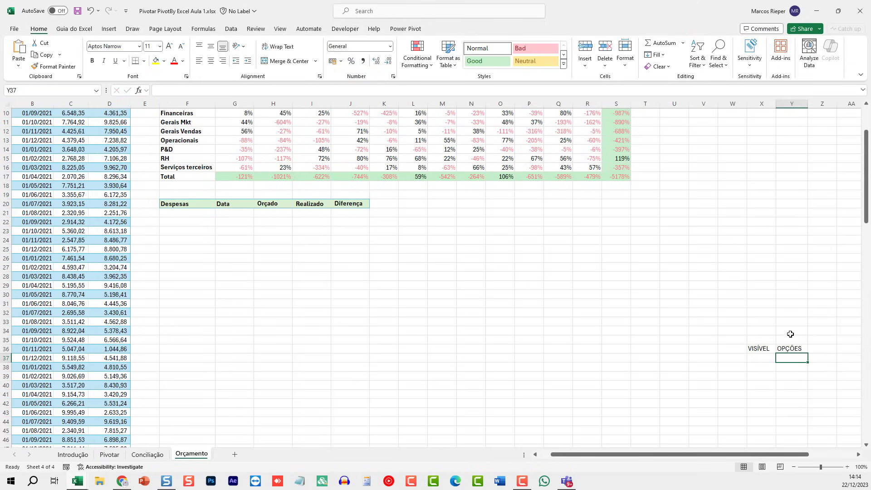
scroll(767, 327, "up", 3)
left_click(188, 152)
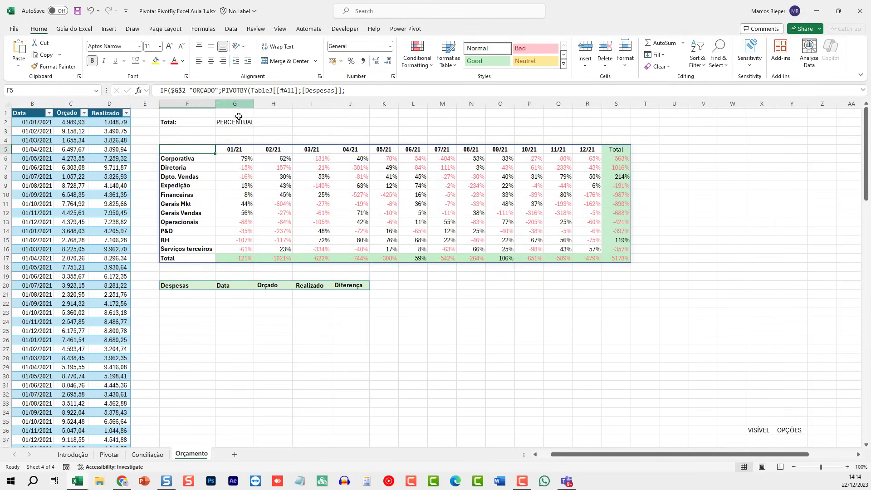
left_click_drag(231, 168, 234, 158)
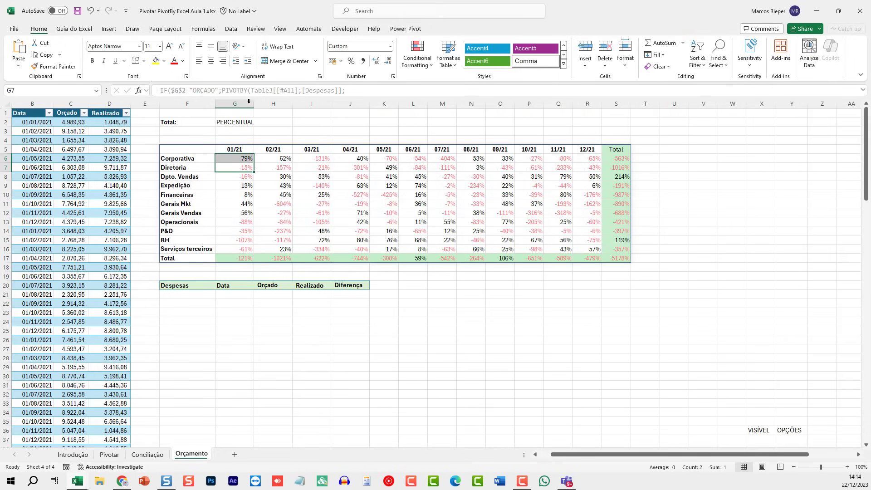
Review the full nested IF and PIVOTBY formula in F5 for its option names, enlarging the formula bar to read it.
left_click(195, 150)
left_click_drag(258, 102, 258, 240)
left_click(218, 111)
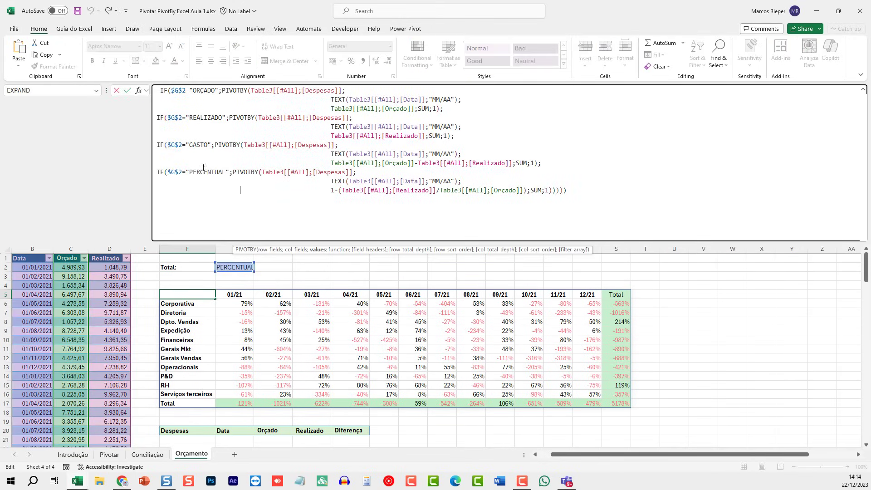
left_click(673, 292)
Enter ORÇADO in Y37 and REALIZADO in Y38 under the OPÇÕES heading.
scroll(763, 350, "down", 3)
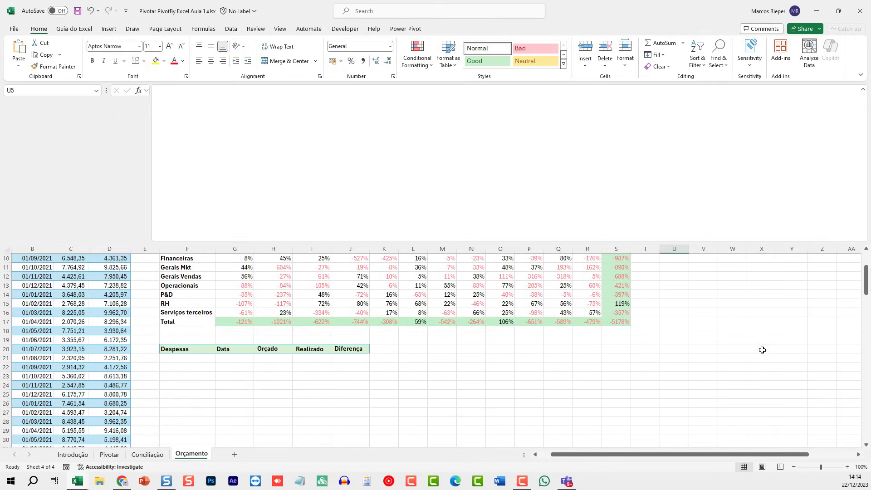
left_click(785, 391)
key("Down")
key("Down")
scroll(781, 377, "down", 4)
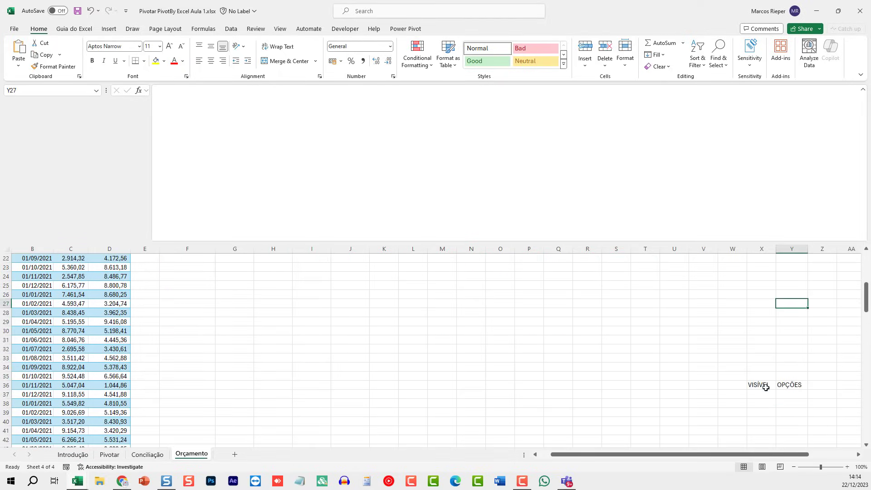
left_click(771, 394)
left_click(778, 395)
type("ORÇADO")
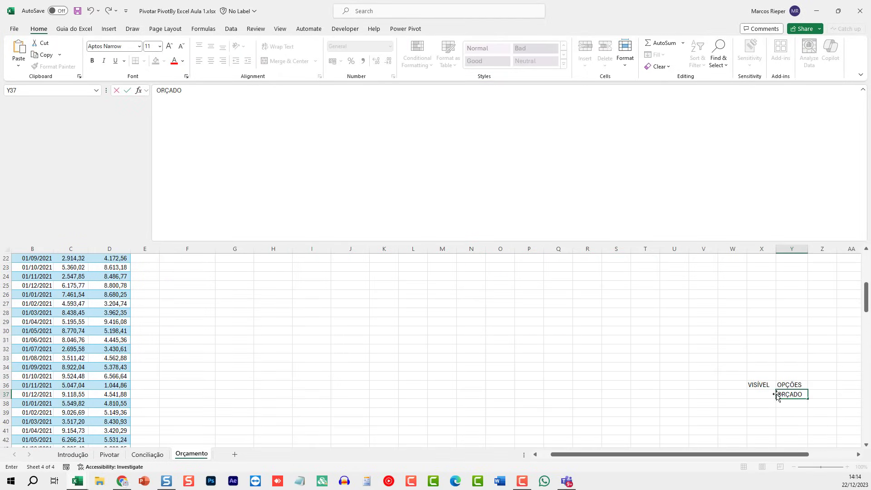
key("Return")
type("REALIZAD")
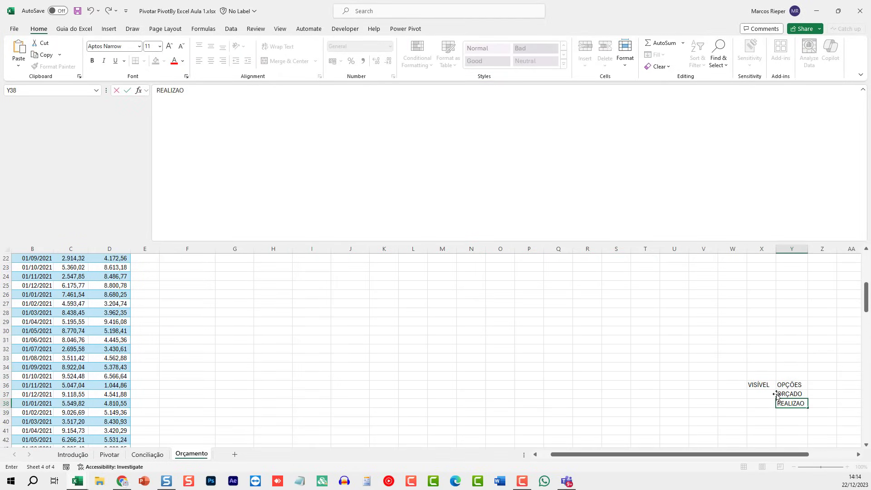
type("O")
key("Return")
Add GASTO in Y39 and PERCENTUAL in Y40 to complete the OPÇÕES list.
type("GASTO")
key("Return")
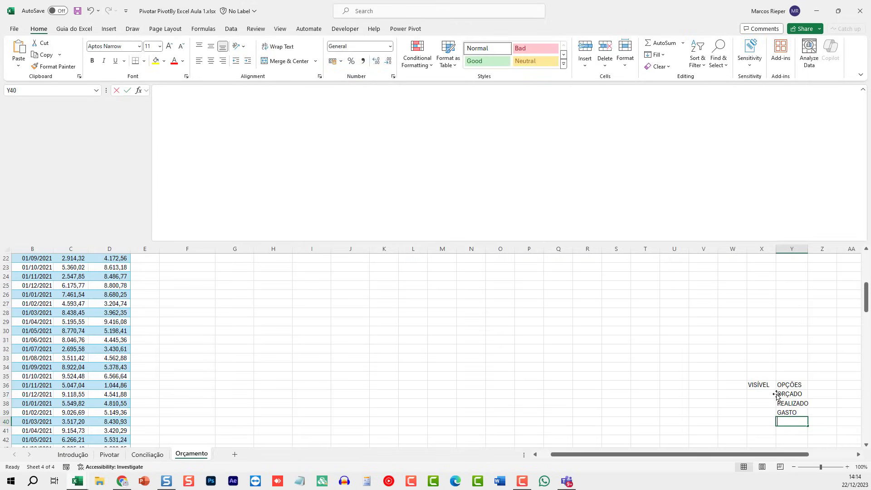
type("PERCENTUAL")
key("Return")
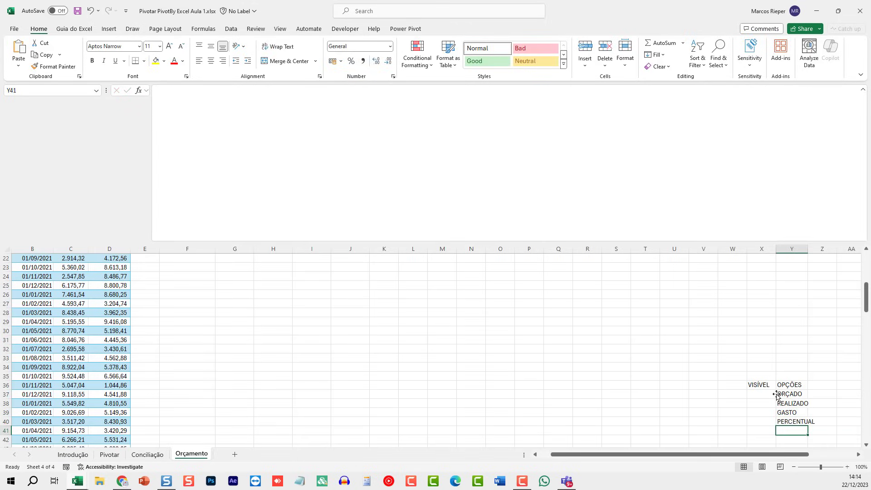
Convert the range X36:Y40 into a table that uses VISÍVEL and OPÇÕES as its headers.
scroll(771, 370, "down", 1)
left_click(771, 369)
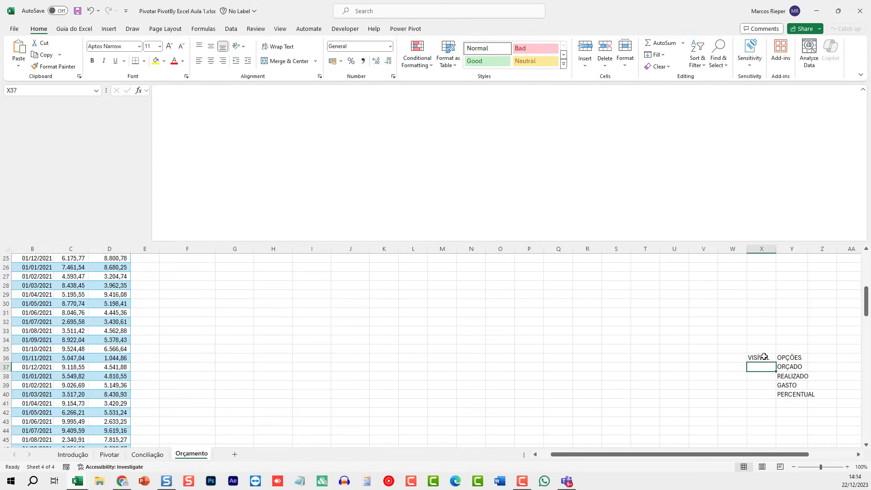
left_click_drag(768, 355, 797, 398)
left_click(798, 395)
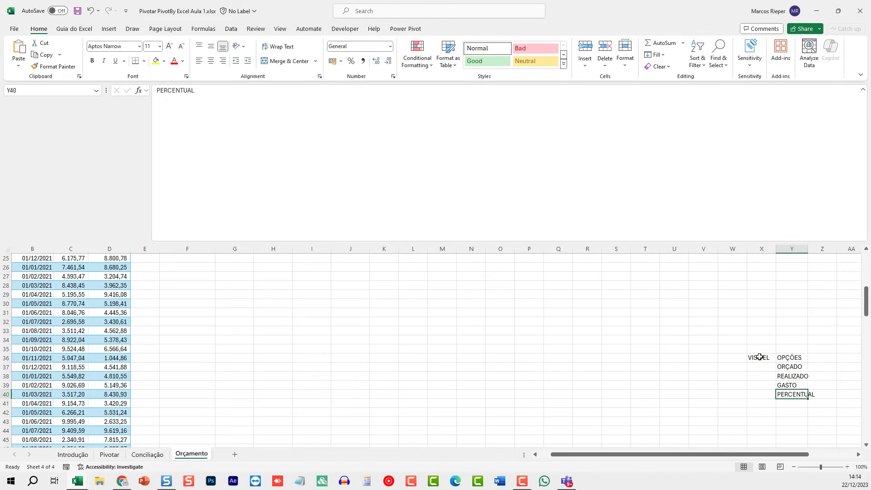
left_click_drag(758, 357, 787, 392)
key("ctrl+t")
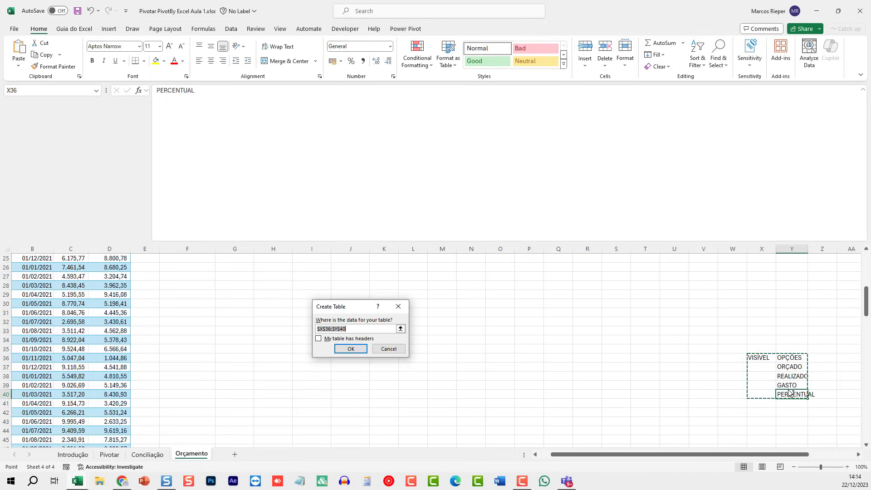
left_click(372, 339)
left_click(351, 348)
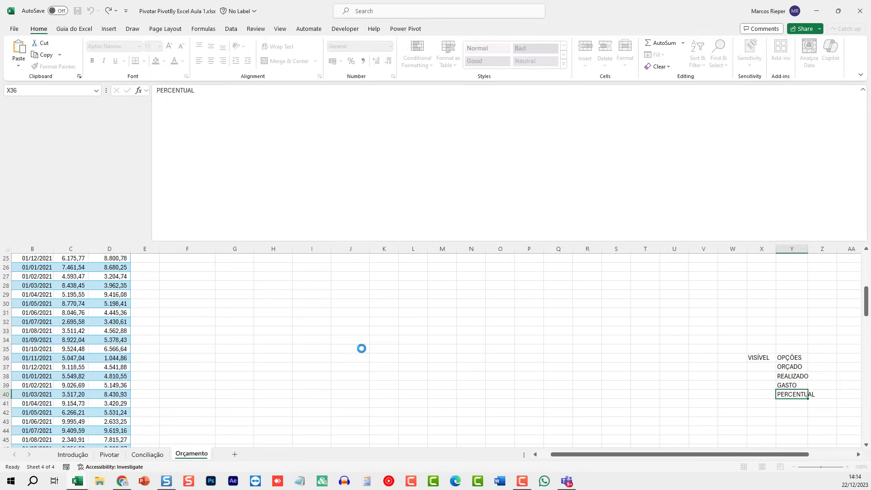
Shrink the formula bar back to a single line and widen column Y so the option names fit.
left_click(771, 367)
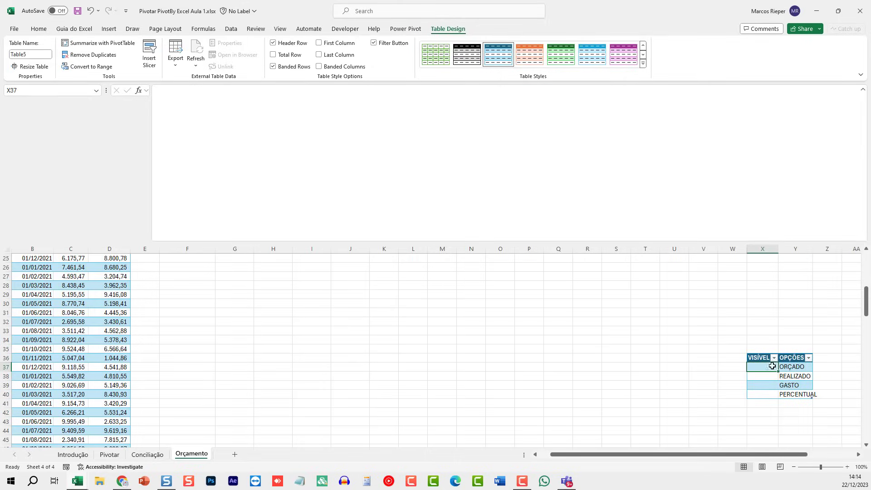
left_click_drag(764, 458, 811, 458)
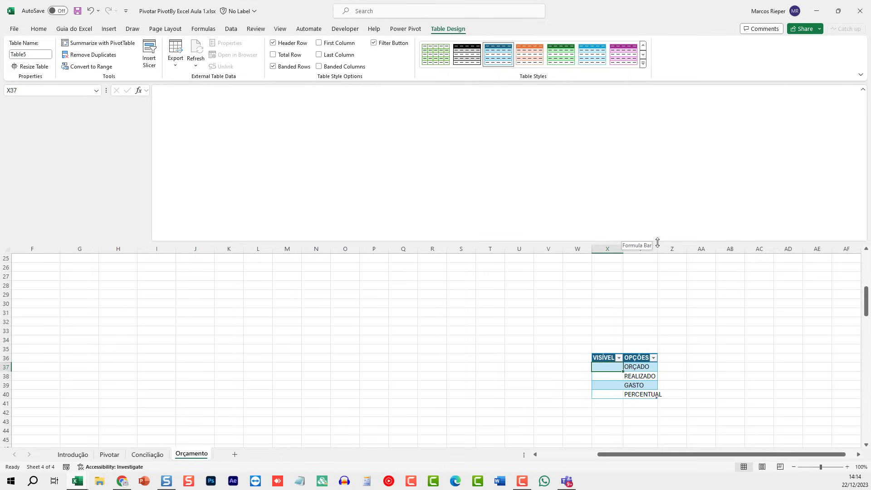
left_click_drag(657, 241, 658, 169)
left_click(664, 89)
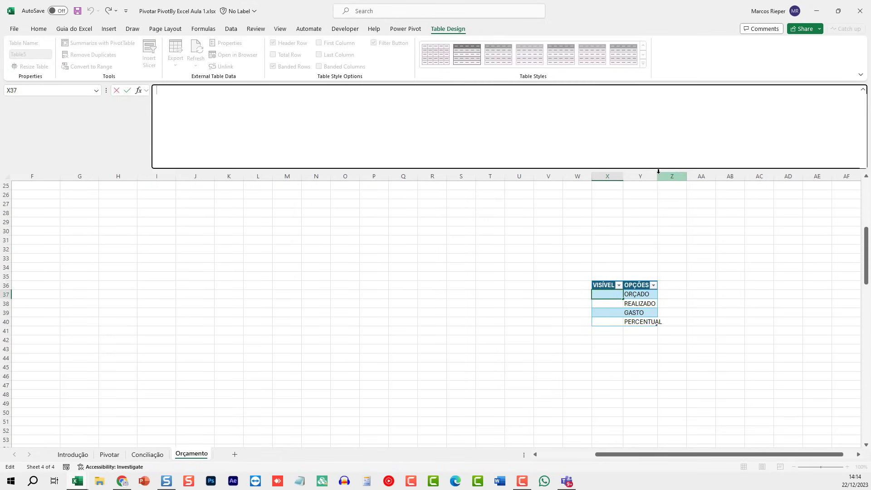
left_click_drag(647, 168, 653, 83)
key("Escape")
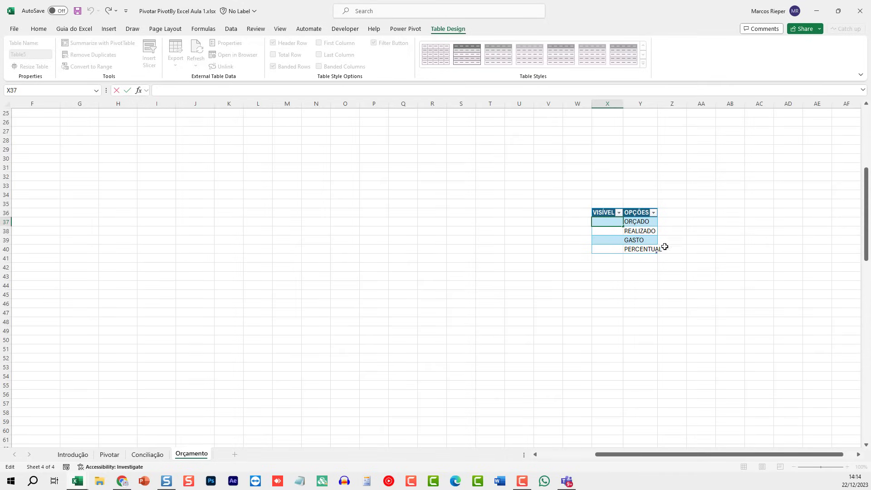
left_click(858, 454)
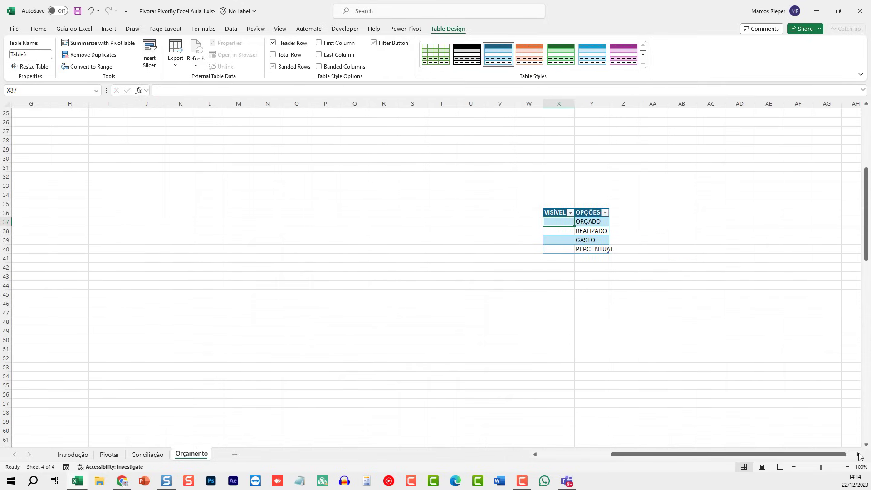
left_click(858, 454)
scroll(690, 309, "up", 2)
scroll(691, 309, "up", 2)
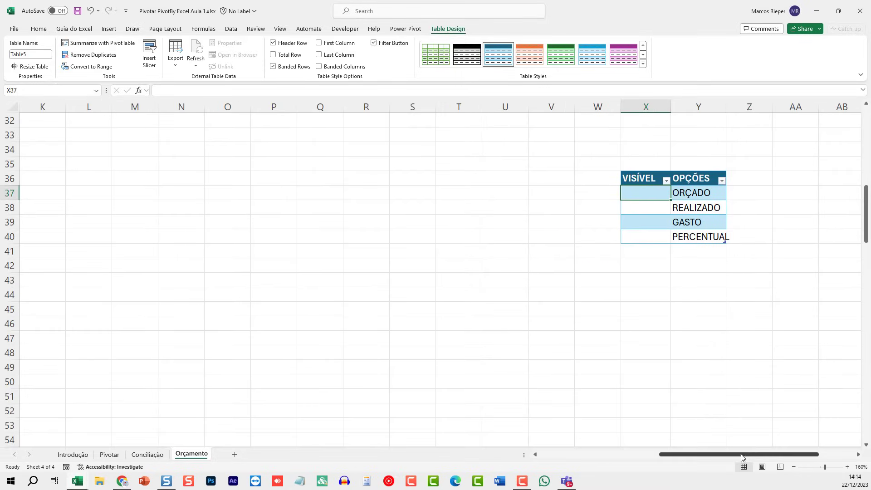
left_click_drag(749, 454, 782, 454)
left_click_drag(538, 107, 564, 107)
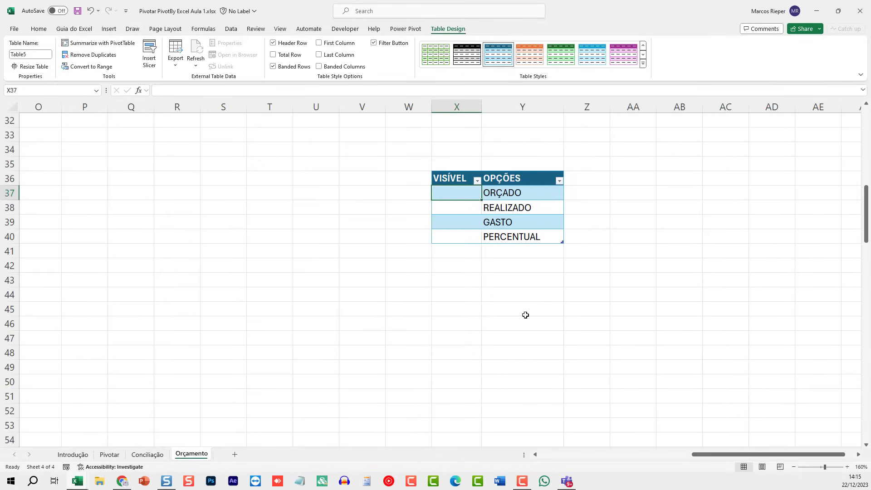
type("=SUBTO")
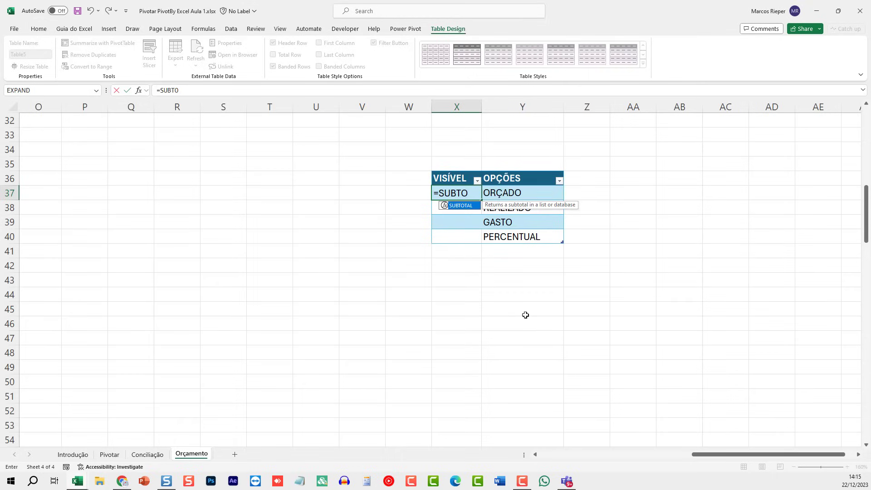
type("TAL(")
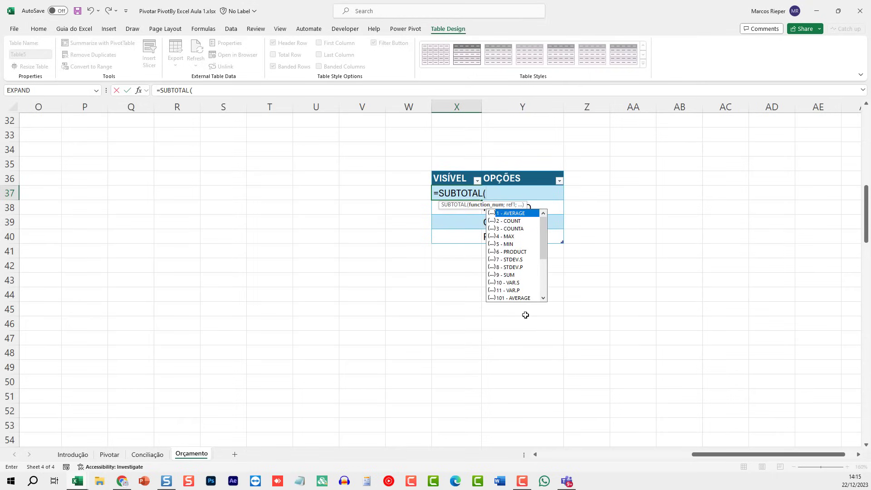
type("3")
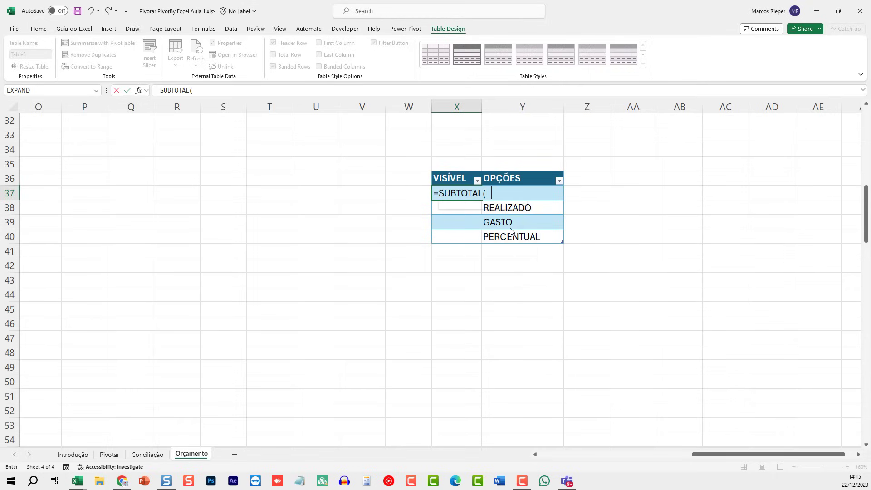
type(";")
key("Right")
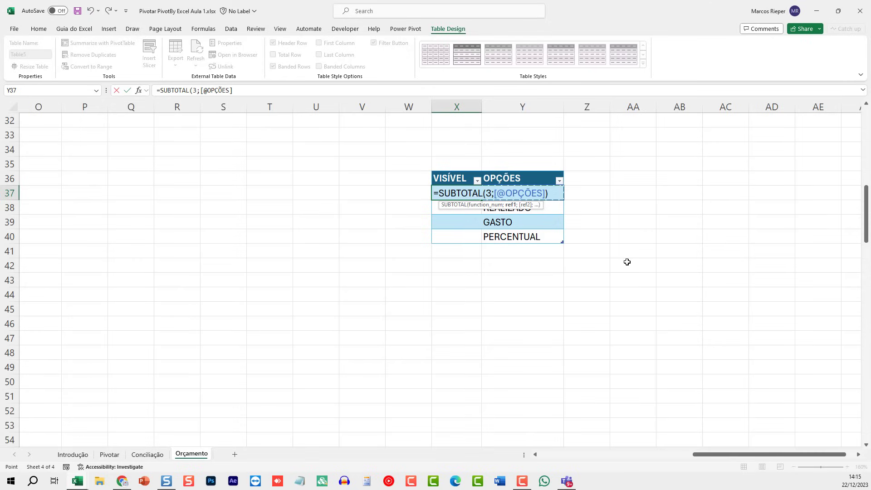
type(")")
key("Return")
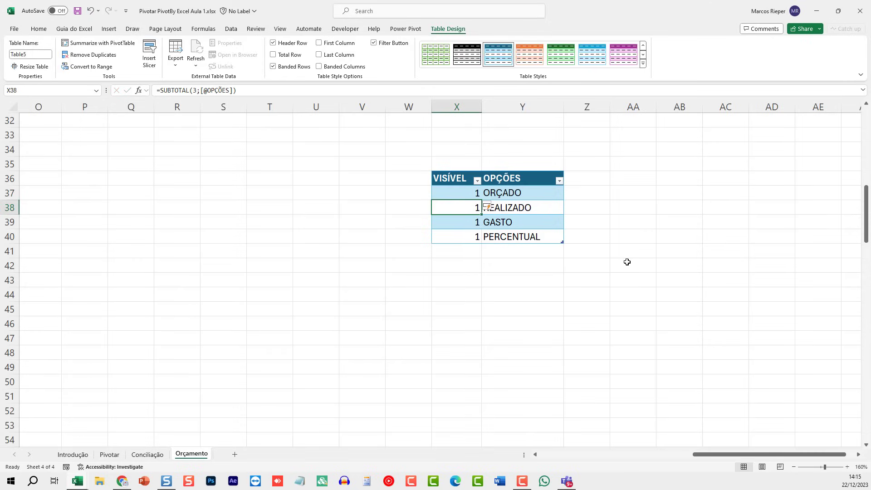
left_click_drag(456, 207, 458, 237)
left_click(466, 188)
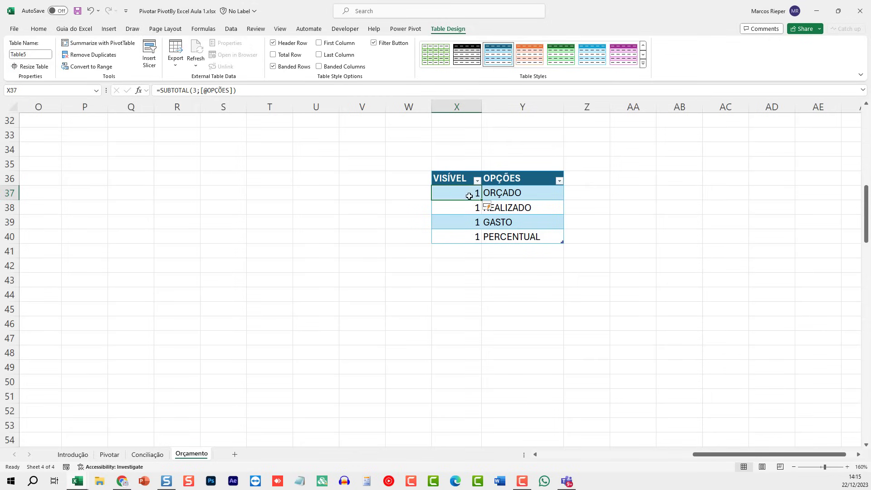
Insert a slicer for the OPÇÕES field of the options table.
left_click_drag(724, 454, 694, 455)
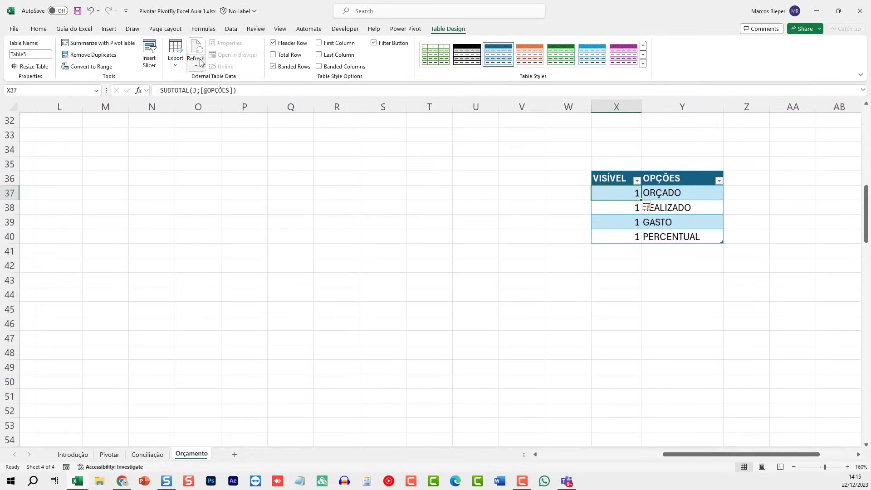
left_click(151, 52)
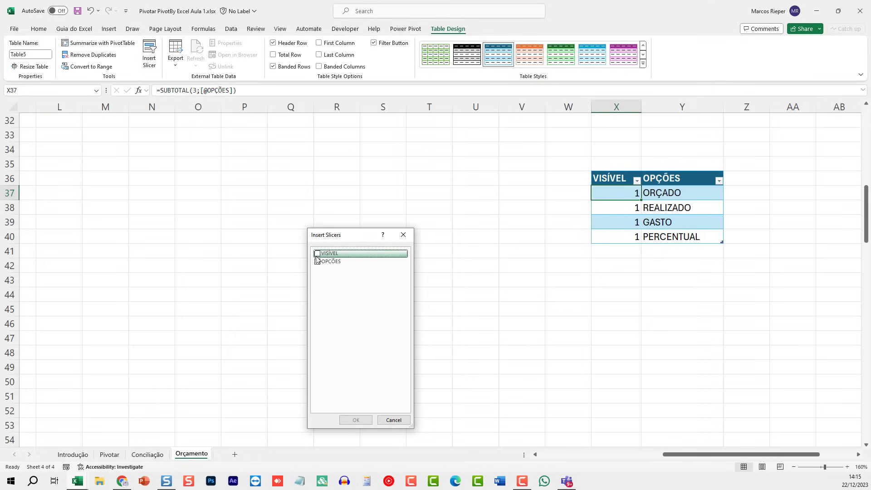
left_click(318, 262)
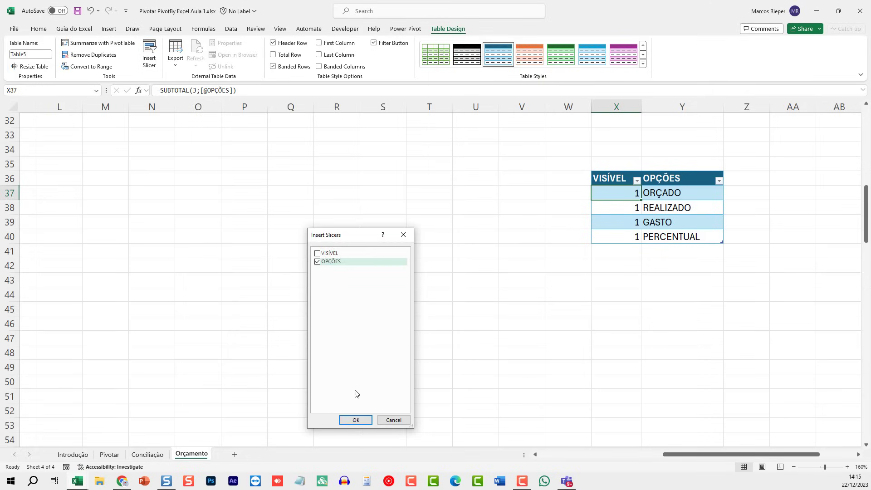
left_click(355, 419)
Move the OPÇÕES slicer up beside the PIVOTBY budget table, just past its Total column.
left_click_drag(391, 199, 318, 149)
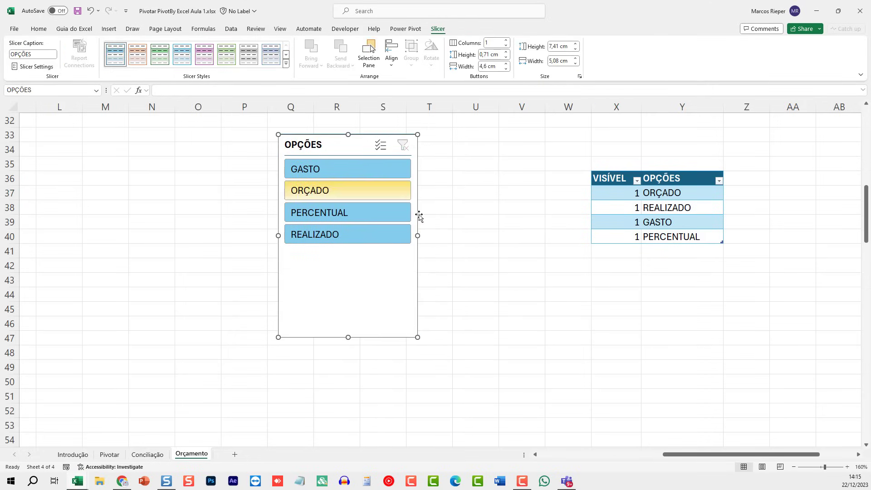
left_click(515, 210)
scroll(471, 248, "down", 4)
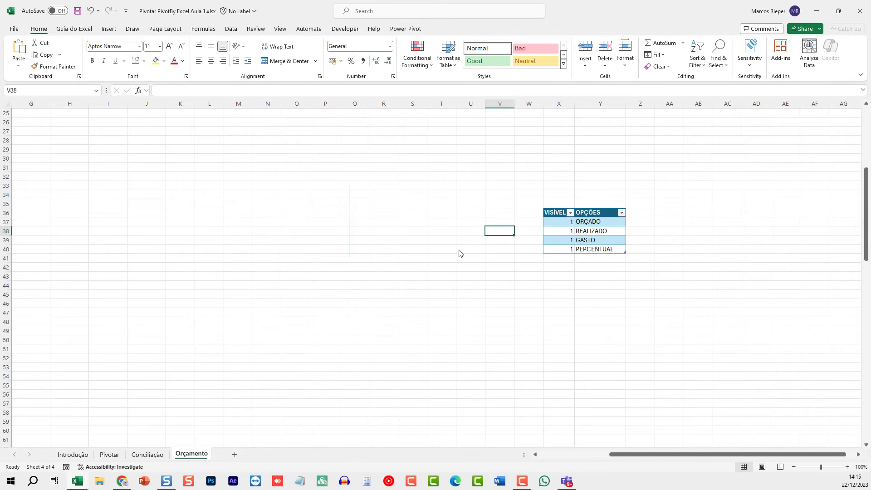
left_click_drag(384, 193, 284, 150)
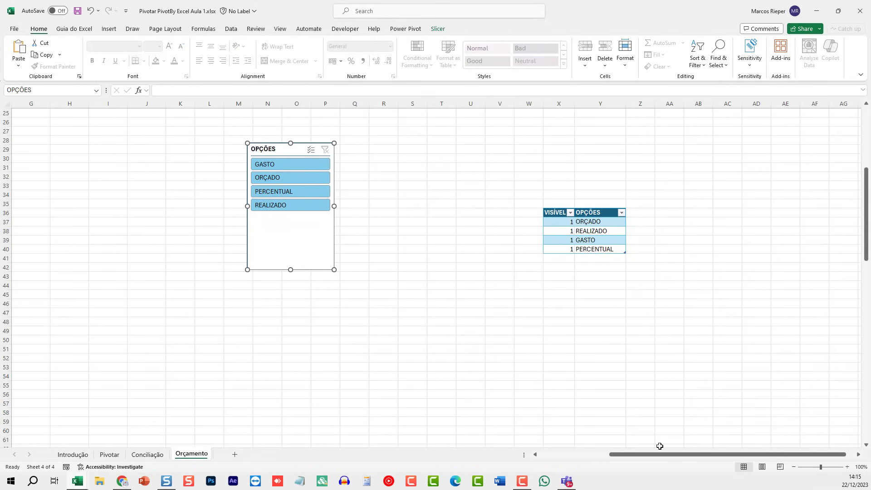
left_click_drag(647, 455, 551, 456)
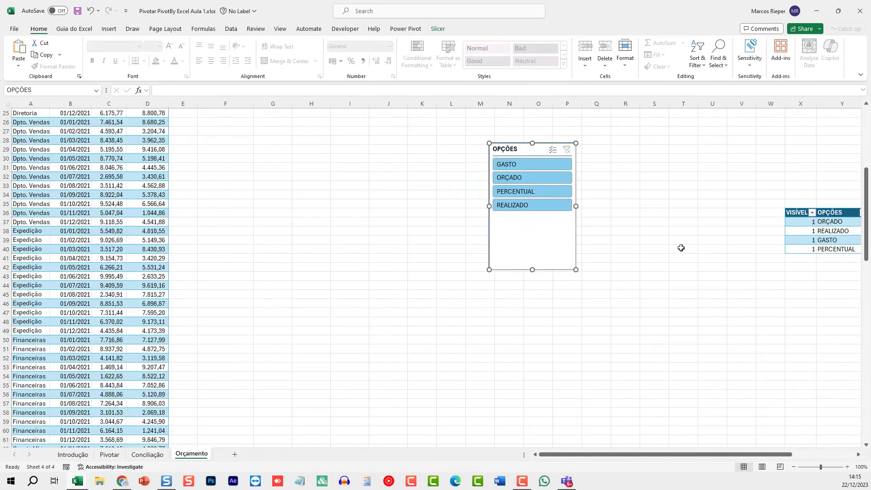
left_click(680, 248)
scroll(655, 362, "up", 8)
left_click_drag(522, 365, 722, 145)
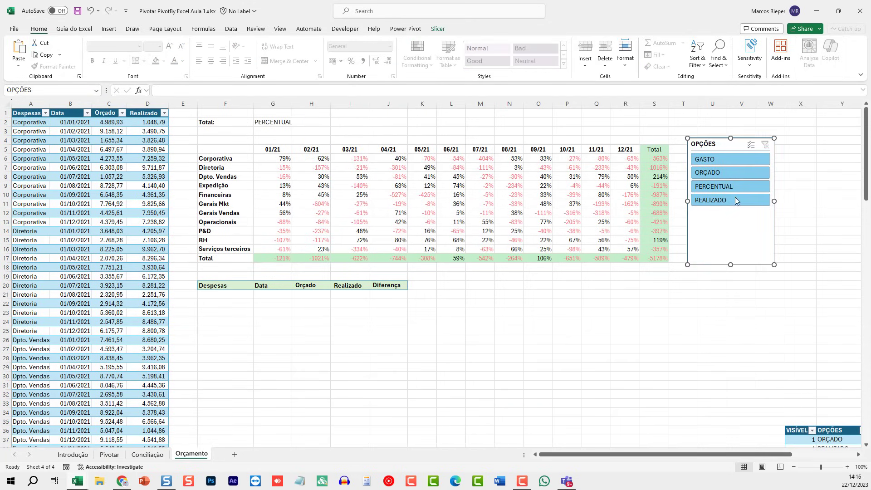
Test the OPÇÕES slicer by choosing GASTO, PERCENTUAL and REALIZADO in turn, ending with the options table filtered to ORÇADO.
left_click(741, 312)
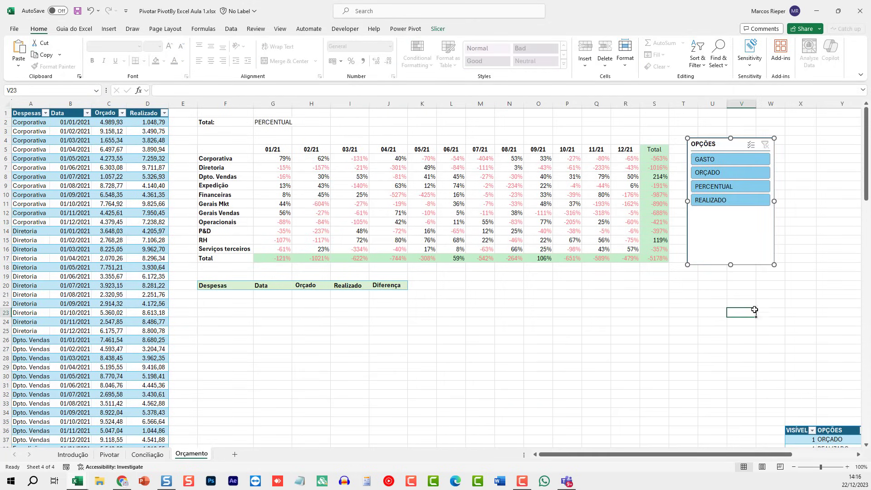
left_click(705, 161)
scroll(733, 223, "down", 2)
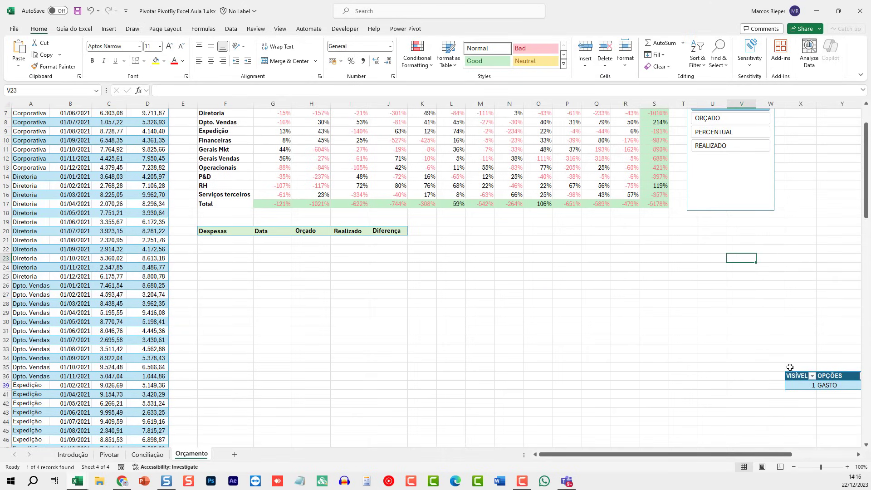
left_click(733, 136)
left_click(733, 146)
left_click(725, 117)
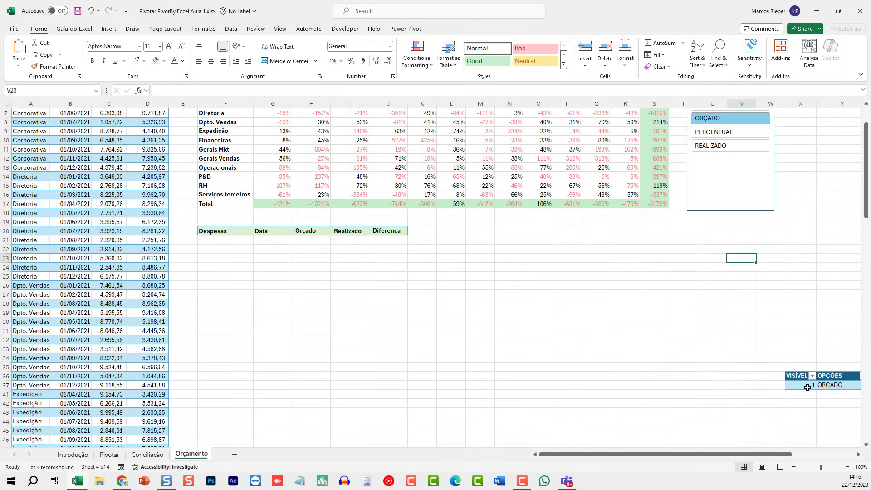
scroll(799, 379, "up", 2)
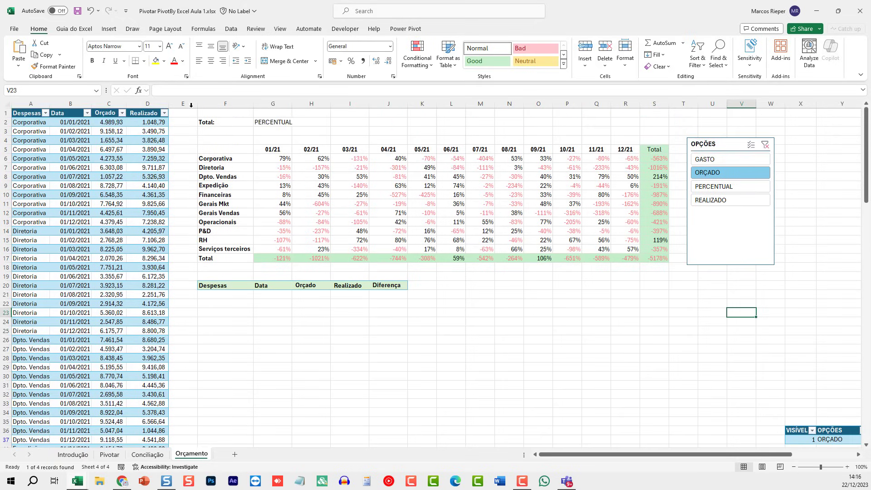
left_click(269, 126)
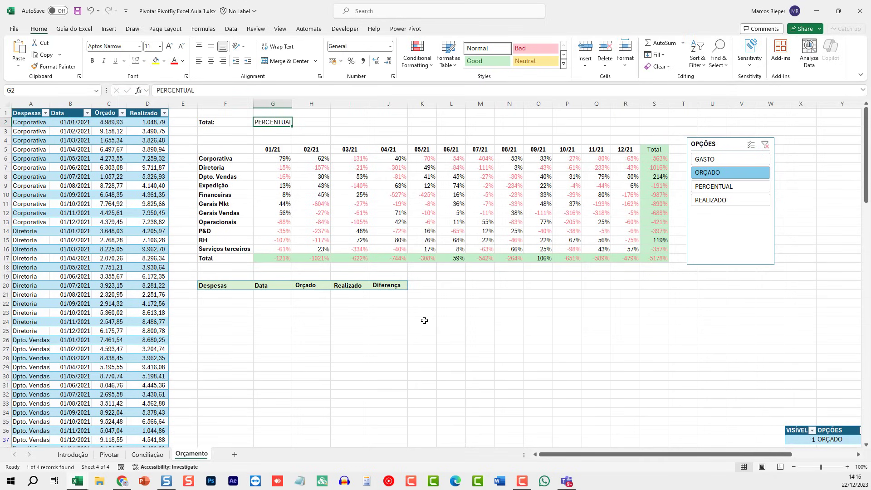
type("=VLOOKUP(1")
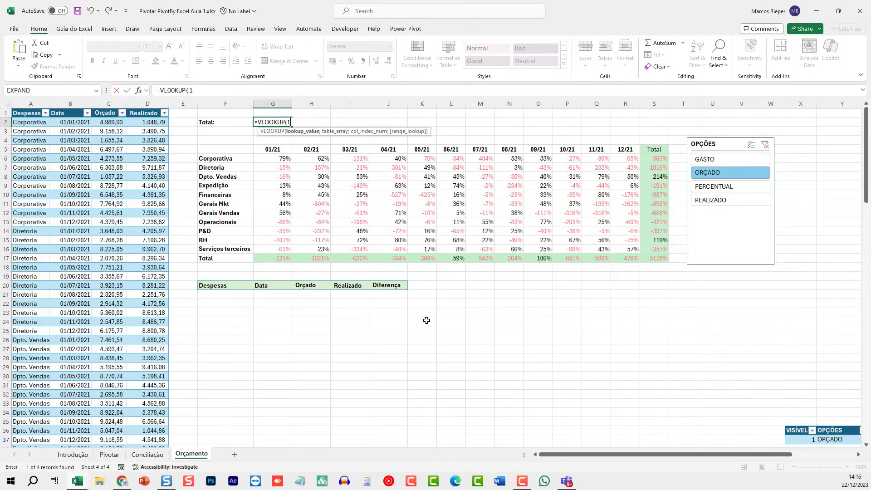
key("Escape")
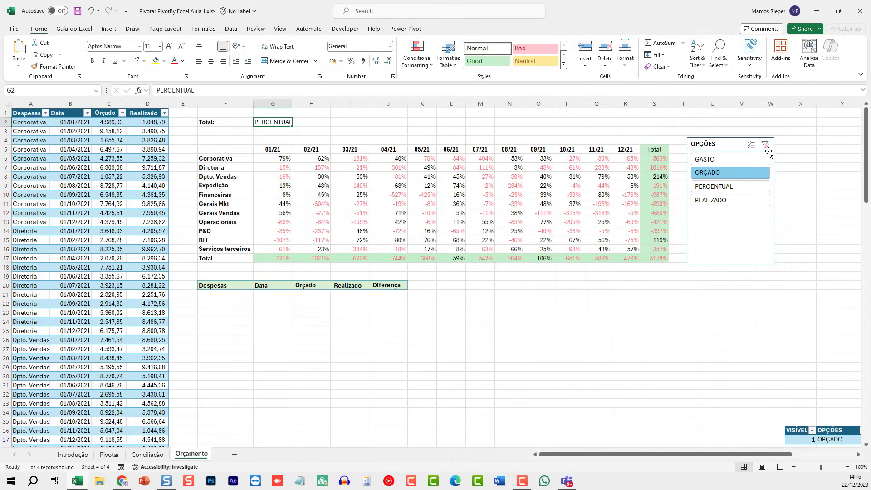
Enter the formula =VLOOKUP(1;Table5[#All];2;0) in G2, taking the lookup range from the whole VISÍVEL/OPÇÕES table.
type("=V")
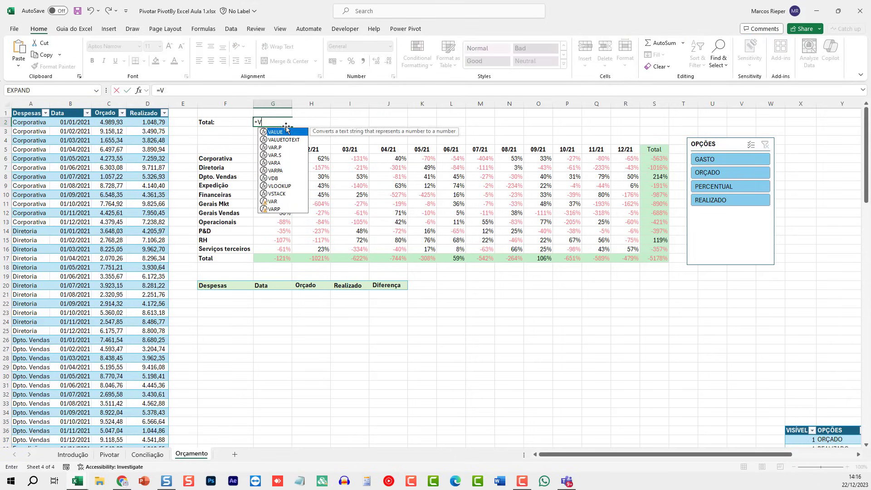
type("LOOKUP(1")
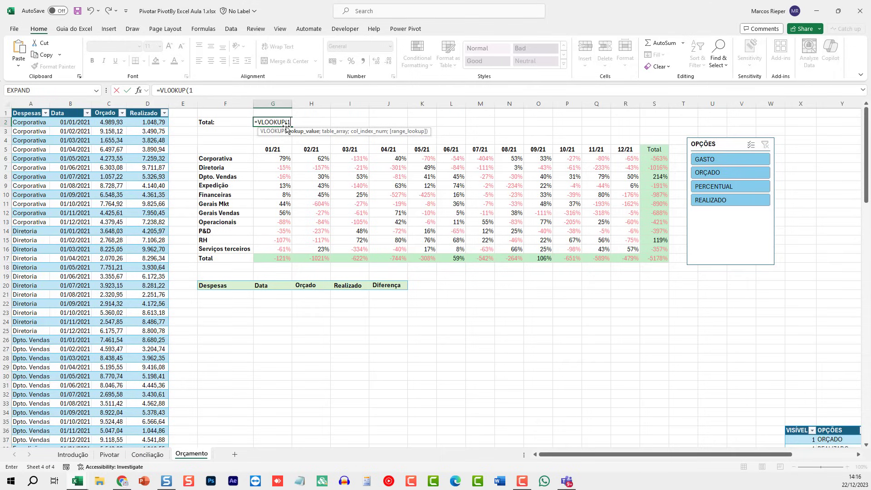
type(";")
scroll(796, 402, "down", 2)
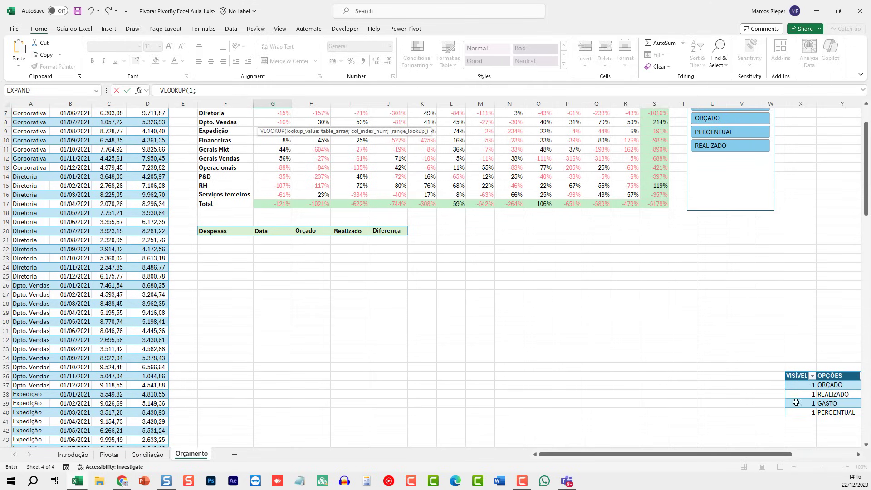
left_click_drag(799, 375, 800, 413)
scroll(581, 330, "up", 2)
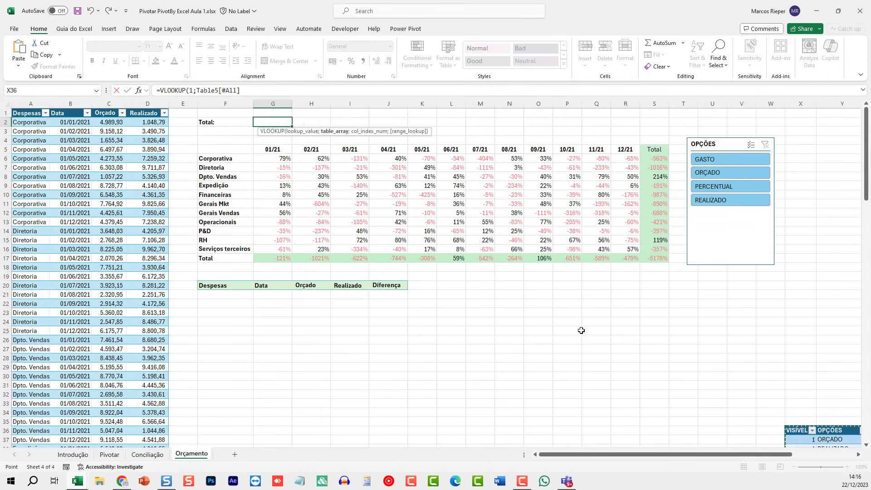
type(";")
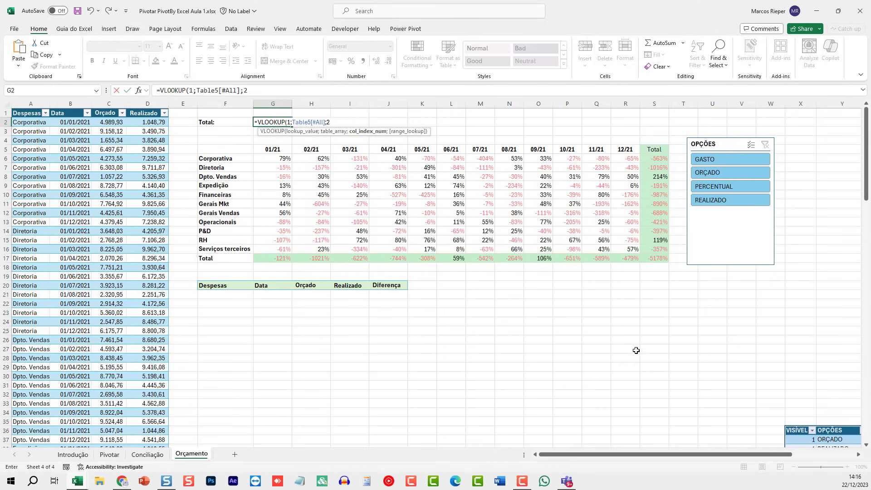
type("2;")
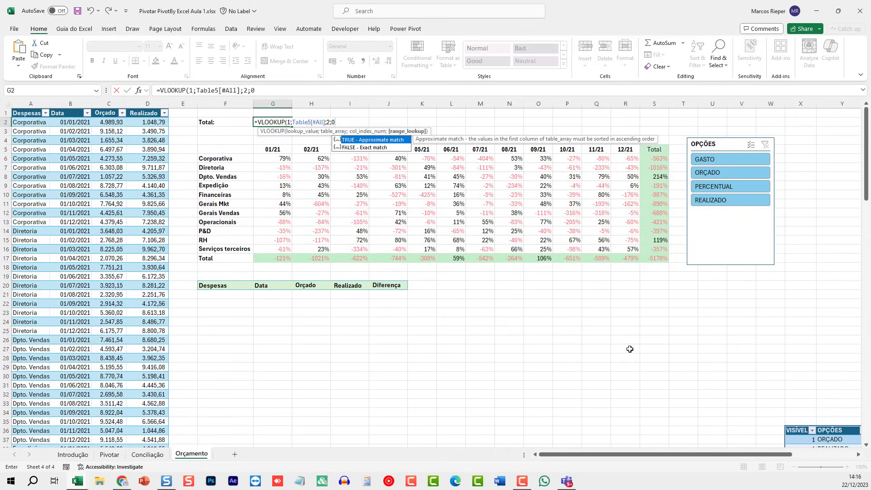
type("0(")
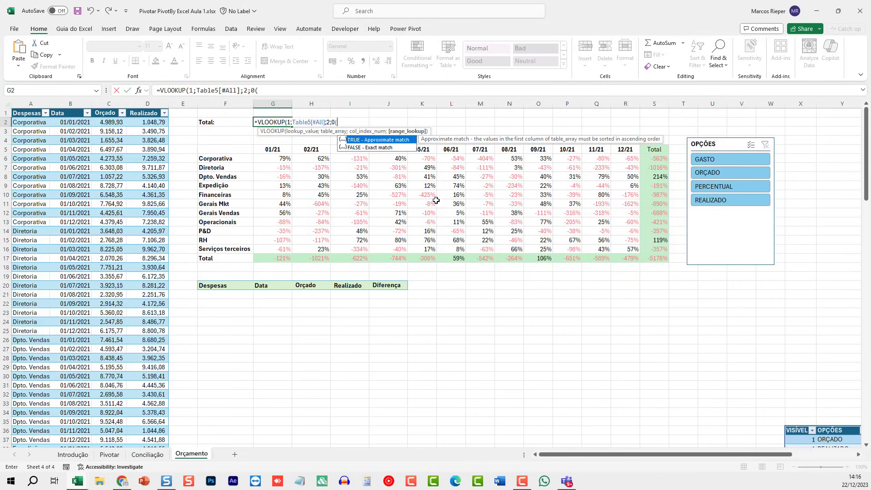
key("BackSpace")
key("ctrl+Return")
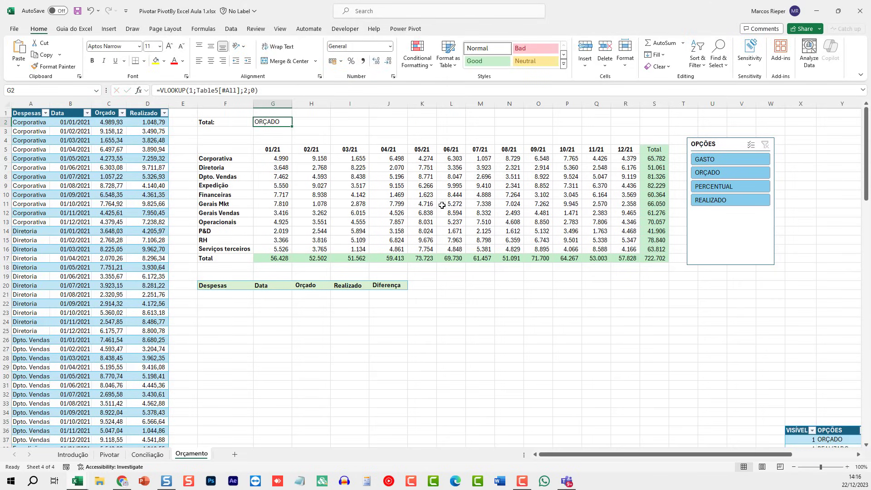
Test the OPÇÕES slicer on the budget table by switching repeatedly among GASTO, ORÇADO, PERCENTUAL and REALIZADO, ending on REALIZADO.
left_click(708, 159)
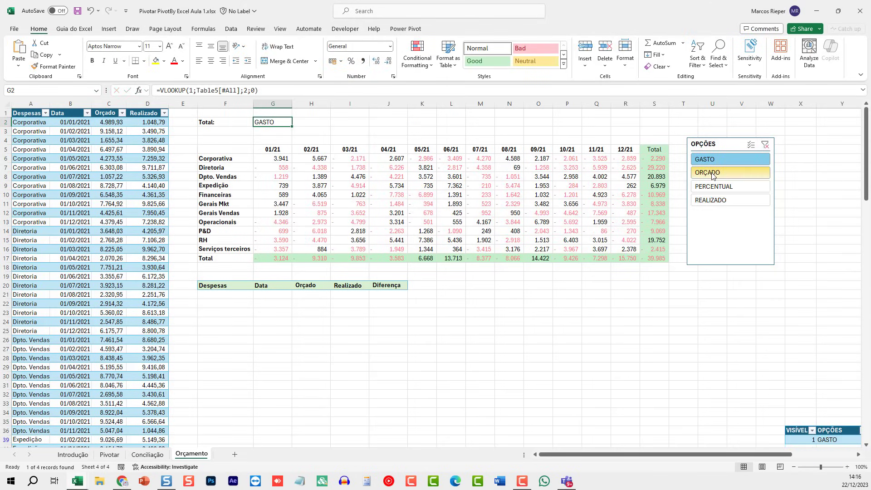
left_click(711, 176)
left_click(711, 187)
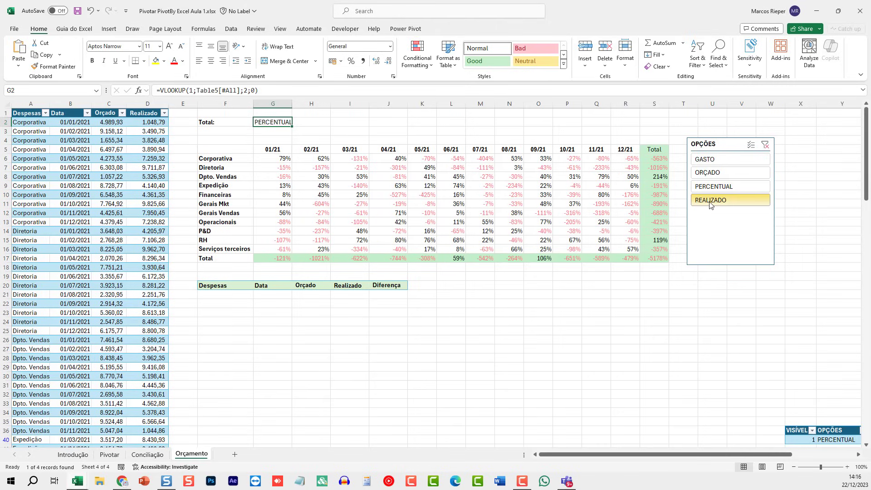
left_click(710, 200)
left_click(711, 186)
left_click(708, 160)
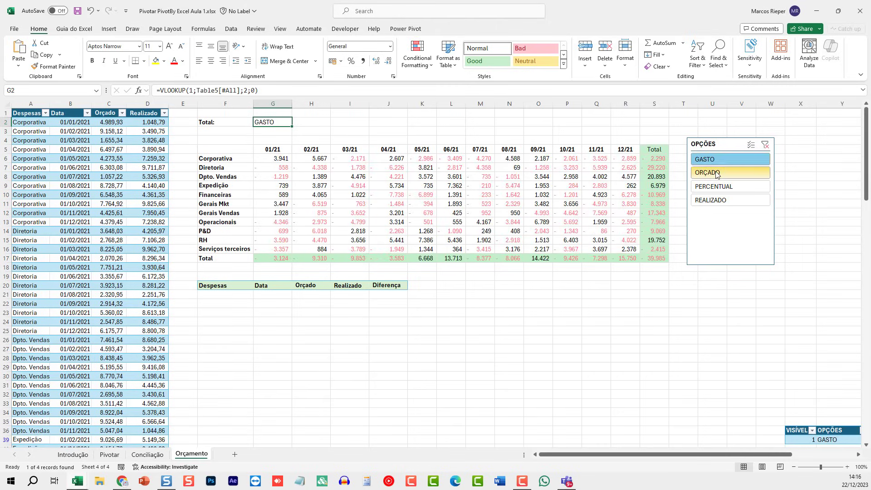
left_click(714, 174)
left_click(715, 186)
left_click(714, 173)
left_click(708, 159)
left_click(715, 187)
left_click(715, 174)
left_click(713, 186)
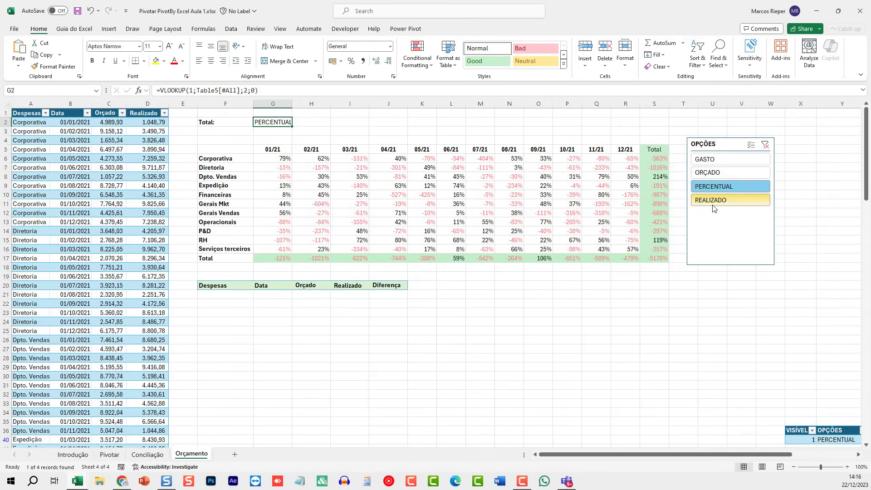
left_click(712, 204)
left_click(710, 173)
left_click(714, 202)
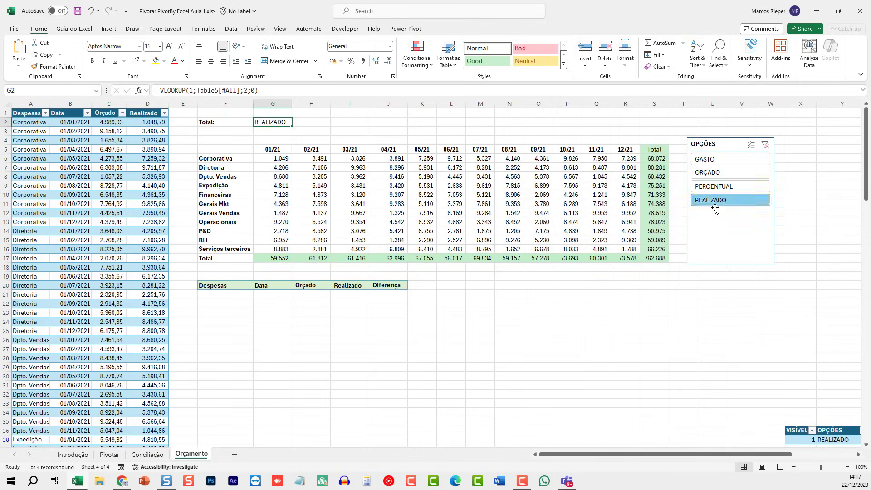
left_click(715, 186)
left_click(709, 159)
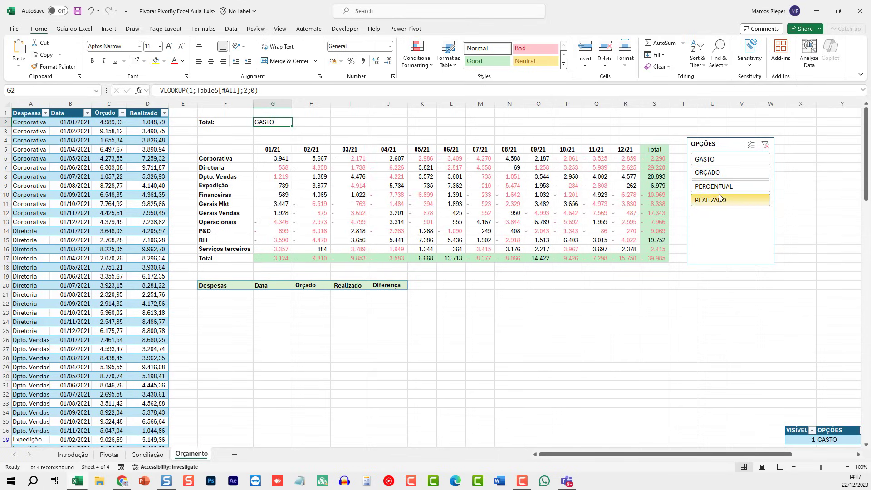
left_click(719, 199)
left_click(729, 173)
left_click(730, 186)
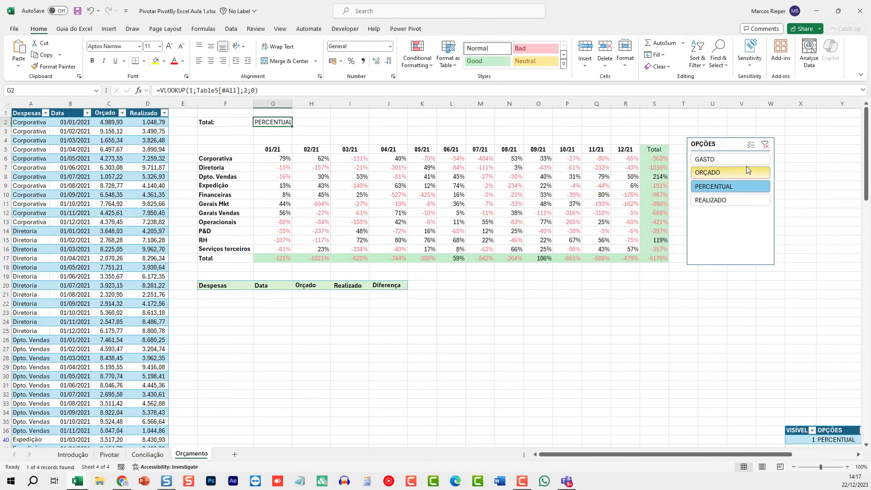
left_click(735, 160)
left_click(729, 186)
left_click(723, 200)
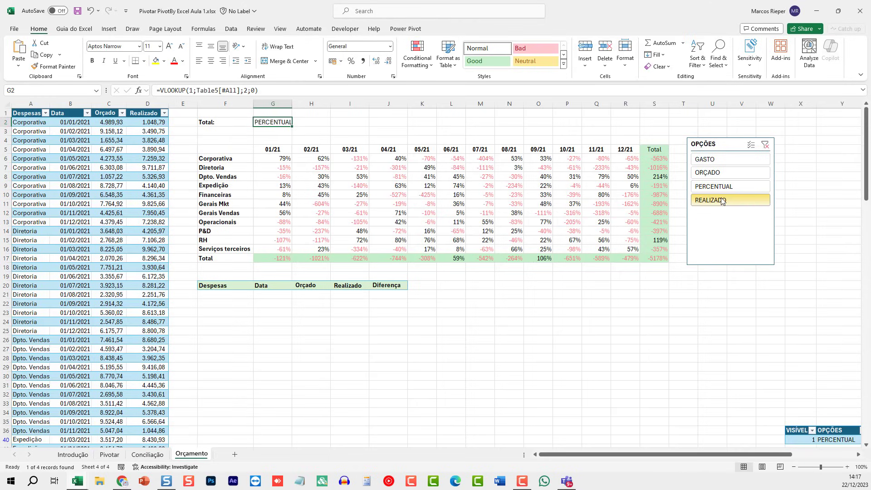
left_click(721, 174)
left_click(714, 160)
left_click(721, 175)
left_click(722, 199)
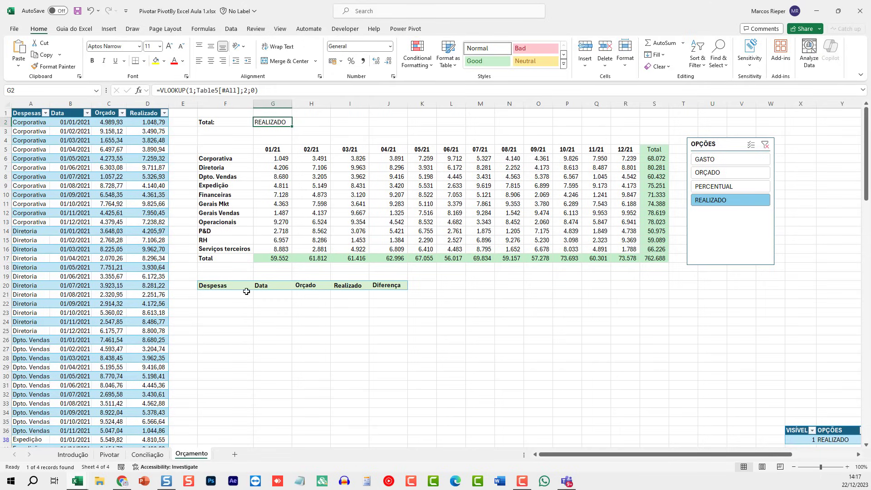
Examine the nested IF and PIVOTBY formula in F5 without changing it.
left_click(233, 151)
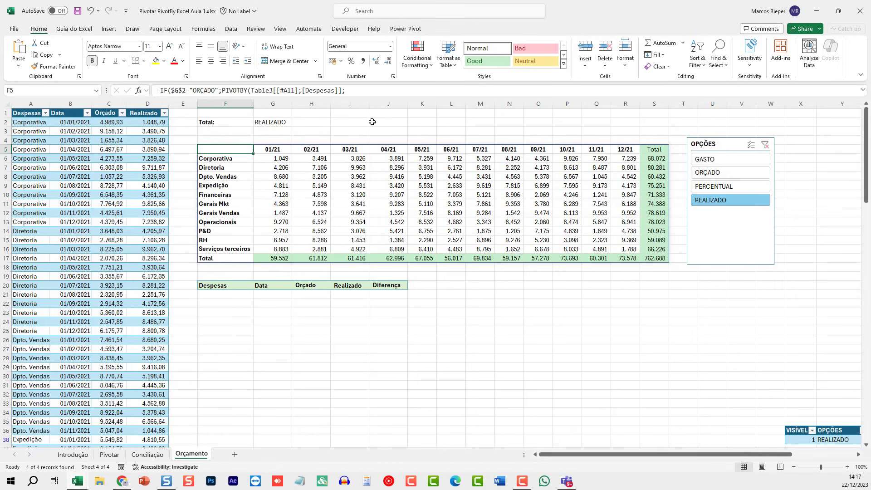
key("F2")
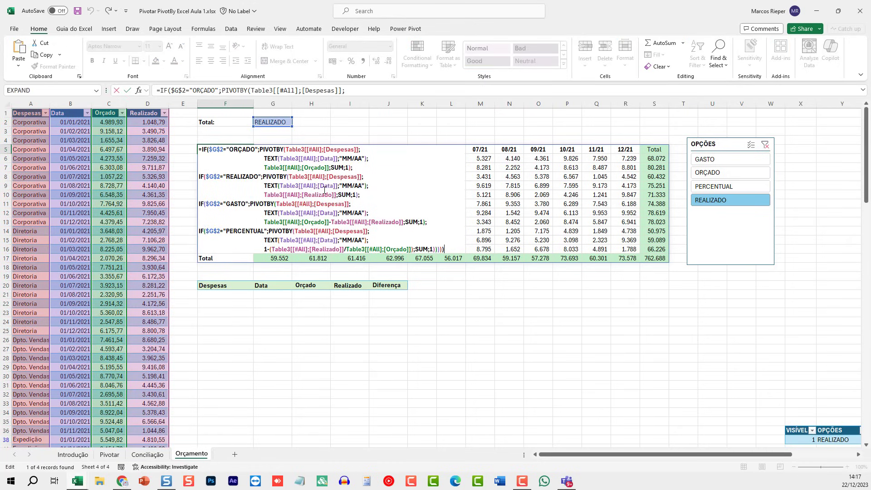
key("Escape")
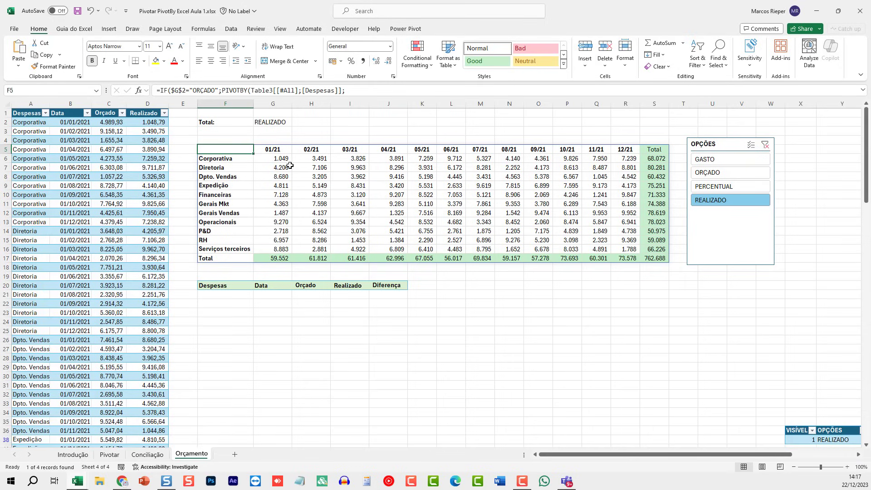
Run the OPÇÕES slicer through all four options, finishing on GASTO, and recheck the formula in F5.
left_click(719, 160)
left_click(722, 173)
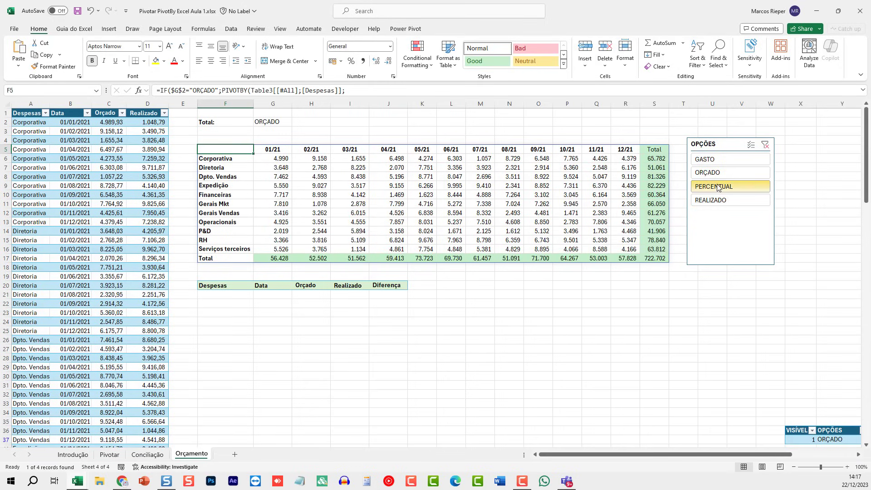
left_click(719, 186)
left_click(719, 200)
left_click(757, 161)
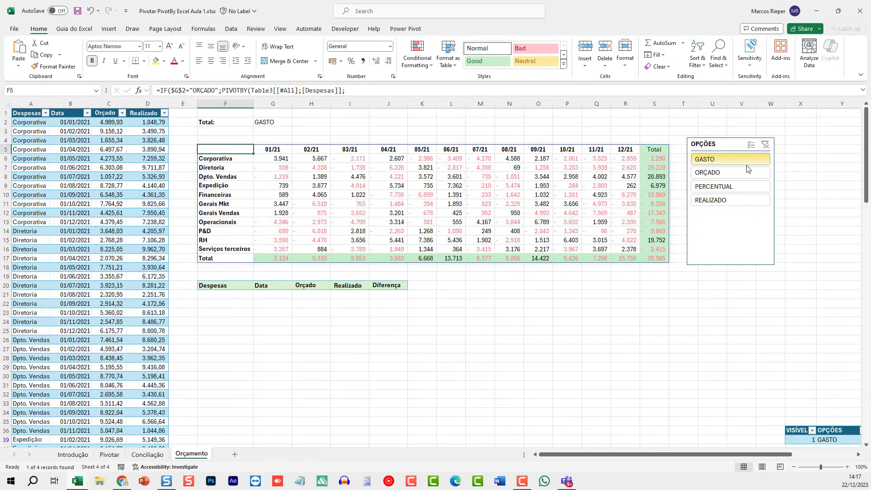
key("F2")
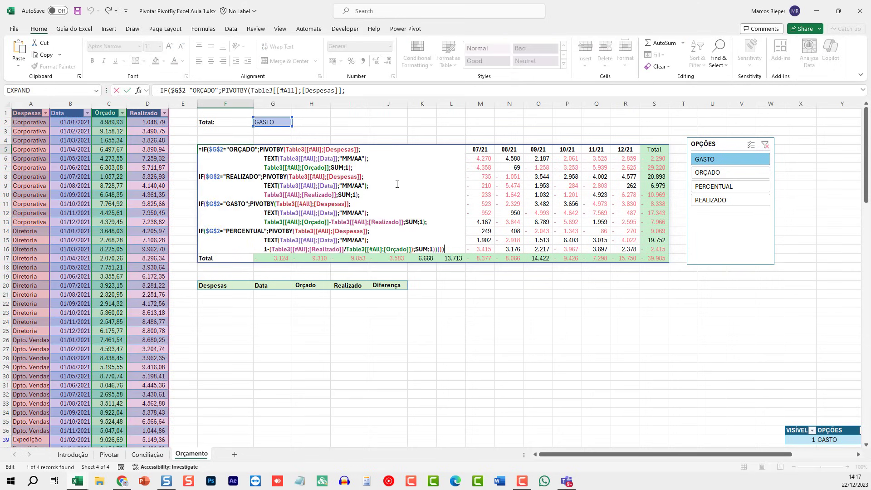
key("Escape")
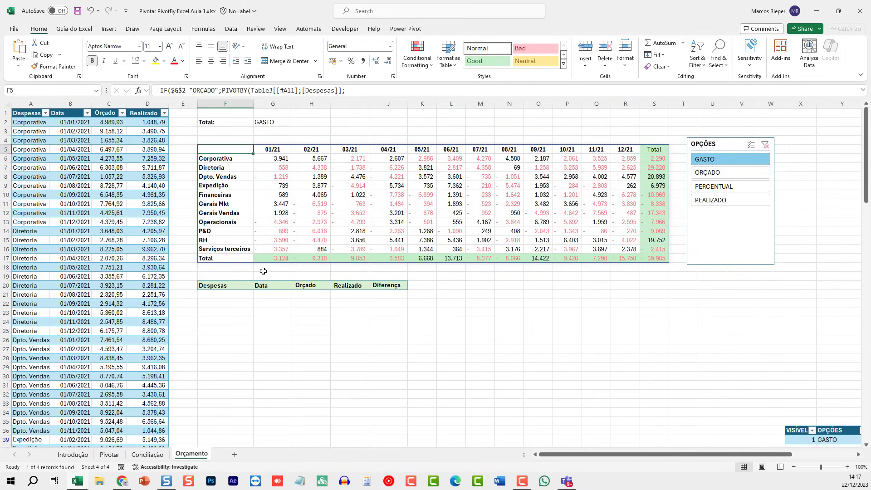
Start a FILTER formula in F21 whose array is an HSTACK beginning with the whole budget table, Table3[#All].
left_click(229, 294)
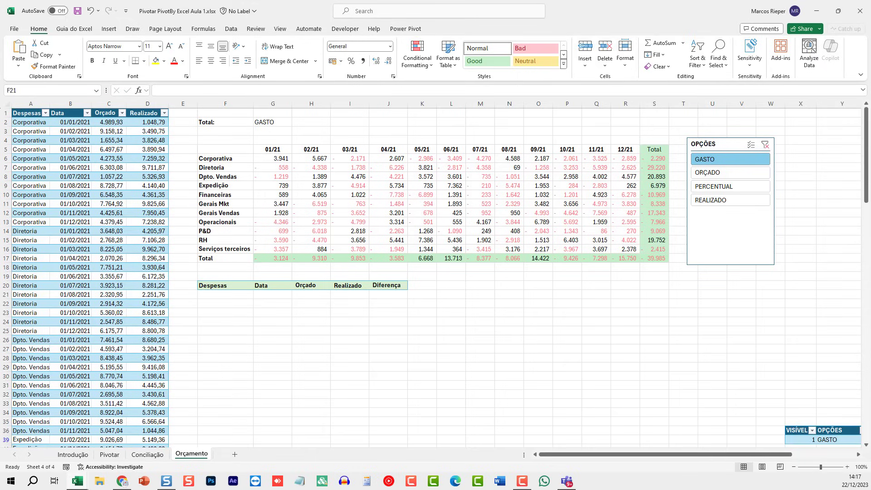
left_click(309, 167)
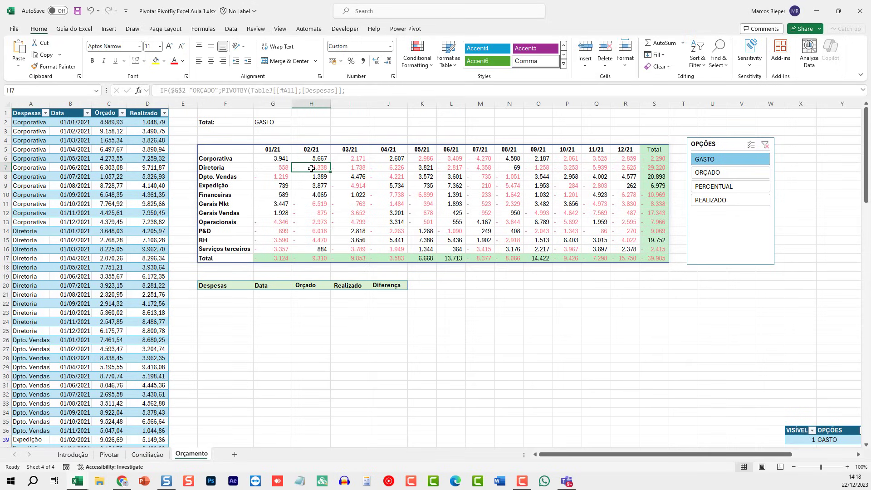
left_click(216, 296)
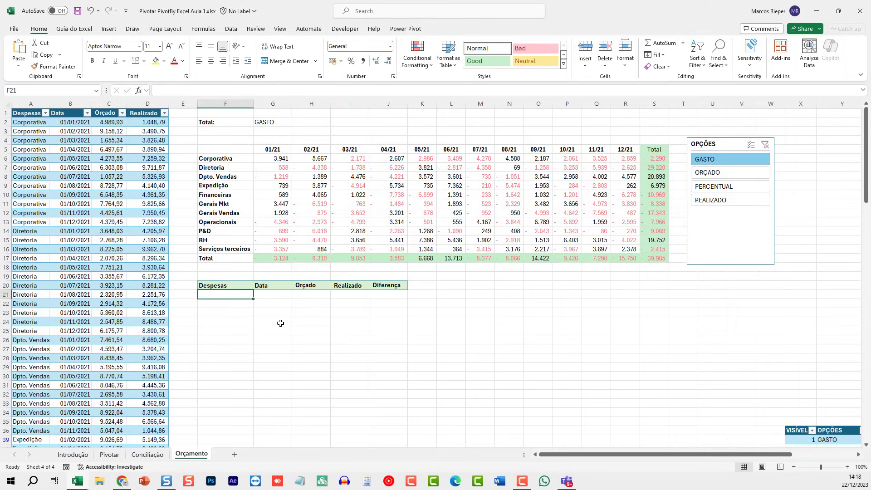
type("=")
key("Escape")
scroll(355, 316, "up", 3, "ctrl")
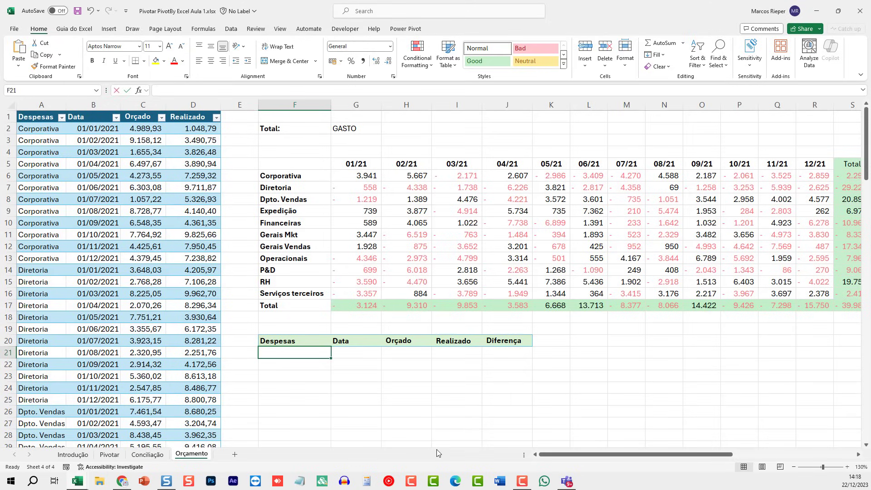
type("=FILTER")
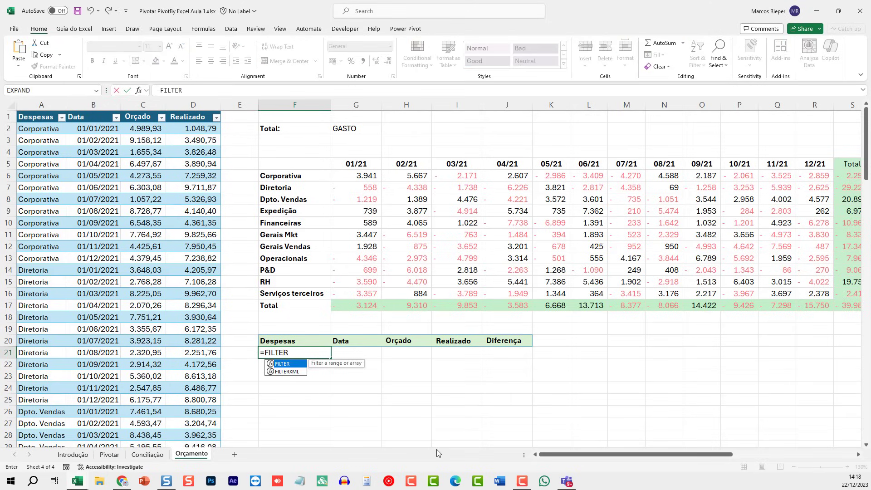
type("(")
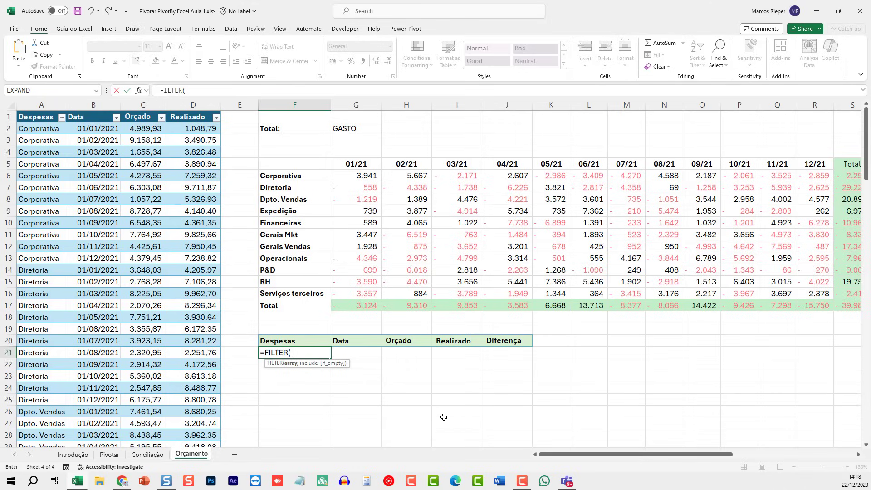
type("HSTACK(")
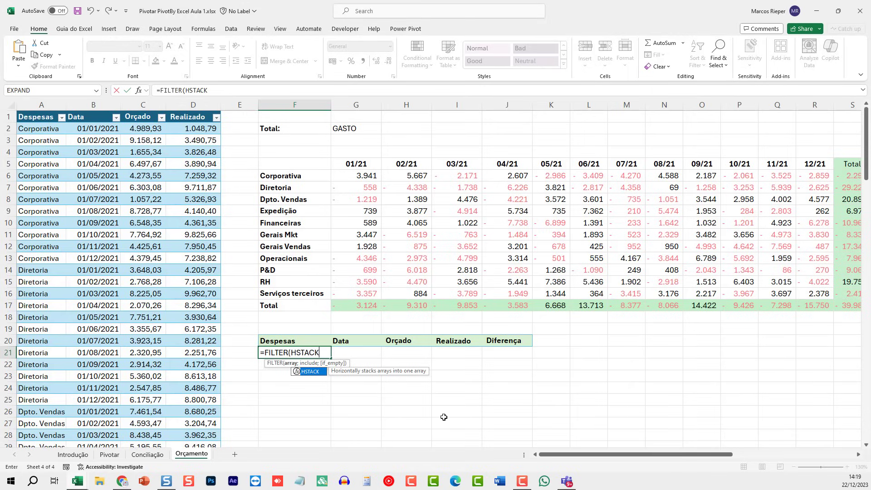
type("(")
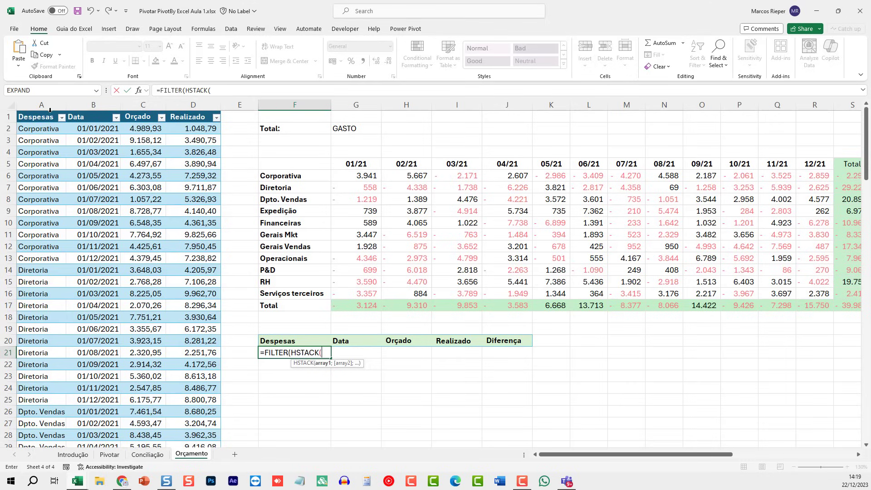
left_click_drag(50, 110, 185, 119)
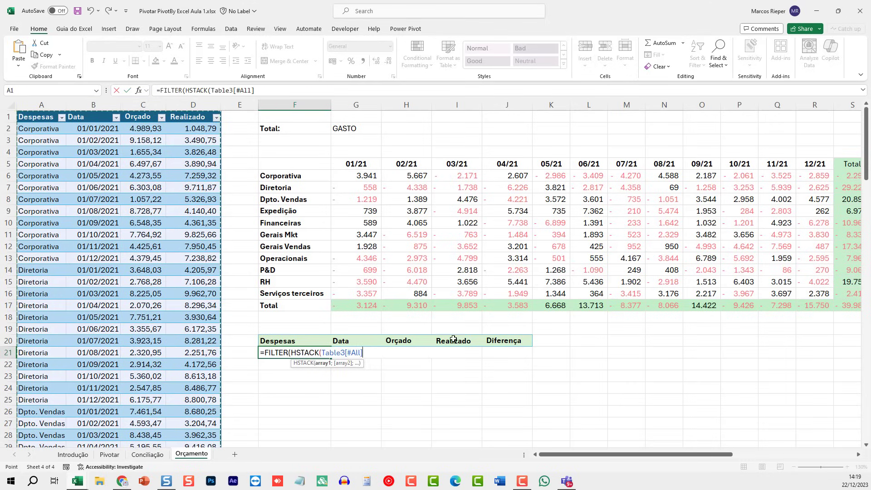
Add the Orçado column minus the Realizado column as the second HSTACK array and close the HSTACK.
type(";")
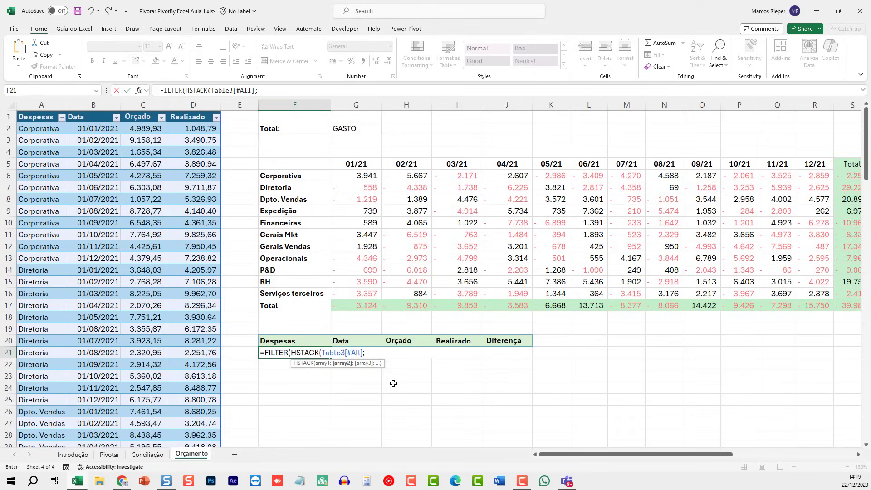
left_click(150, 110)
type("-")
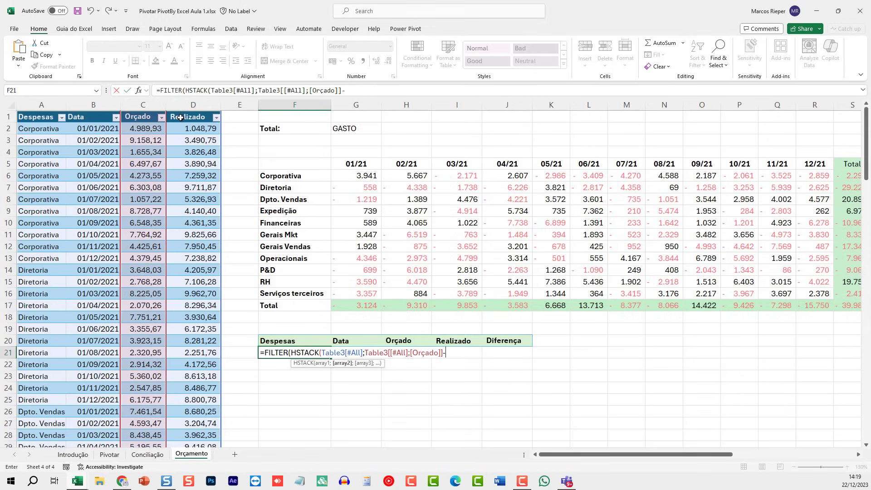
left_click(192, 110)
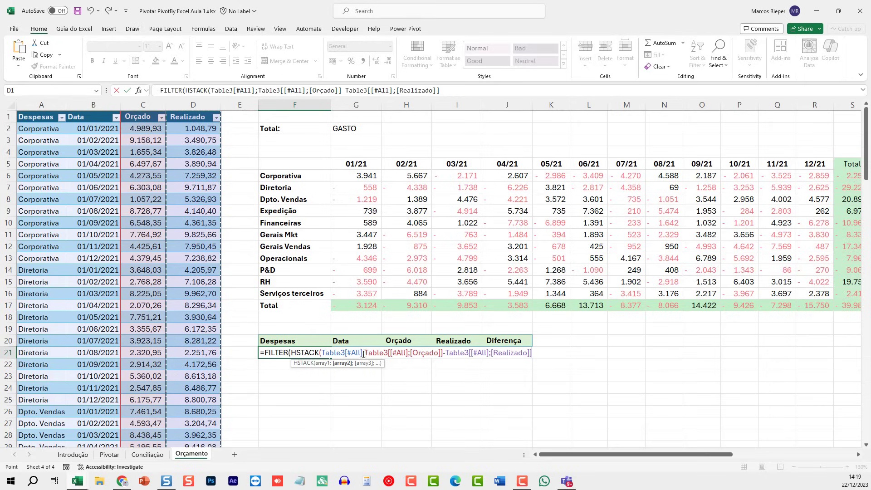
type(")")
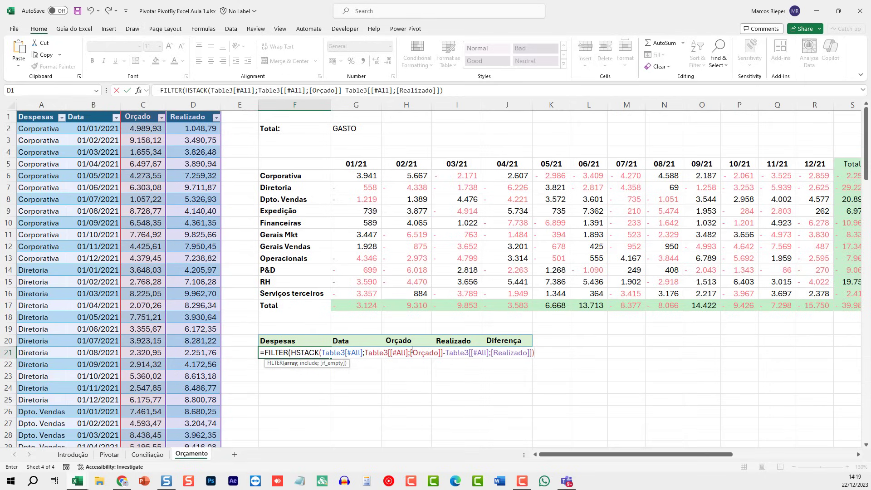
key("BackSpace")
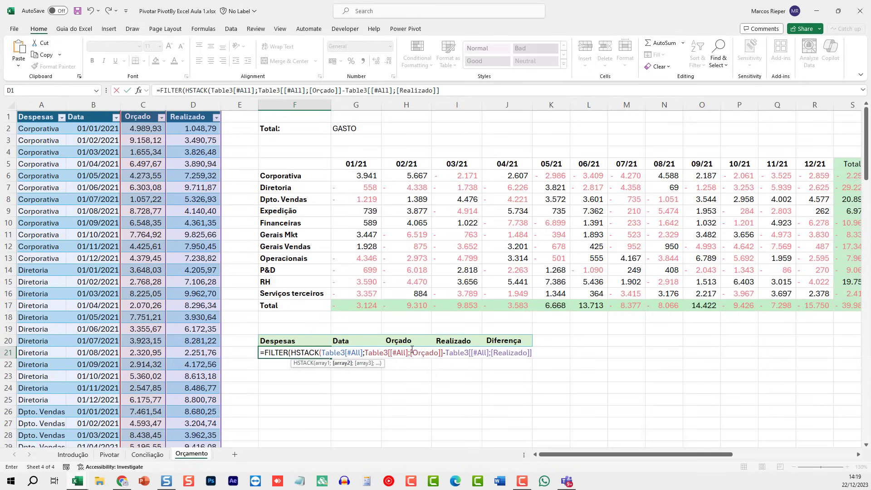
type(");")
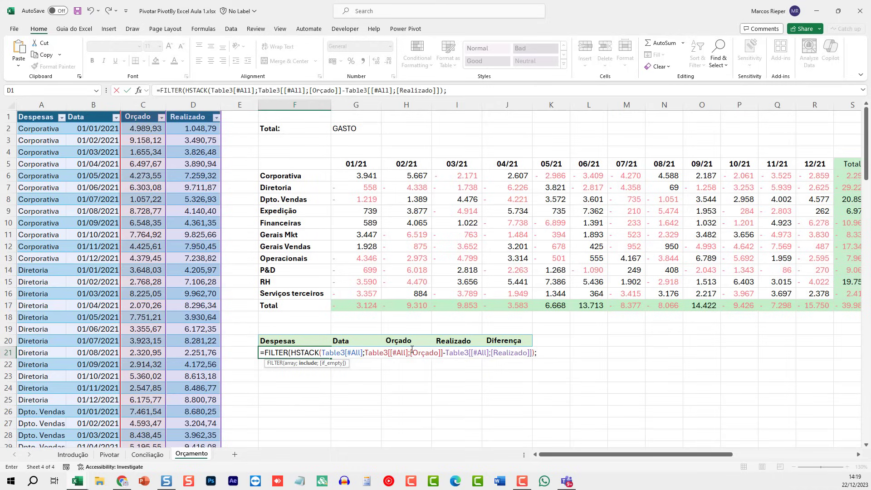
On a new formula line, add the filter condition (TEXT(Table3[[#All];[Data]];"MM/AA")="02/21") and commit the formula in F21.
key("alt+Return")
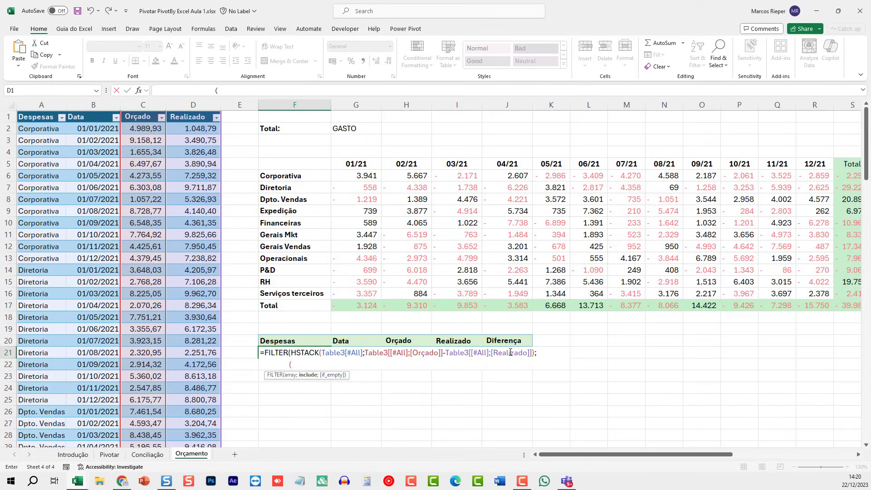
type("(TEXT(")
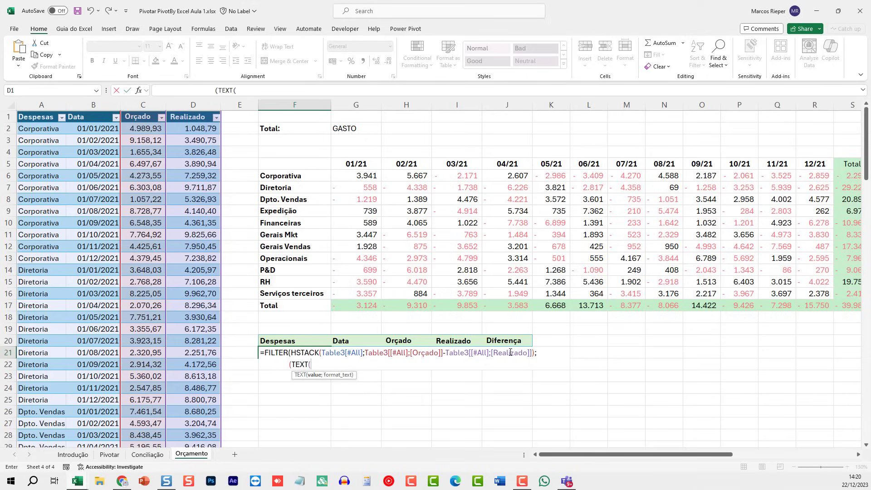
left_click(94, 109)
left_click(93, 109)
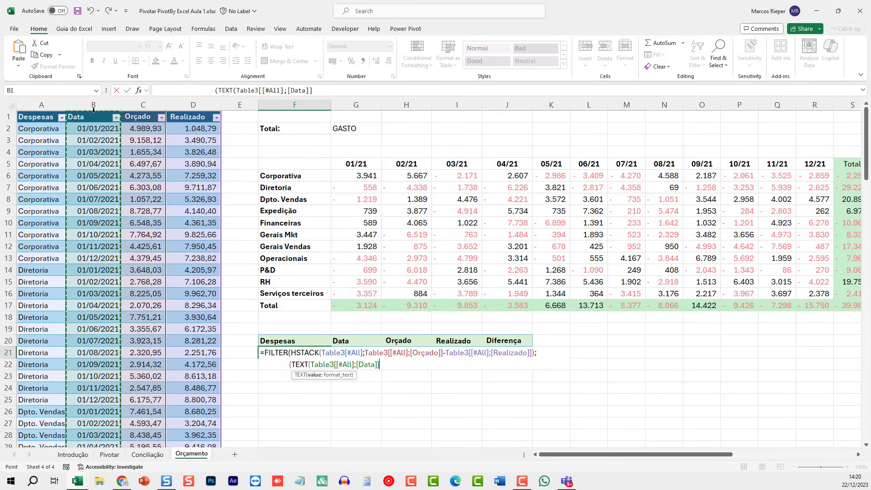
type("=")
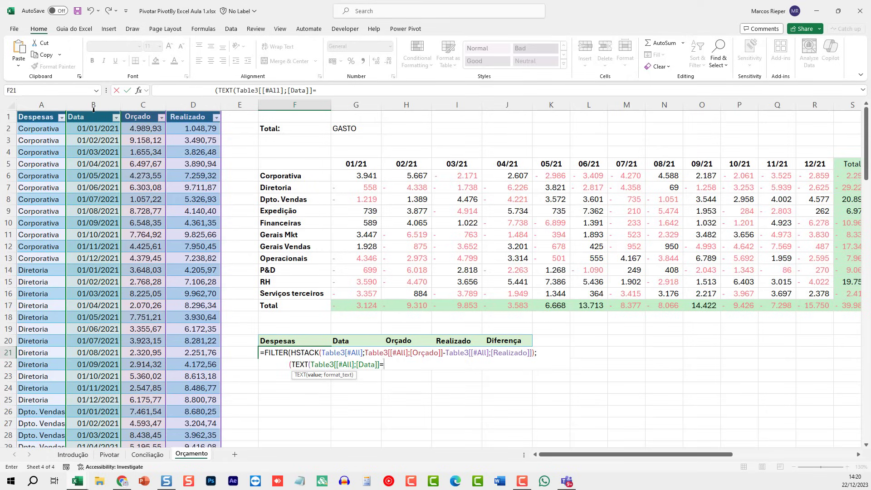
key("BackSpace")
type(";\"MM/AA\"")
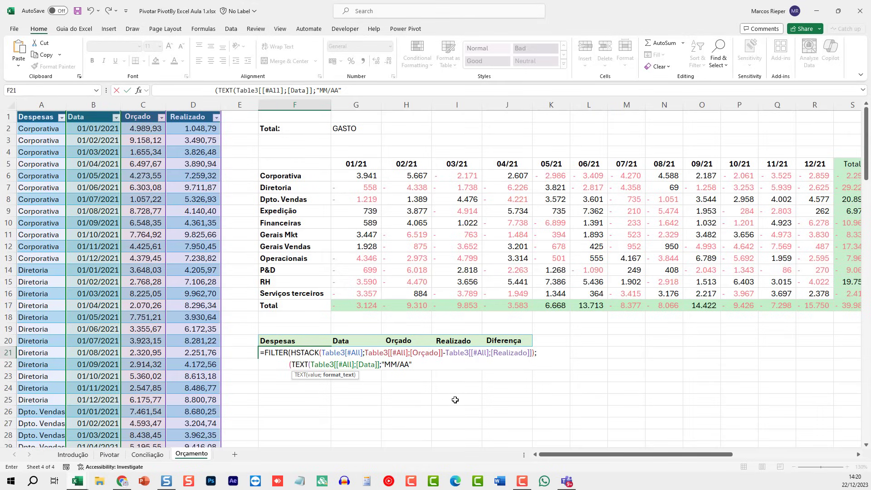
type(")")
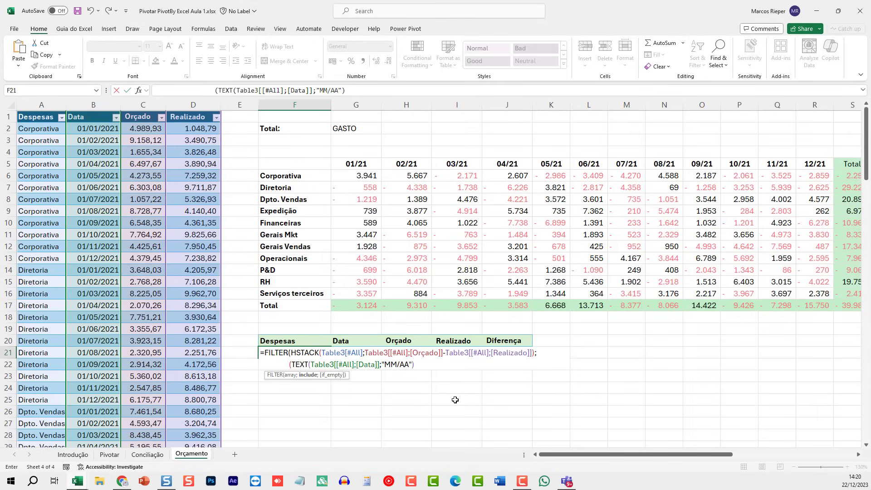
type("=\"02/21\"))")
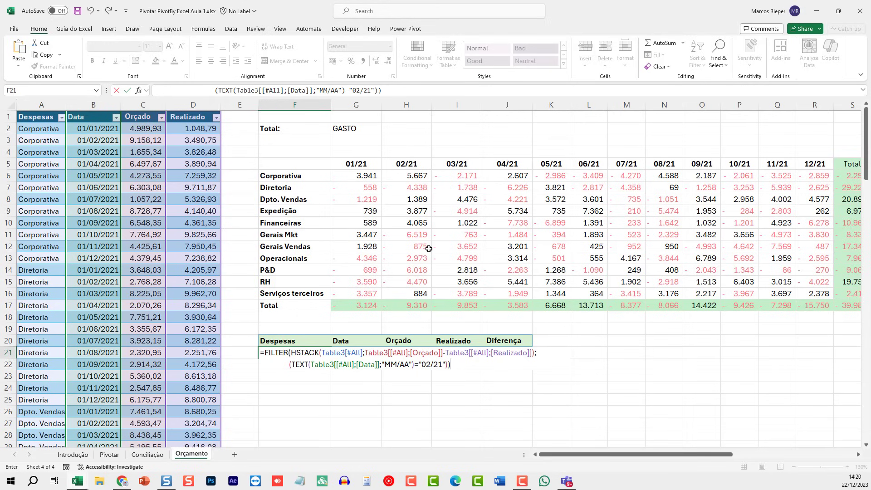
key("Return")
key("Up")
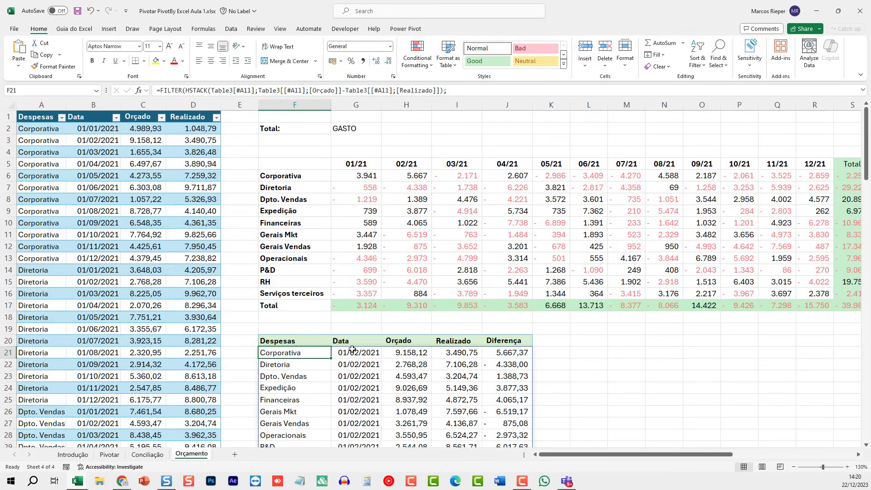
Review the detail list and change the month criterion in the F21 formula to "03/21".
scroll(348, 363, "down", 1)
scroll(348, 364, "down", 2)
scroll(349, 365, "up", 3)
key("F2")
key("Left")
key("BackSpace")
type("3")
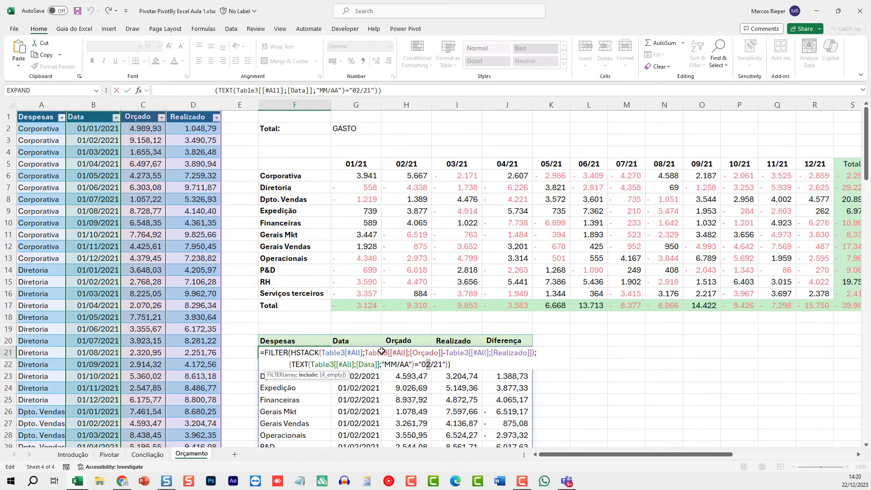
key("Return")
key("Up")
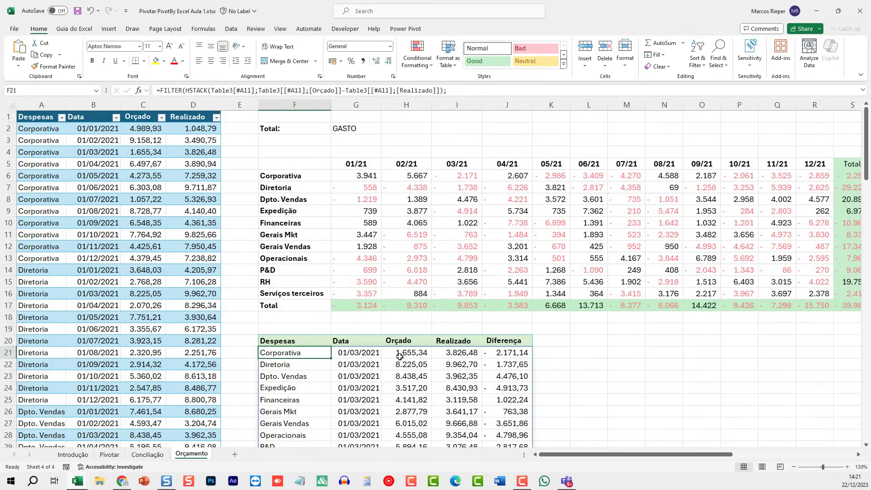
Enter the formula =CELL("address") in L20, beside the detail list headers.
left_click(598, 341)
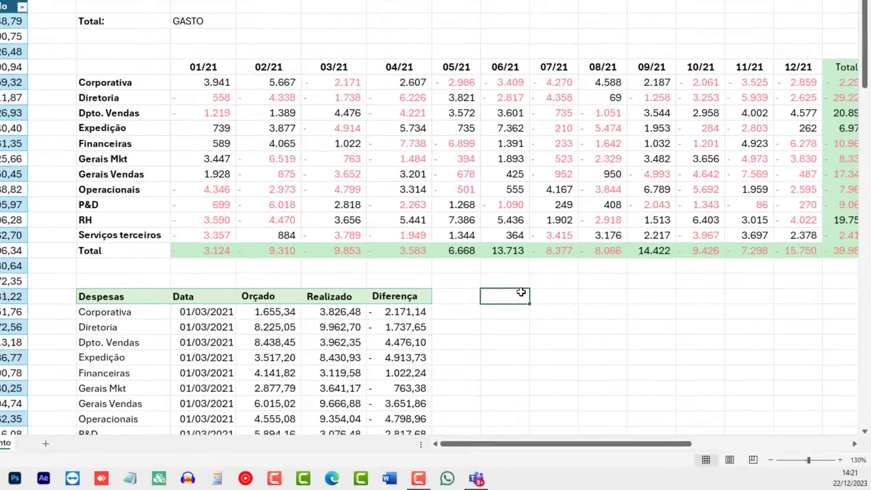
type("=CELL")
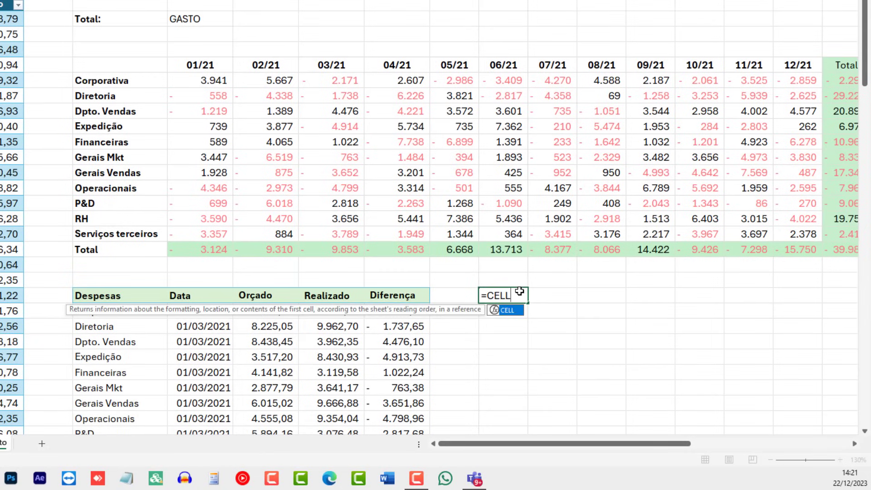
type("(")
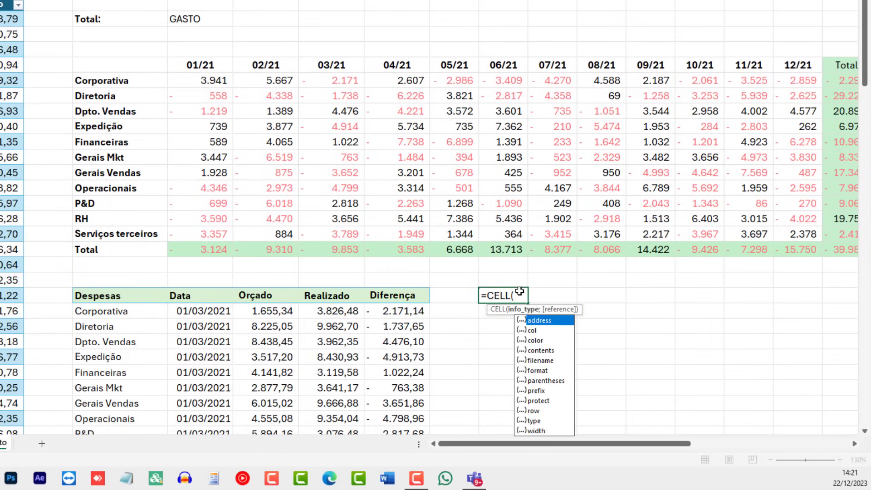
double_click(537, 323)
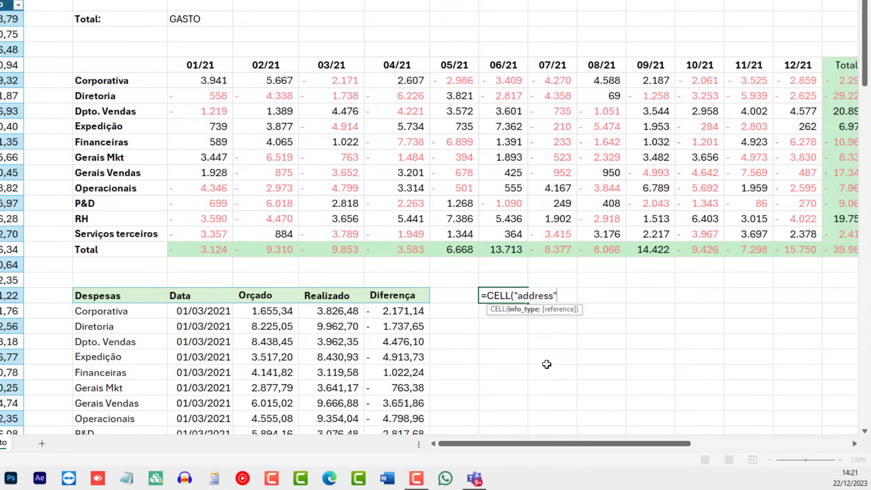
type(")")
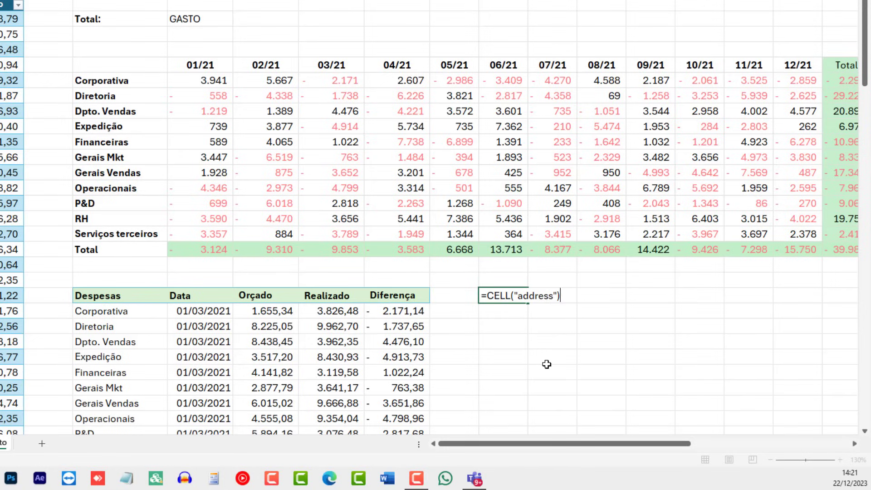
key("Return")
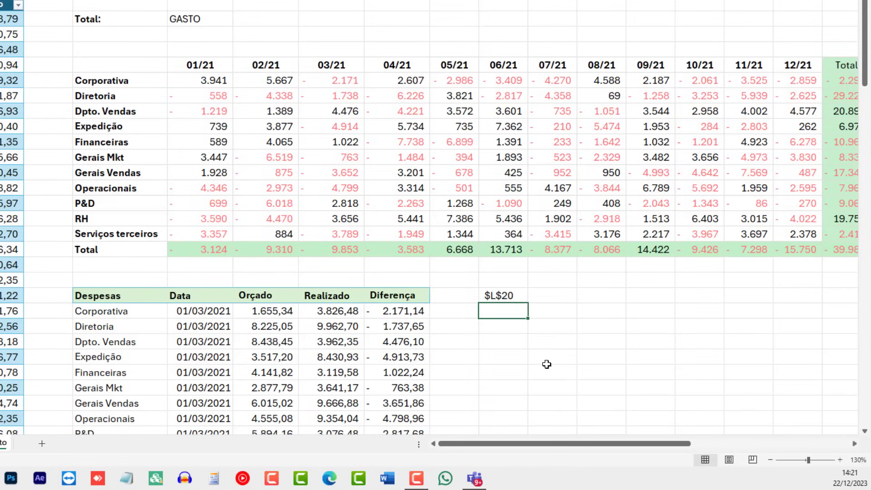
Test the CELL formula in L20 by selecting budget table cells H10 and J9 and forcing a recalculation on each.
left_click(503, 293)
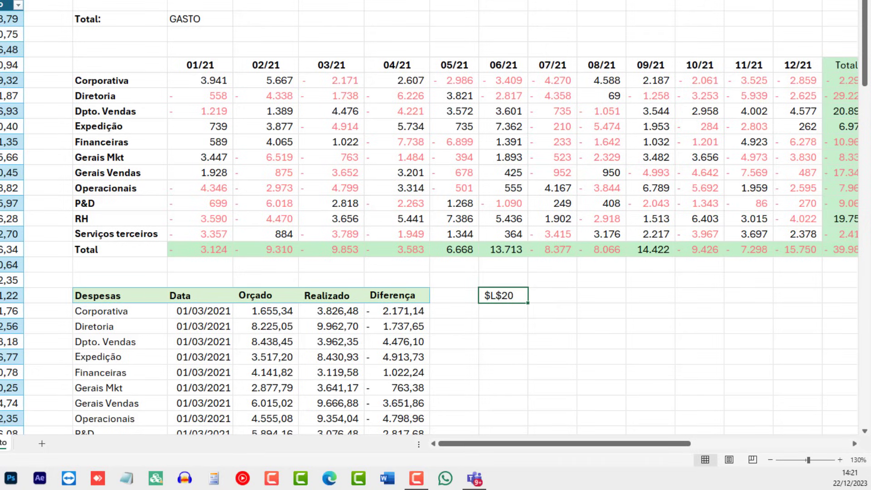
left_click(281, 140)
key("Return")
left_click(496, 292)
left_click(277, 143)
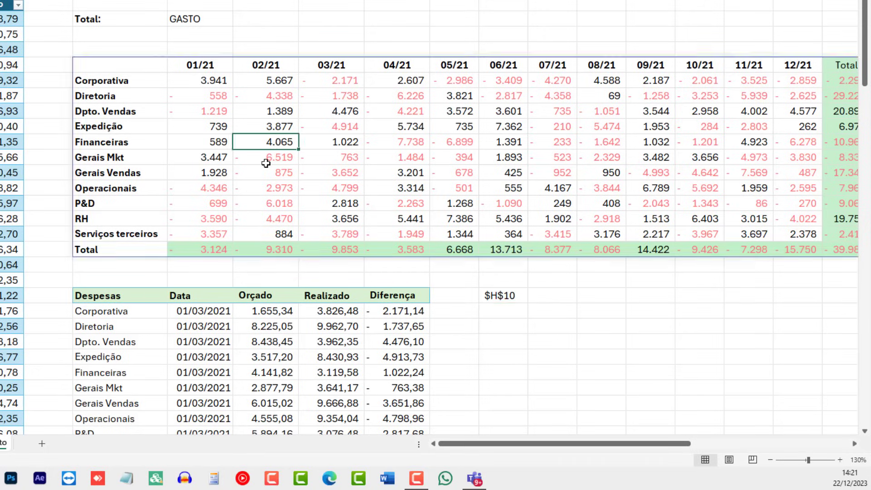
left_click(414, 124)
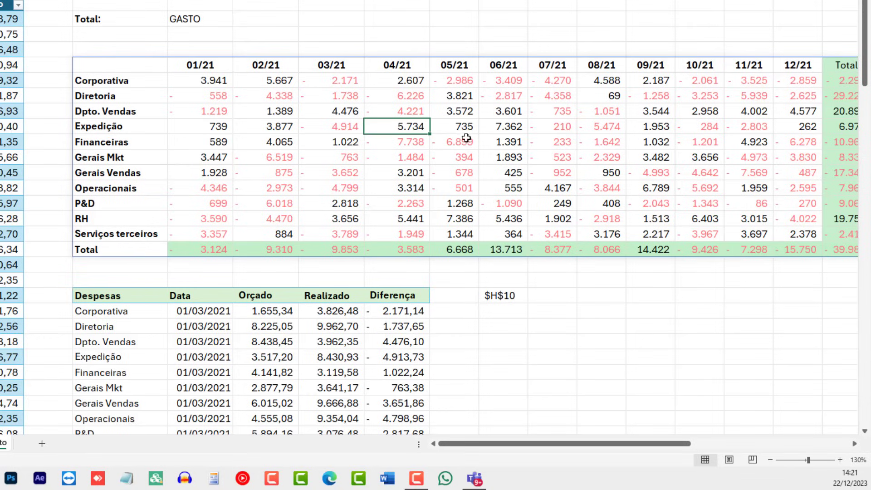
key("F2")
key("Return")
left_click(502, 295)
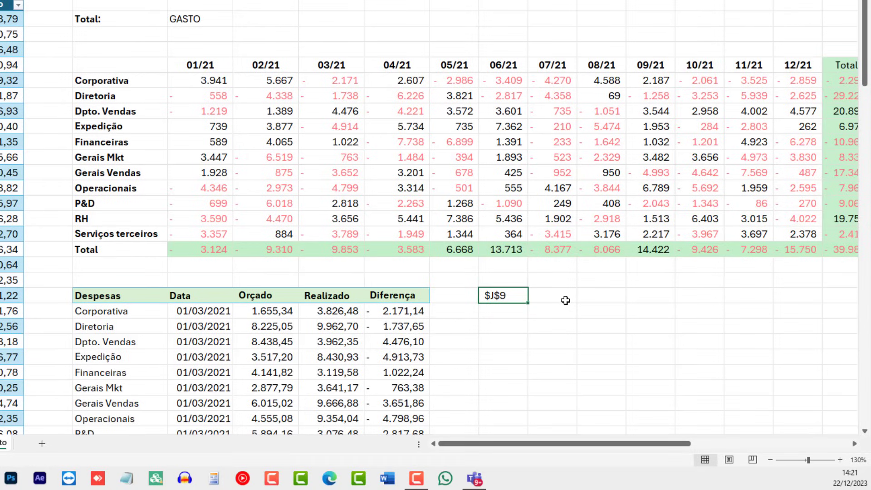
Enter the formula =INDIRECT(L20) in L21, directly below the CELL address formula.
key("Return")
type("=")
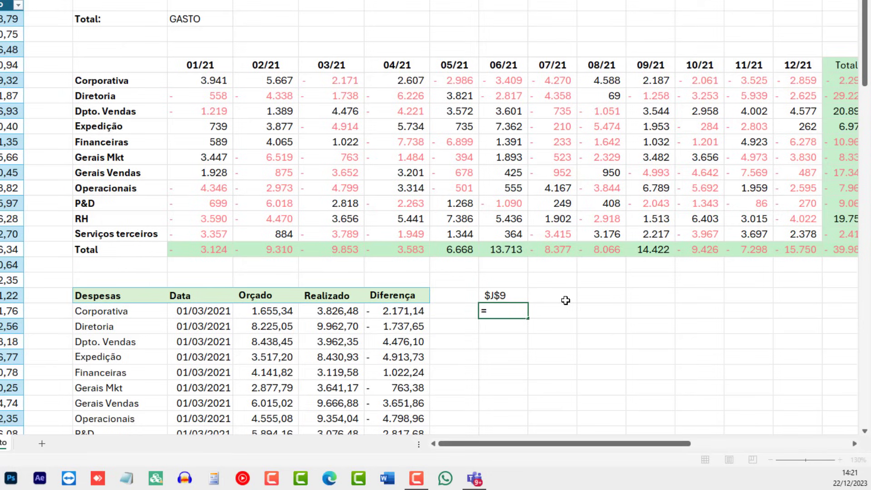
type("INDIRE")
key("Tab")
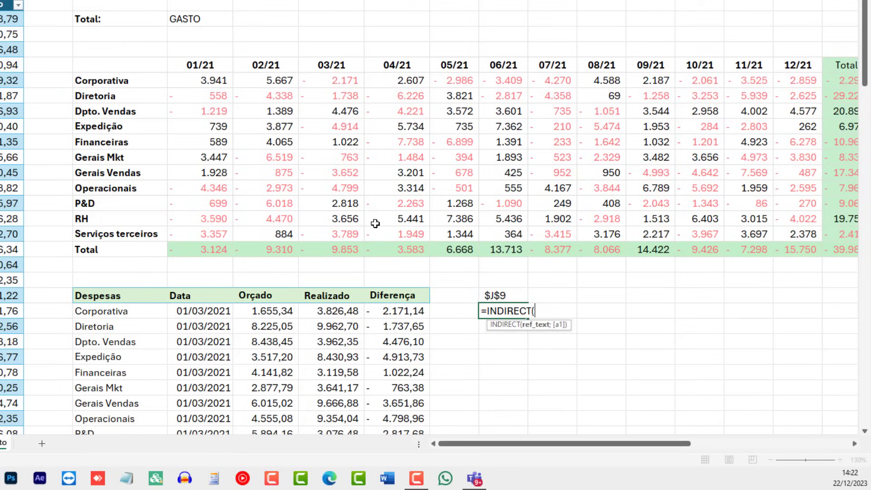
left_click(501, 295)
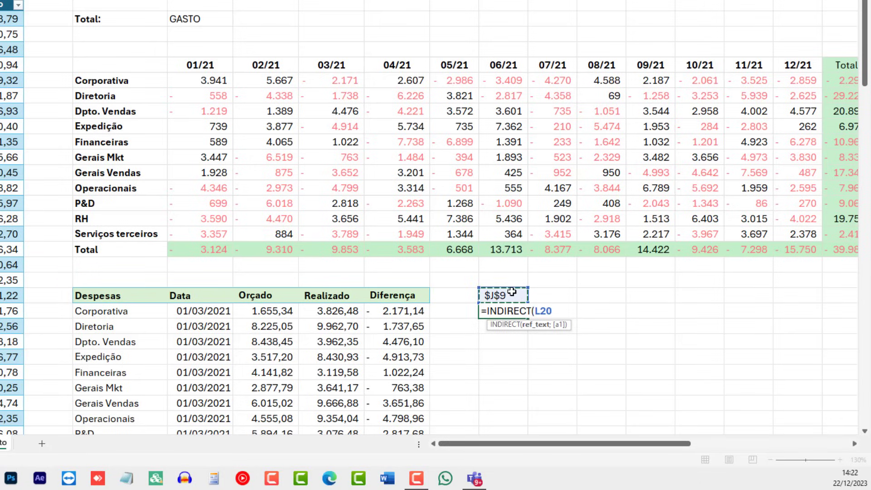
type(")")
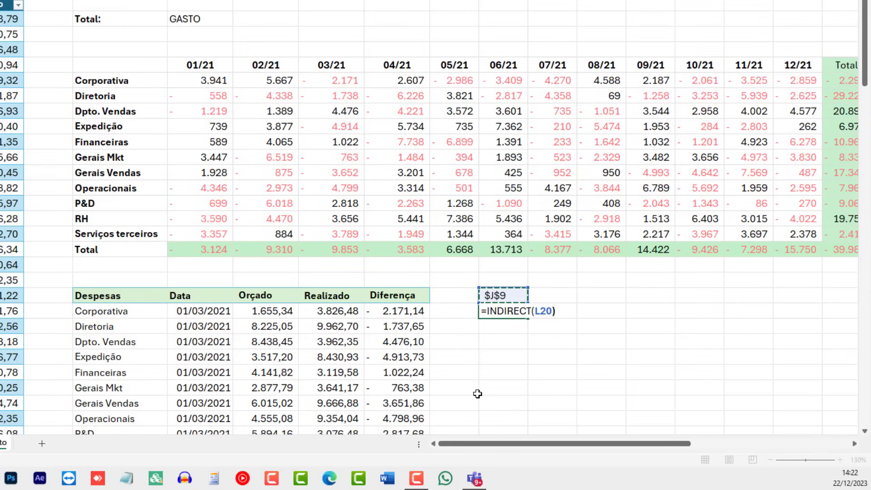
key("Return")
key("Return")
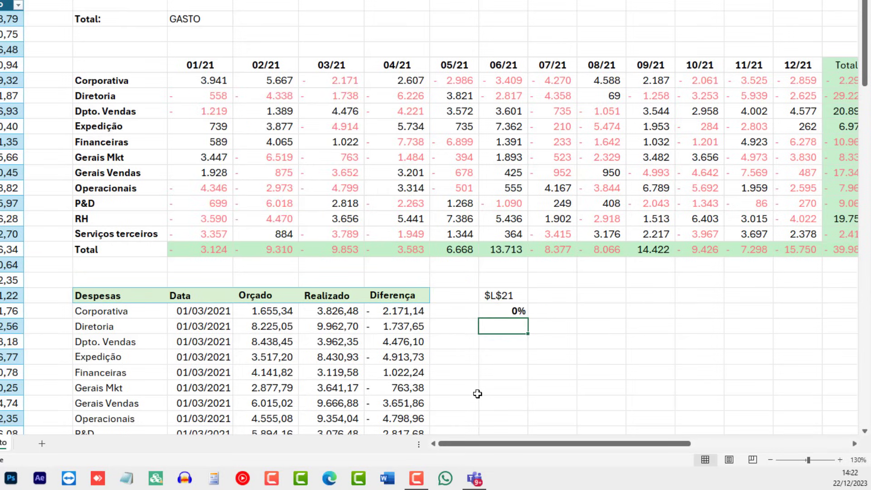
Test the INDIRECT formula by selecting budget table cell I10 (Financeiras, 03/21) and forcing a recalculation.
key("Up")
key("F2")
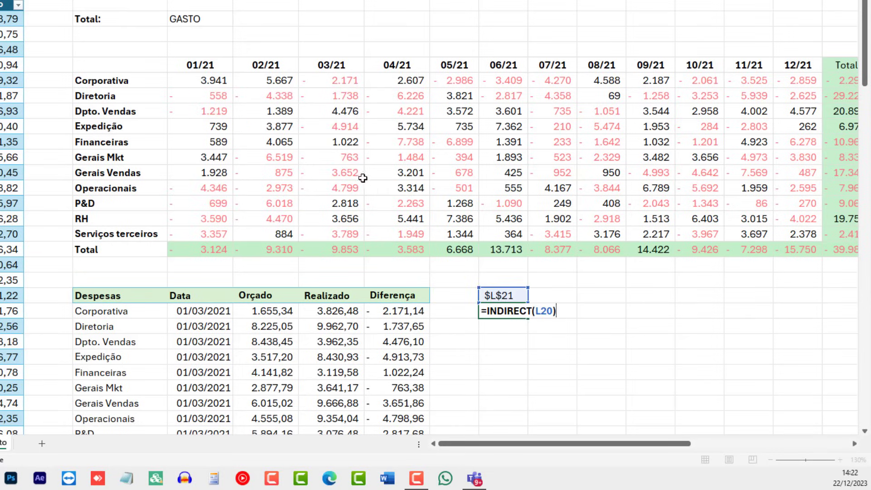
left_click(338, 142)
key("F2")
key("Return")
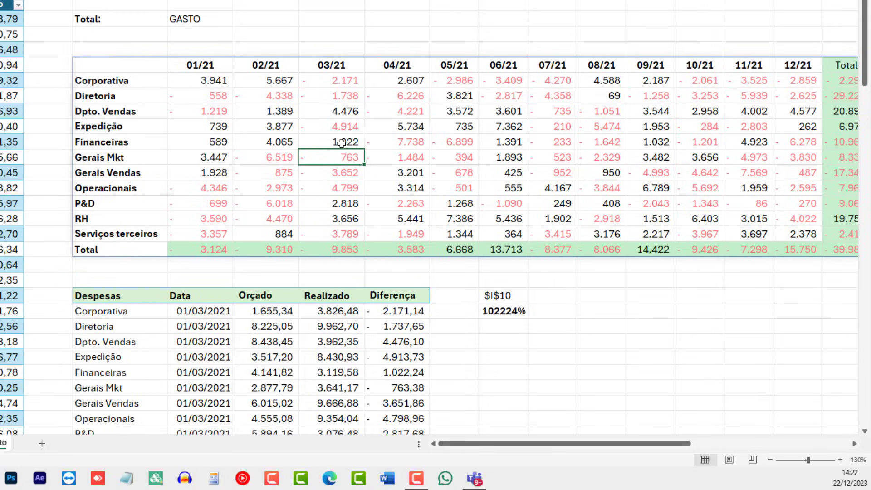
left_click(341, 143)
Format L21 as a number with thousands separator and two decimals, and check its INDIRECT formula.
left_click(500, 310)
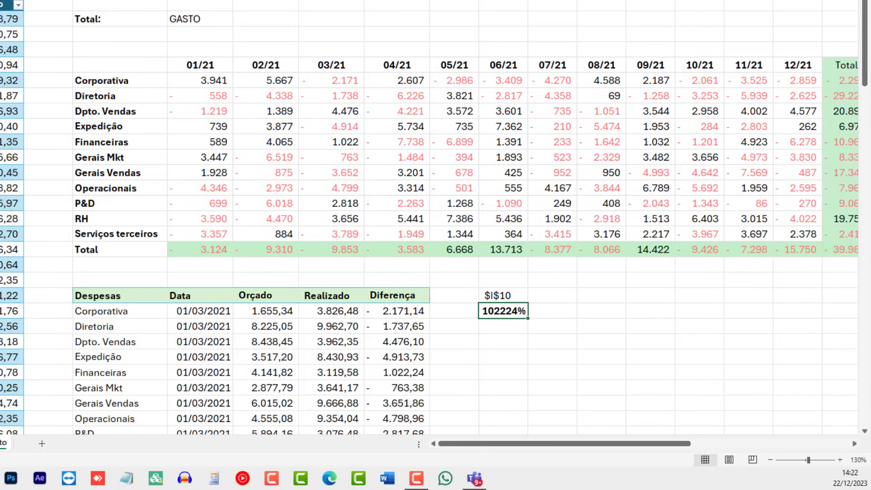
key("ctrl+shift+1")
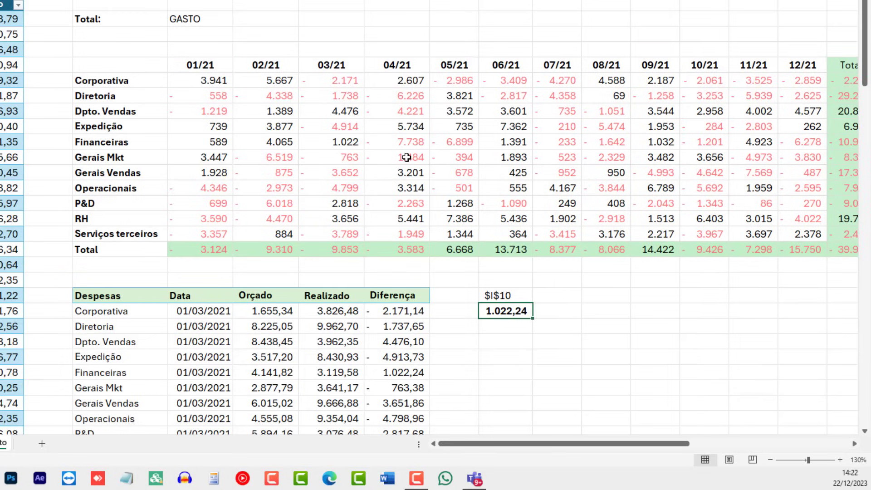
double_click(493, 314)
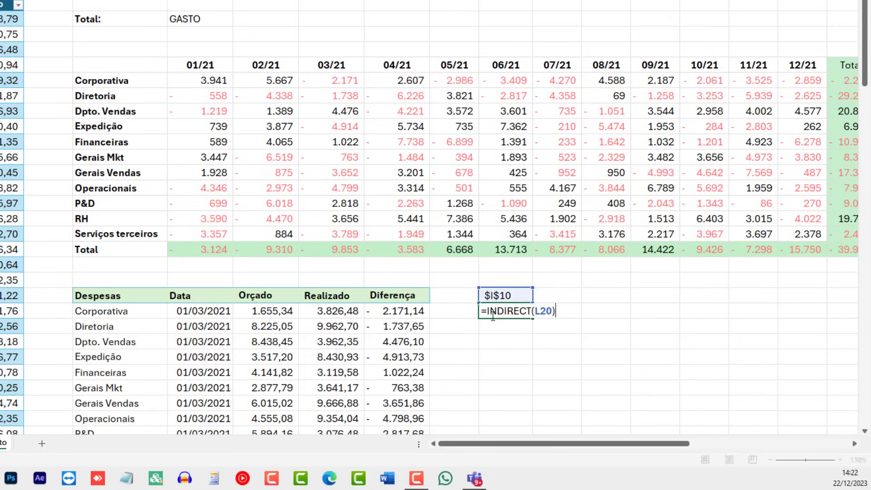
key("Return")
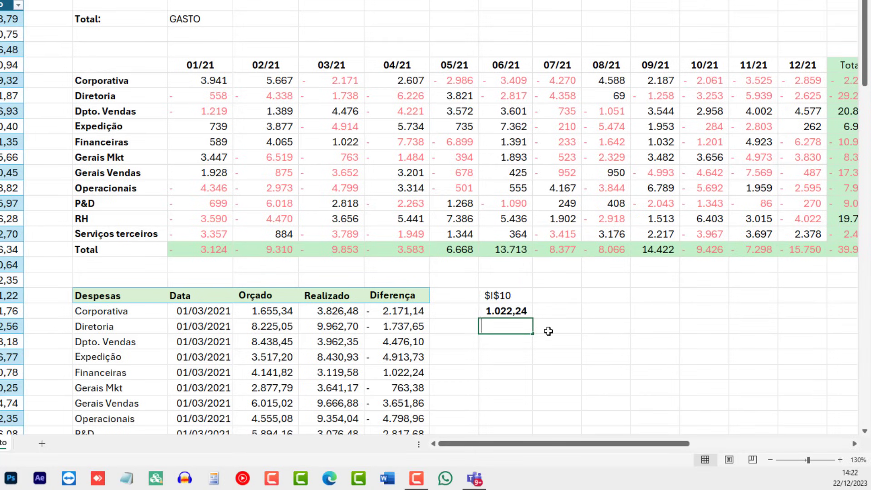
Enter the formula =COLUMN(L21) in L22, below the INDIRECT formula.
type("=COLUMN(")
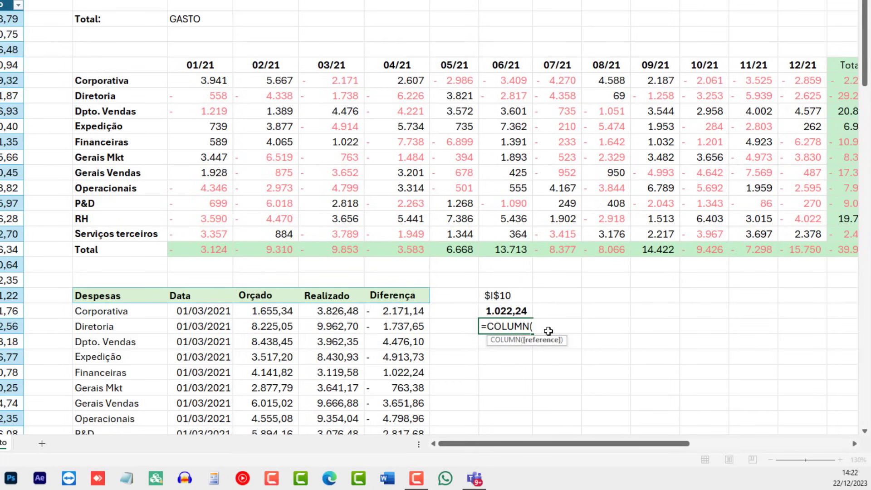
key("Up")
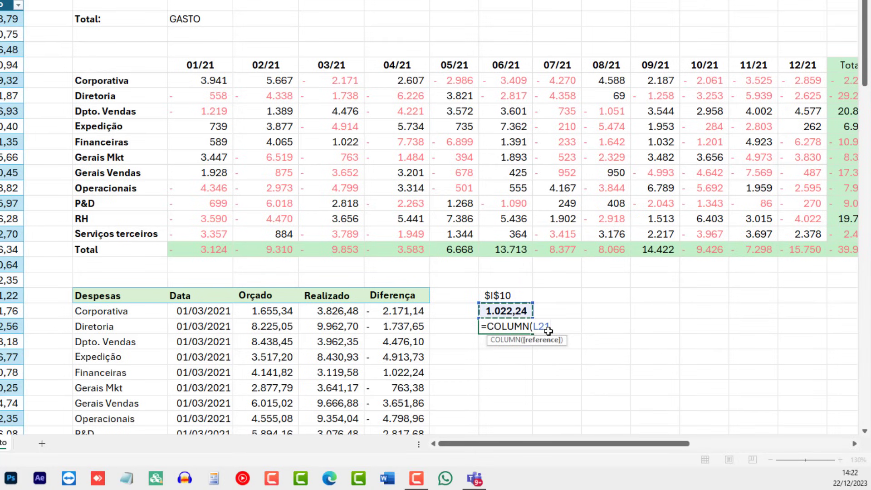
key("Return")
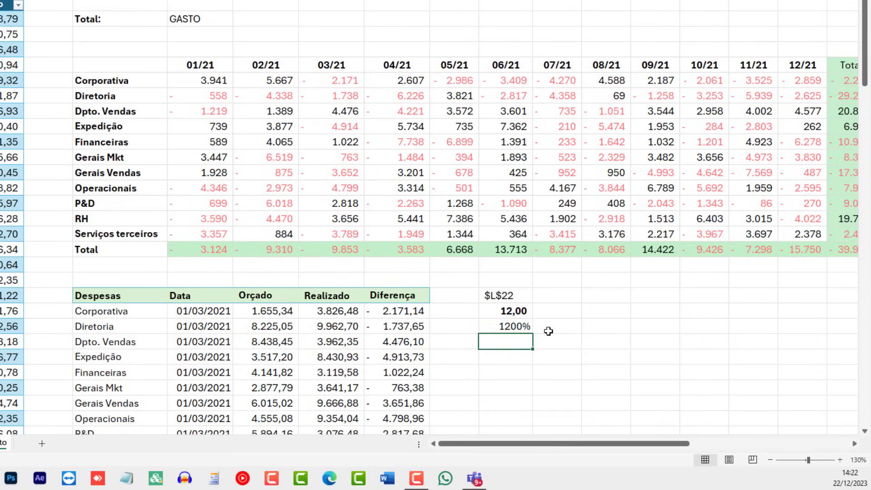
key("Up")
Test the COLUMN formula by recalculating on budget table cell J10 (Financeiras, 04/21).
left_click(419, 144)
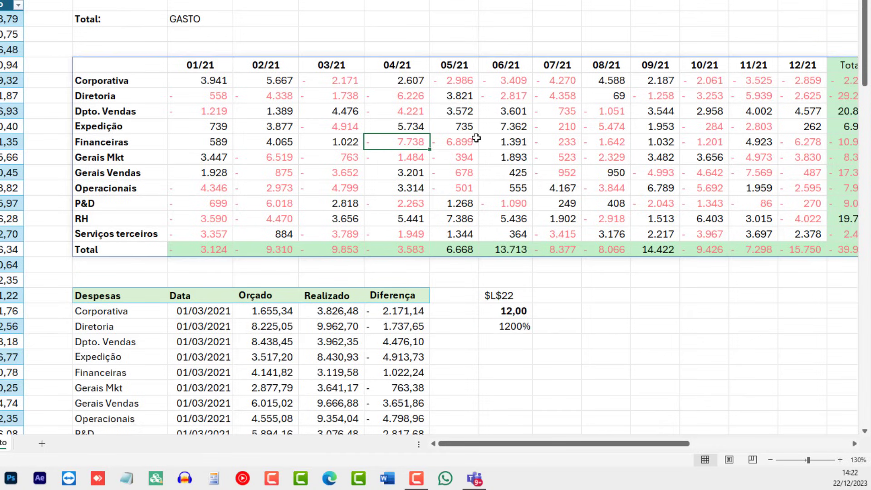
key("F2")
key("Return")
Apply the number format with thousands separator and two decimals to the helper cells L20:L22.
left_click(509, 326)
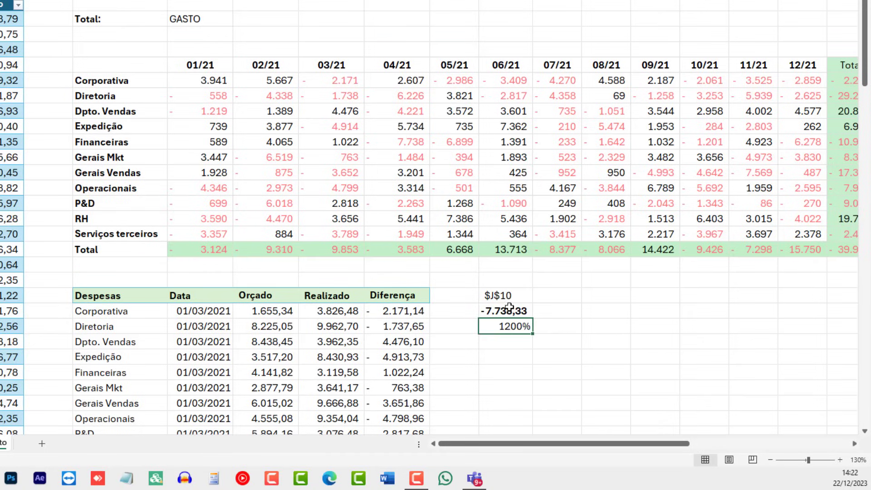
left_click_drag(498, 295, 508, 326)
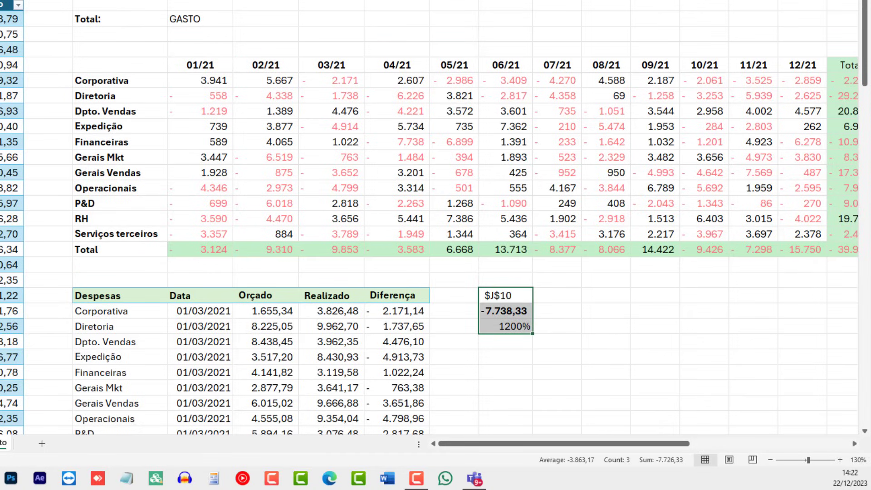
key("ctrl+shift+1")
Test the helper formulas again on budget table cell H9 (Expedição, 02/21) and compare the results in L21 and L22.
left_click(396, 127)
left_click(279, 120)
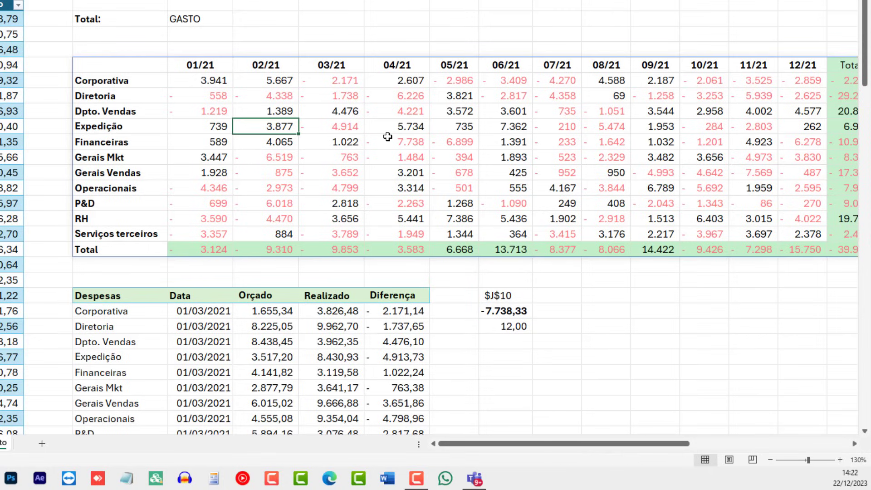
key("Down")
left_click(514, 327)
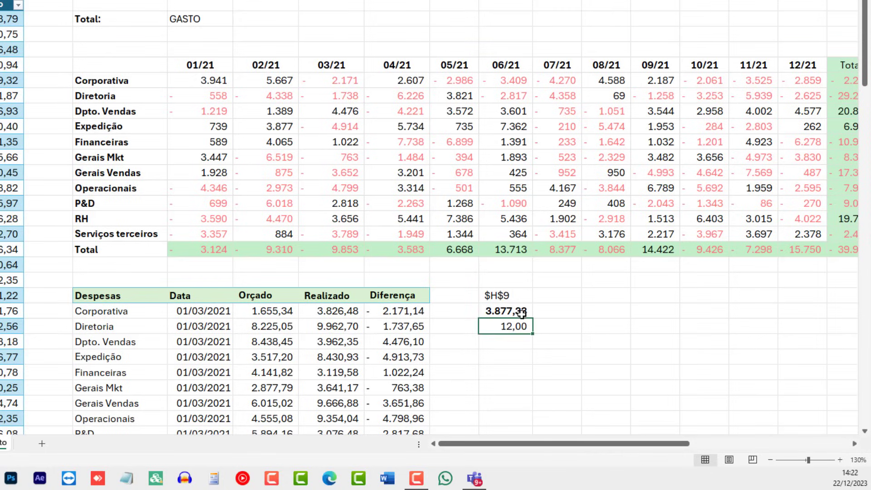
left_click(513, 310)
Replace the L21 reference in the L22 formula with the INDIRECT expression, giving =COLUMN(INDIRECT(L20)).
double_click(518, 325)
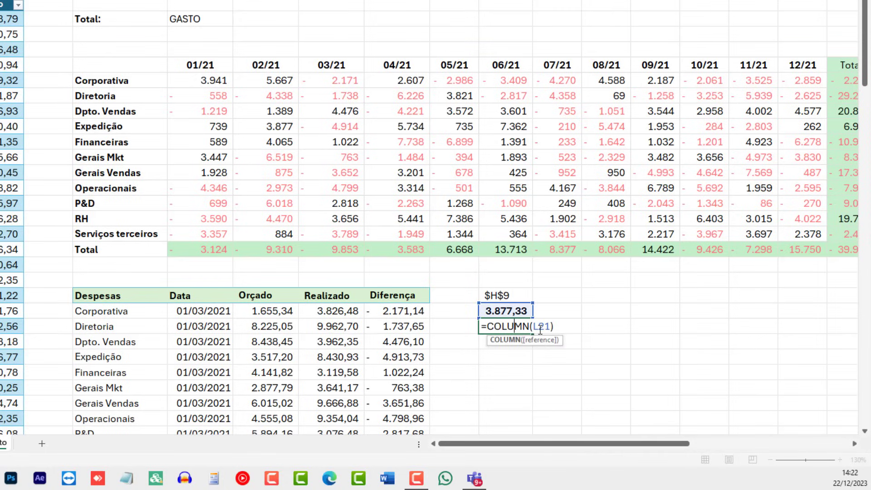
double_click(508, 312)
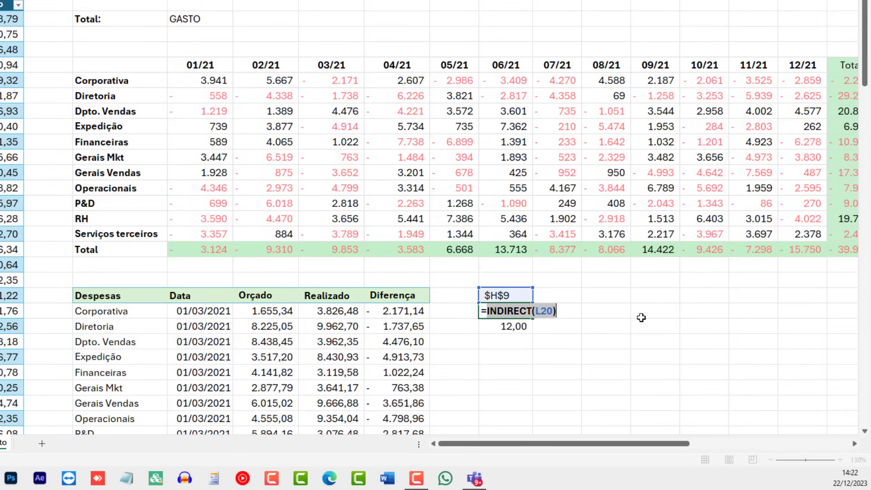
left_click(516, 330)
double_click(547, 328)
double_click(547, 326)
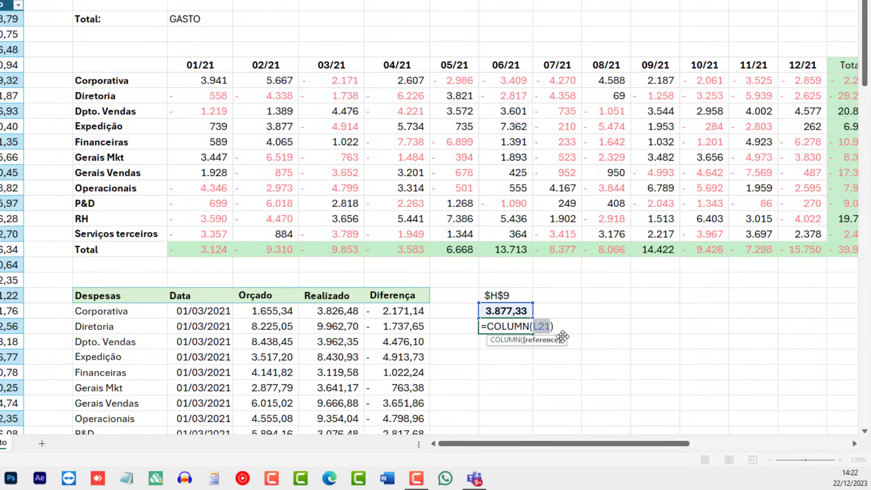
type("INDIRECT(L20)")
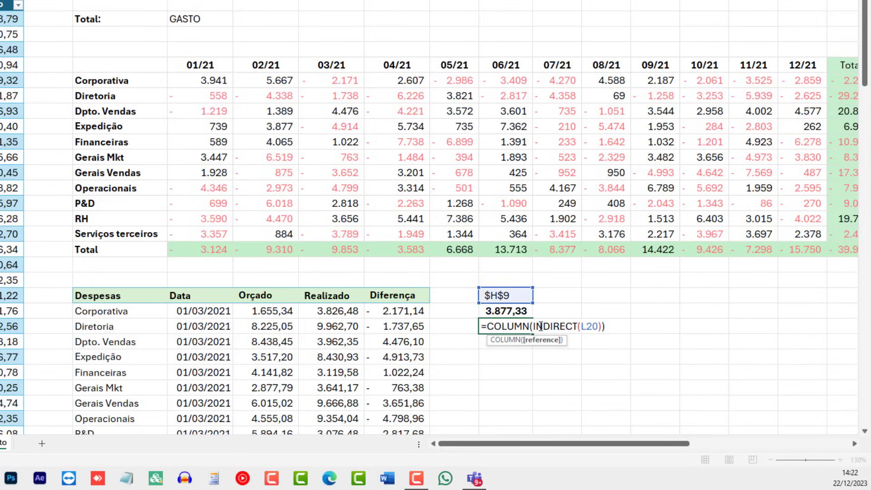
key("Return")
Test the revised column formula by recalculating on budget table cells I10, H8 and G7.
left_click(334, 142)
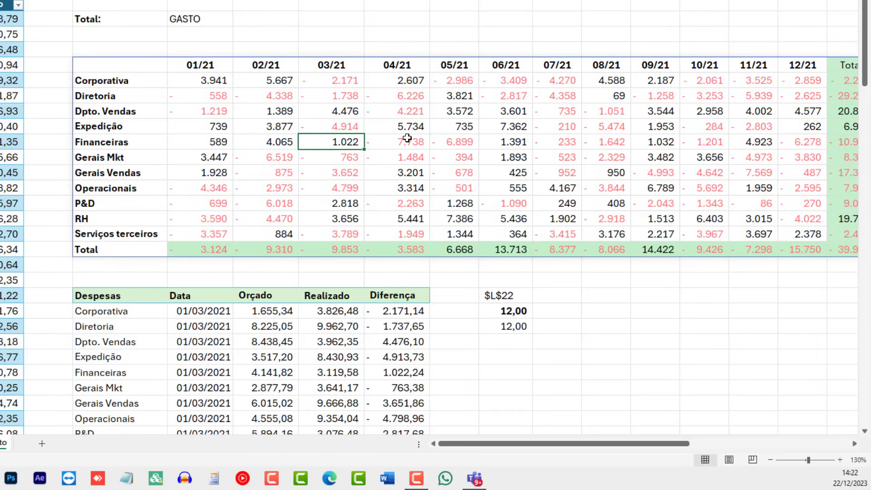
left_click(275, 118)
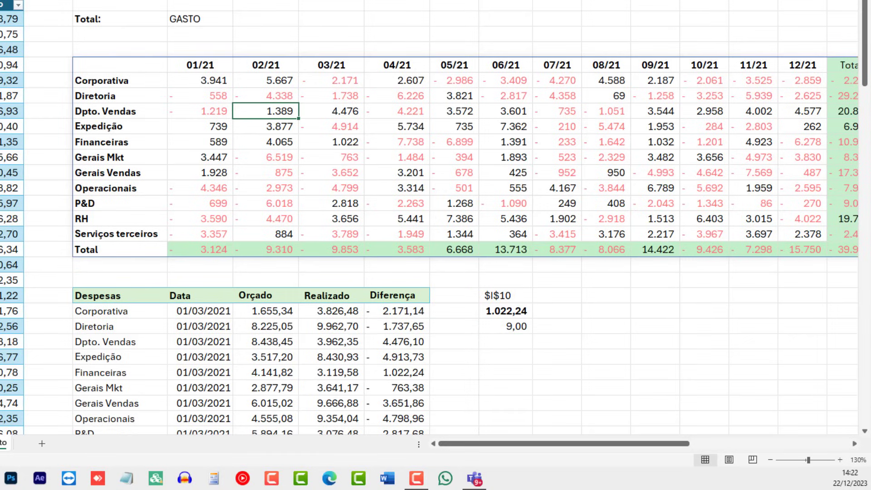
key("Return")
left_click(218, 99)
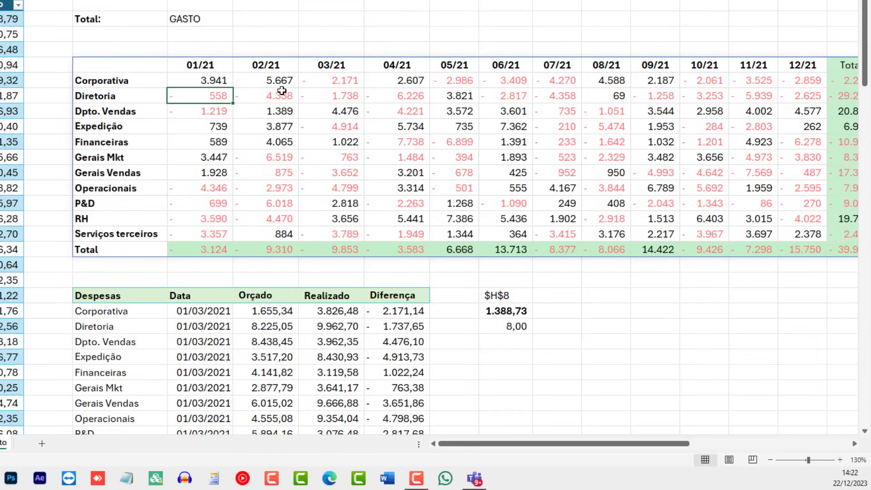
key("Return")
left_click(511, 325)
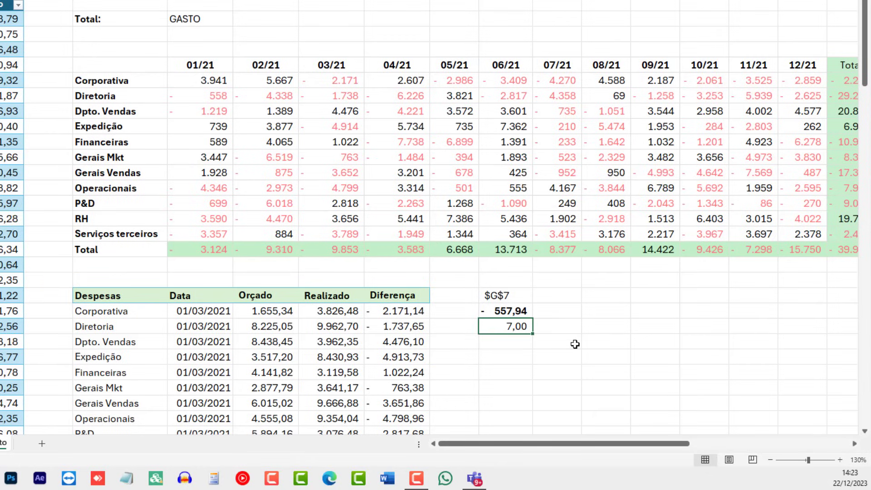
Enter the formula =ADDRESS(5;L22) in L23 to build the address of the month header for the selected column.
left_click(492, 339)
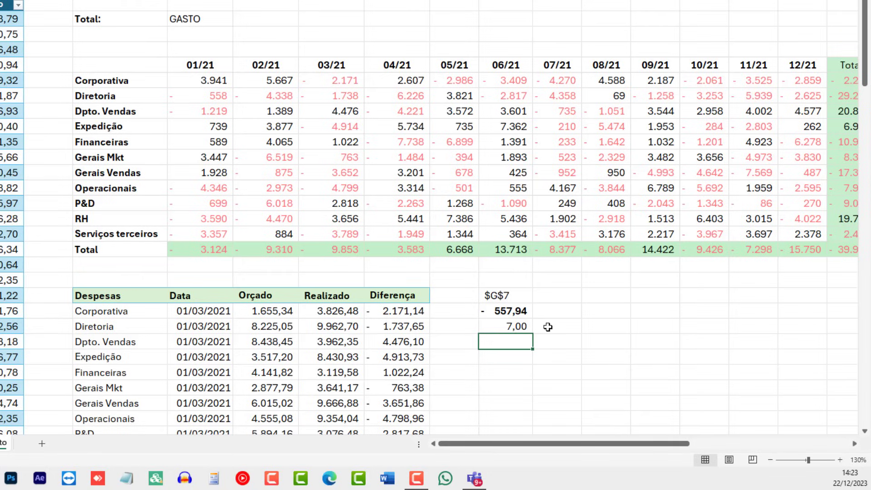
type("=")
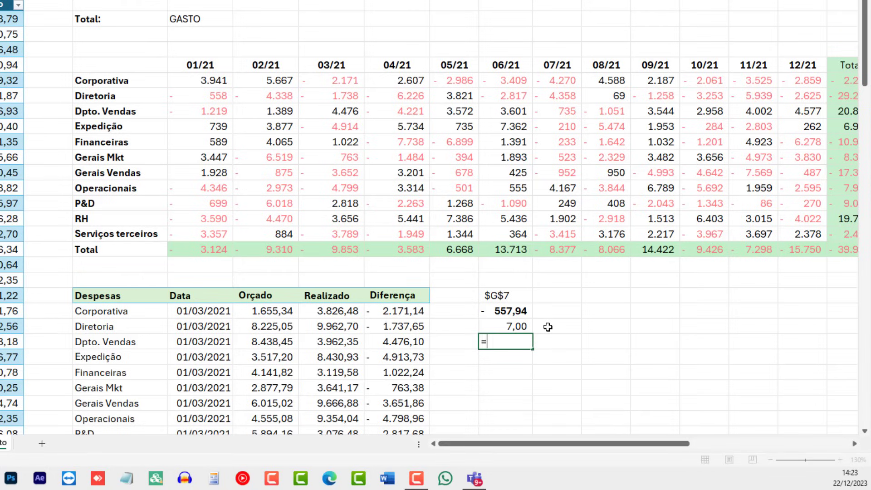
type("ADDRESS(")
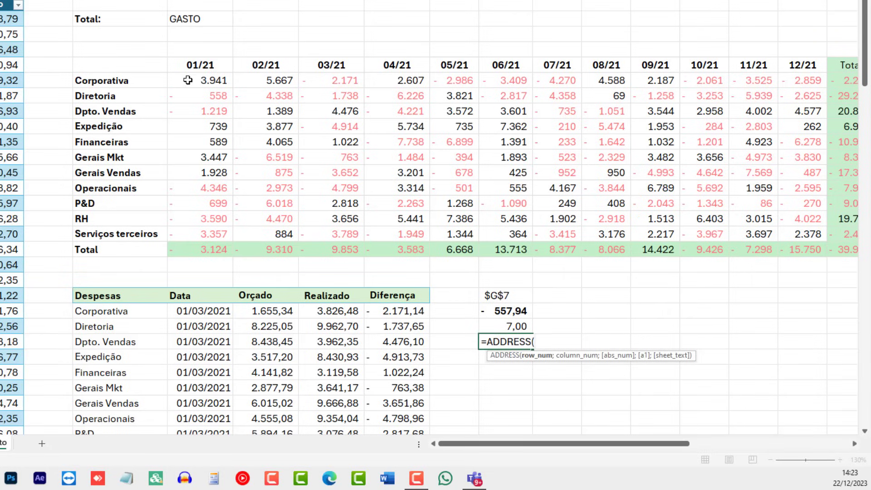
type(";")
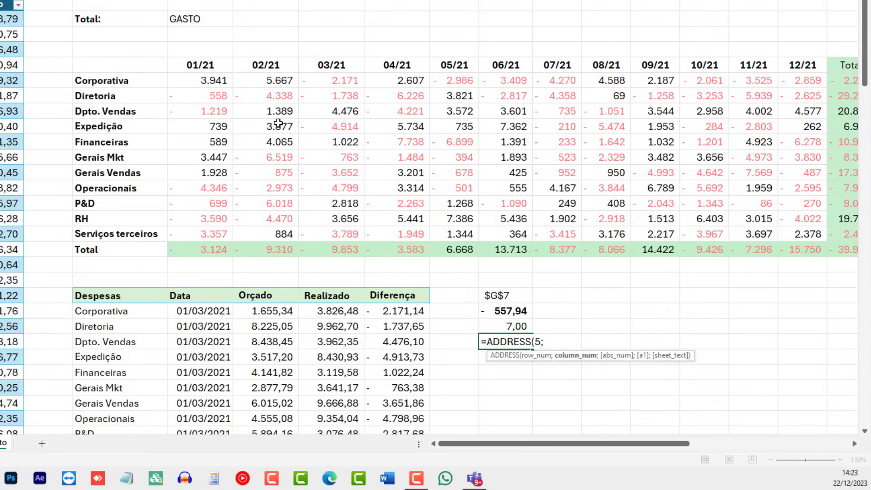
left_click(504, 325)
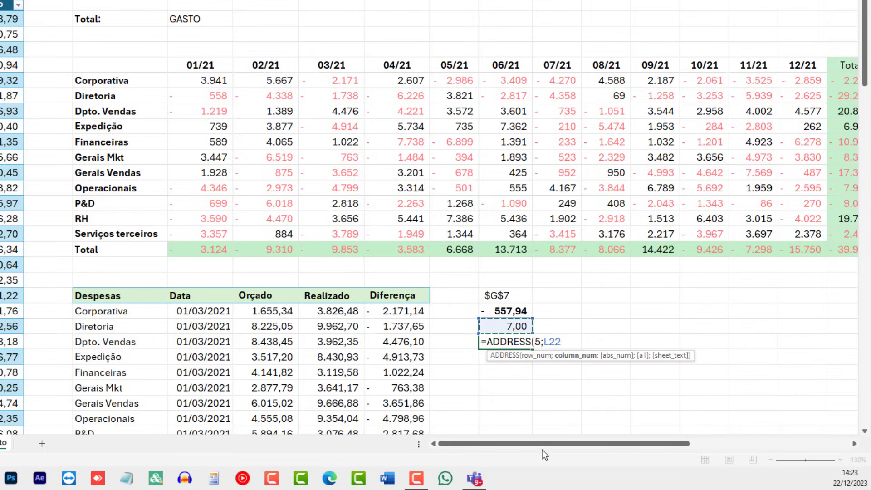
type(")")
key("ctrl+Return")
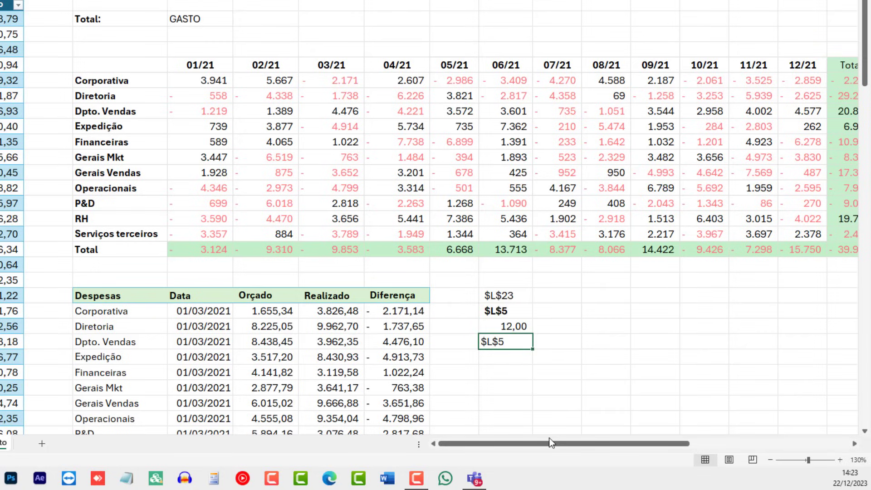
Test the ADDRESS formula by recalculating on budget table cells I10 and H8.
double_click(316, 142)
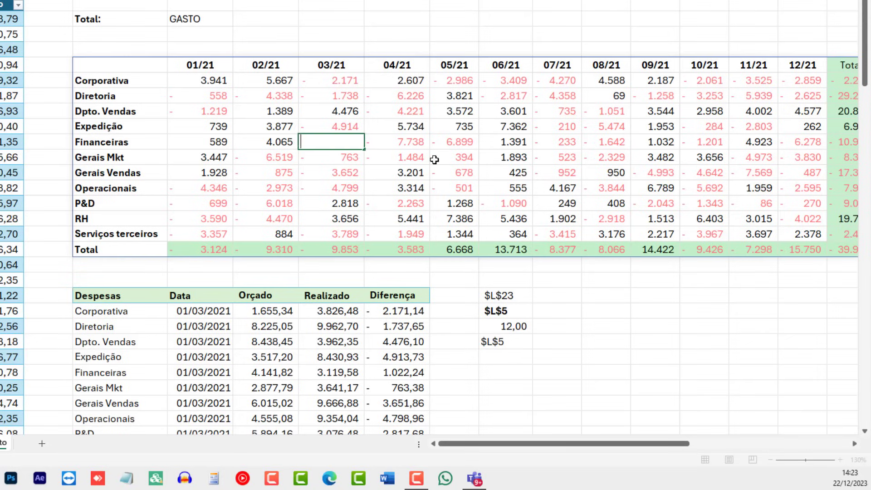
key("Return")
double_click(291, 112)
key("Return")
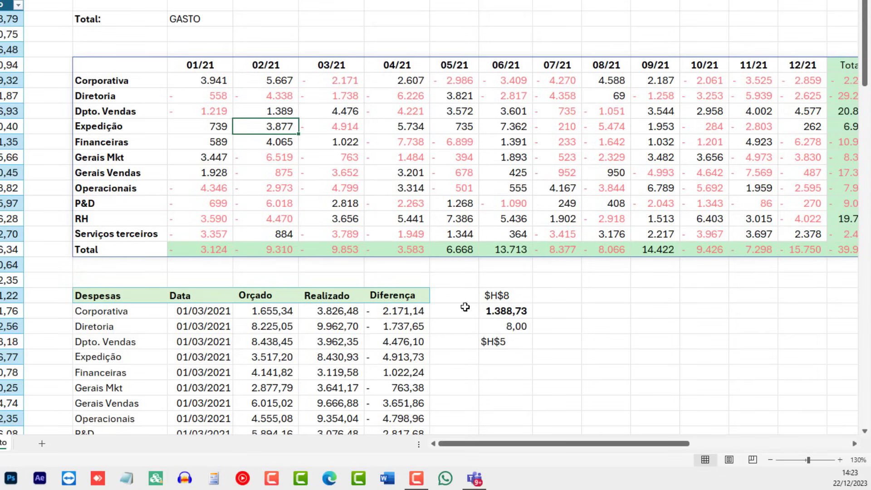
Check the ADDRESS result in L23 against the month header row and recalculate on budget cell J7.
left_click(272, 111)
left_click(492, 342)
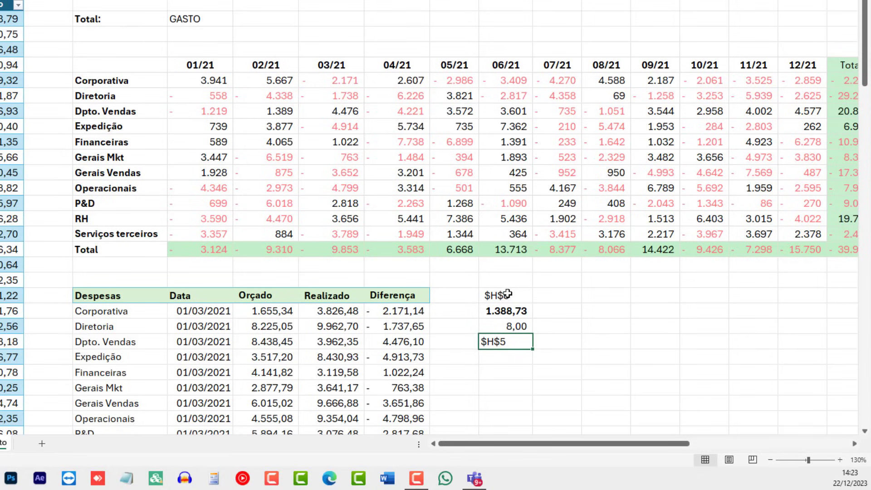
left_click_drag(203, 66, 797, 61)
left_click(797, 54)
left_click(202, 61)
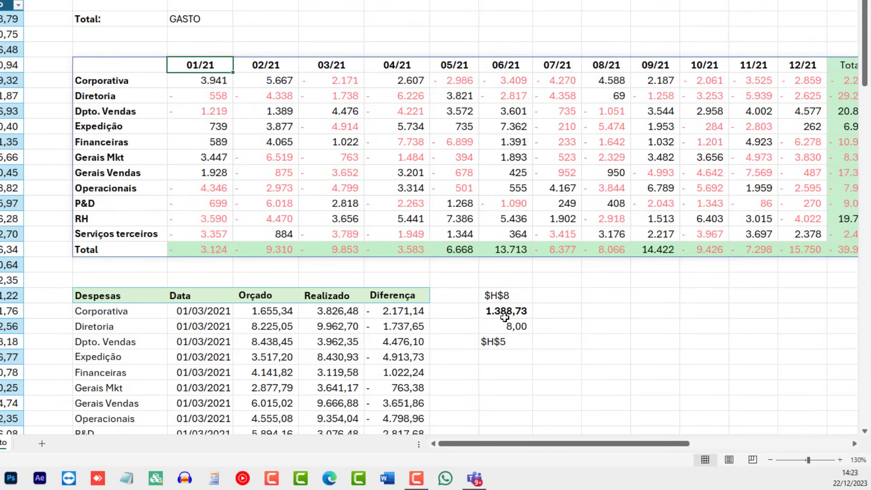
left_click(379, 102)
key("F2")
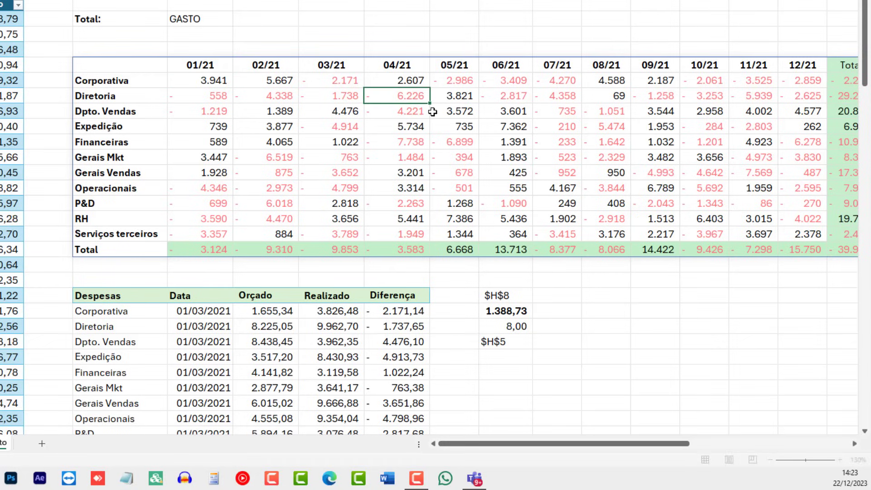
key("Return")
Wrap the L23 formula in INDIRECT, giving =INDIRECT(ADDRESS(5;L22)), to return the month header of the selected column.
left_click(496, 343)
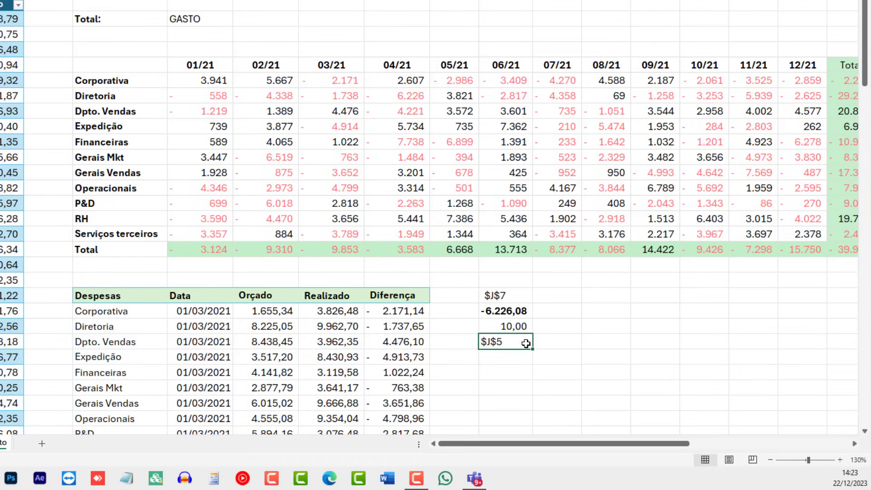
key("F2")
key("Home")
key("Right")
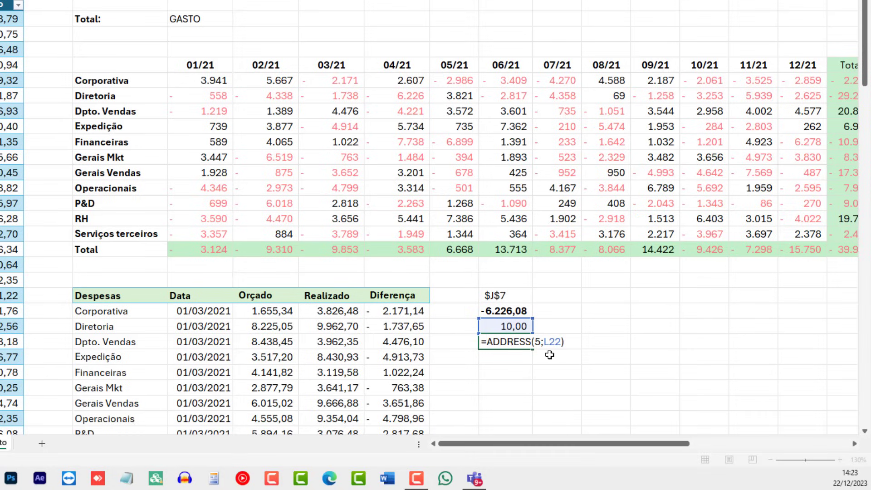
type("IND")
type("IRECT")
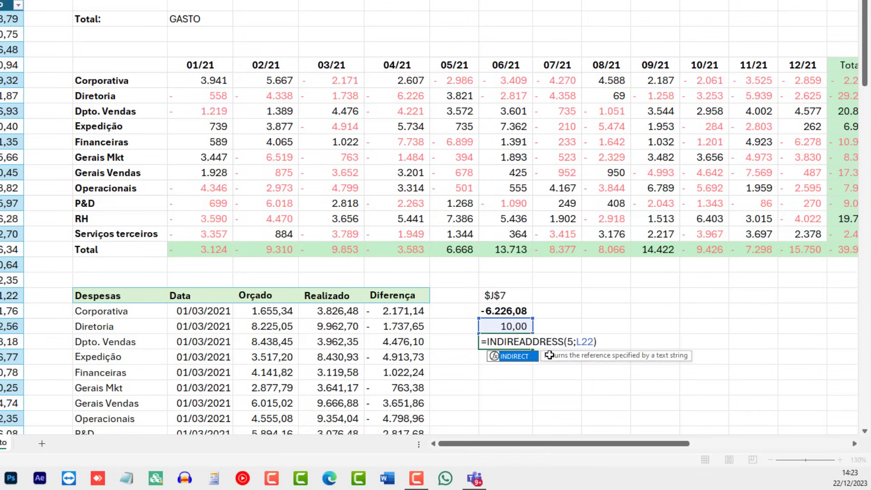
type("()")
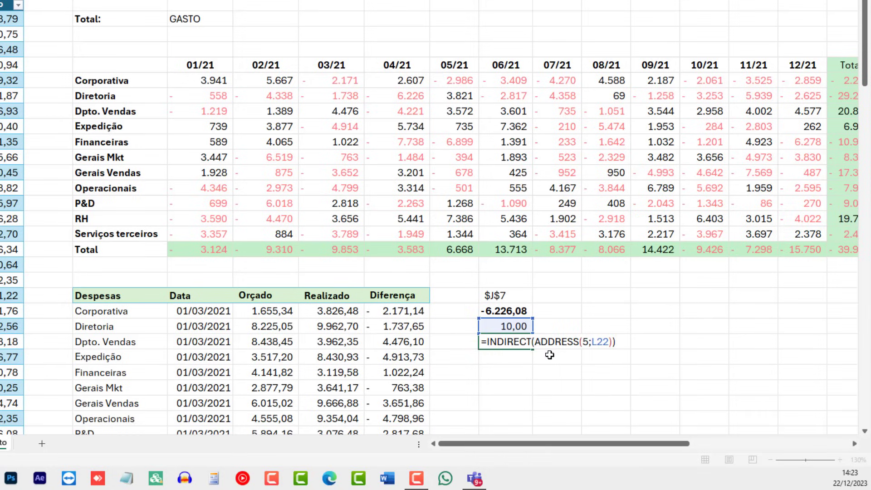
key("ctrl+Return")
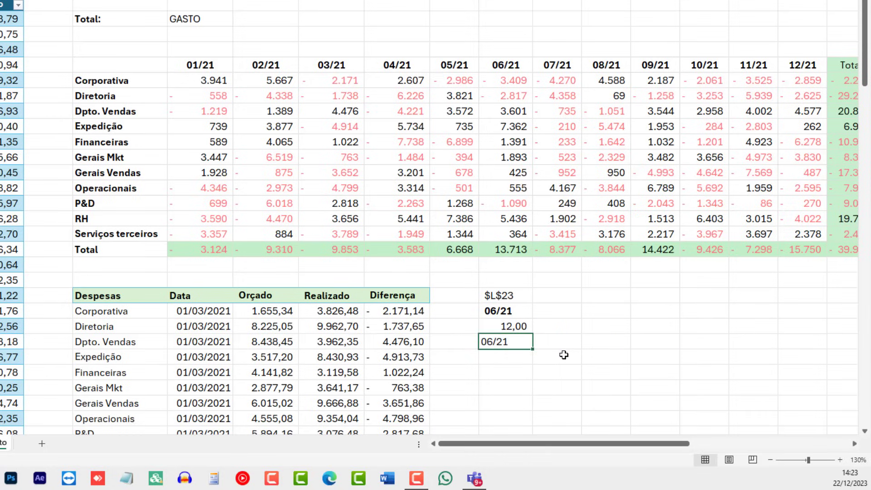
Test the month header formula by recalculating on budget cells O11 and P9.
left_click(539, 123)
left_click(671, 162)
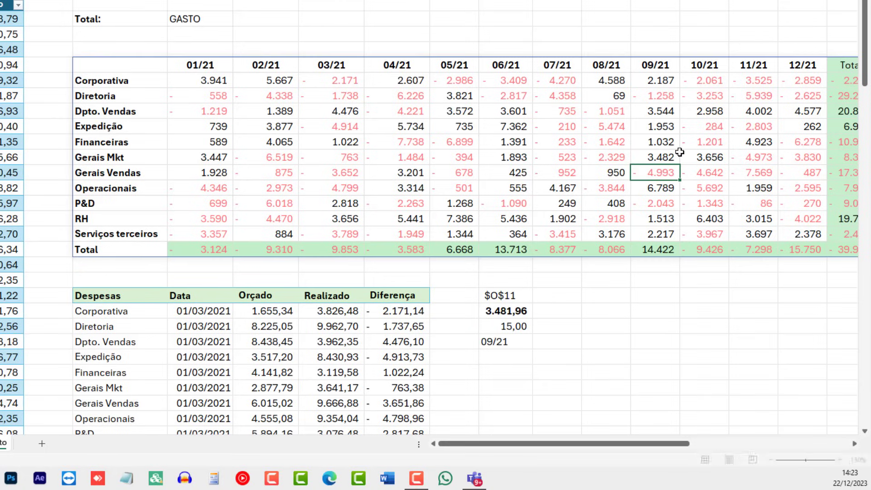
left_click(715, 129)
key("Return")
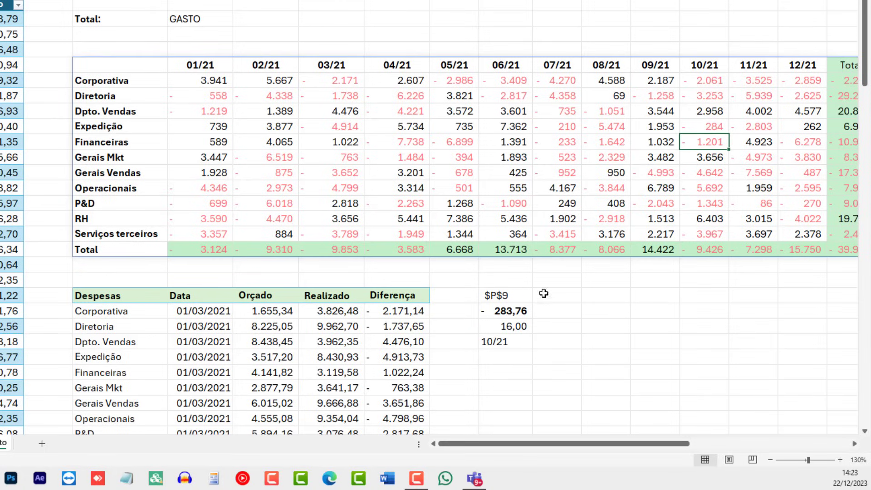
Review the helper formulas in L20, L22 and L23 to see how they depend on each other.
left_click(494, 345)
double_click(500, 345)
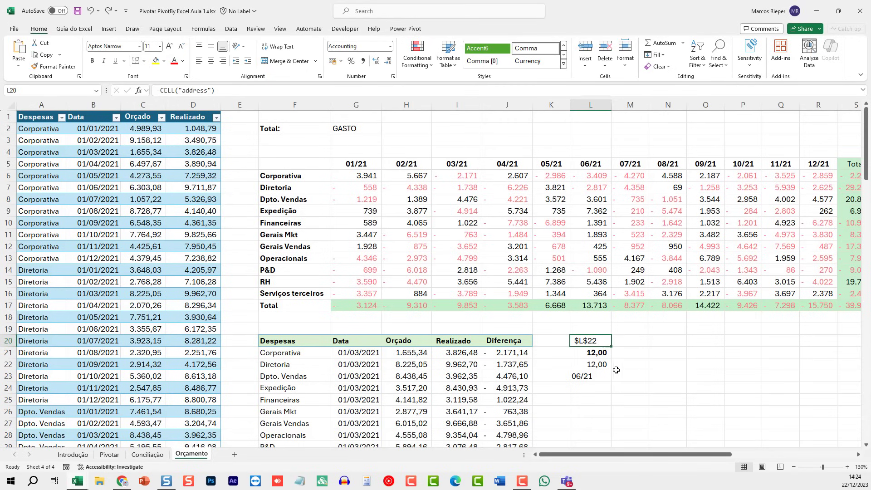
left_click(599, 364)
double_click(643, 364)
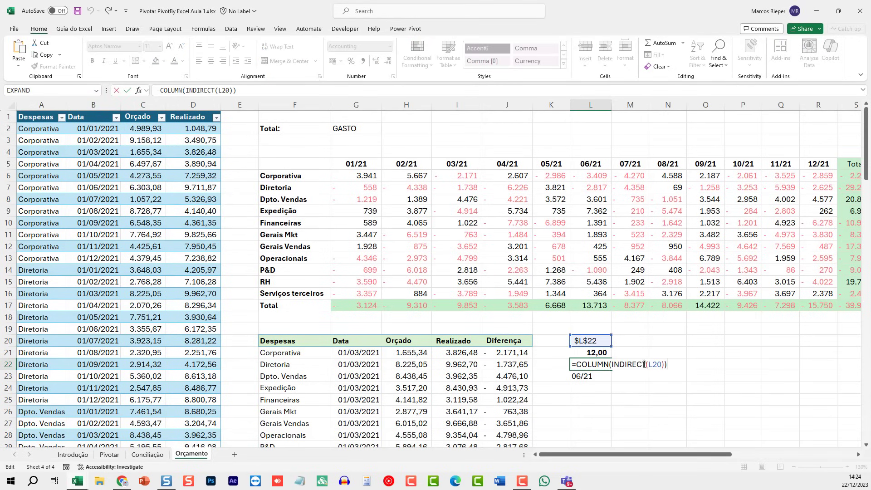
key("Escape")
double_click(596, 340)
left_click_drag(576, 341, 644, 339)
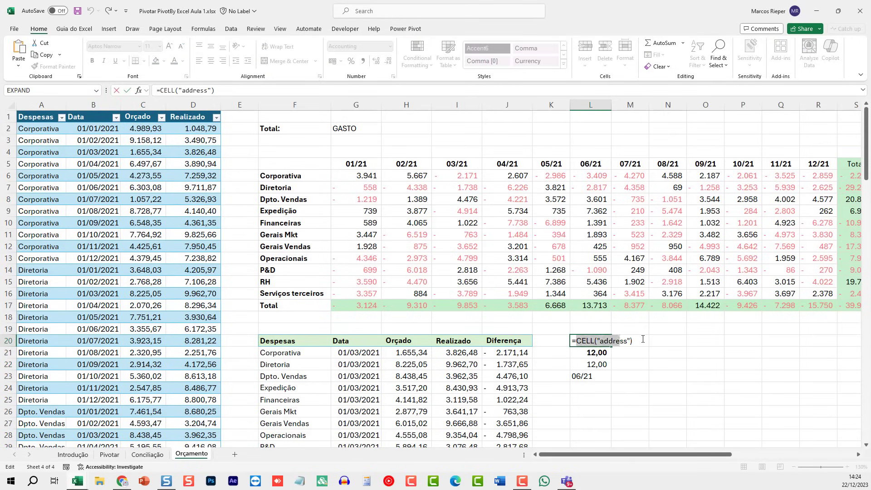
left_click(658, 340)
key("Escape")
Copy CELL("address") from L20 and substitute it for the L20 reference in L22, giving =COLUMN(INDIRECT(CELL("address"))).
double_click(546, 321)
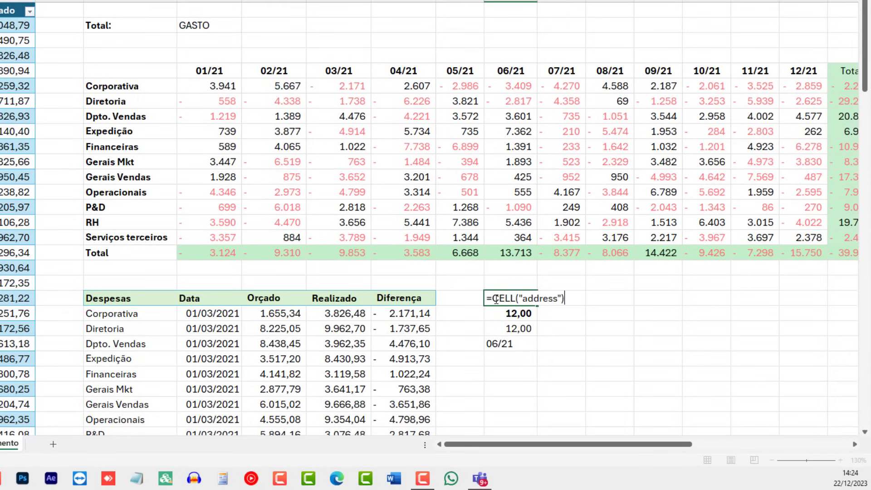
left_click_drag(537, 321, 558, 321)
left_click(566, 298)
left_click_drag(493, 298, 590, 297)
left_click_drag(493, 298, 574, 298)
key("ctrl+c")
key("Escape")
left_click(519, 329)
key("F2")
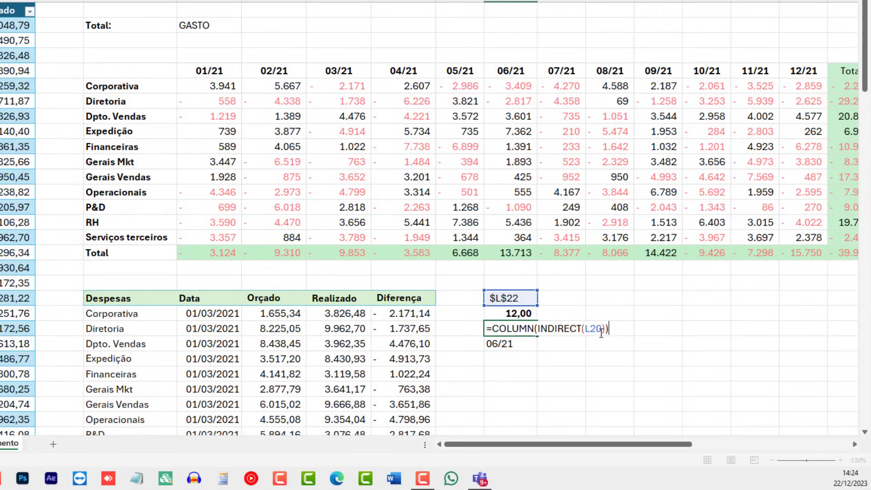
double_click(595, 329)
key("ctrl+v")
key("Return")
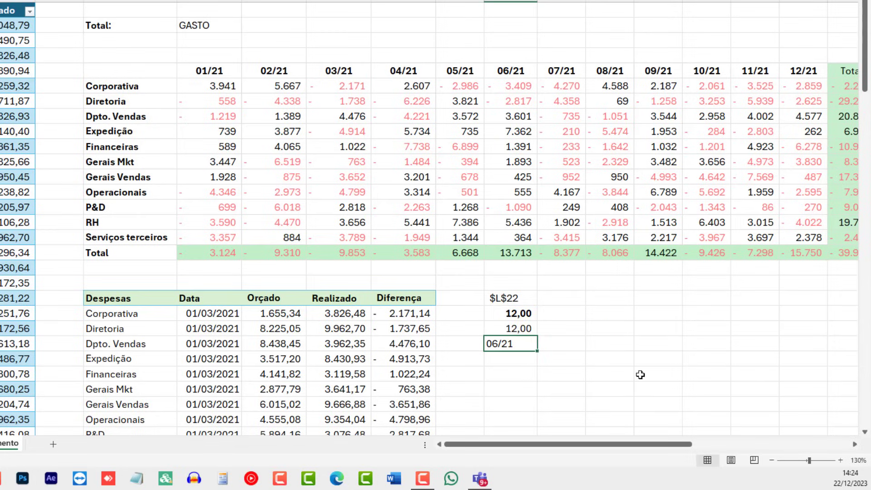
Test the merged column formula by recalculating on budget cells H8 and I9.
left_click(262, 117)
key("Return")
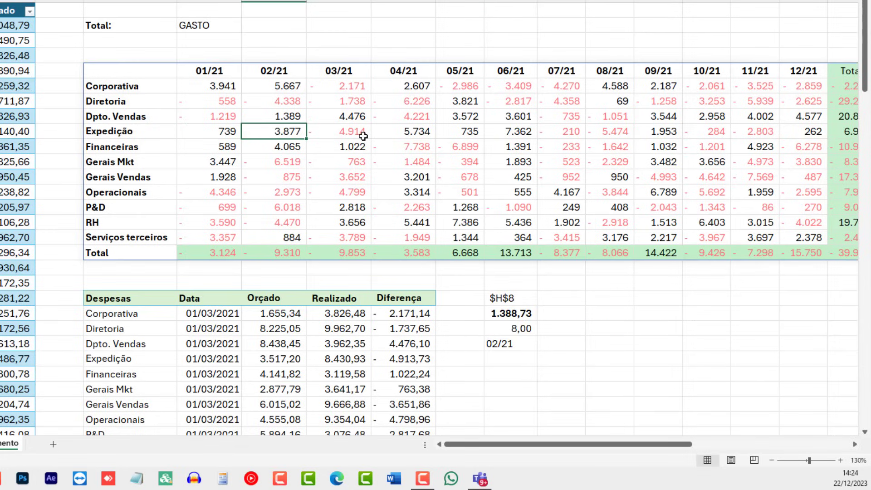
left_click(348, 149)
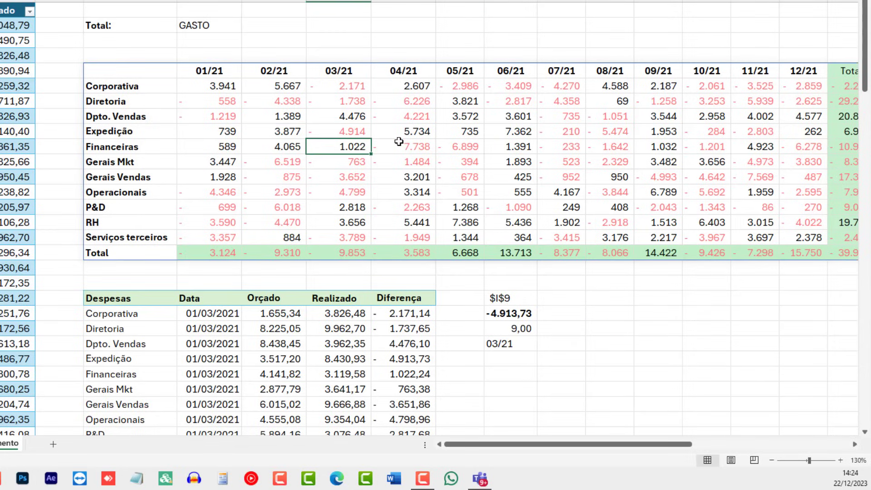
Copy the COLUMN expression from L22 and substitute it for the L22 reference in L23, giving =INDIRECT(ADDRESS(5;COLUMN(INDIRECT(CELL("address"))))).
double_click(518, 331)
left_click_drag(498, 329, 626, 328)
left_click_drag(518, 329, 490, 328)
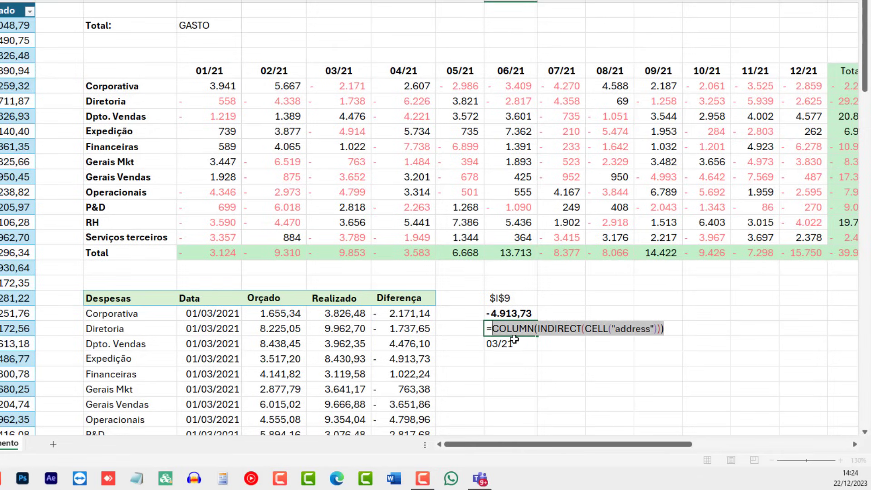
type("=C")
key("Escape")
key("F2")
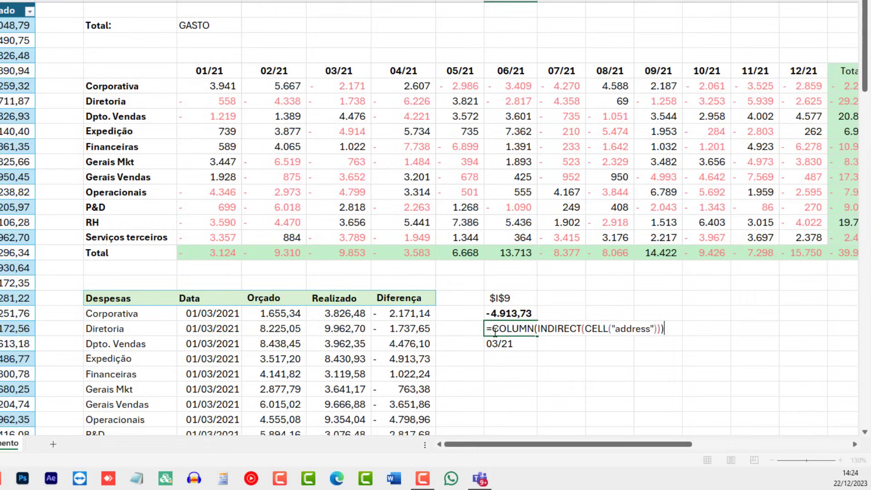
left_click_drag(493, 331, 682, 331)
key("Escape")
double_click(526, 345)
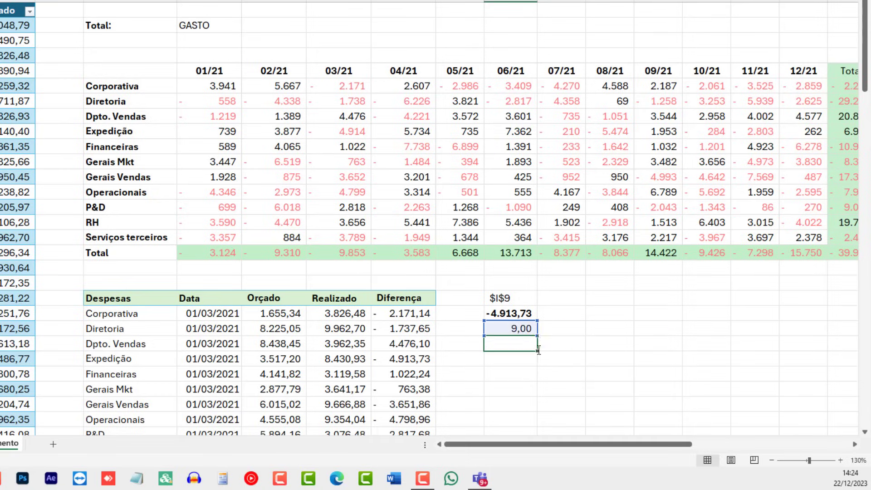
double_click(607, 343)
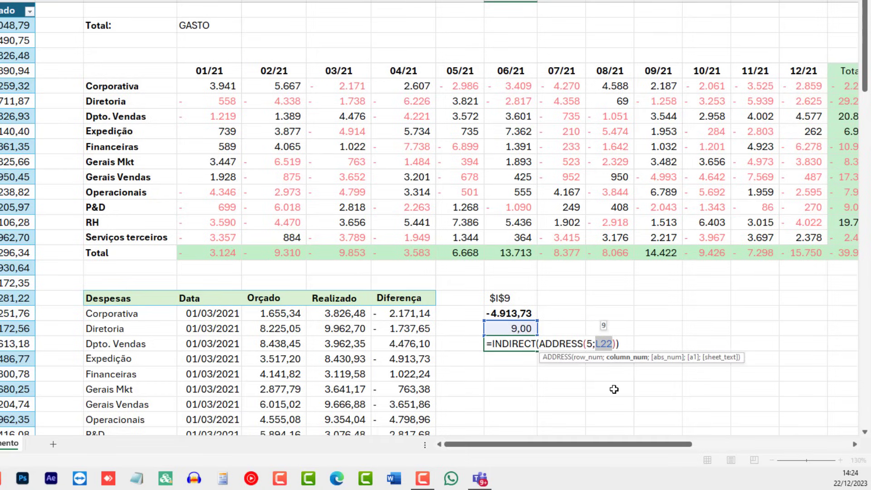
key("ctrl+v")
key("ctrl+Return")
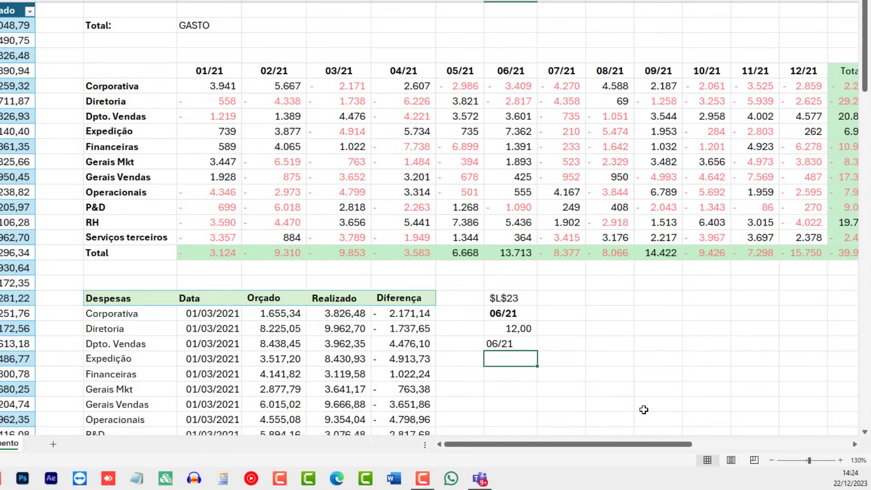
Copy the complete INDIRECT expression from the L23 formula without its equals sign.
key("F2")
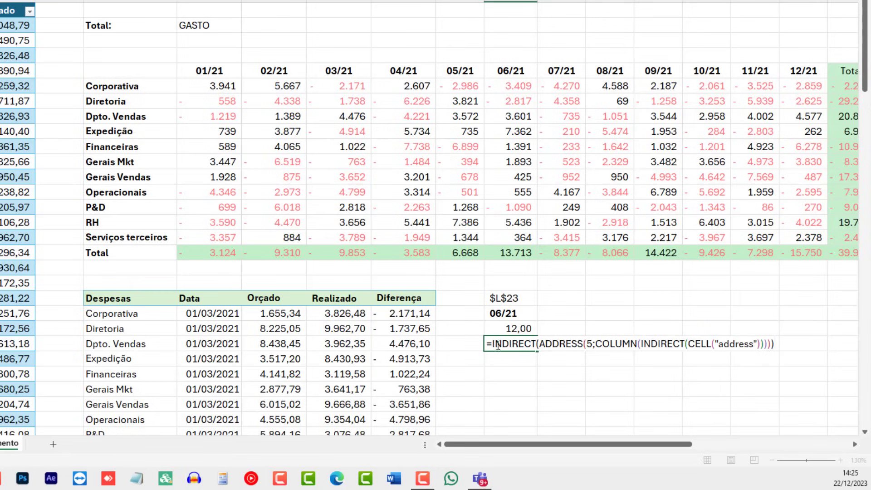
left_click_drag(494, 344, 650, 336)
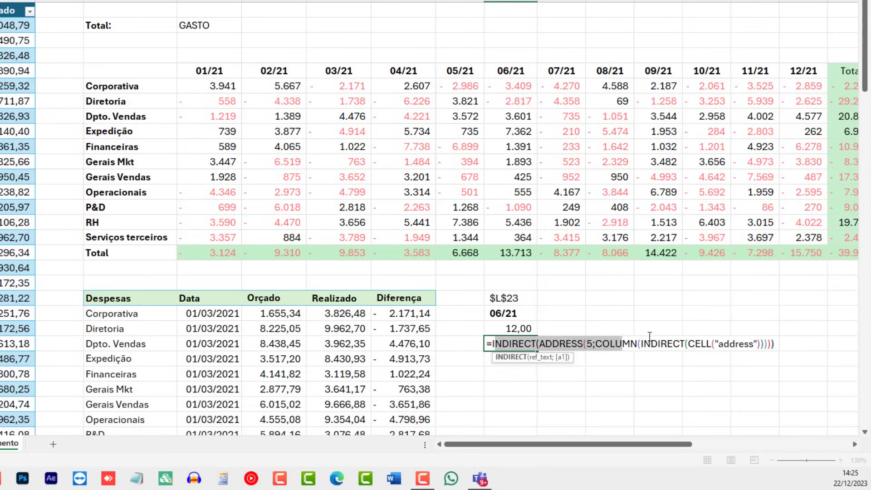
left_click(673, 336)
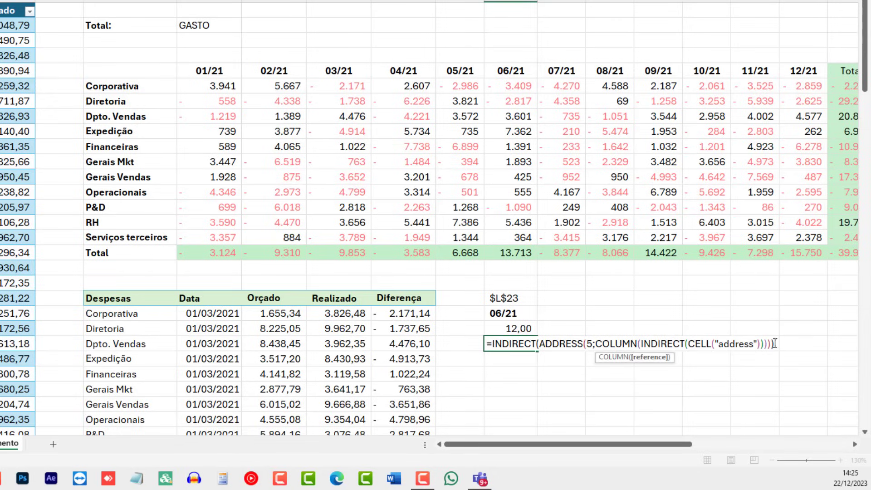
left_click_drag(775, 344, 485, 347)
key("ctrl+c")
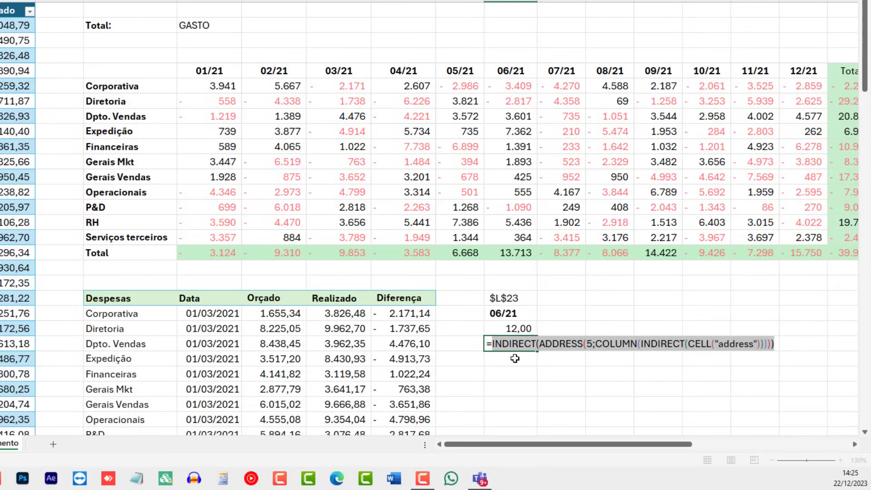
key("Return")
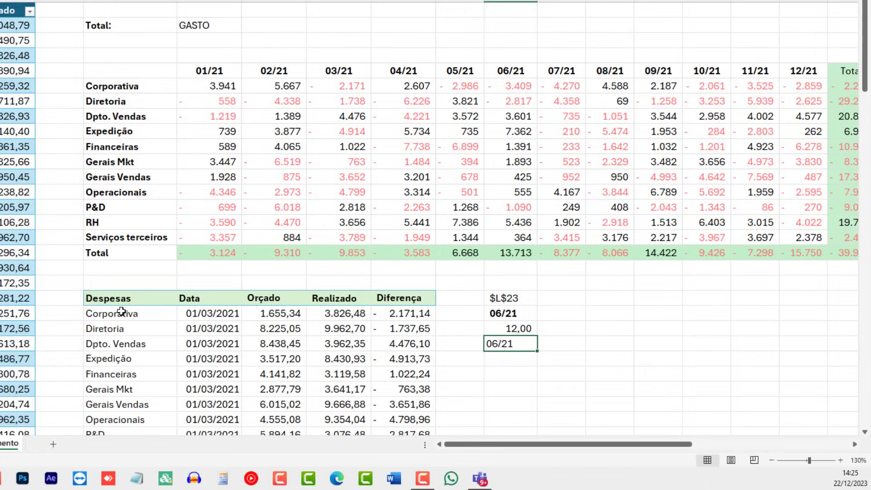
In the F21 FILTER formula, replace the fixed "03/21" criterion with the copied expression INDIRECT(ADDRESS(5;COLUMN(INDIRECT(CELL("address"))))).
left_click(154, 318)
double_click(154, 318)
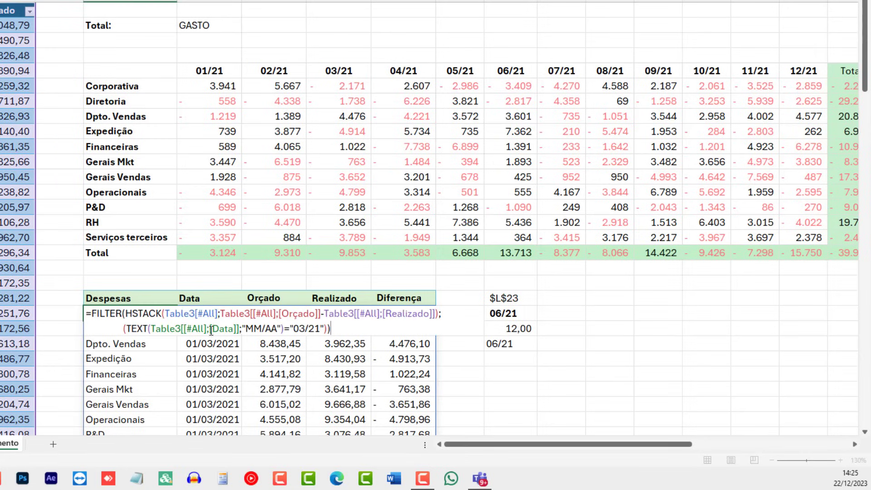
left_click_drag(293, 329, 323, 330)
left_click(323, 330)
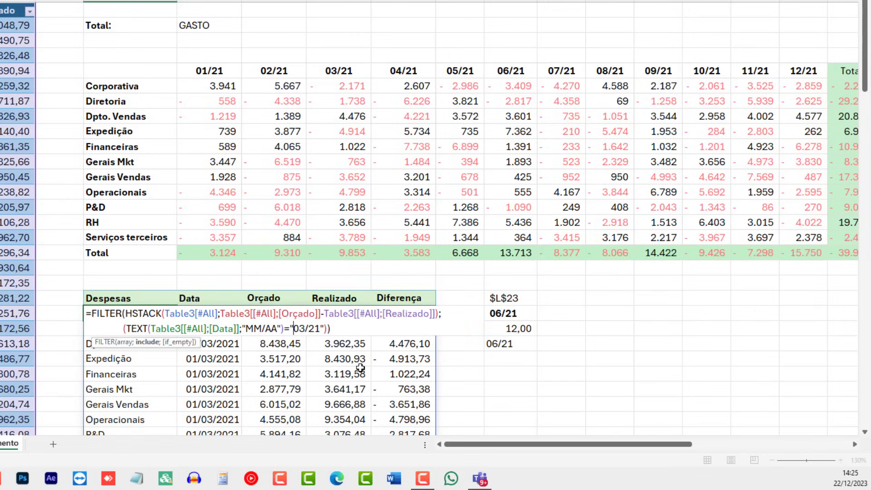
key("Delete")
key("Delete")
key("Delete")
key("Delete")
key("Delete")
key("Delete")
key("Delete")
key("ctrl+v")
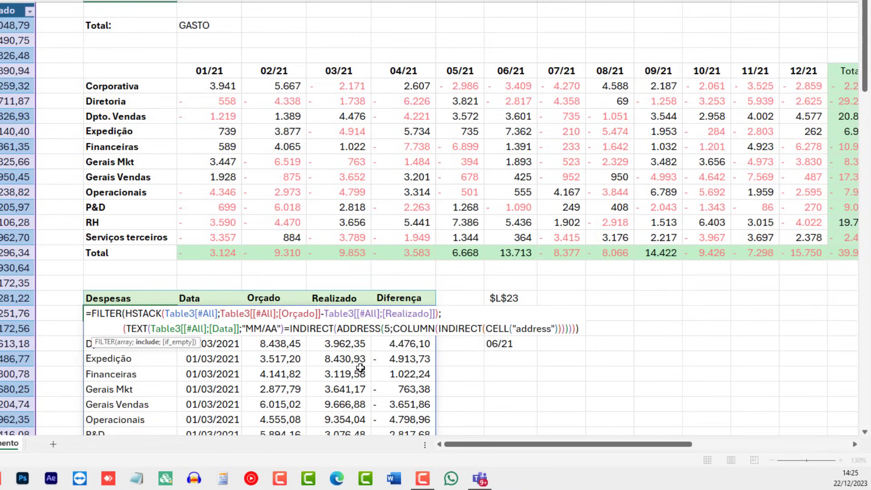
key("Return")
Test the dynamic detail list by recalculating on budget cell H10 and on the Gerais Mkt cells for 03/21 through 07/21.
left_click(286, 144)
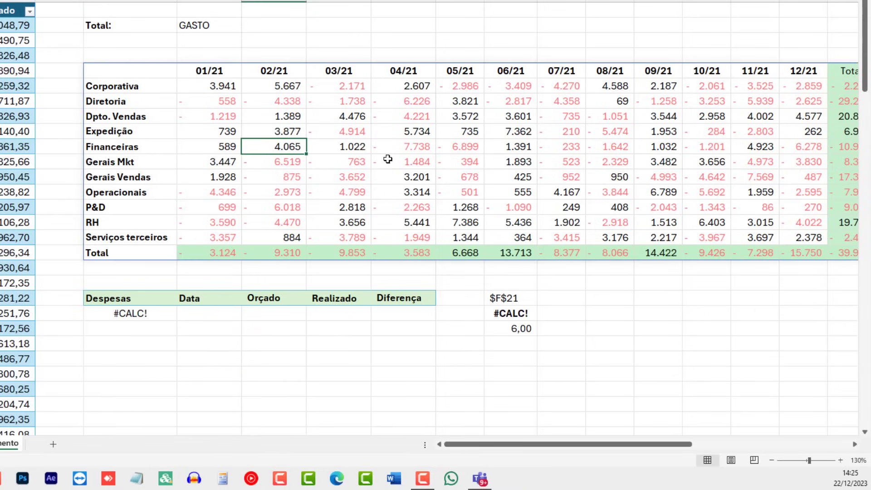
key("F2")
key("Return")
key("Right")
key("F2")
key("Return")
key("Up")
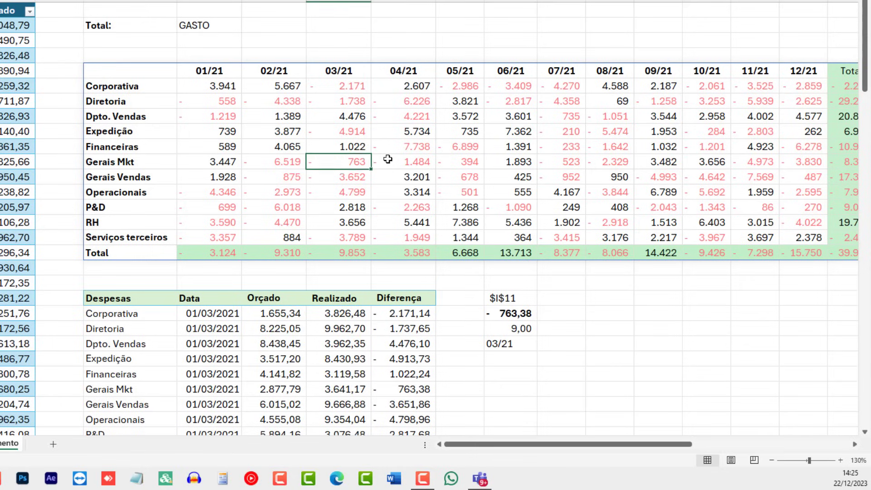
key("Right")
key("F2")
key("Return")
key("Up")
key("Right")
key("F2")
key("Return")
key("Up")
key("Right")
key("F2")
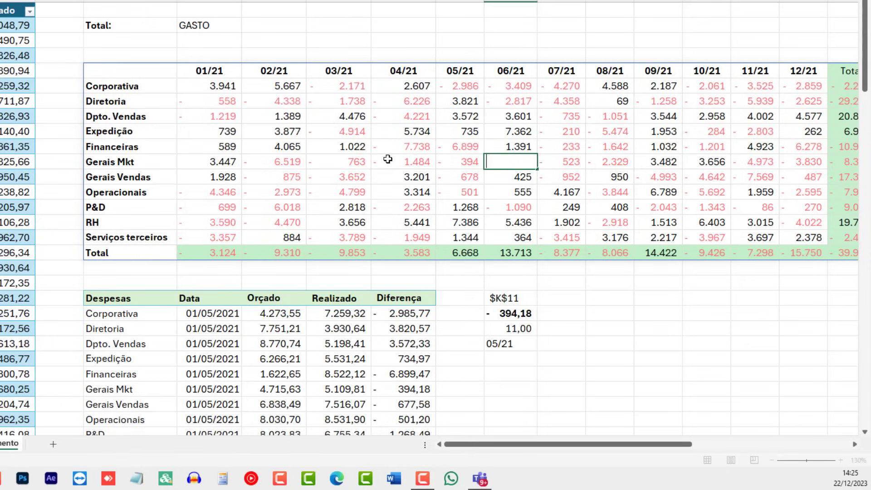
key("Return")
key("Up")
key("Right")
key("F2")
key("Return")
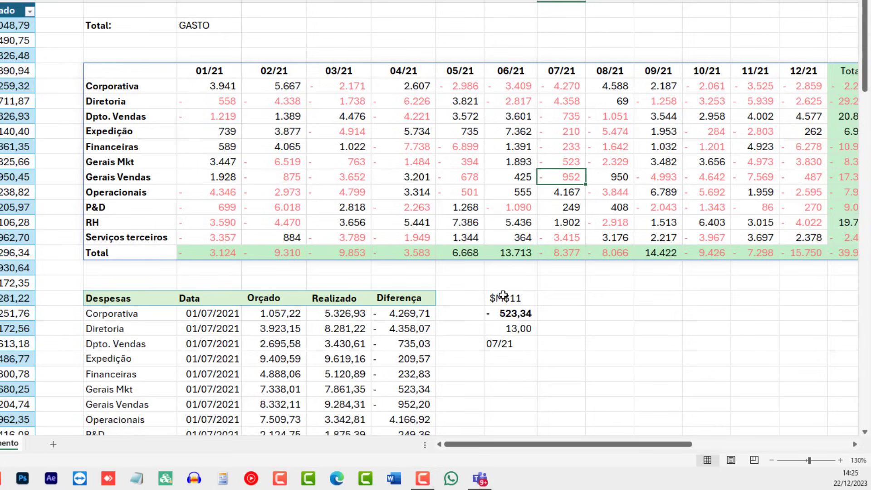
Delete the helper formulas in cells L20:L23 beside the detail list.
left_click_drag(503, 296, 519, 339)
key("Delete")
key("Up")
scroll(566, 309, "down", 4)
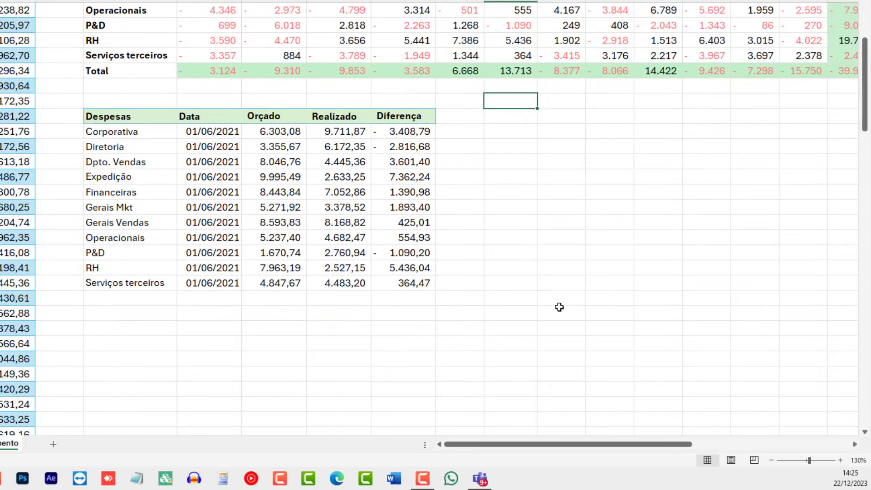
scroll(555, 271, "down", 1)
scroll(517, 295, "up", 2)
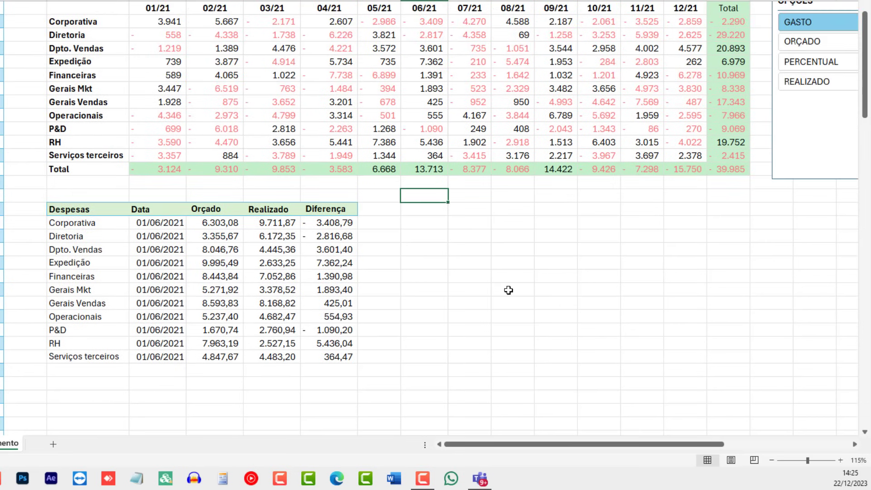
scroll(507, 290, "down", 1)
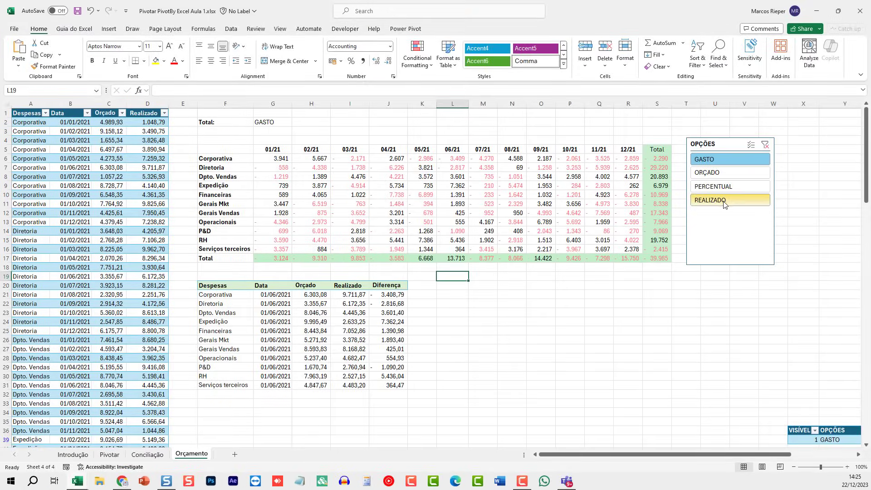
Switch the budget table to REALIZADO and examine the FILTER detail list for the Gerais Mkt 05/21 cell.
left_click(689, 114)
left_click(421, 203)
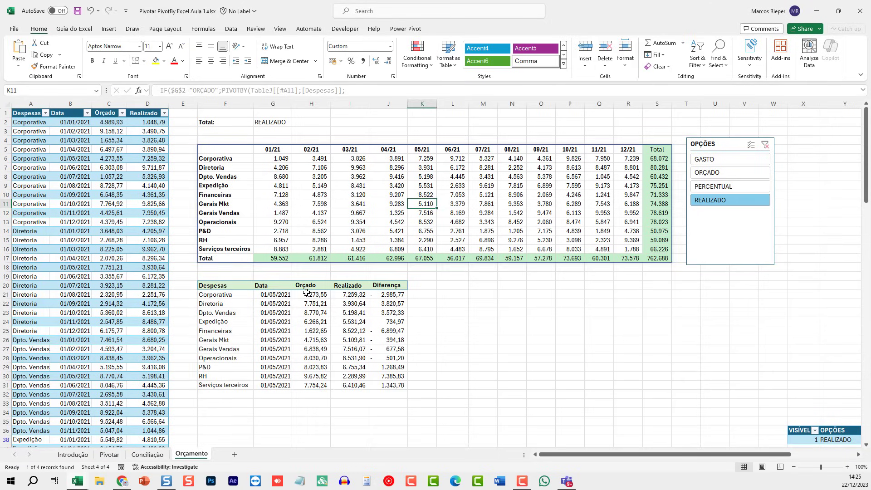
left_click_drag(307, 294, 312, 354)
left_click_drag(312, 367, 317, 385)
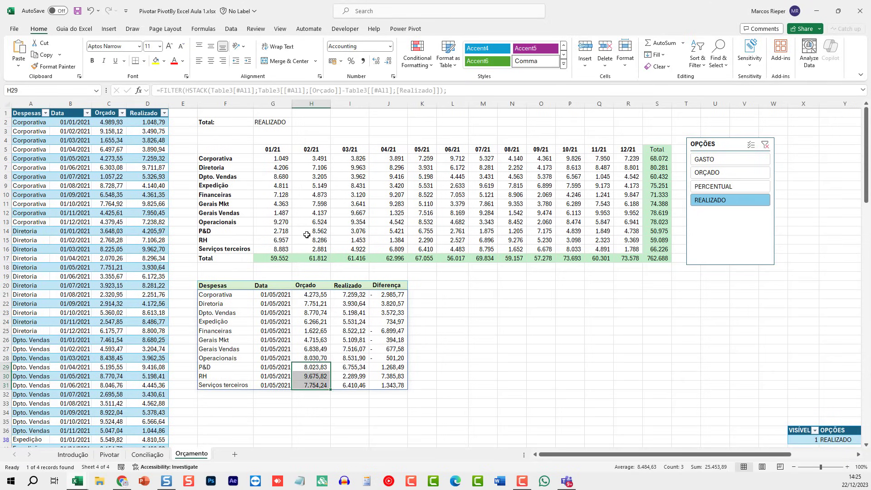
left_click(385, 312)
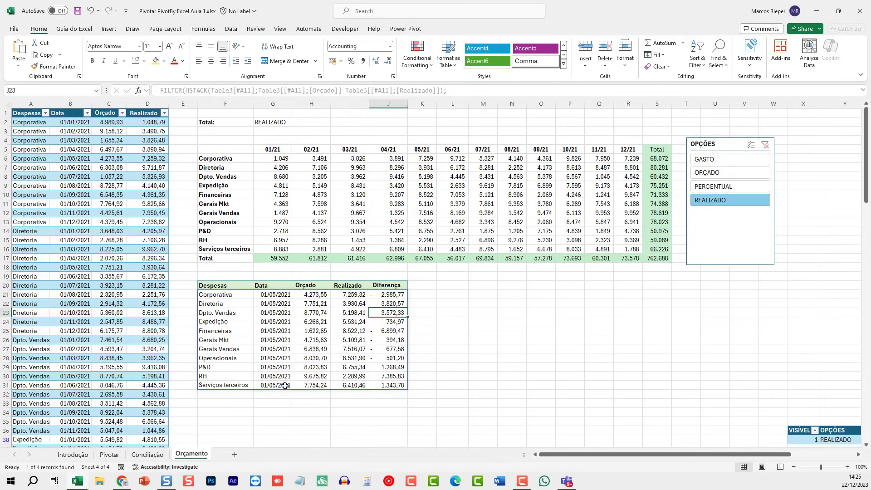
left_click(245, 295)
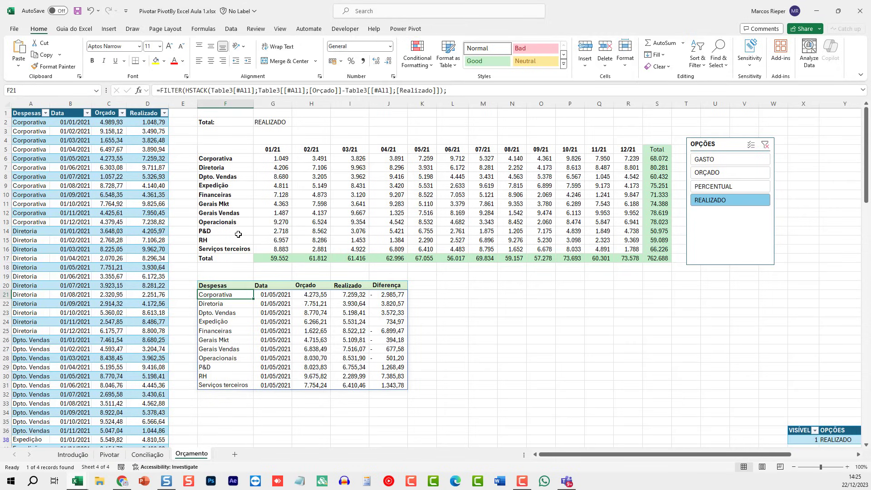
Test the OPÇÕES slicer with the Expedição 03/21 cell selected by cycling the budget table through GASTO, ORÇADO, PERCENTUAL and REALIZADO.
left_click(339, 187)
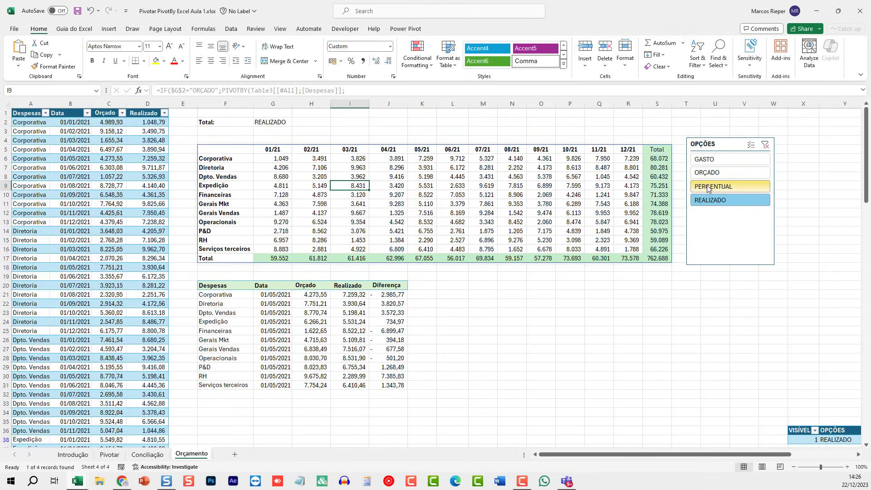
left_click(726, 187)
left_click(716, 159)
left_click(718, 172)
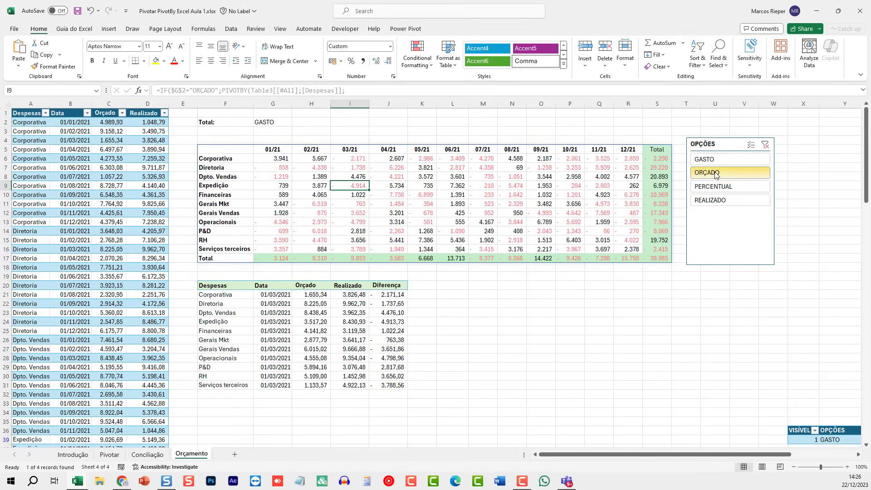
left_click(725, 187)
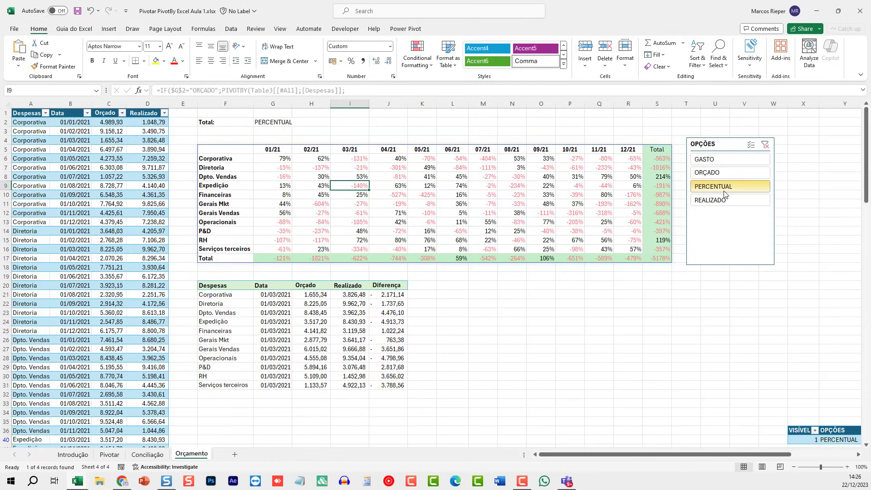
left_click(725, 199)
left_click(718, 173)
left_click(718, 160)
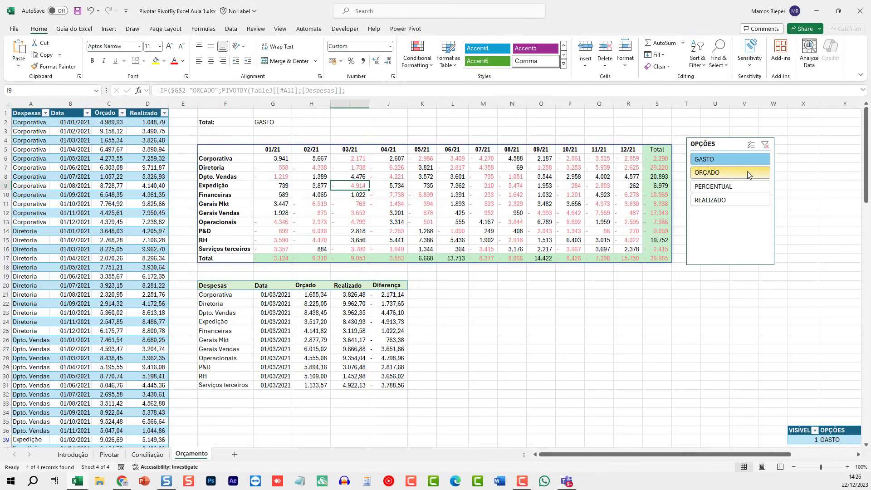
left_click(719, 172)
left_click(724, 186)
left_click(726, 201)
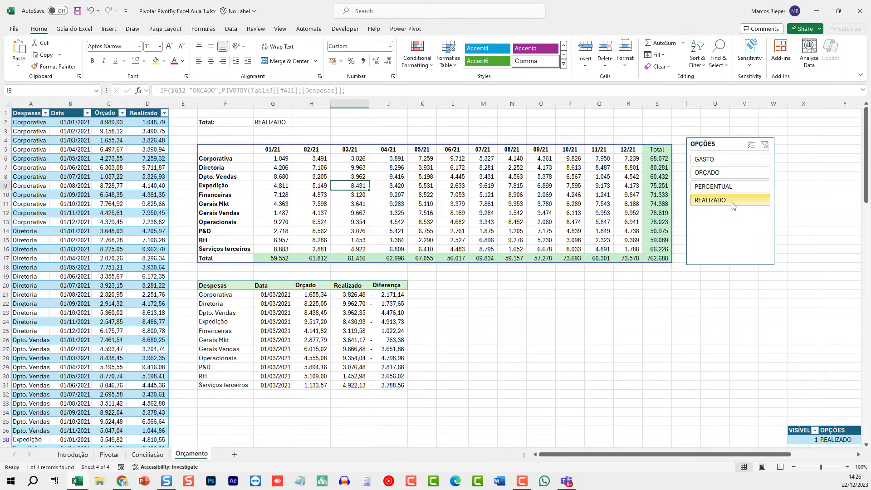
left_click(728, 188)
left_click(726, 172)
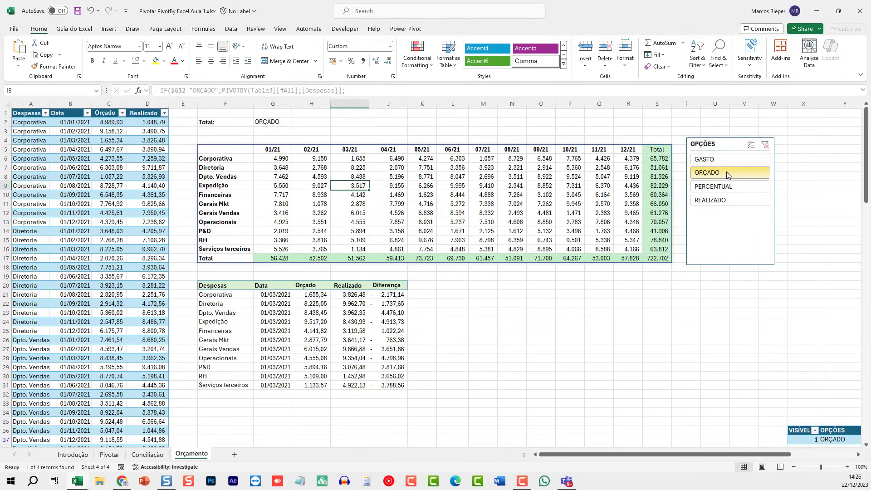
left_click(726, 163)
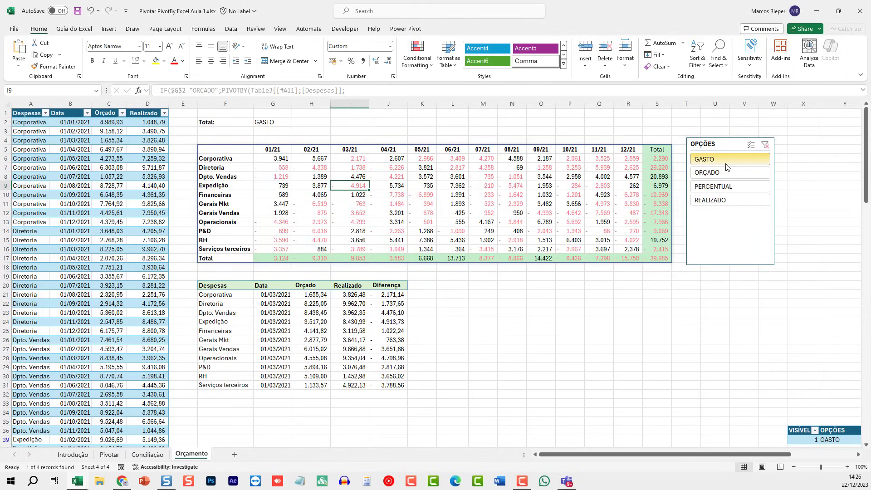
left_click(725, 172)
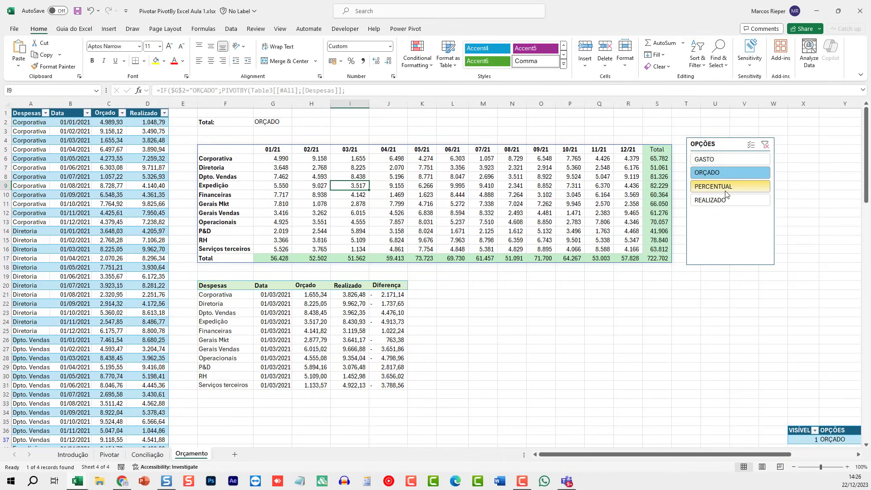
left_click(725, 190)
left_click(723, 199)
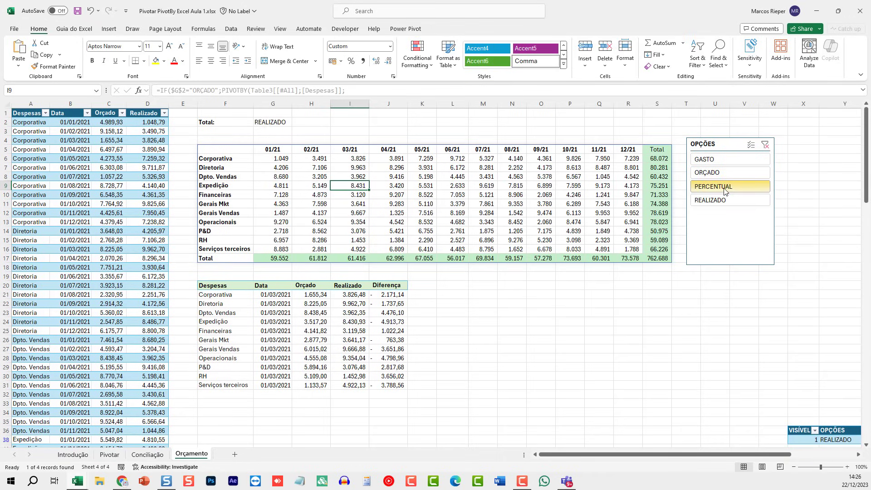
left_click(725, 190)
left_click(723, 174)
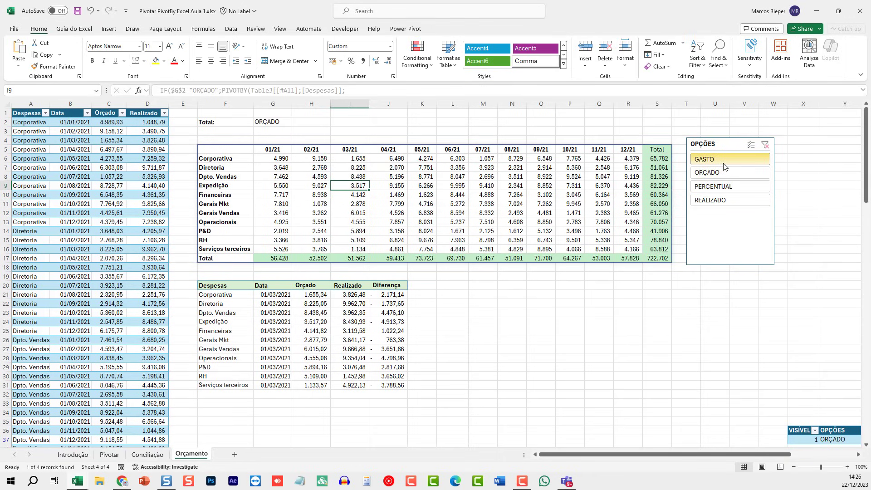
left_click(724, 163)
left_click(720, 178)
left_click(719, 188)
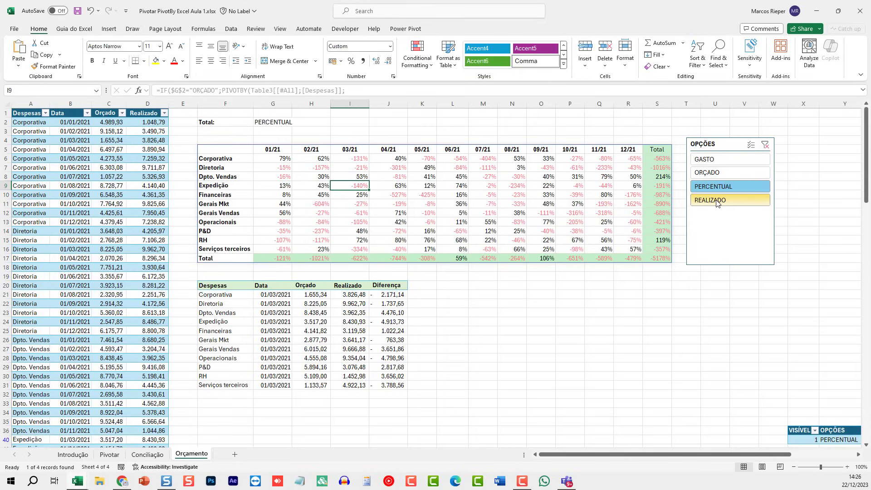
left_click(717, 202)
left_click(739, 183)
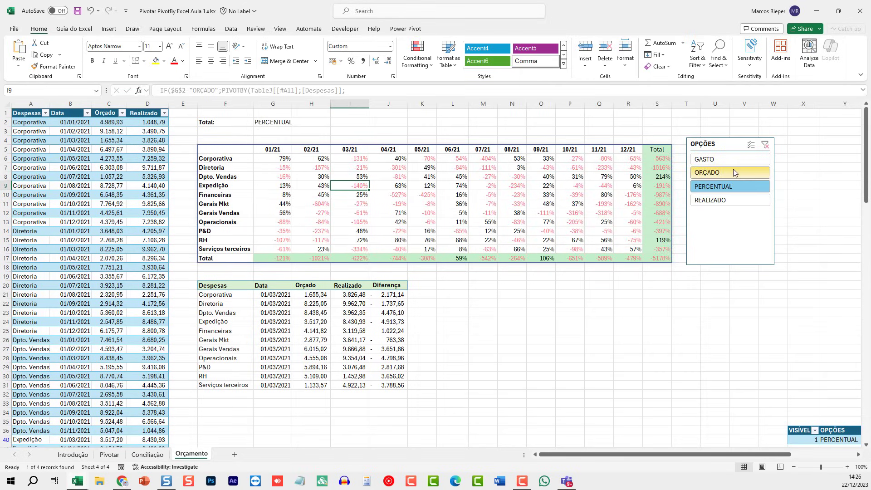
left_click(731, 171)
left_click(729, 161)
left_click(732, 175)
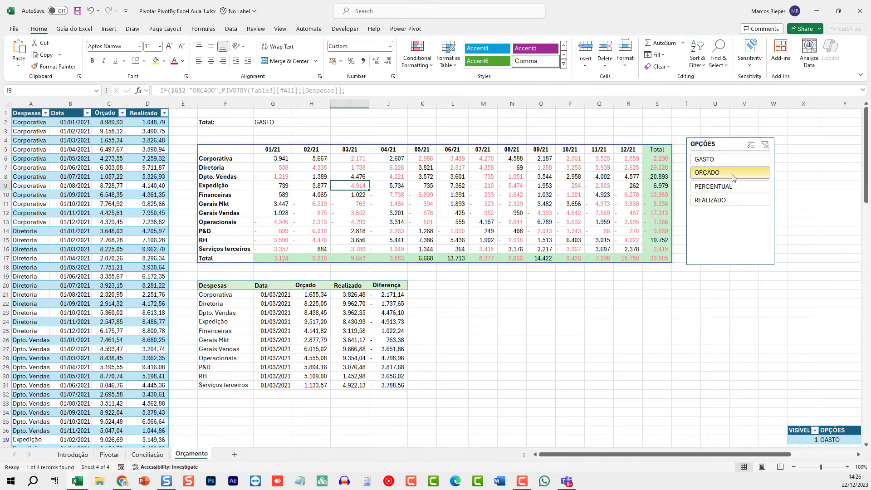
left_click(726, 186)
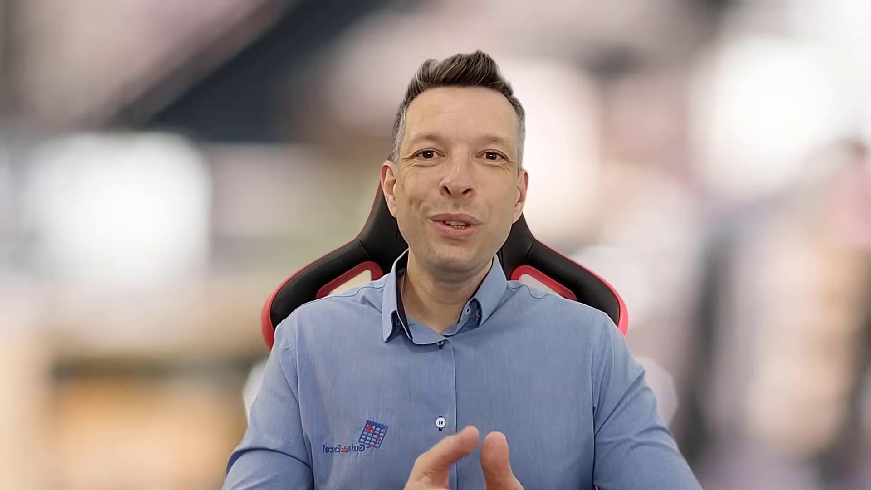